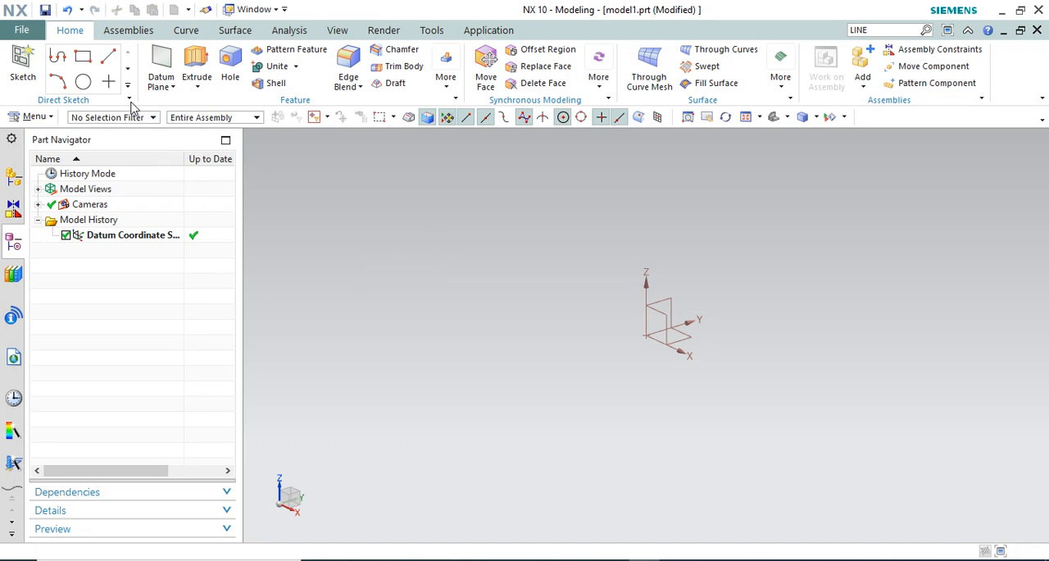
Create a sketch on the datum XY plane and open it in the Sketch Task Environment
click(23, 64)
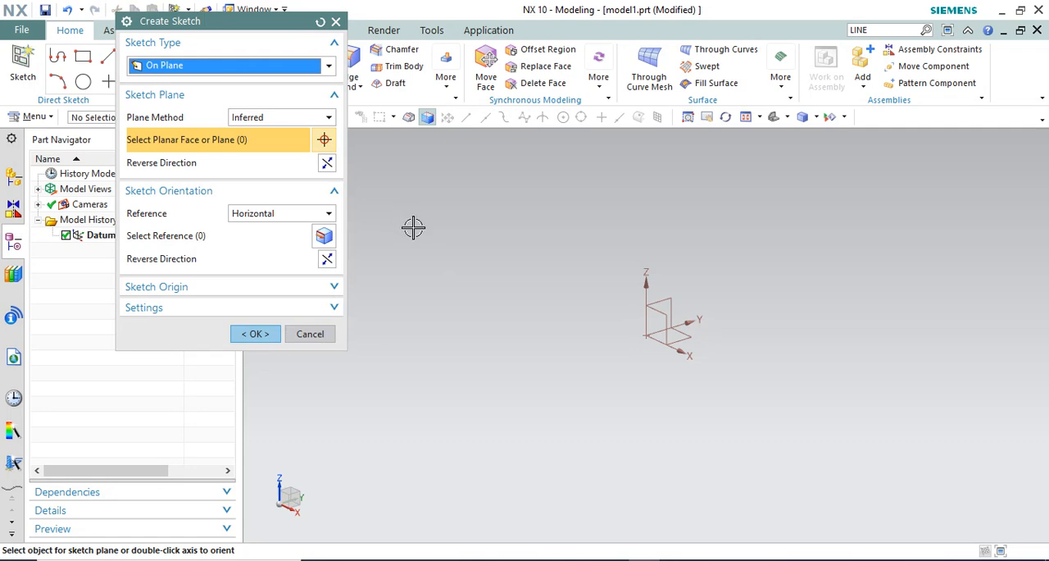
click(675, 346)
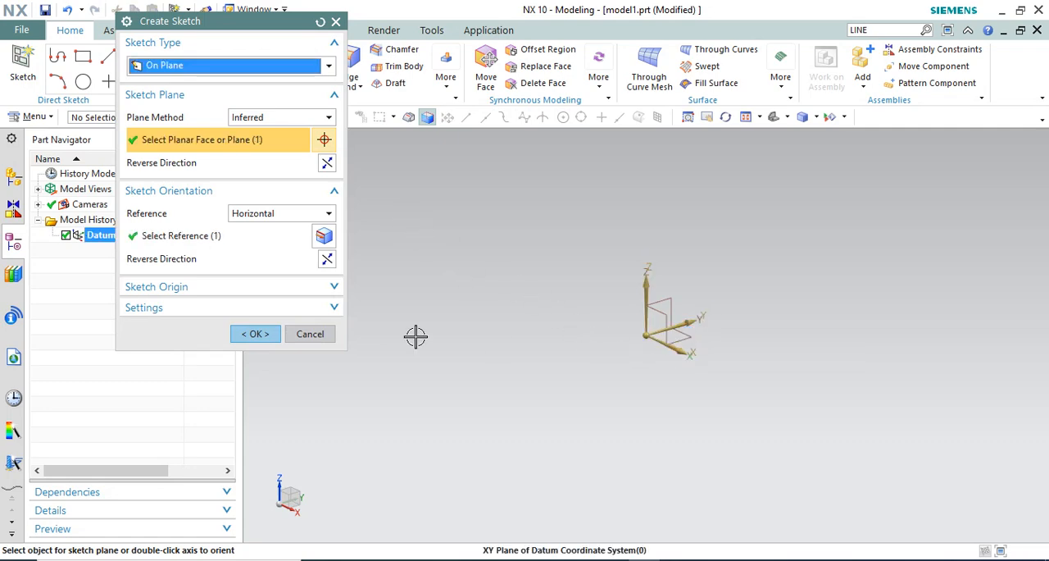
click(261, 335)
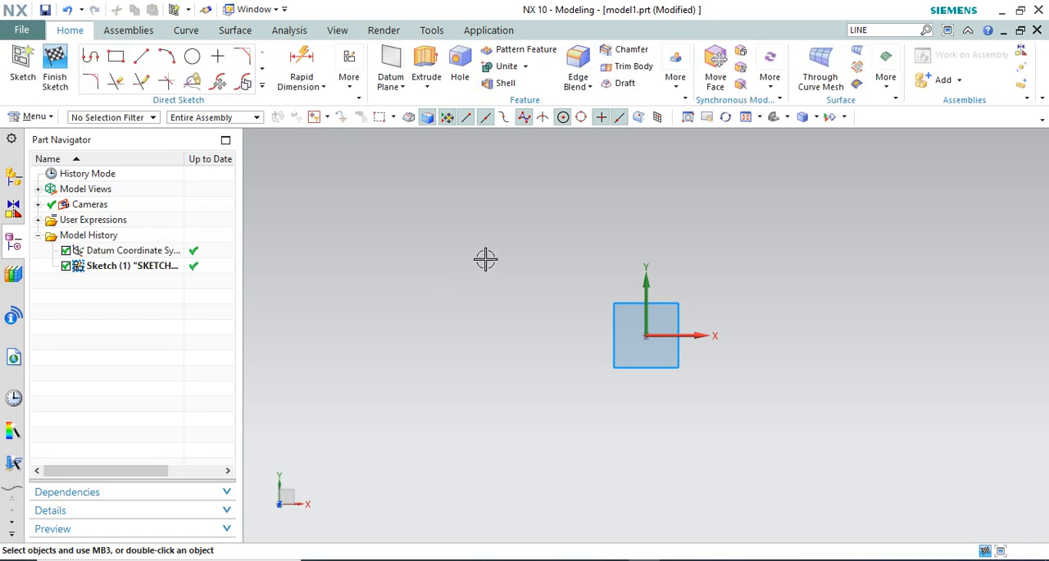
click(349, 82)
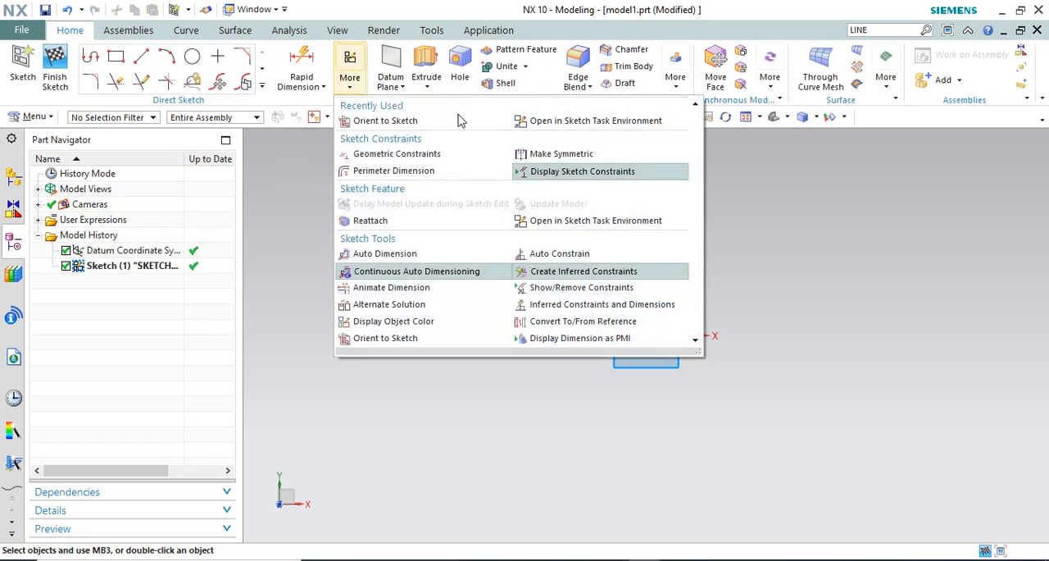
click(550, 123)
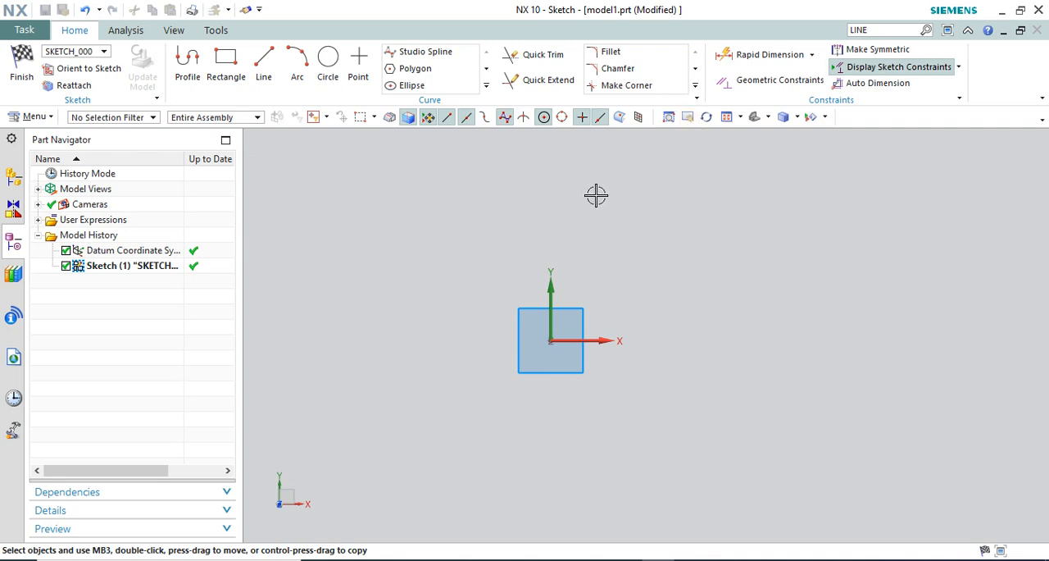
Sketch three separate lines: a horizontal one about 480 long, a vertical one about 400 long, and a 45° one about 400 long
scroll(406, 272, down, 1)
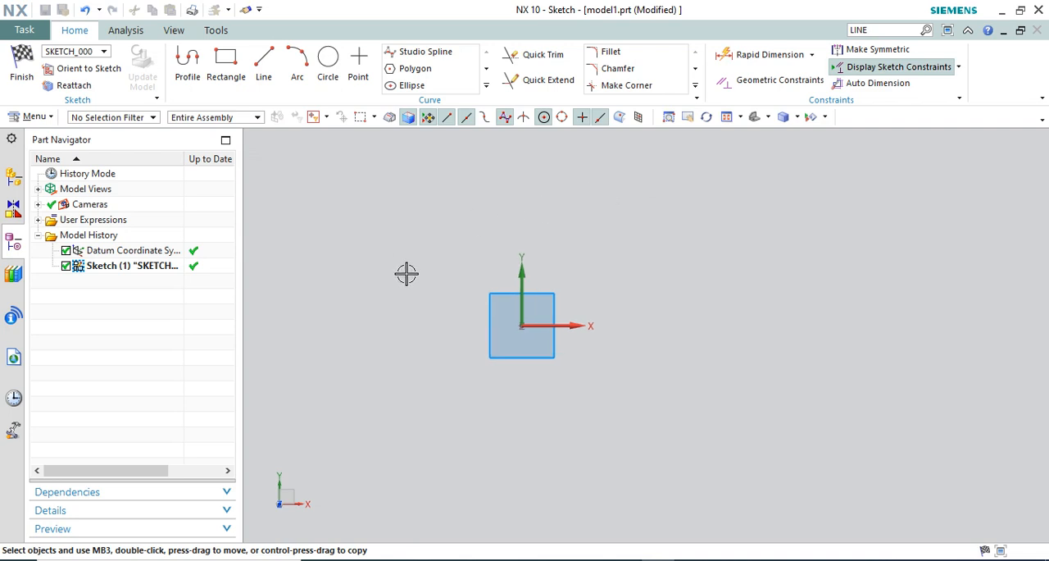
shift+middle_drag(644, 292, 714, 292)
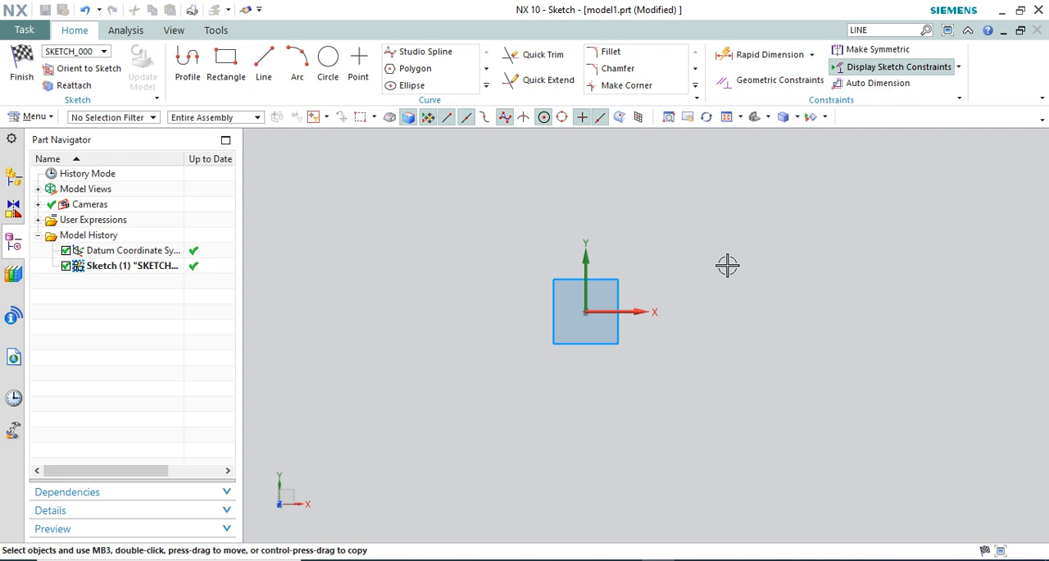
scroll(549, 376, down, 1)
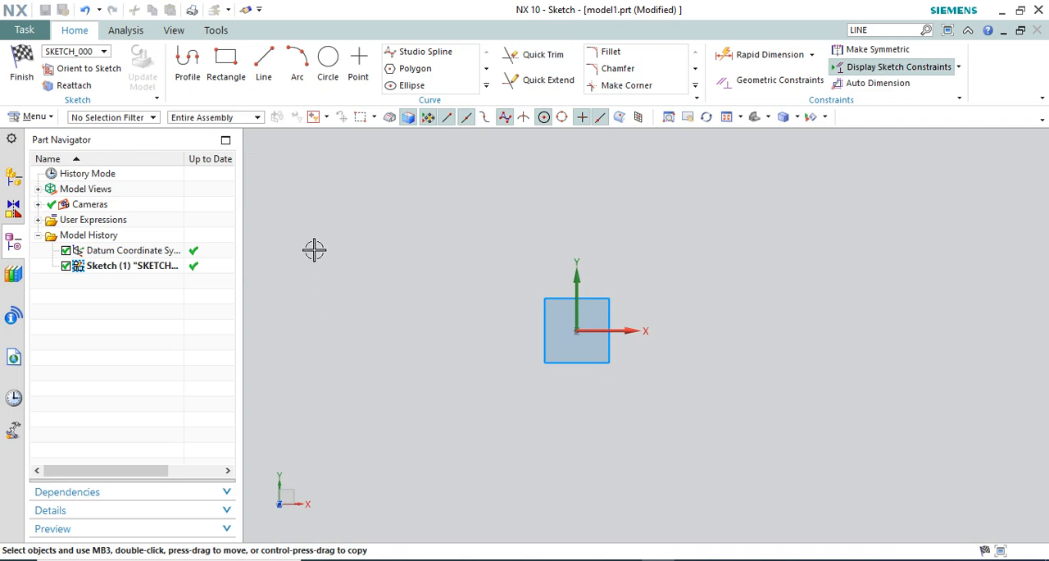
click(264, 66)
scroll(495, 374, down, 1)
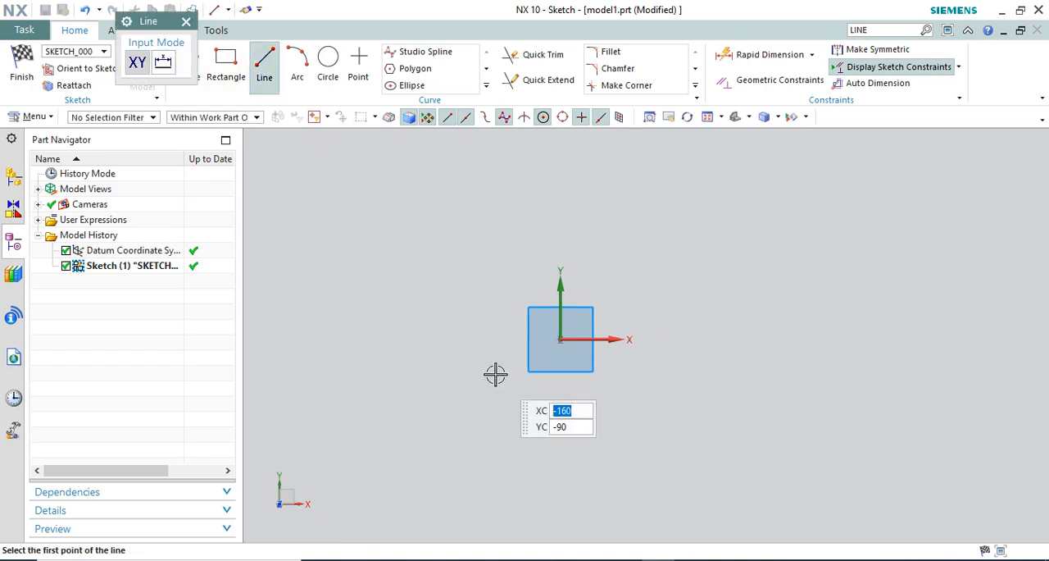
click(577, 399)
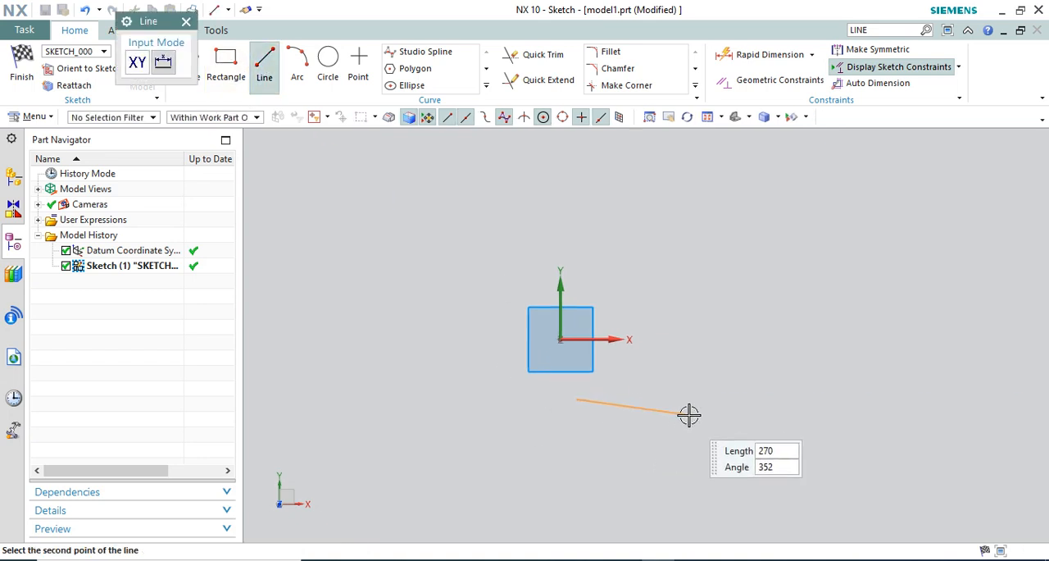
click(770, 399)
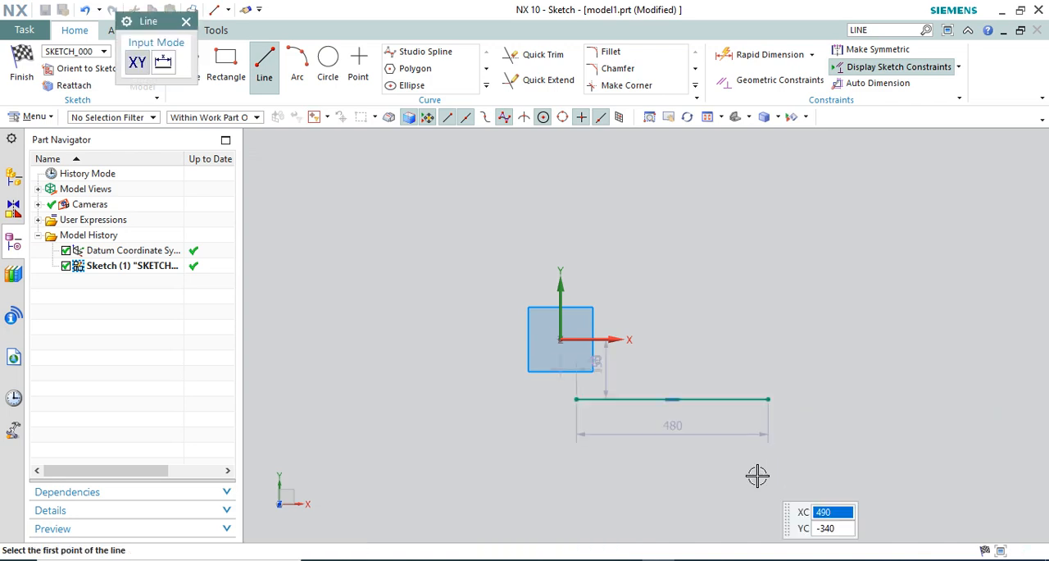
click(832, 380)
click(832, 223)
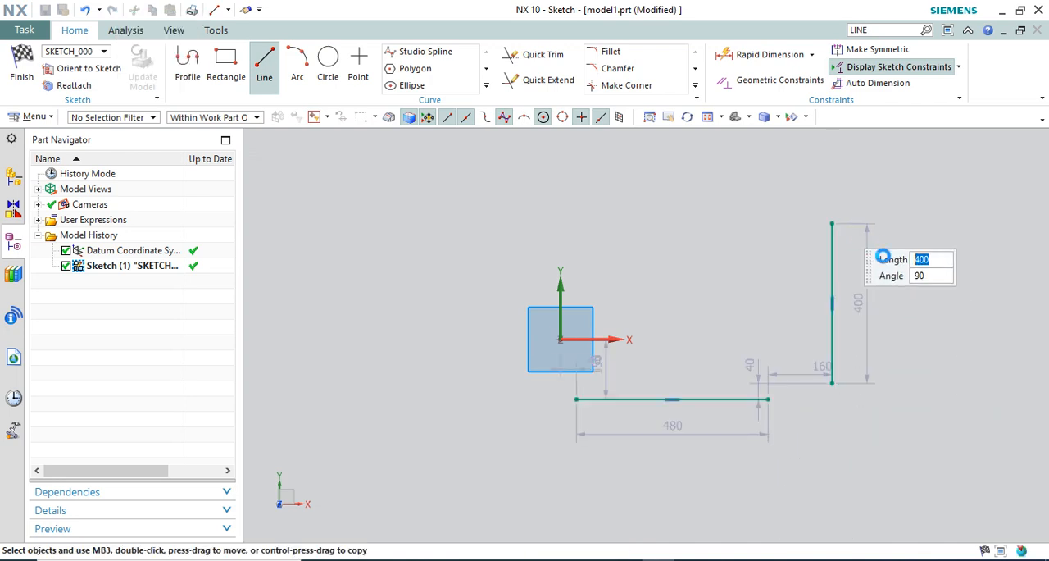
click(768, 205)
click(655, 319)
key(Escape)
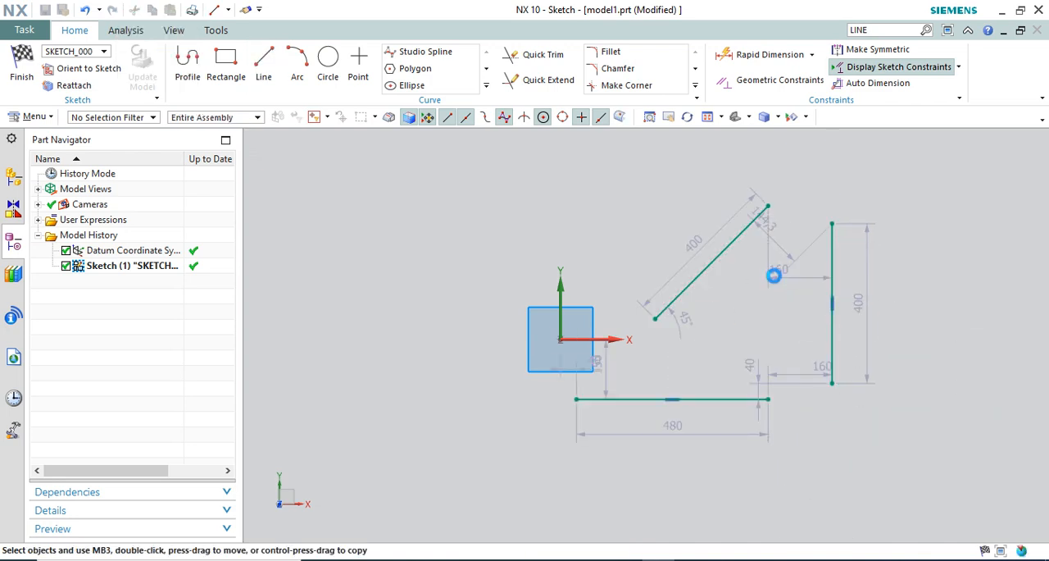
Move the 45° line's upper endpoint to make the line about 346.6 long at about 70.3°, and reposition its horizontal distance dimension above the lines
scroll(786, 285, up, 2)
scroll(523, 277, down, 1)
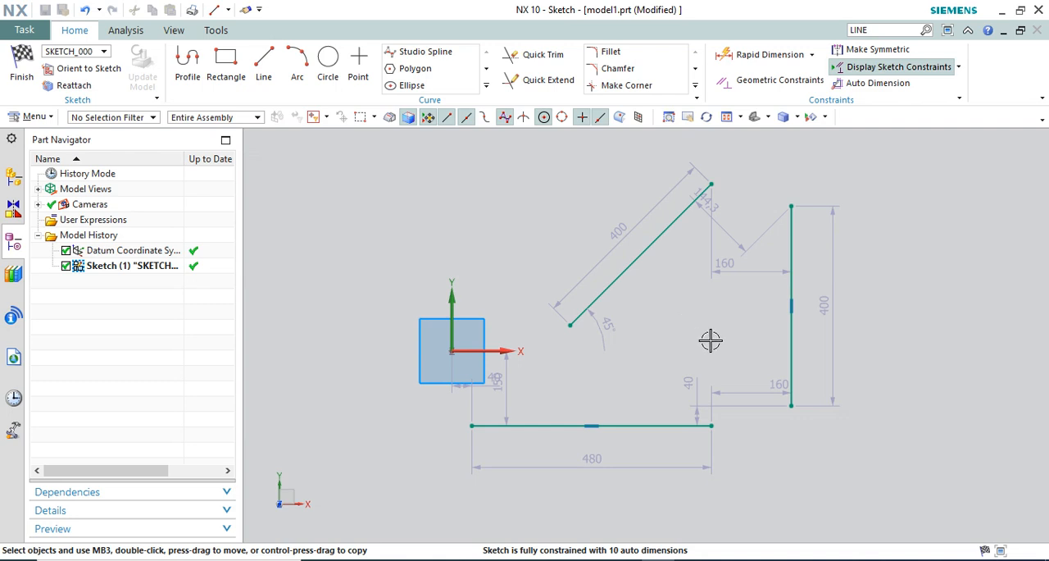
scroll(662, 357, down, 1)
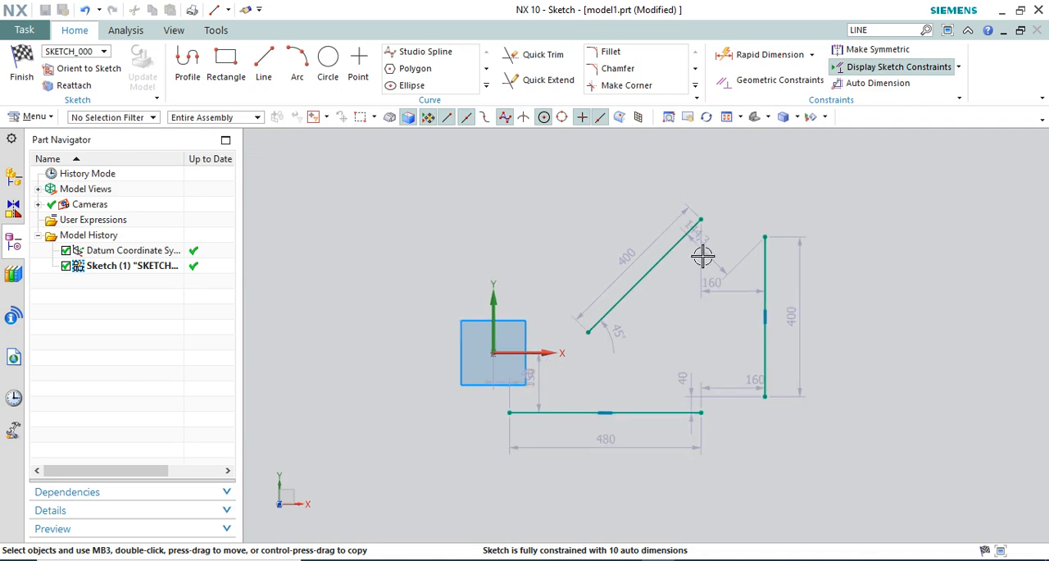
scroll(698, 169, up, 1)
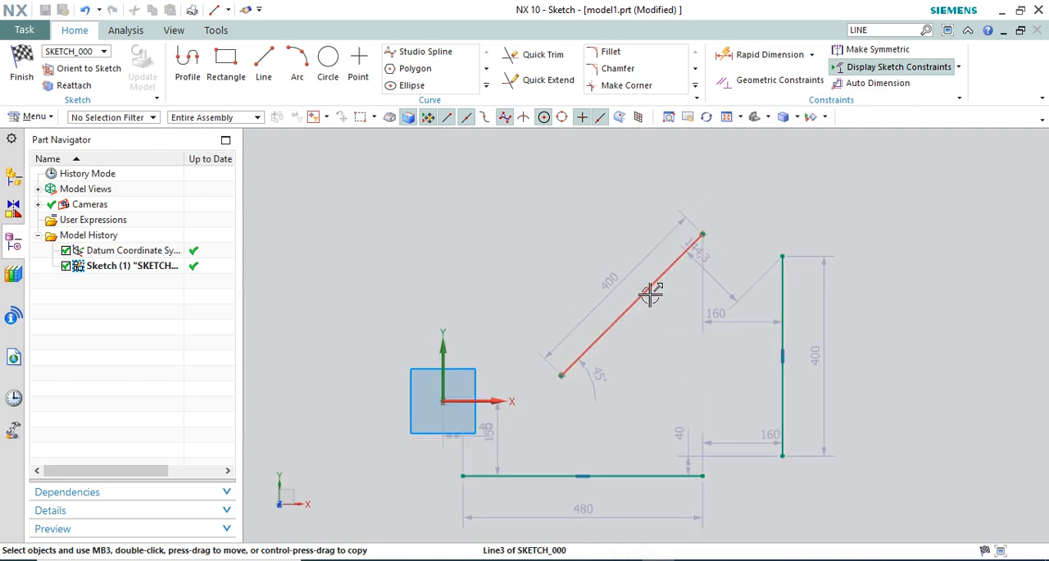
scroll(614, 318, up, 1)
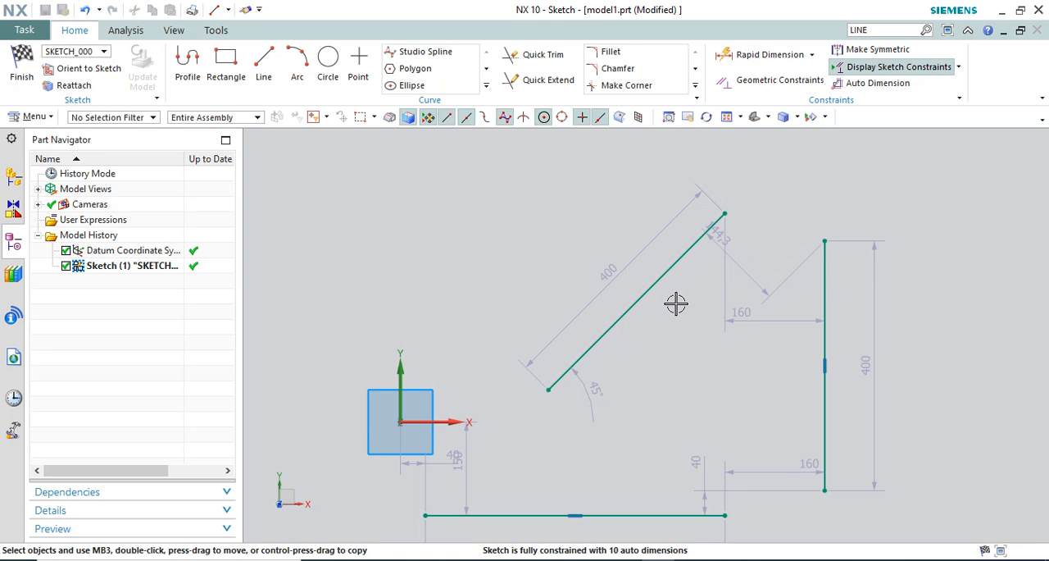
drag(722, 221, 619, 192)
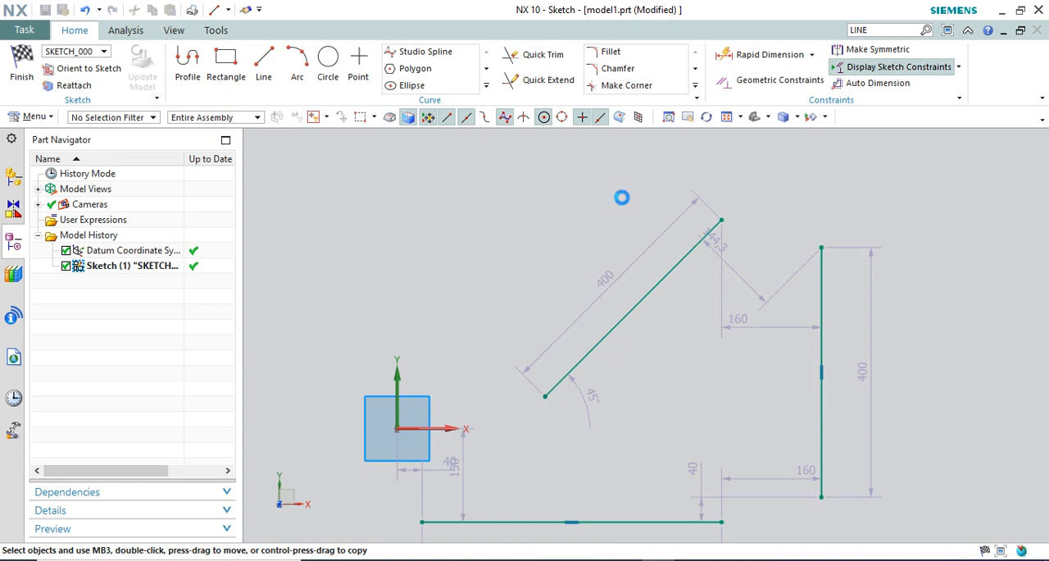
mouse_move(769, 313)
mouse_down()
mouse_move(807, 378)
mouse_move(740, 319)
mouse_move(733, 188)
mouse_up()
Examine the constraint symbols on the vertical and horizontal lines by selecting and deselecting each one
click(821, 373)
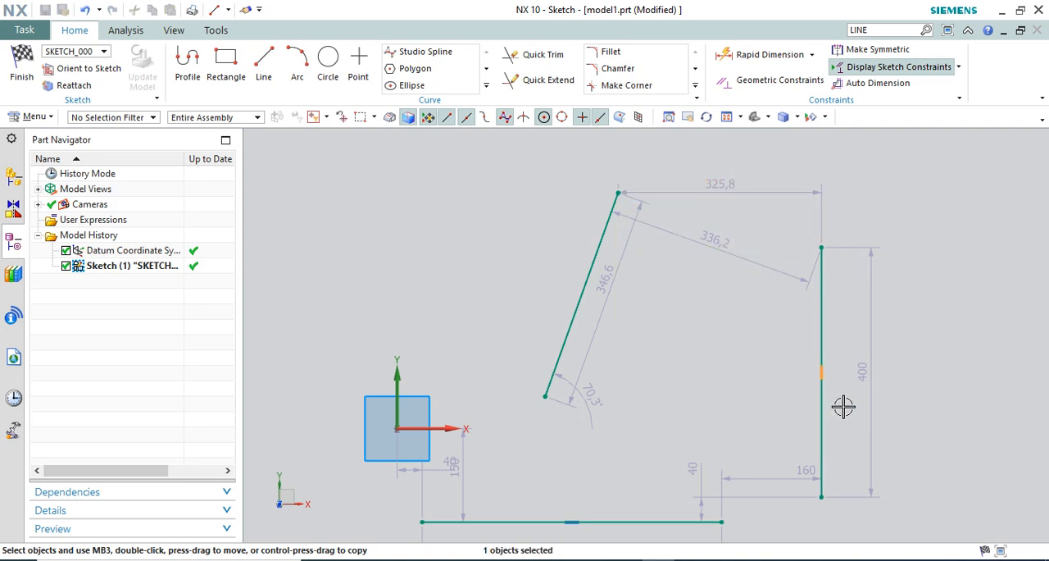
click(843, 405)
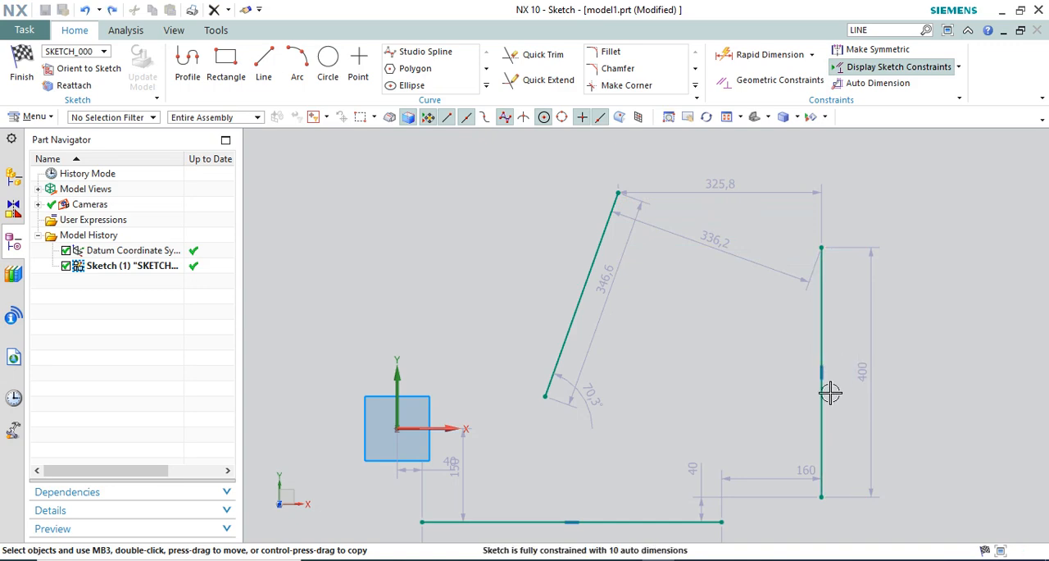
scroll(679, 230, down, 1)
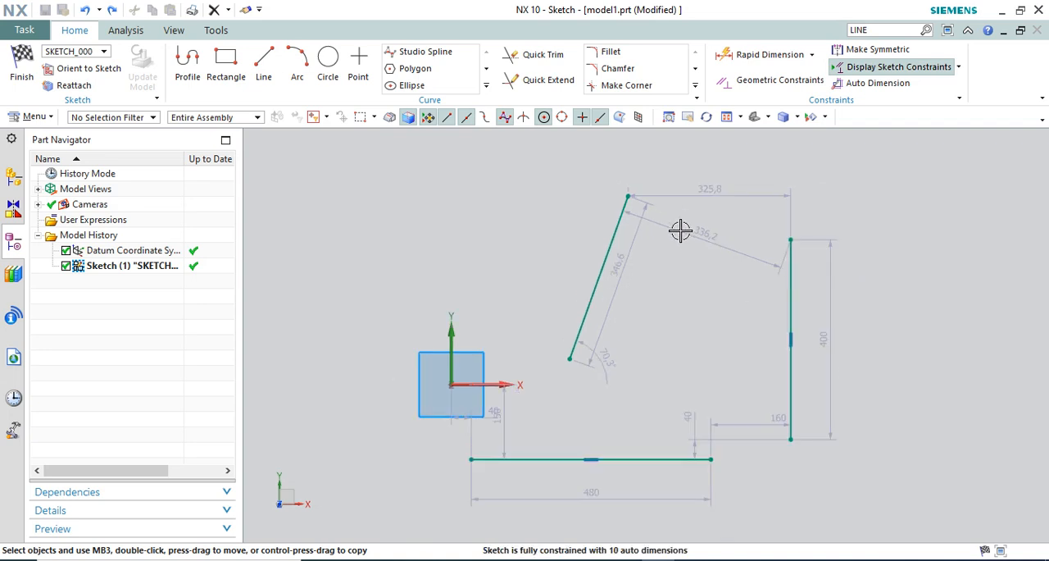
scroll(658, 293, up, 1)
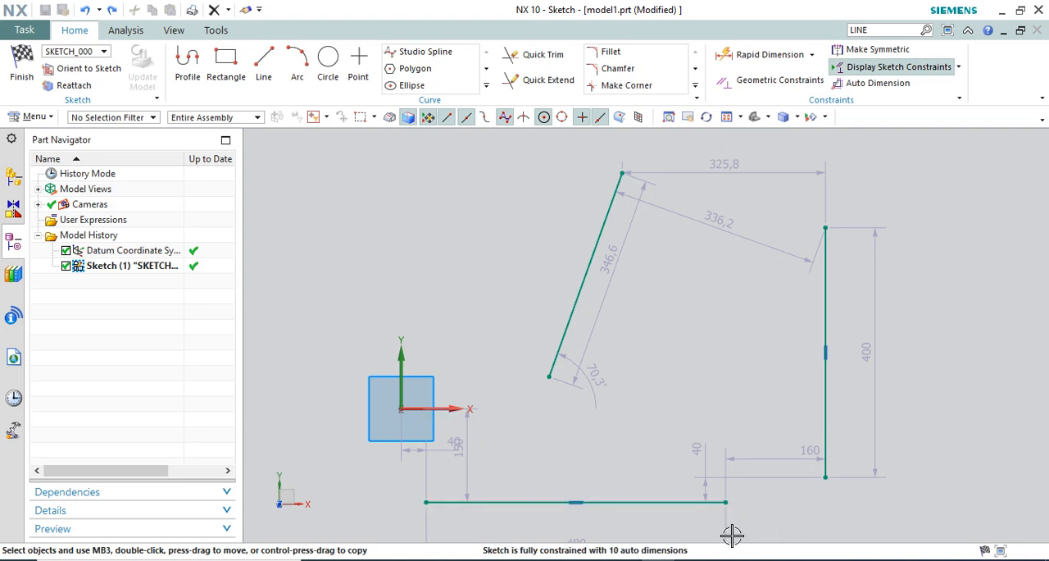
drag(541, 470, 606, 531)
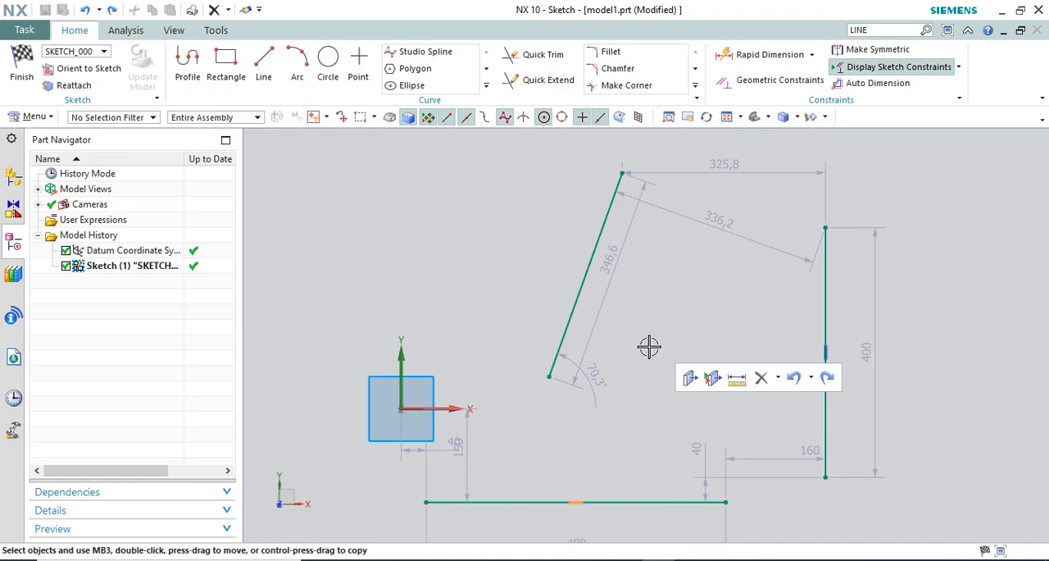
key(Escape)
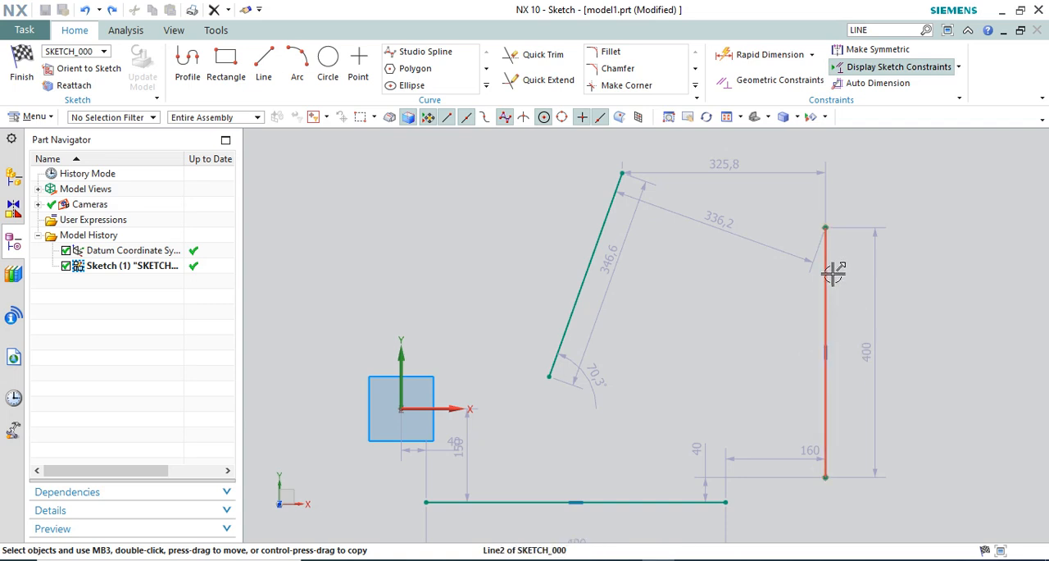
drag(787, 330, 842, 395)
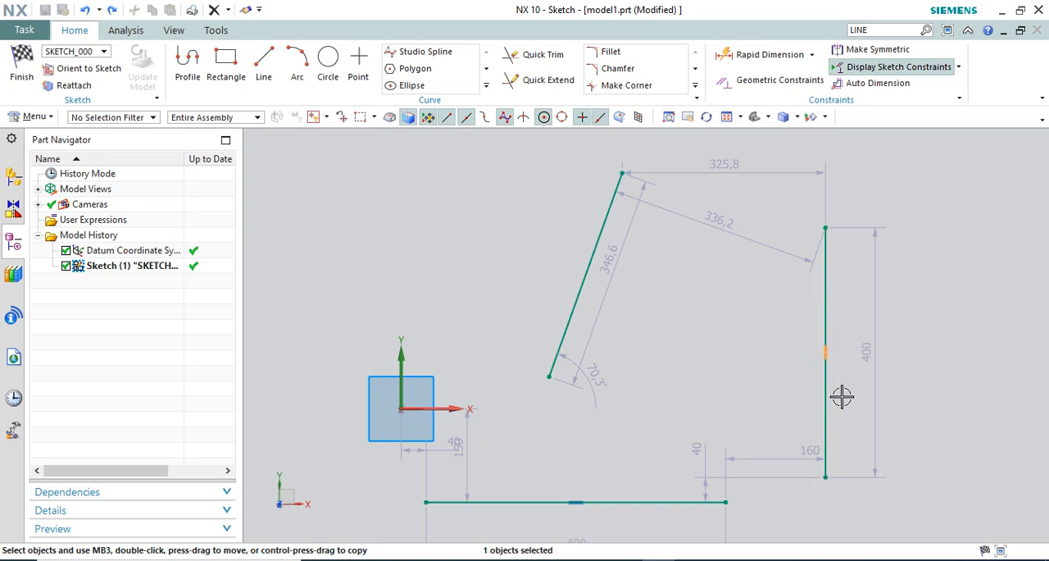
key(Escape)
scroll(607, 236, up, 1)
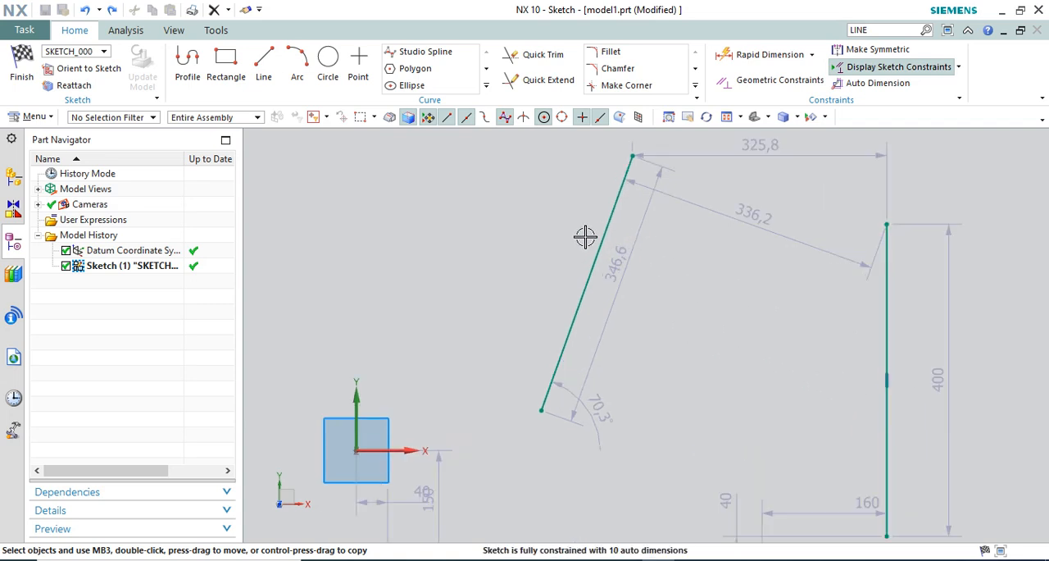
Lower the slanted line's upper endpoint until the line is about 233.8 long at about 28°
drag(629, 164, 665, 238)
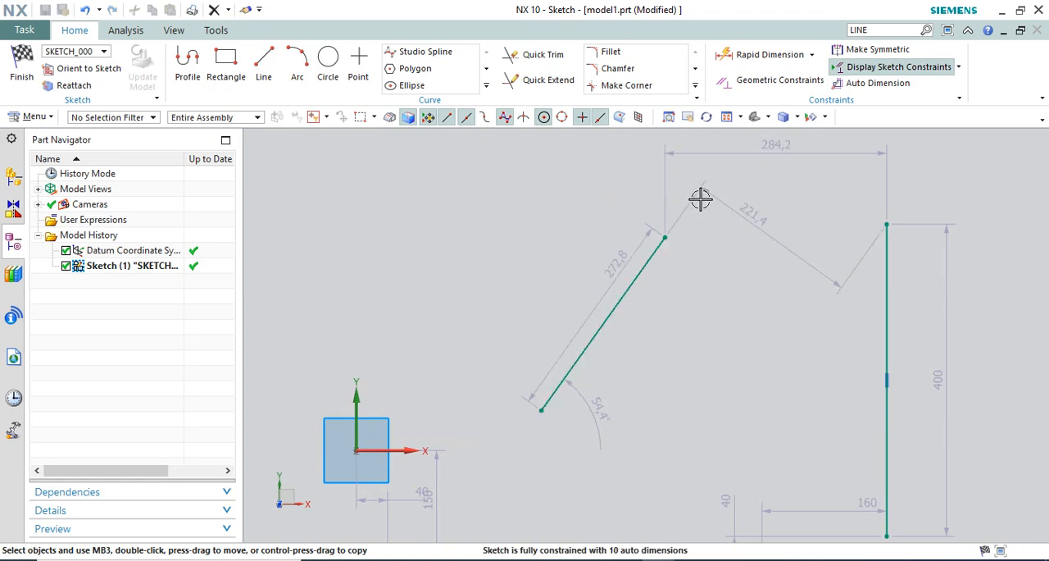
scroll(702, 198, down, 1)
drag(592, 246, 669, 331)
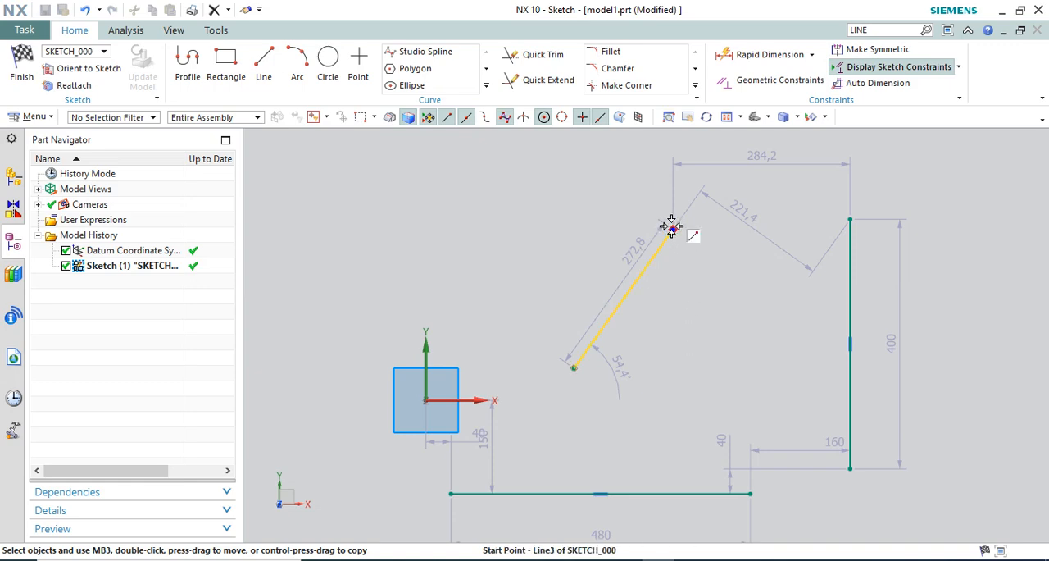
drag(672, 229, 670, 363)
drag(492, 413, 769, 311)
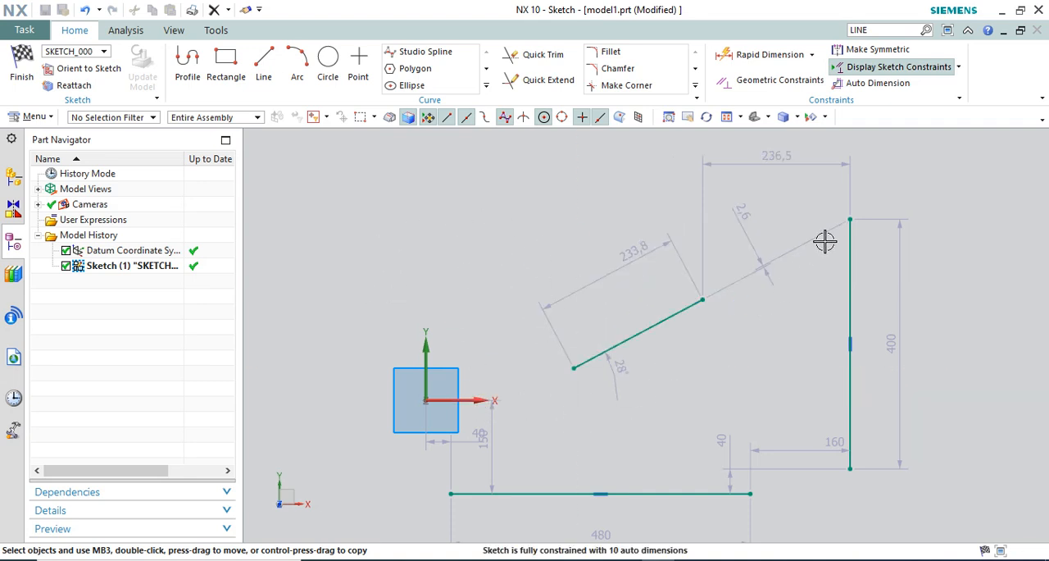
Move the vertical line across the Y axis with length about 393, and move the horizontal line above the slanted line with length about 333.4
drag(852, 218, 375, 293)
drag(386, 249, 380, 229)
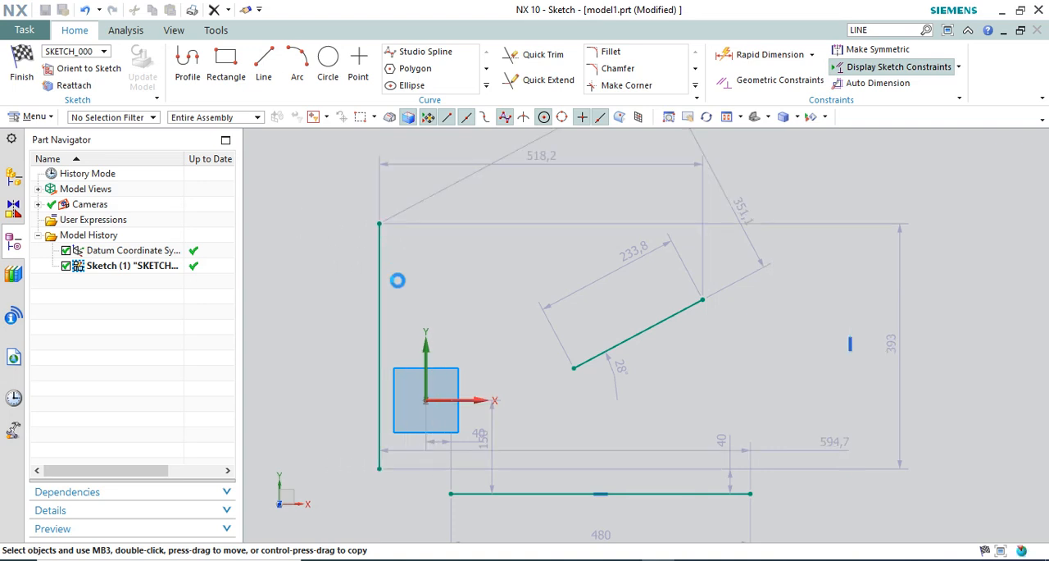
drag(738, 457, 658, 193)
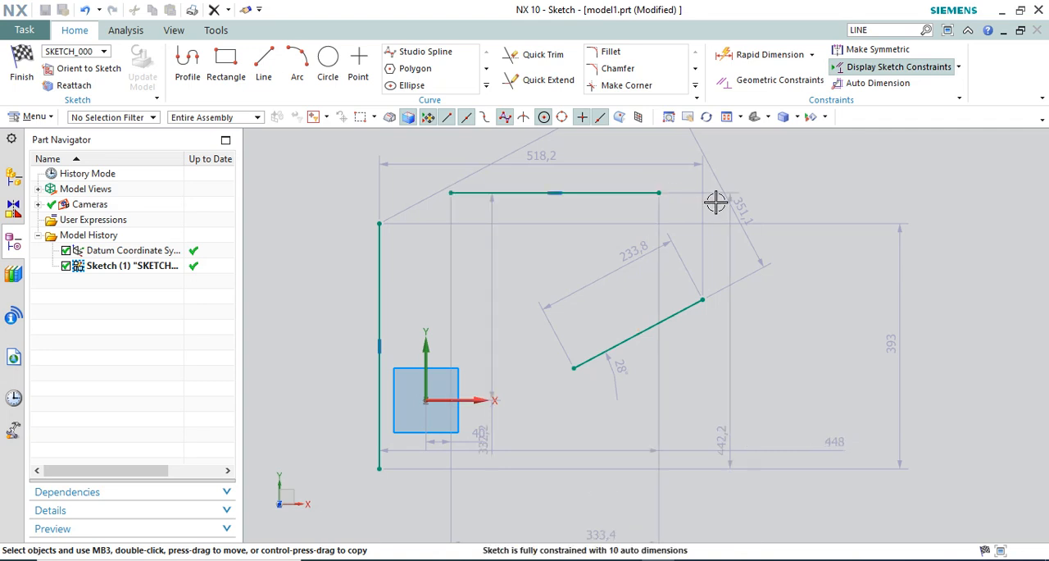
Delete all three lines with their dimensions and acknowledge the Delete Dimensions message
scroll(646, 290, down, 1)
scroll(595, 270, up, 1)
scroll(623, 322, down, 1)
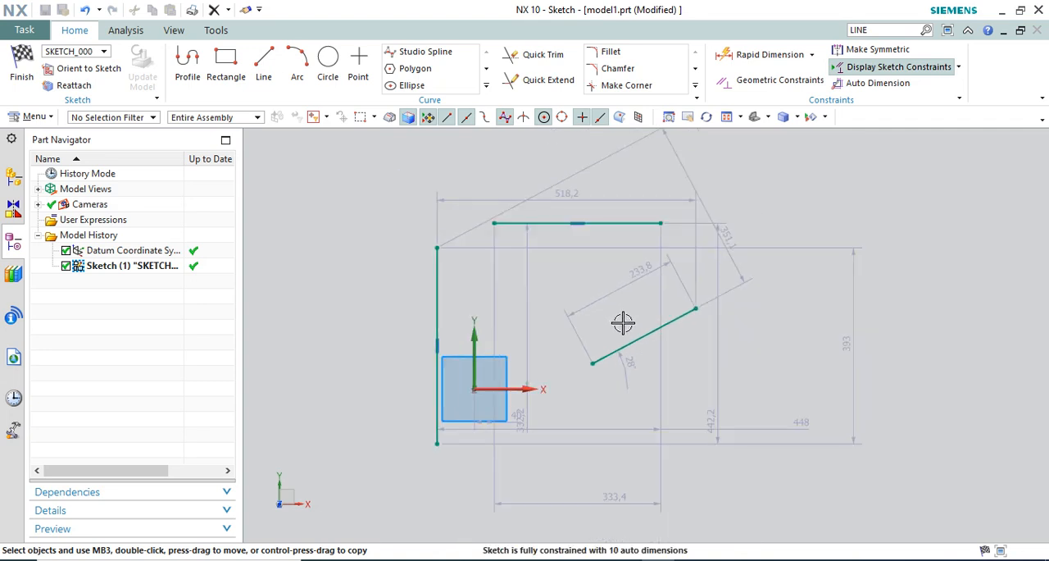
key(ctrl+a)
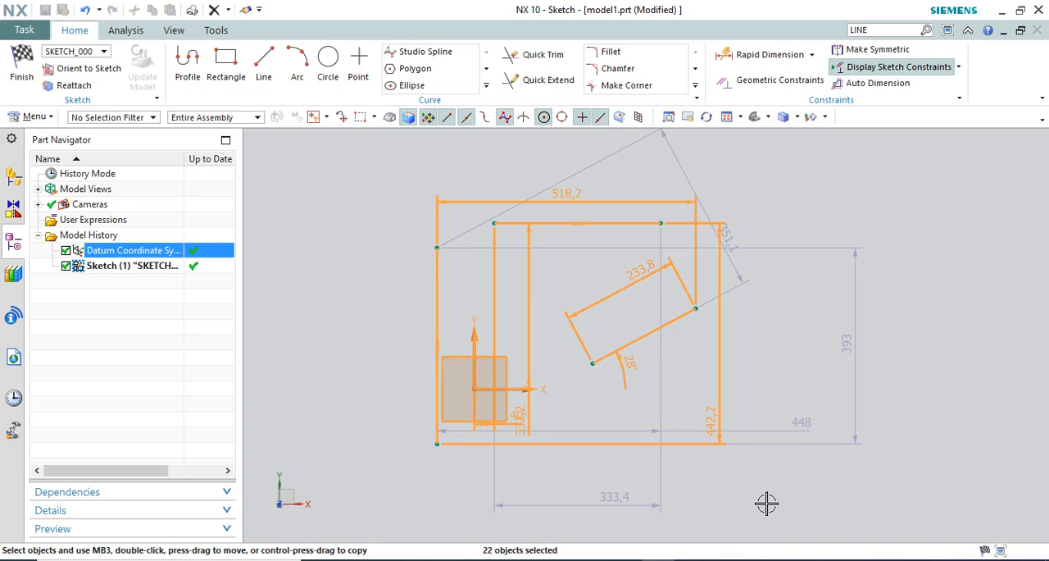
key(Delete)
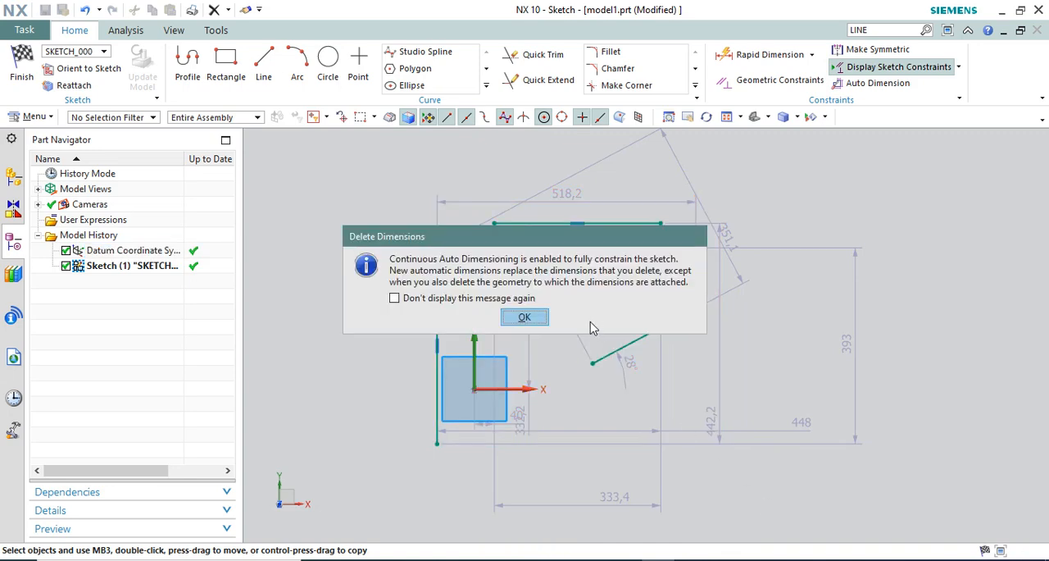
click(523, 320)
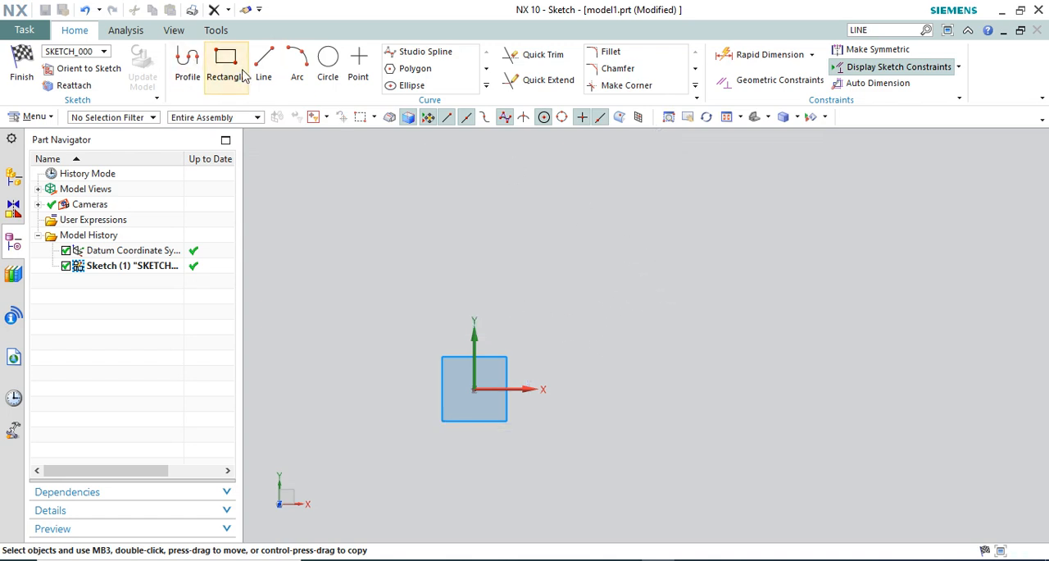
Turn off Continuous Auto Dimensioning and sketch a horizontal line above and to the right of the origin
click(958, 67)
click(842, 246)
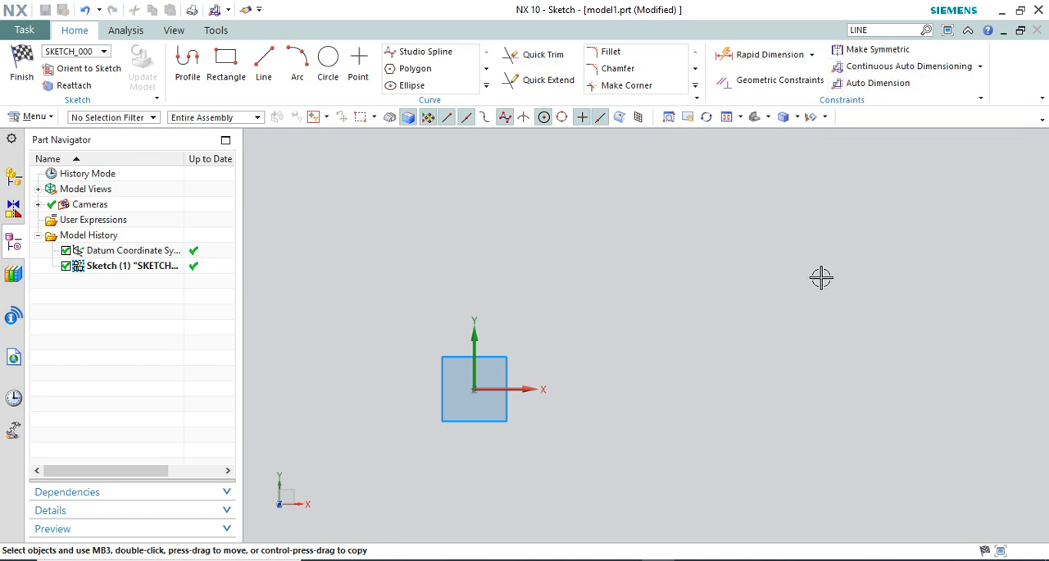
click(264, 64)
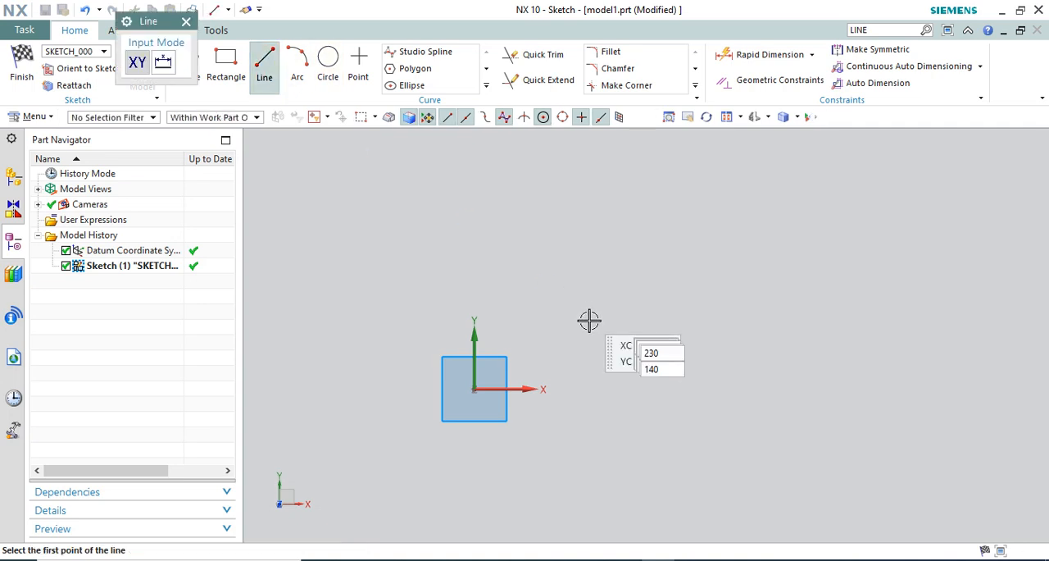
click(594, 338)
click(854, 349)
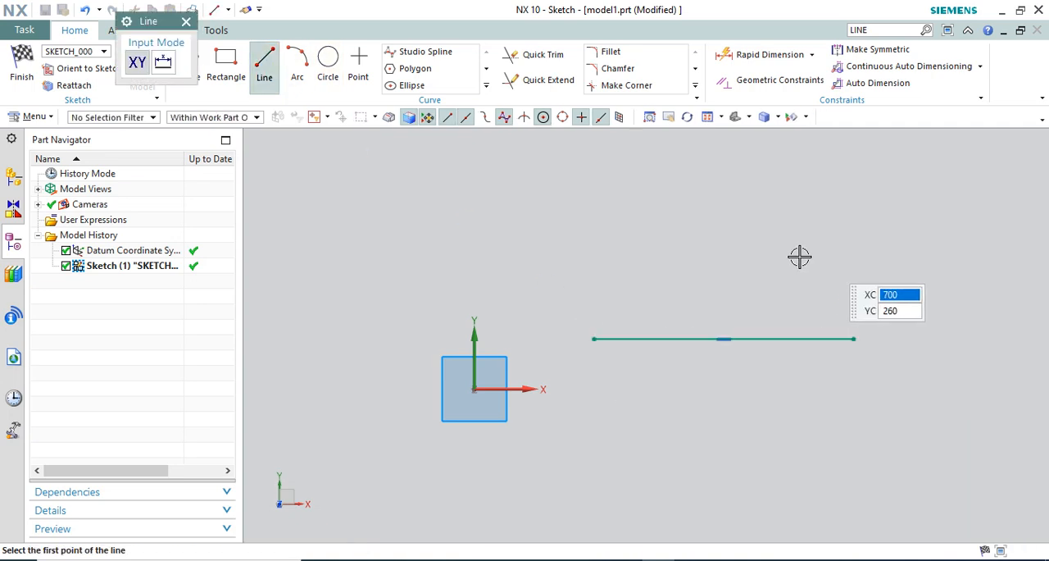
Sketch a vertical line down from about XC 130, YC 410, and a slanted line rising to the right of it
click(540, 186)
click(538, 335)
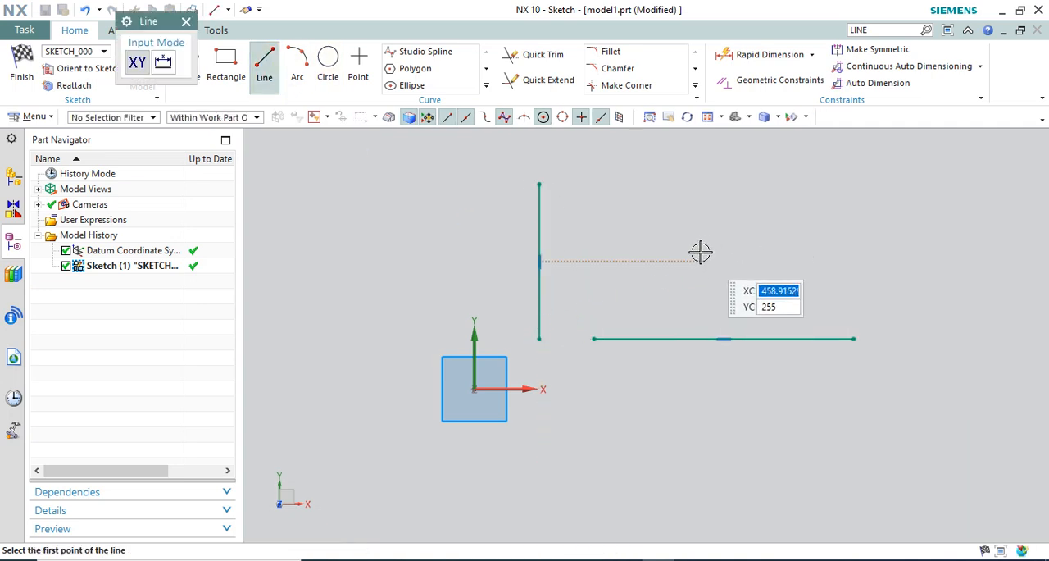
click(633, 261)
click(743, 185)
key(Escape)
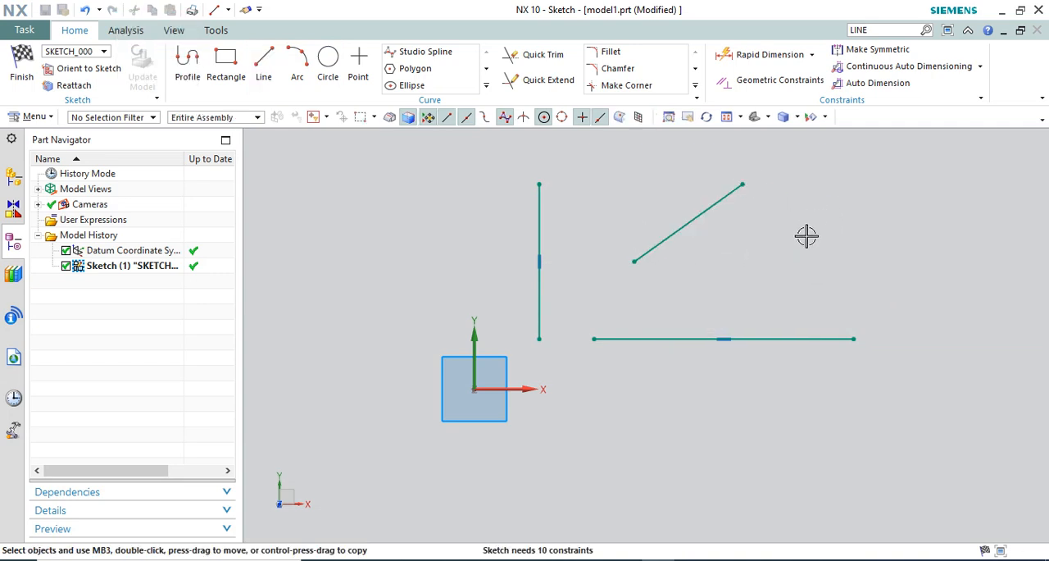
Move the slanted line's upper endpoint up and left until the line stands at about 70.4° to the X axis
scroll(609, 347, down, 2)
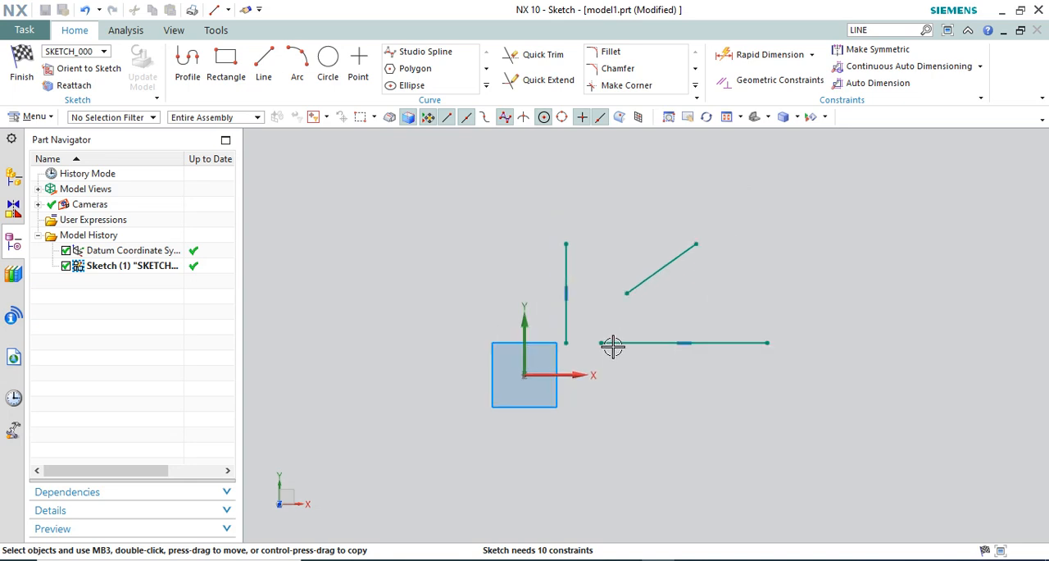
scroll(651, 217, up, 1)
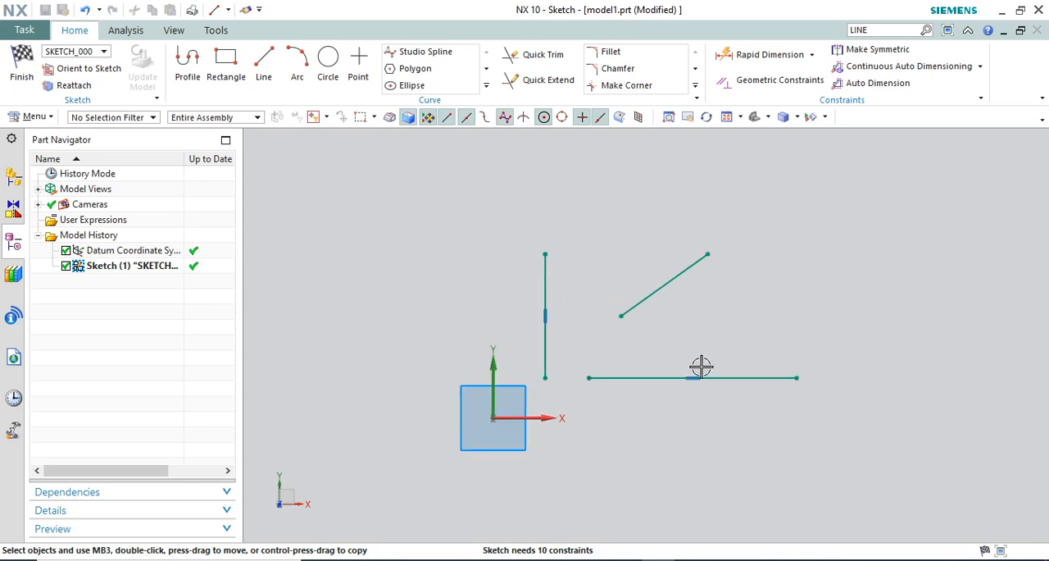
mouse_move(708, 254)
mouse_down()
mouse_move(717, 265)
mouse_move(675, 191)
mouse_move(640, 185)
mouse_move(651, 199)
mouse_move(623, 183)
mouse_move(737, 285)
mouse_move(754, 316)
mouse_move(648, 205)
mouse_move(657, 215)
mouse_up()
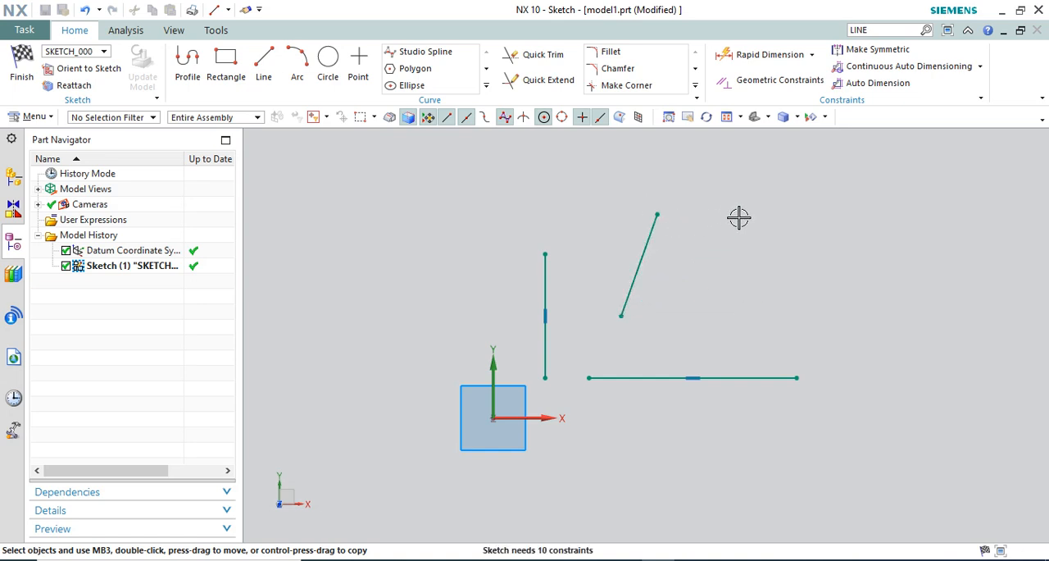
Add an angular dimension between the sketch X axis and the slanted line and set it to 0°
click(813, 55)
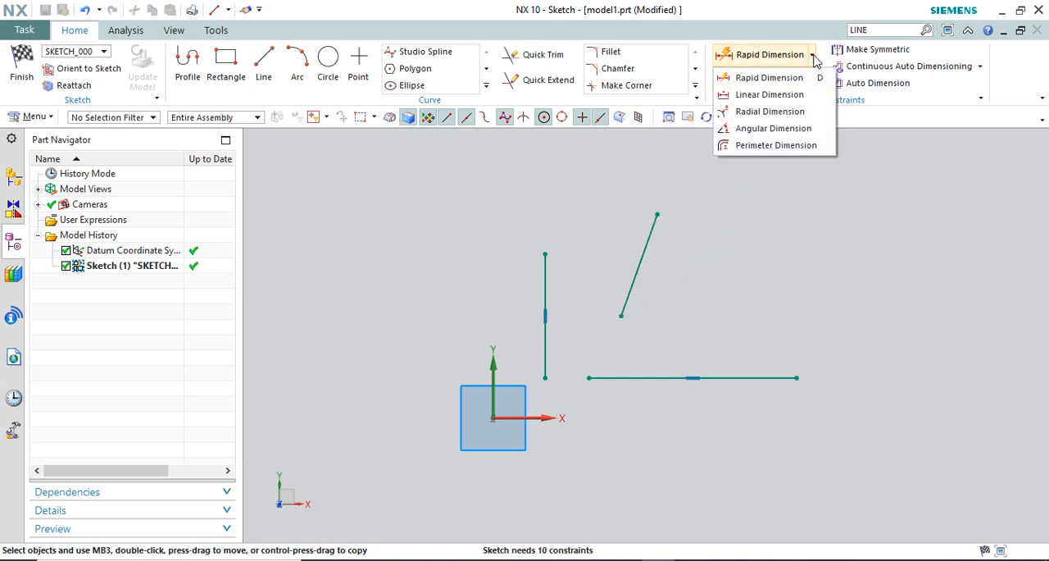
click(775, 128)
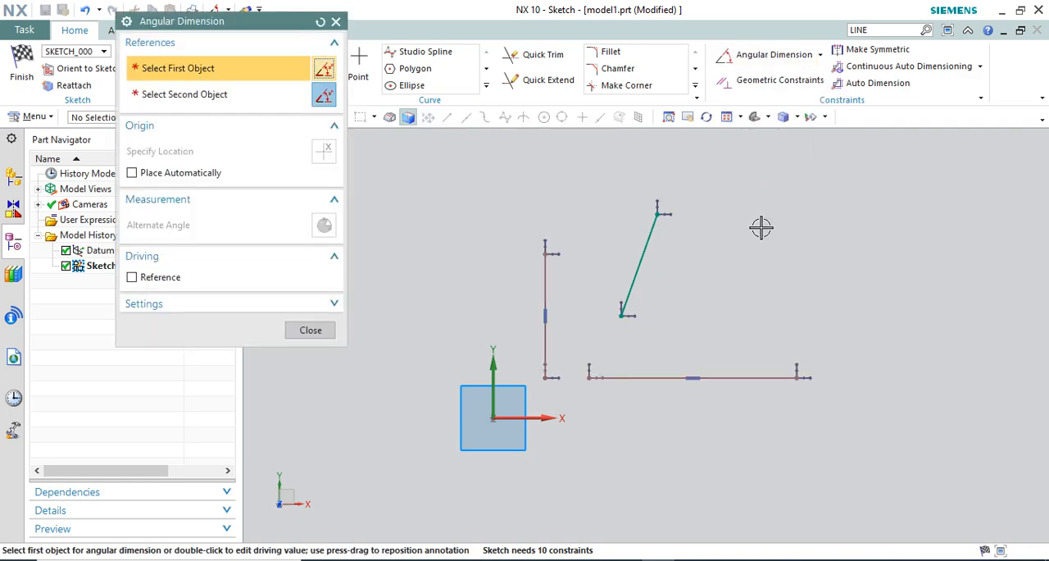
scroll(665, 252, up, 1)
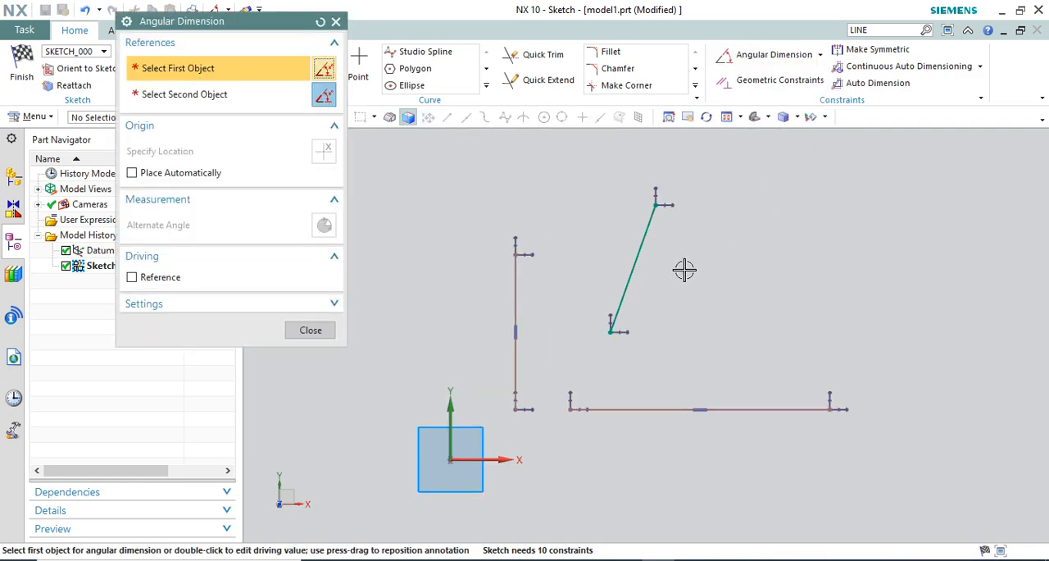
click(491, 464)
click(655, 222)
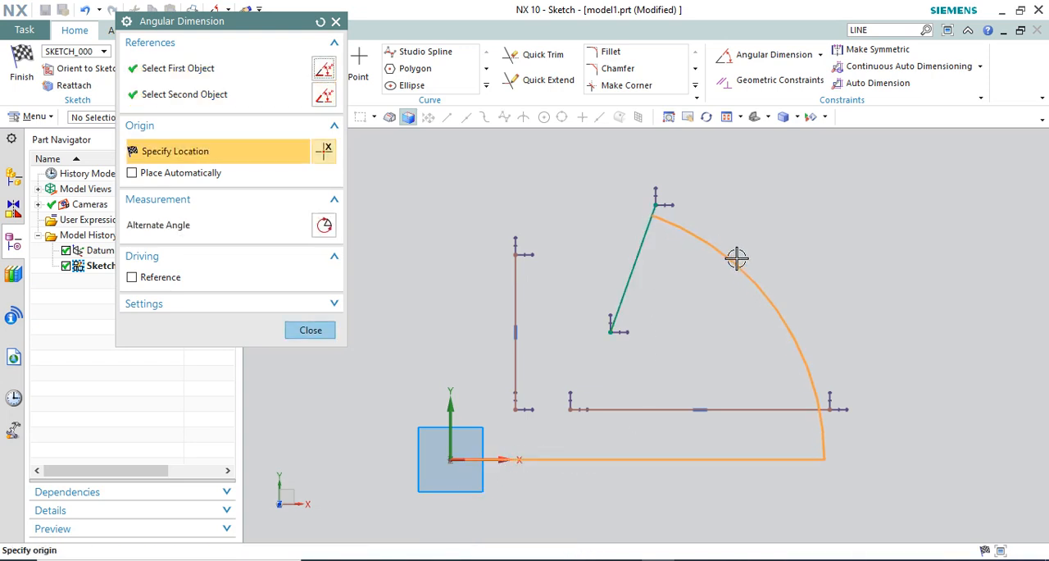
click(881, 254)
scroll(639, 345, down, 2)
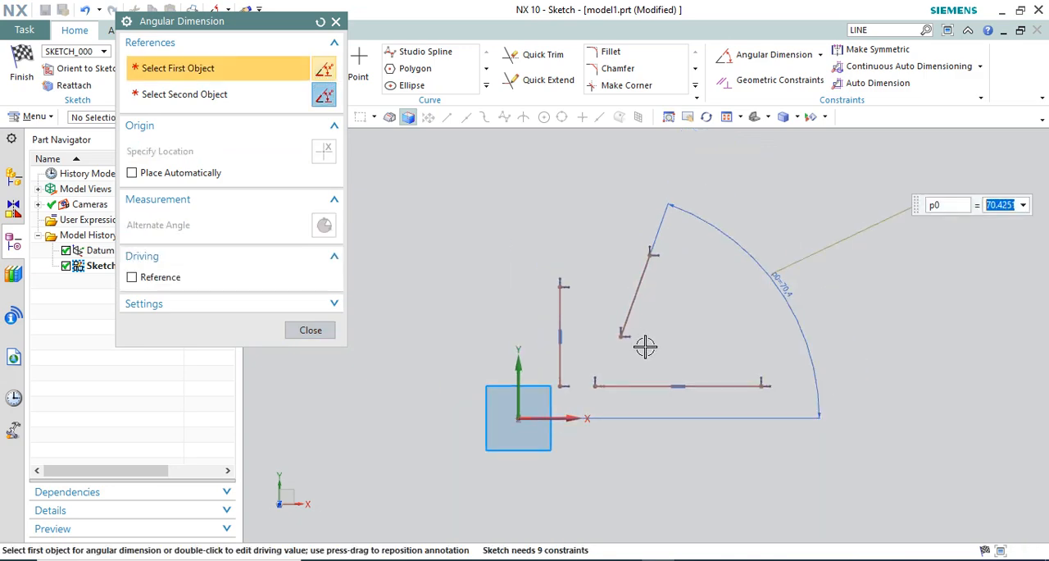
text(0)
key(Return)
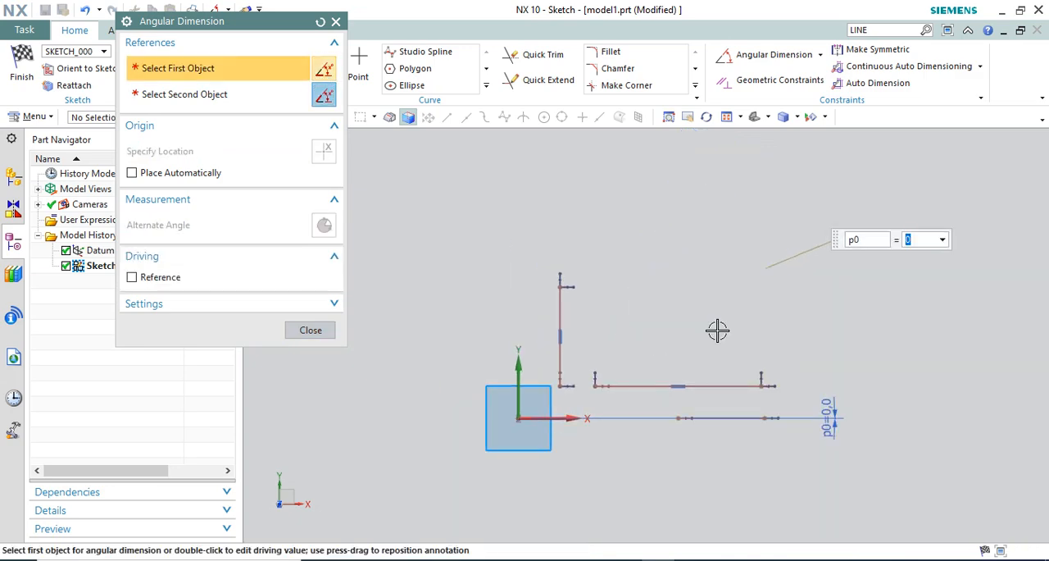
click(783, 449)
key(Escape)
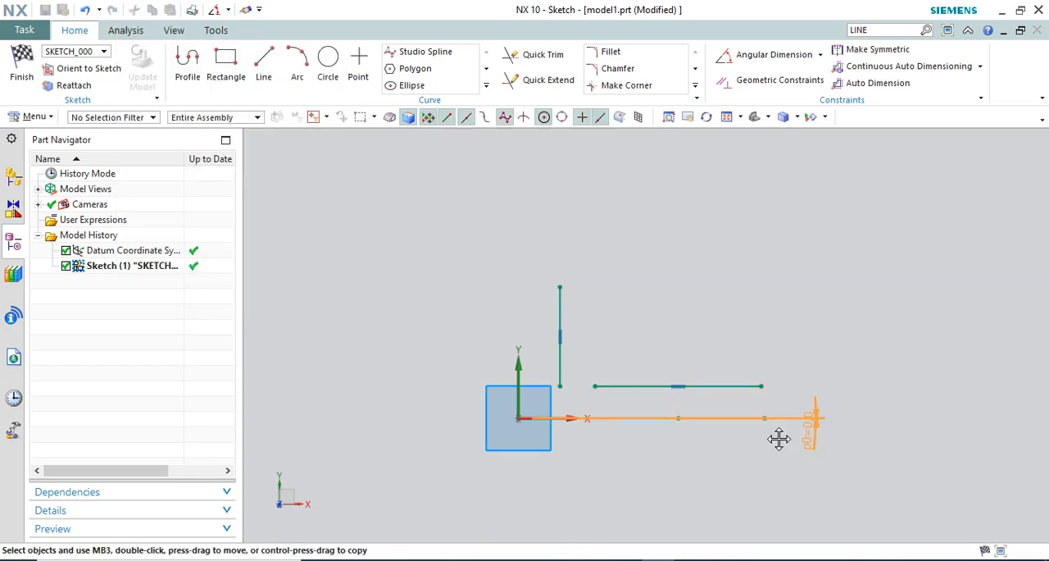
Reposition the angular dimension near the origin and move the line it controls well above the X axis
drag(779, 439, 627, 469)
mouse_move(743, 420)
mouse_down()
mouse_move(787, 410)
mouse_move(810, 424)
mouse_move(801, 333)
mouse_move(769, 303)
mouse_move(777, 312)
mouse_move(785, 270)
mouse_move(721, 226)
mouse_move(822, 259)
mouse_move(822, 200)
mouse_move(845, 245)
mouse_move(818, 260)
mouse_move(637, 192)
mouse_move(374, 227)
mouse_move(445, 198)
mouse_move(569, 320)
mouse_move(541, 227)
mouse_move(552, 262)
mouse_move(720, 226)
mouse_move(876, 229)
mouse_move(876, 218)
mouse_move(845, 243)
mouse_up()
scroll(763, 306, up, 1)
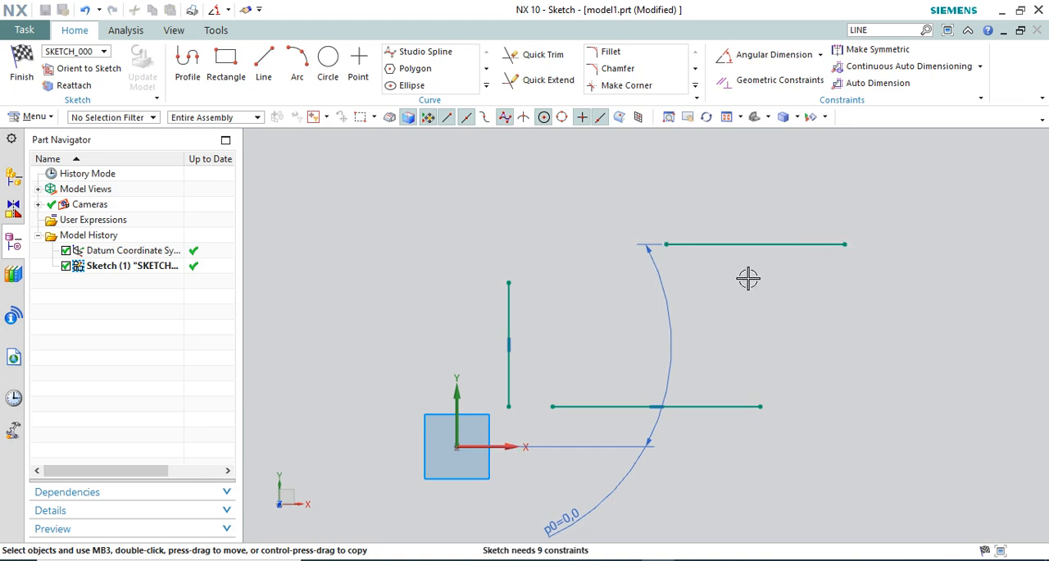
Delete the angular dimension and raise the upper line's right endpoint to slant it at about 34.5° to the X axis
drag(668, 330, 917, 350)
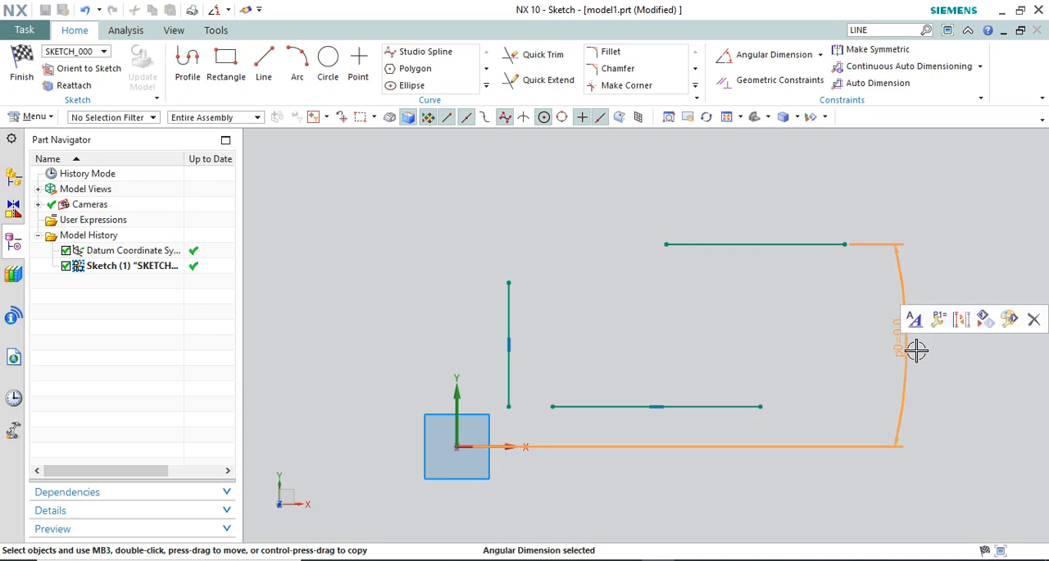
click(1034, 320)
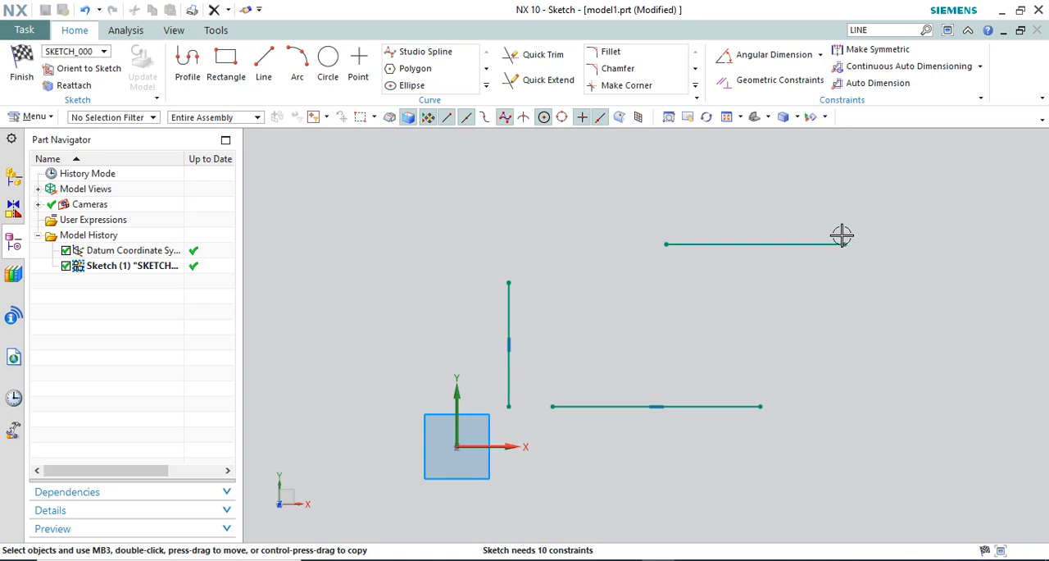
drag(845, 244, 660, 324)
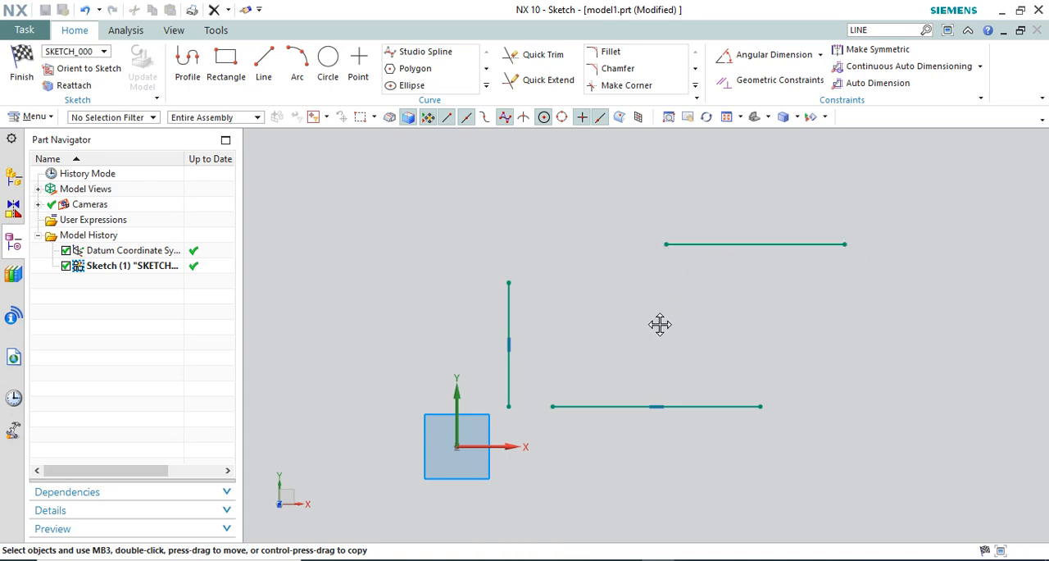
drag(722, 177, 749, 186)
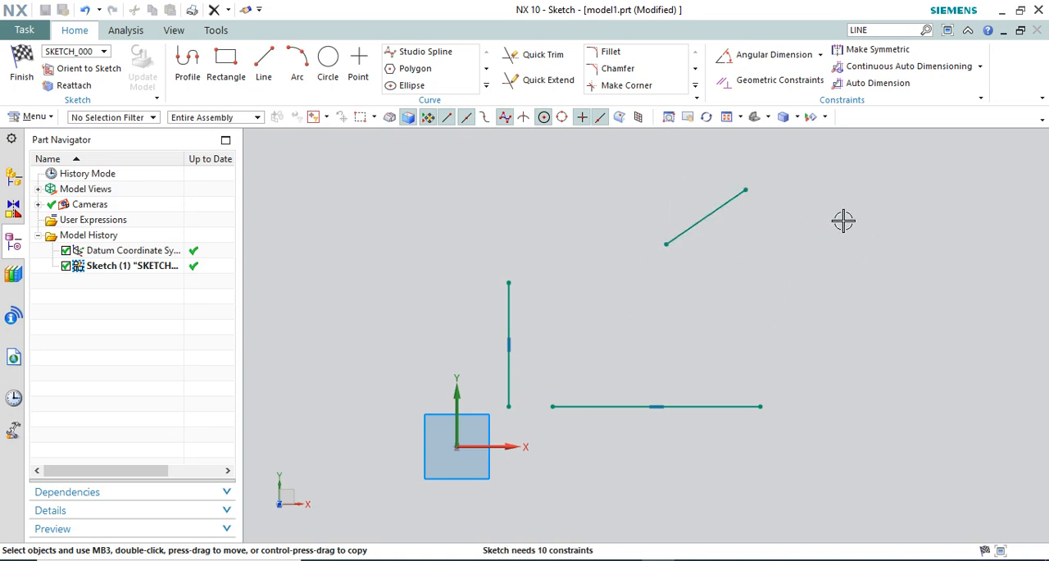
Dimension the angle between the slanted line and the sketch X axis and set it to 0°
scroll(771, 254, down, 1)
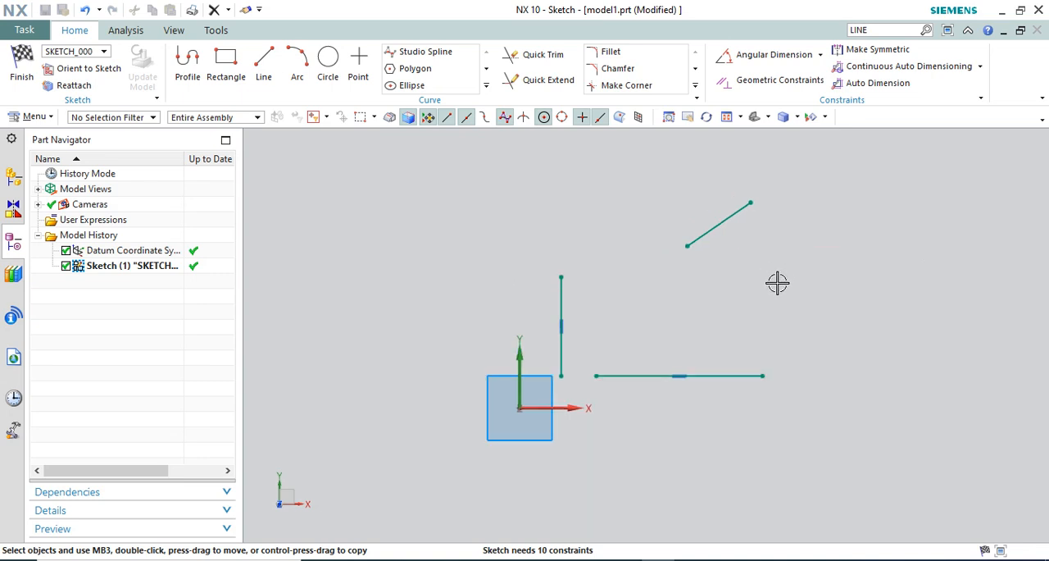
scroll(771, 254, up, 1)
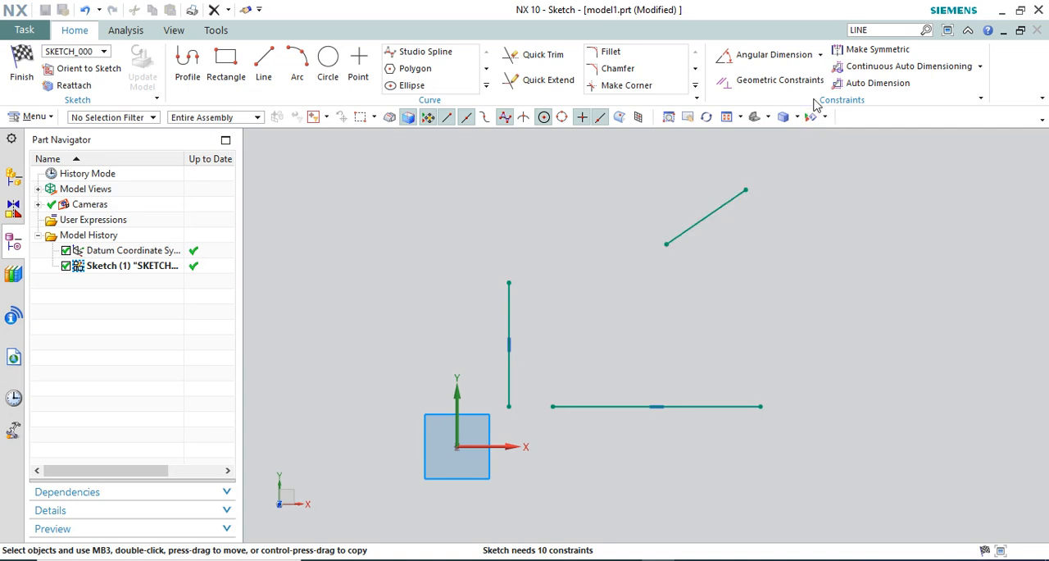
click(820, 54)
click(771, 131)
click(730, 197)
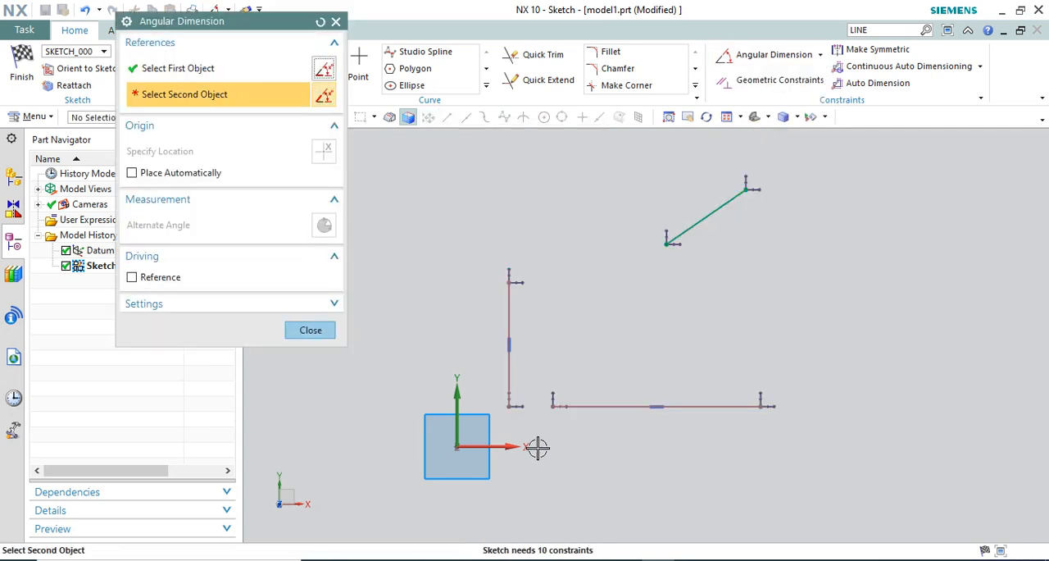
click(510, 447)
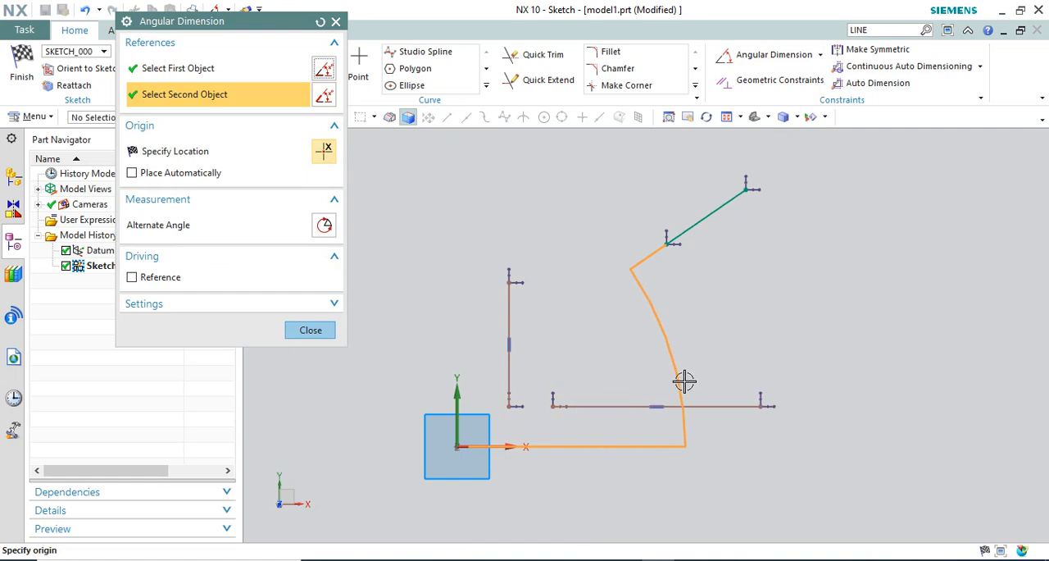
click(910, 273)
text(0)
key(Return)
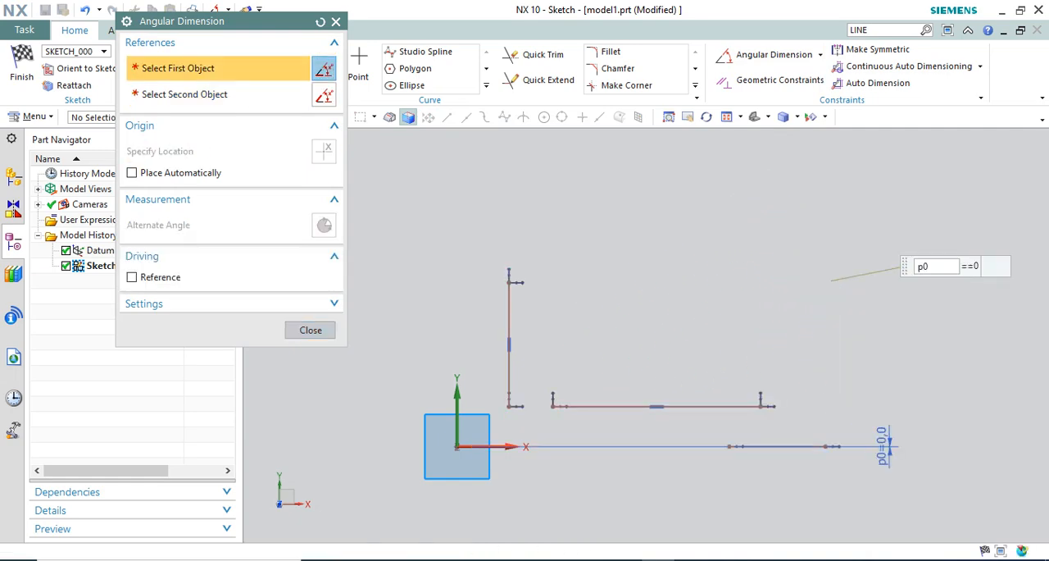
middle_click(866, 287)
middle_click(898, 465)
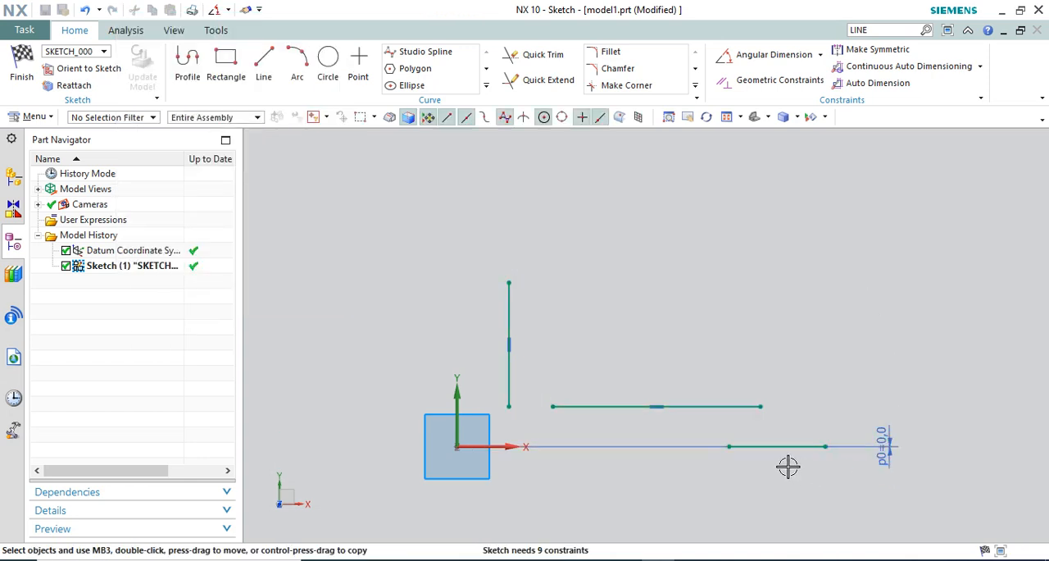
Move the angle-dimensioned line slightly above the X axis and change its angular dimension to 90°
drag(754, 436, 728, 436)
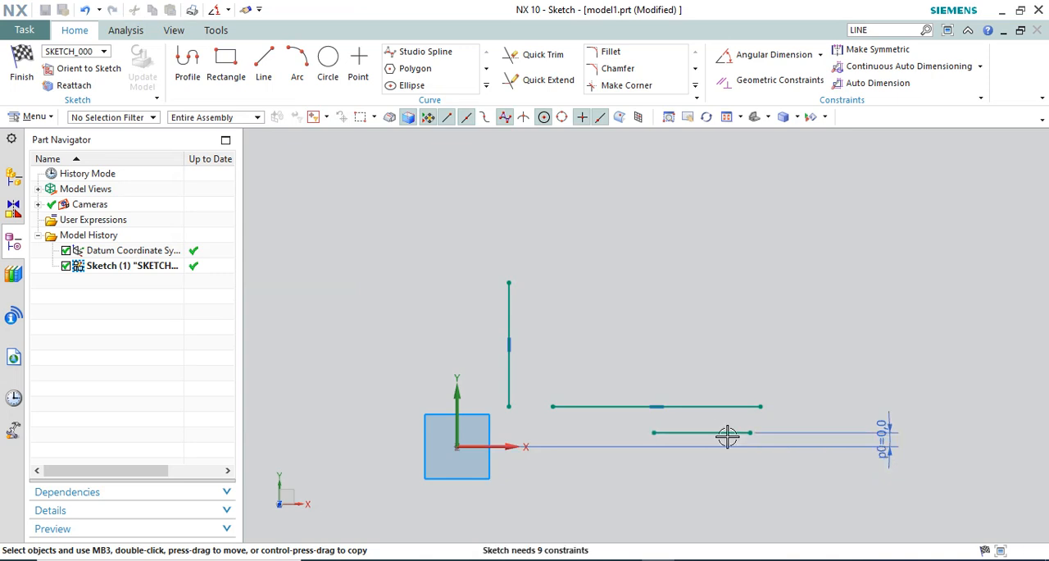
double_click(885, 432)
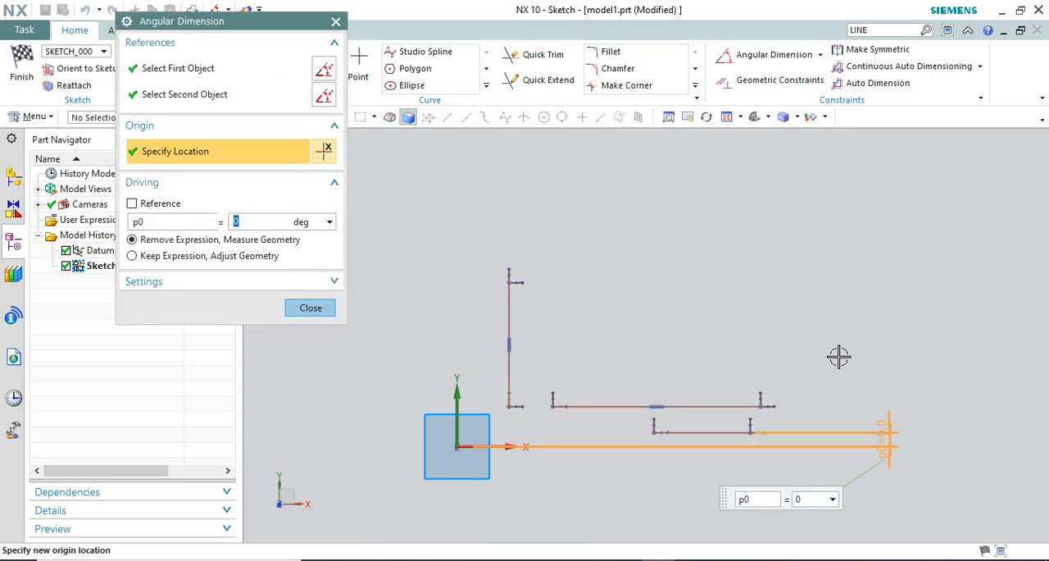
key(Return)
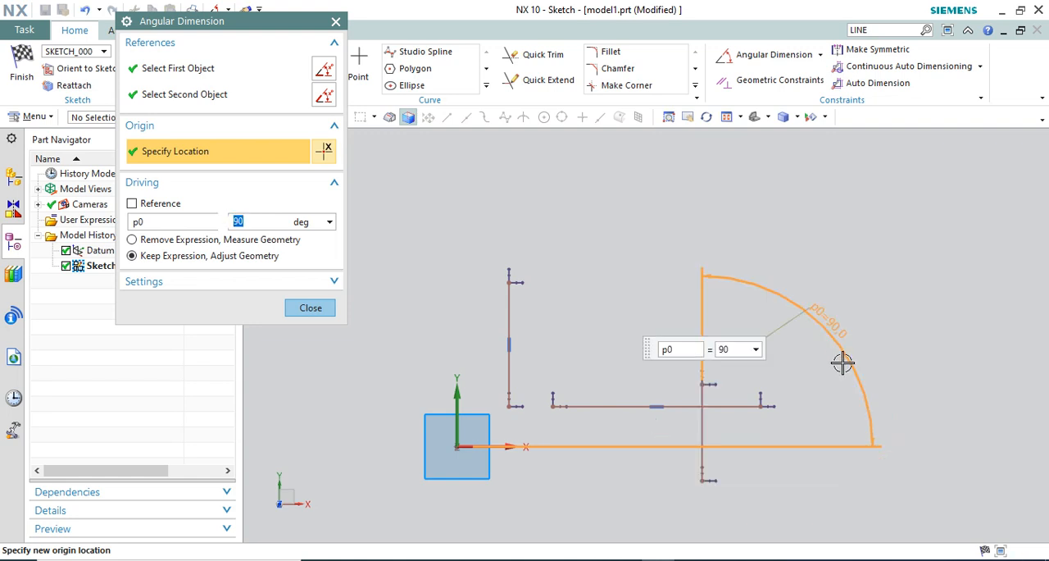
middle_click(842, 362)
Reposition the 90° dimension and move the line it controls up and to the left of the Y axis
drag(822, 334, 611, 445)
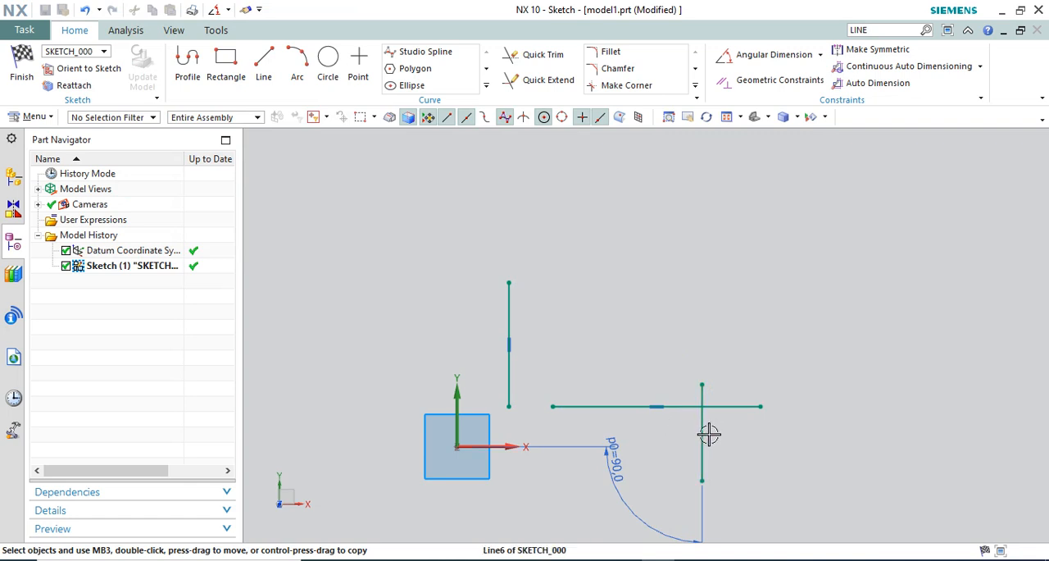
drag(709, 434, 438, 293)
scroll(691, 248, down, 2)
scroll(513, 290, up, 4)
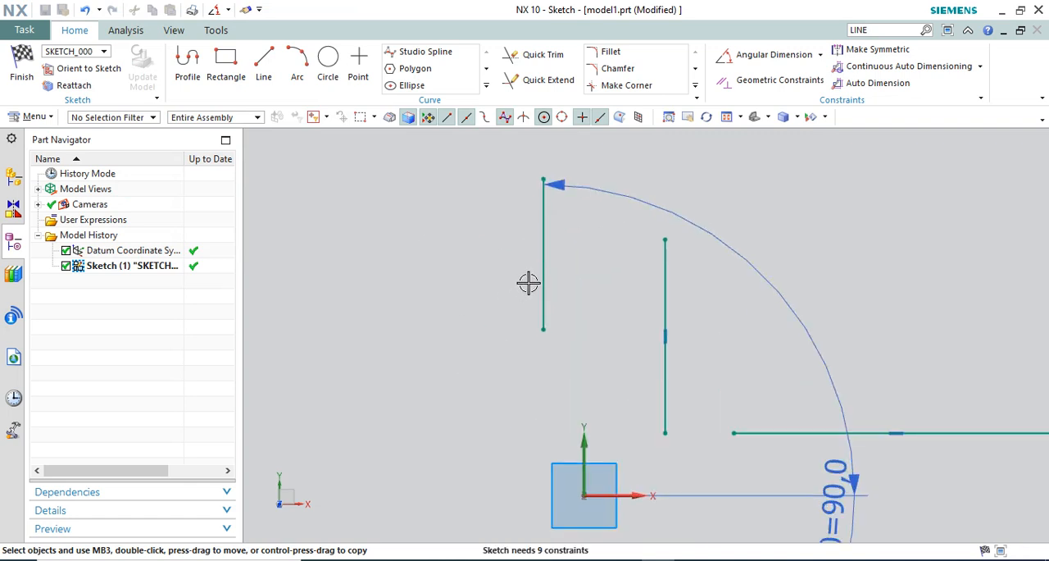
Move the upper endpoint of the 90° line down and left, shortening it and shifting it farther from the Y axis
drag(540, 178, 473, 227)
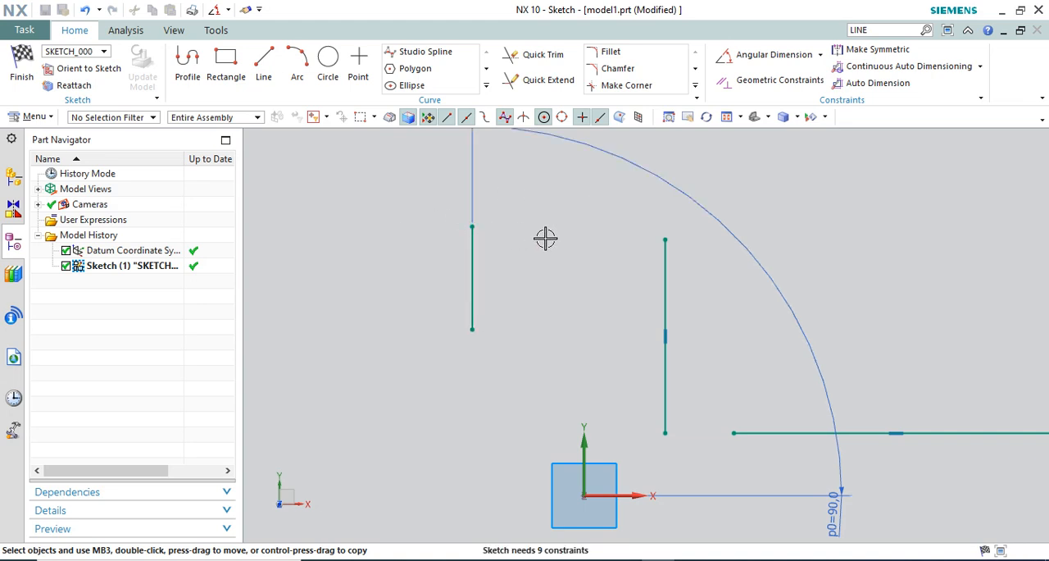
scroll(545, 237, up, 1)
scroll(548, 262, down, 2)
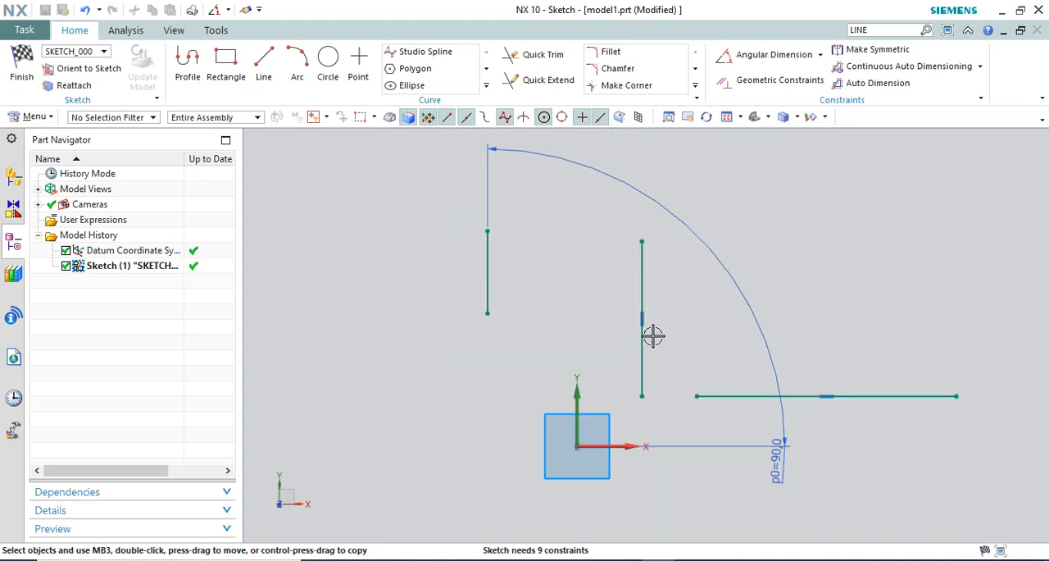
Place the 90° dimension closer to the origin and lower the line it controls toward the X axis
drag(773, 435, 581, 343)
drag(487, 243, 481, 367)
scroll(494, 439, up, 2)
scroll(388, 283, down, 2)
scroll(430, 368, up, 1)
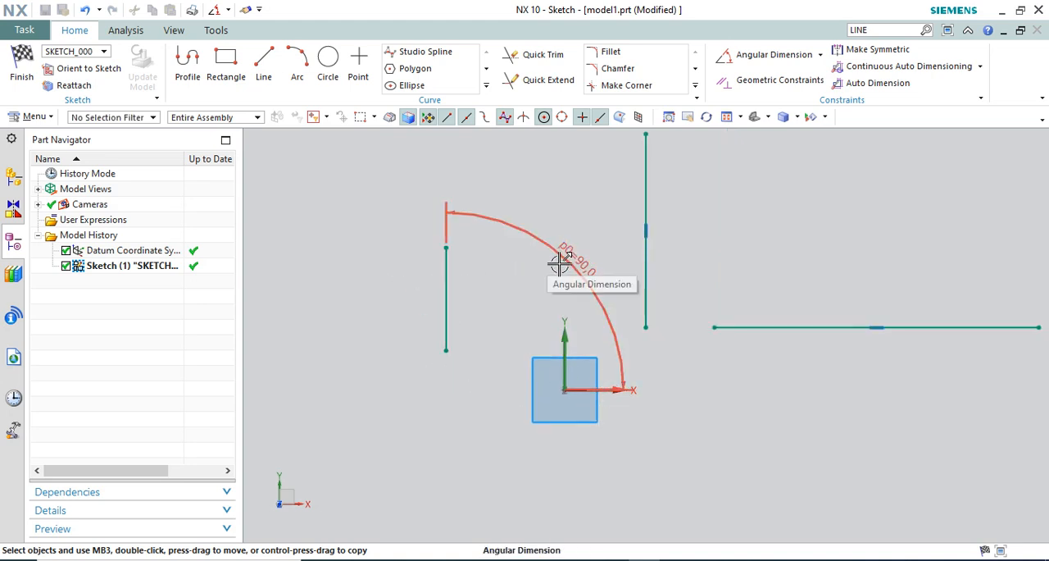
scroll(532, 262, up, 1)
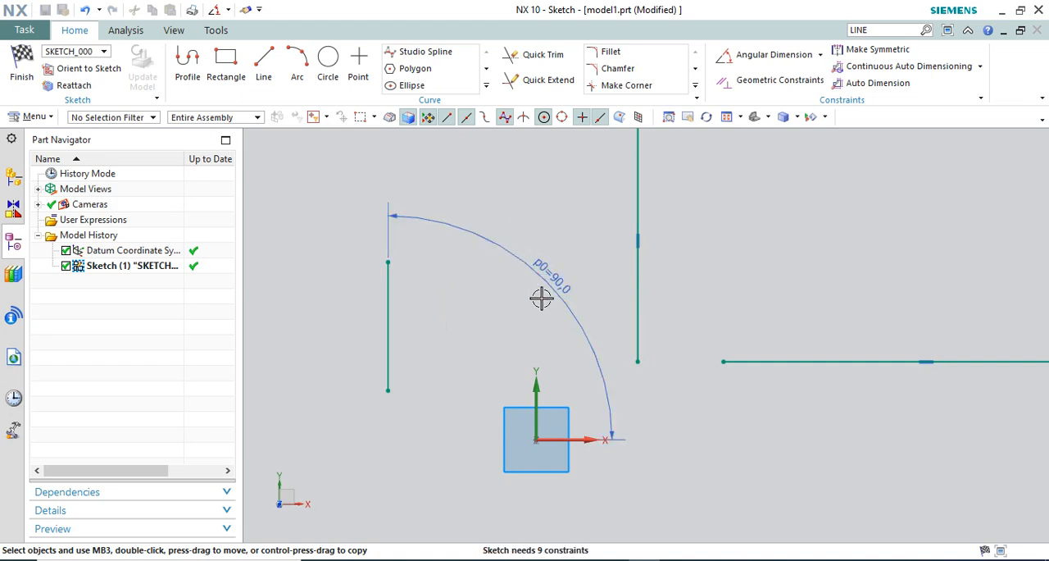
Move the 90° angular dimension farther out from the origin, above the line it controls
scroll(522, 335, down, 1)
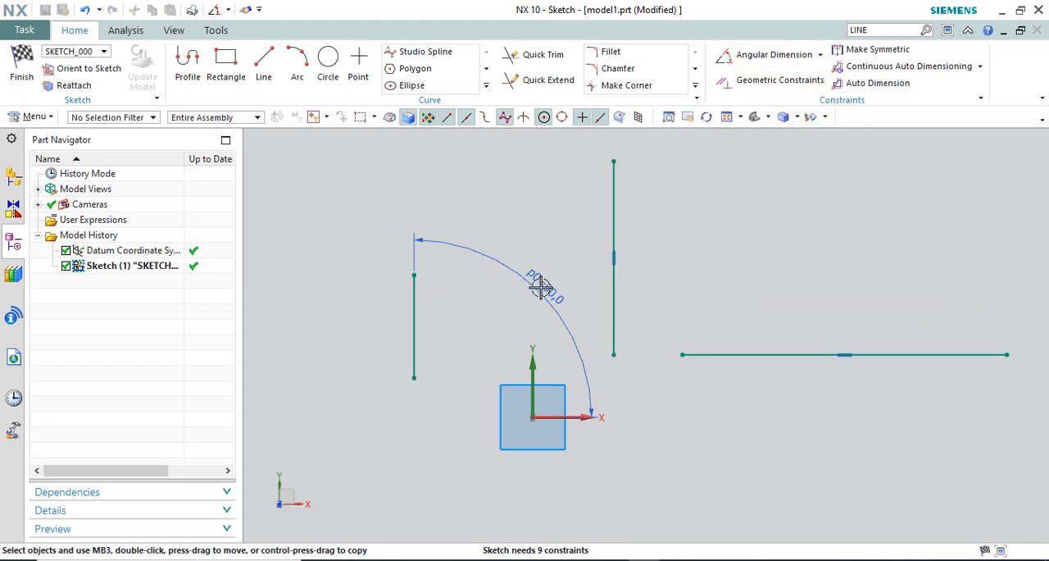
drag(540, 286, 523, 240)
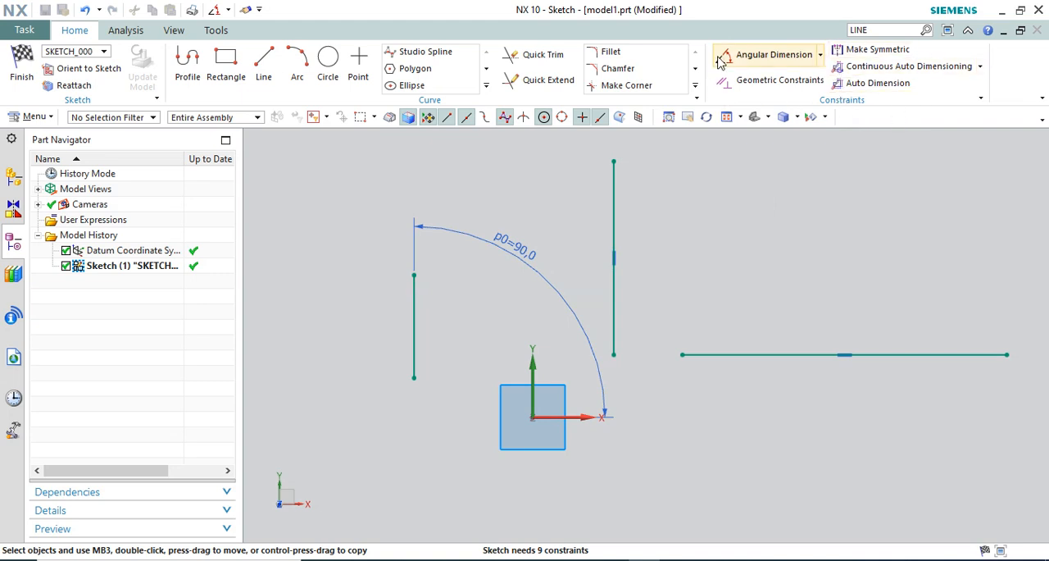
click(822, 55)
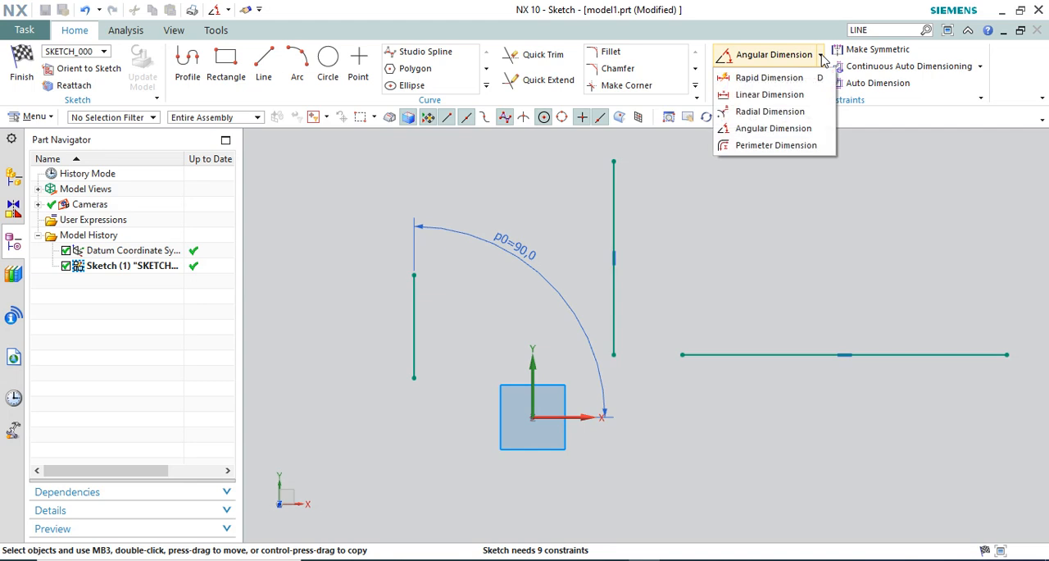
click(772, 128)
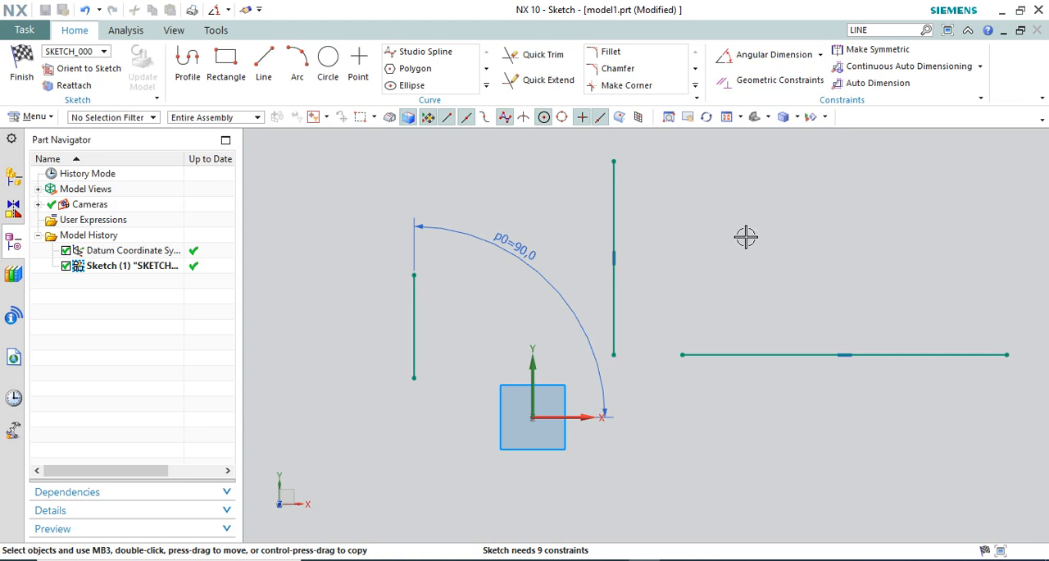
scroll(561, 270, down, 1)
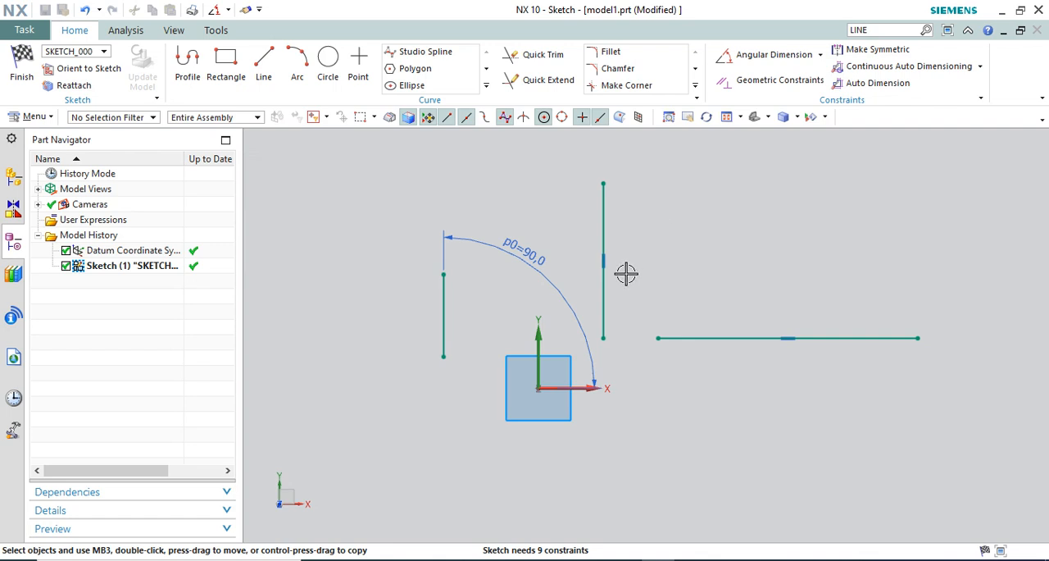
Add a reference length dimension to the horizontal line with Rapid Dimension, placing it below the line
click(823, 60)
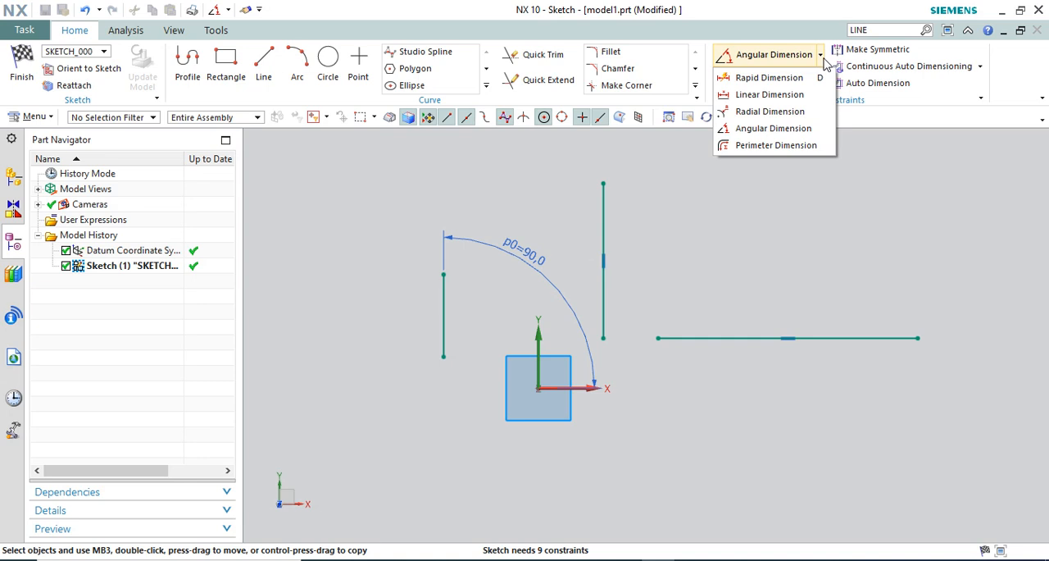
click(783, 76)
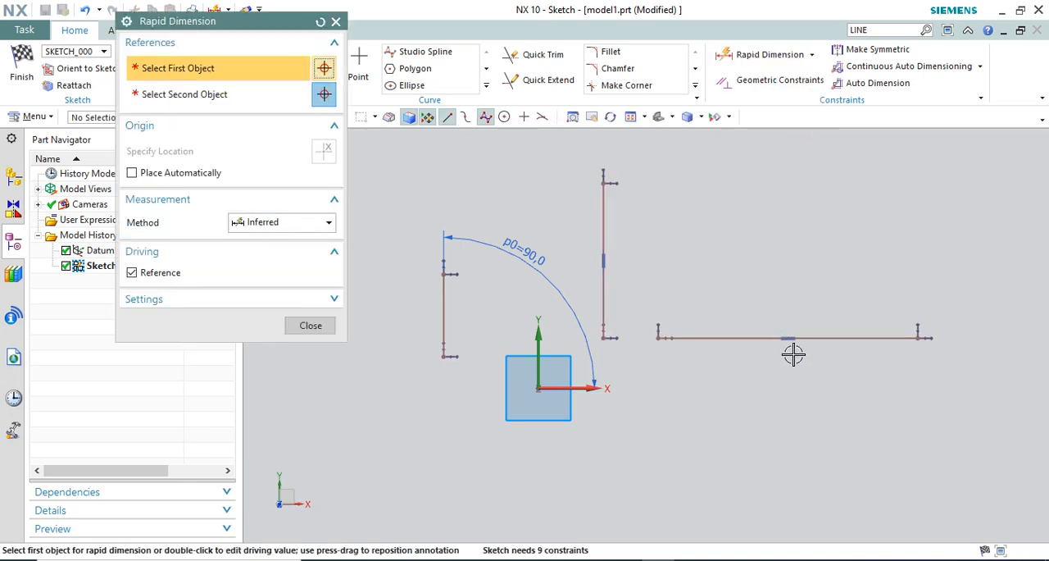
click(790, 338)
click(790, 424)
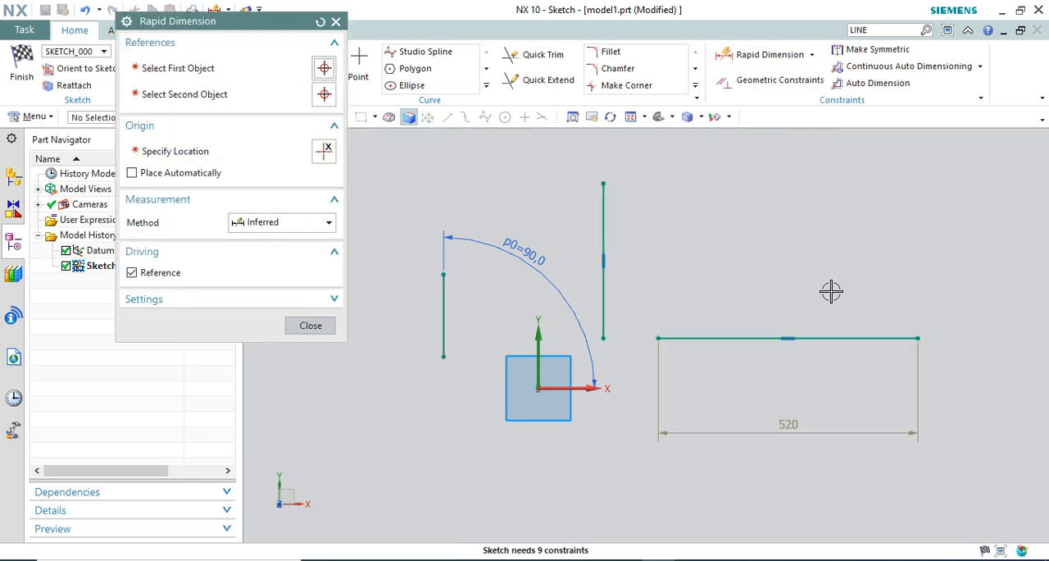
click(310, 327)
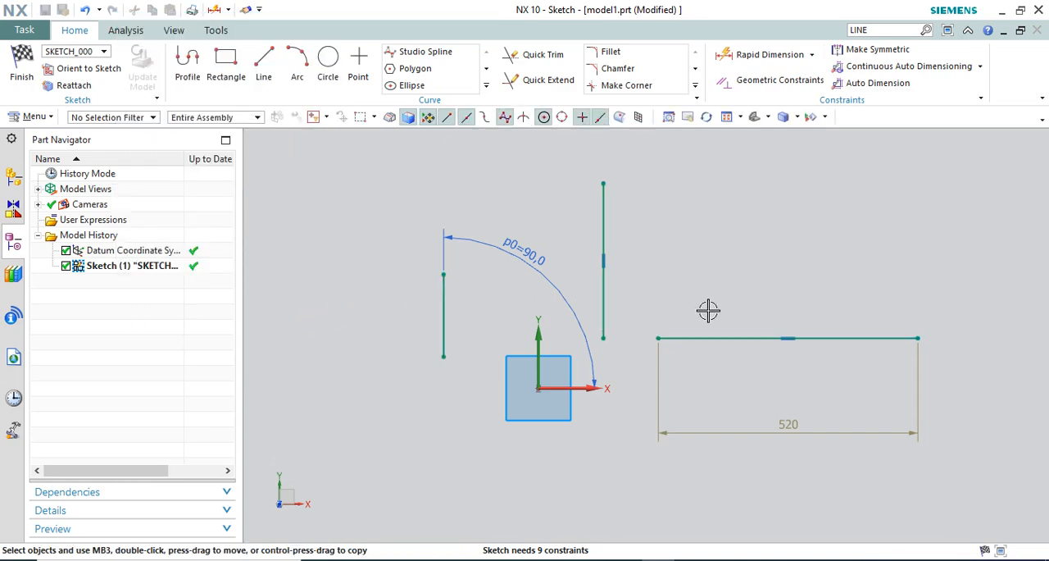
Review the measurement methods offered for the horizontal line's linear dimension and for a Rapid Dimension
double_click(776, 432)
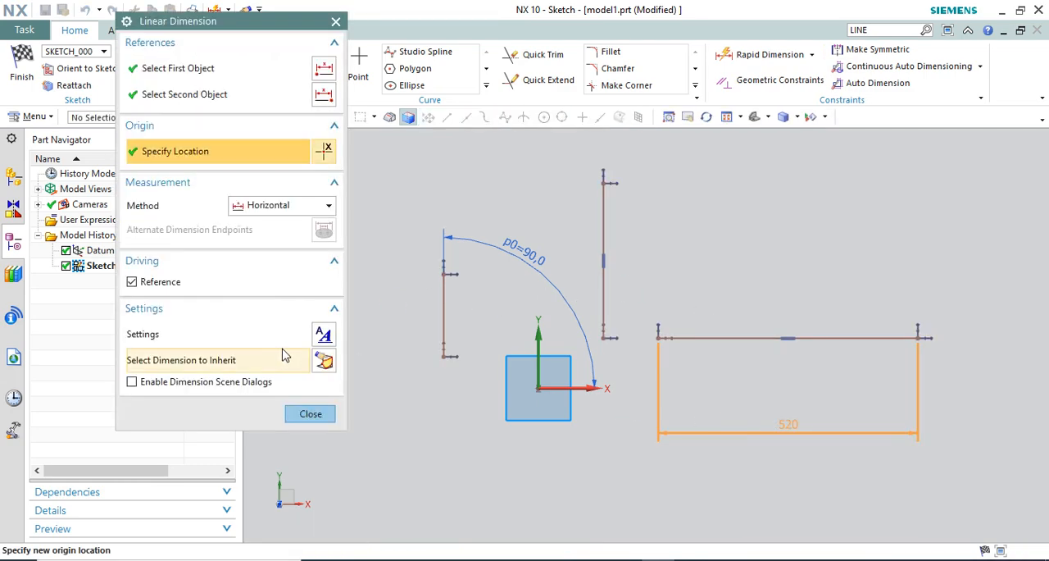
click(271, 206)
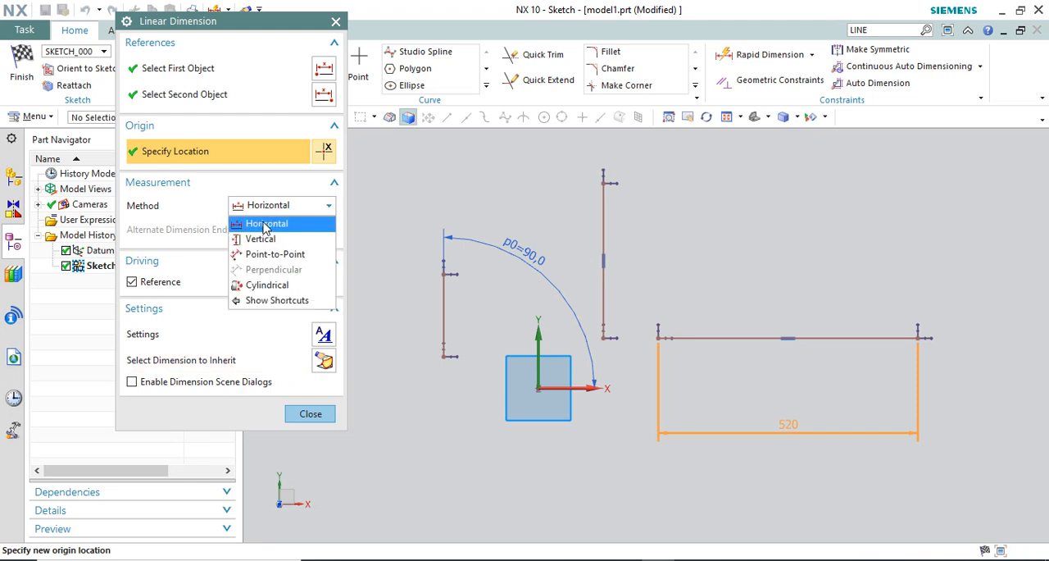
click(265, 224)
key(Escape)
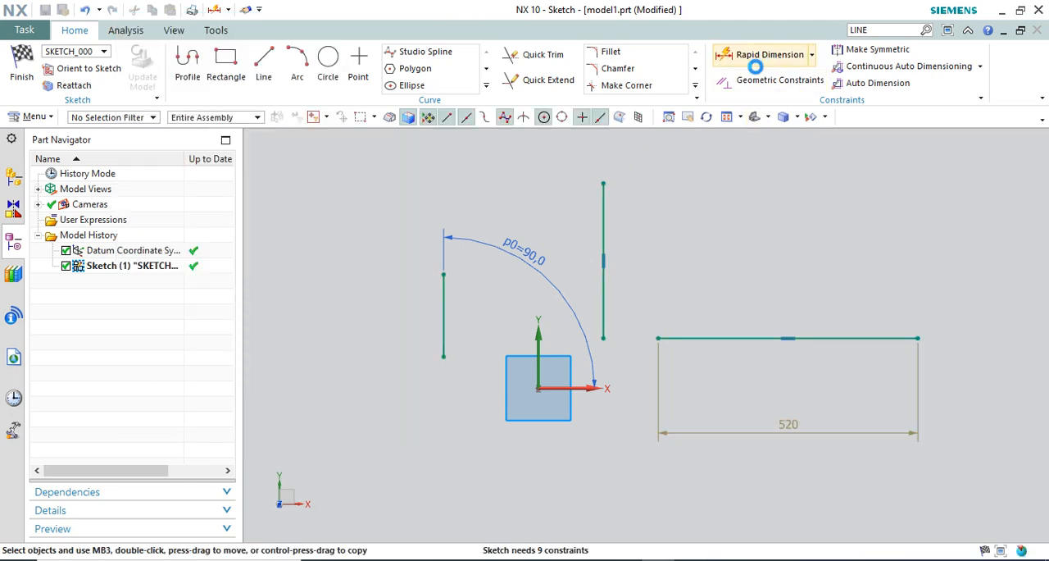
click(750, 59)
click(294, 223)
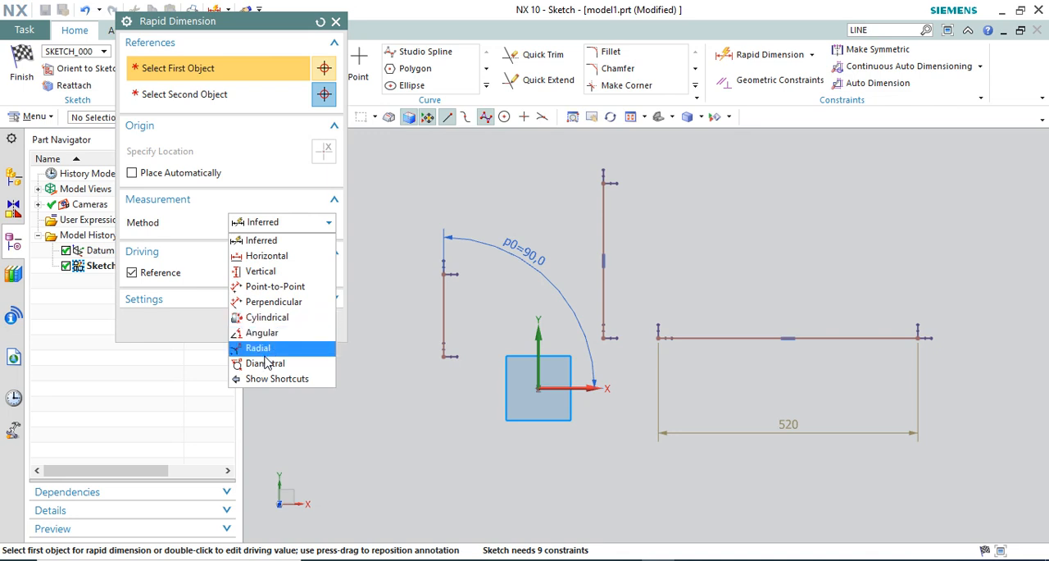
click(336, 23)
click(336, 22)
Draw a circle about 128 mm in diameter to the left of the angle-dimensioned line
click(328, 66)
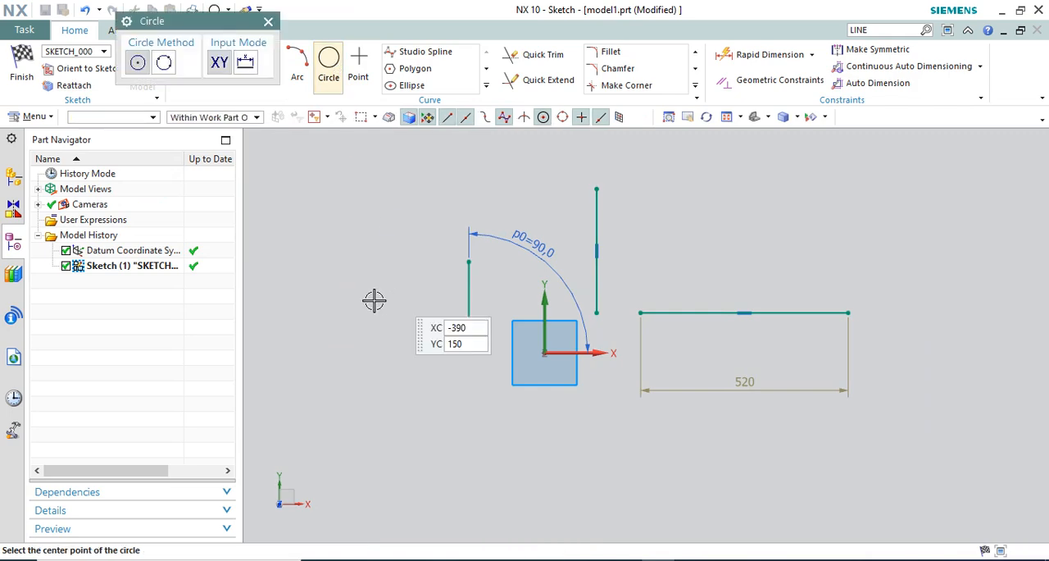
click(347, 318)
click(364, 300)
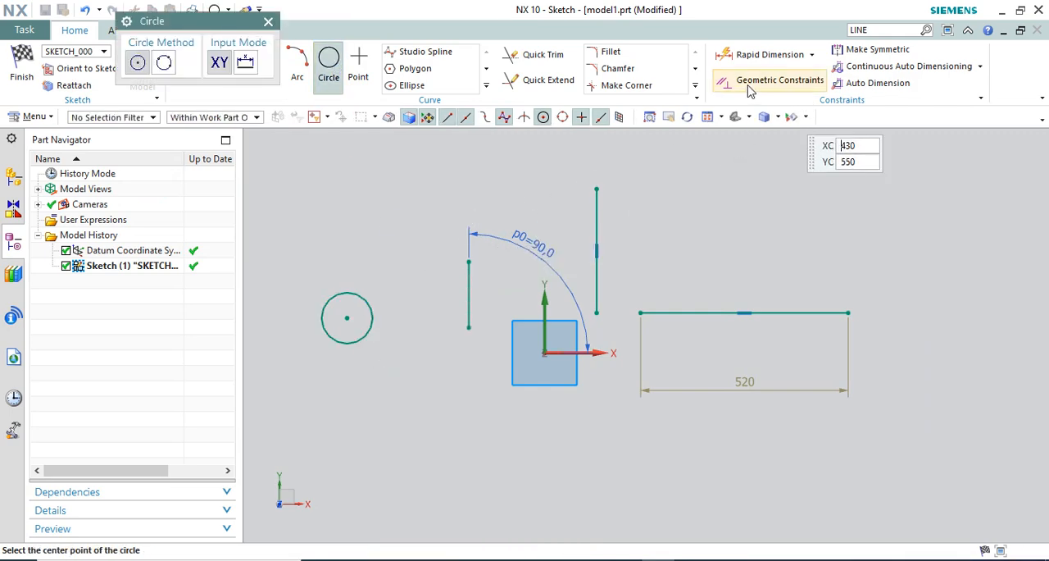
Add a reference diameter dimension to the circle with Rapid Dimension, placing it above and right of the circle
click(748, 56)
click(363, 295)
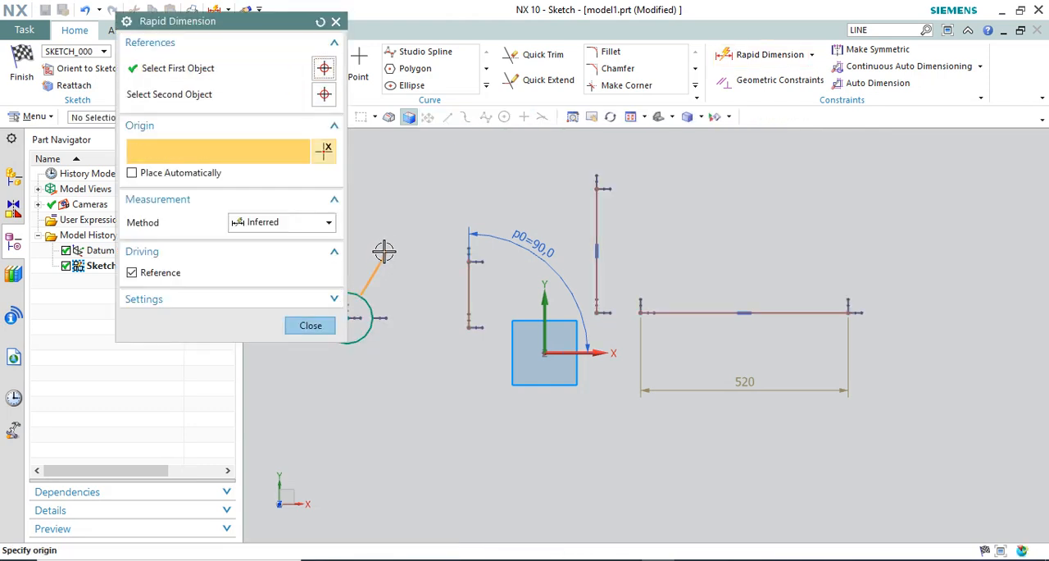
click(385, 251)
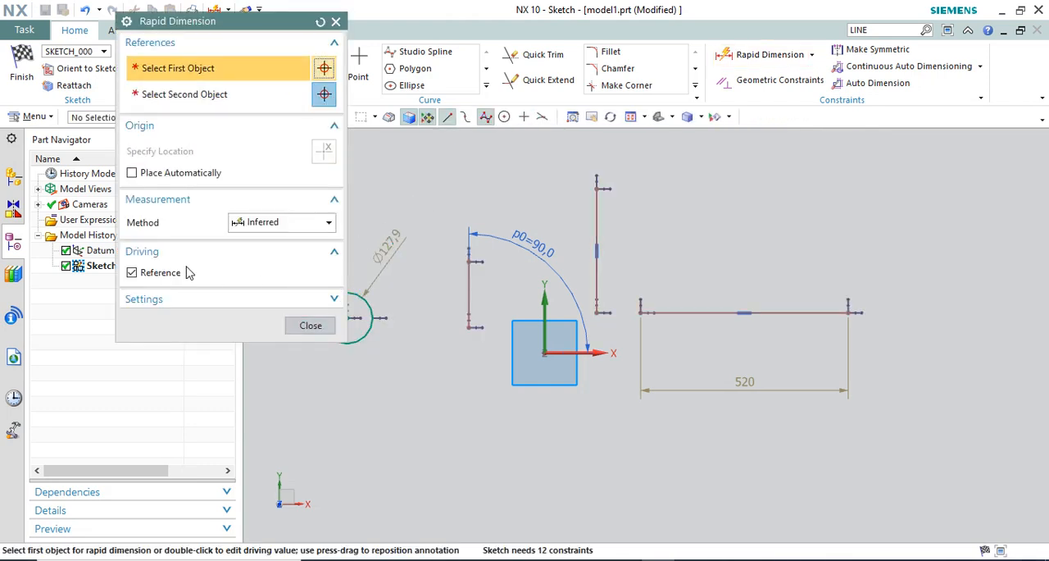
click(311, 325)
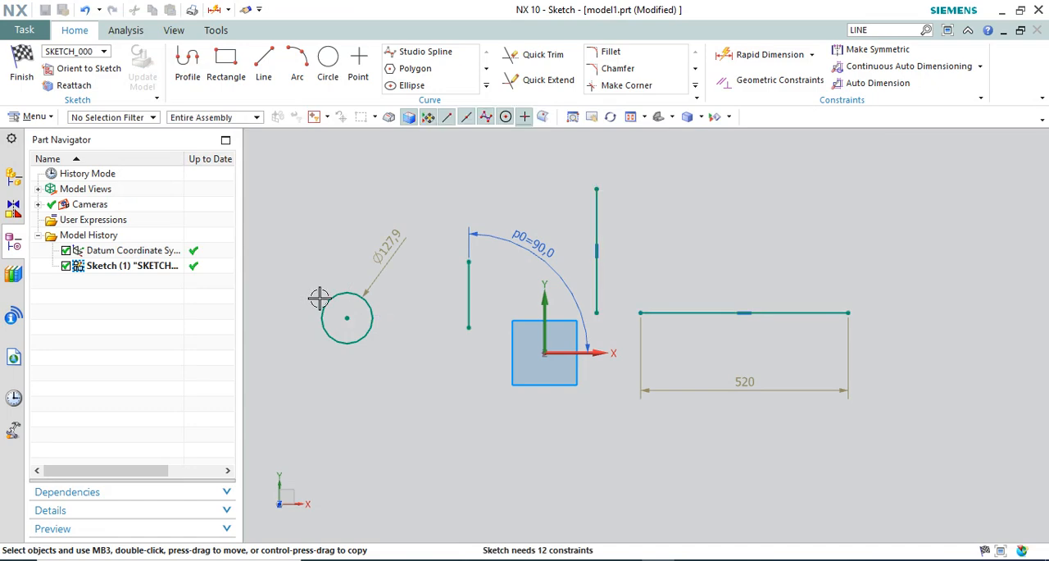
Convert the circle's reference diameter into a driving dimension and set it to 130 mm
double_click(375, 248)
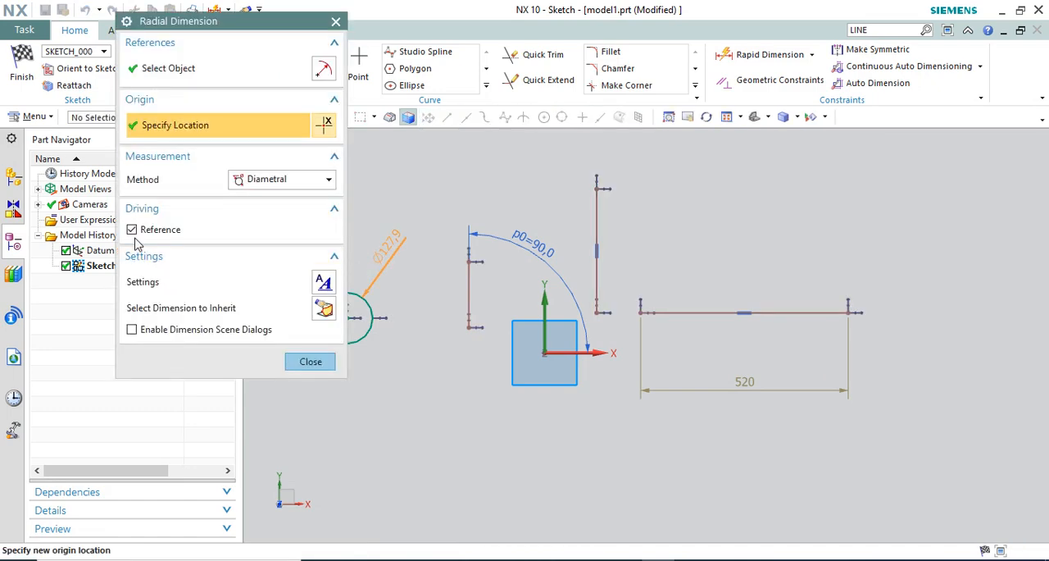
scroll(623, 271, down, 1)
text(1)
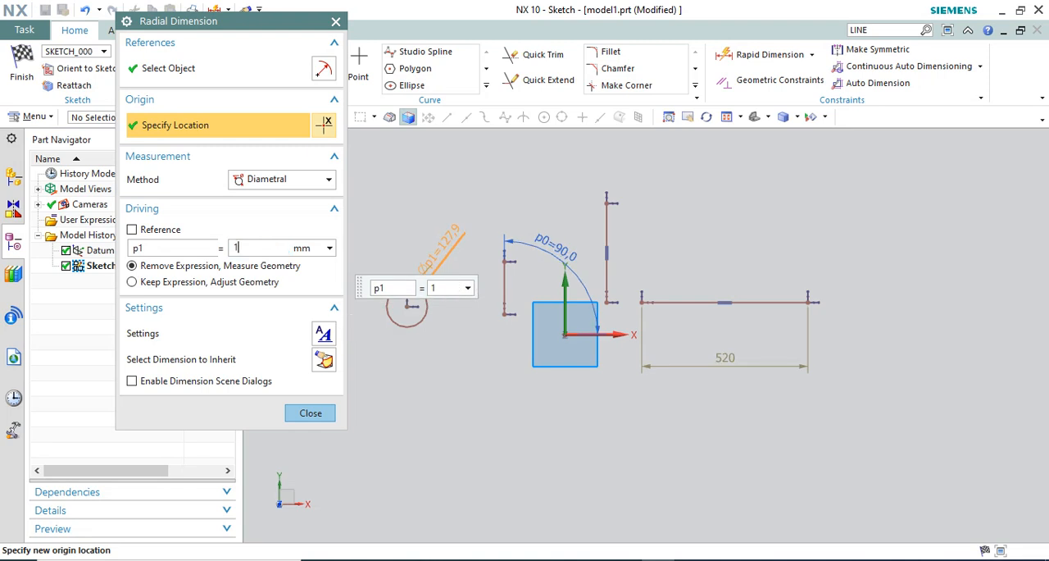
text(30)
key(Return)
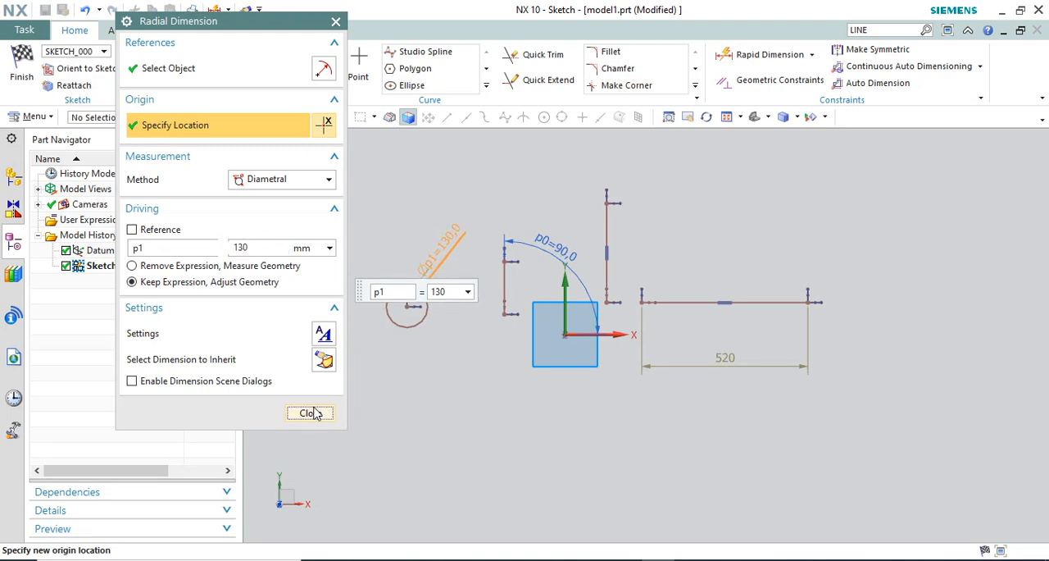
click(310, 412)
Convert the horizontal line's reference length into a driving dimension and set it to 500 mm
scroll(464, 246, up, 1)
double_click(782, 394)
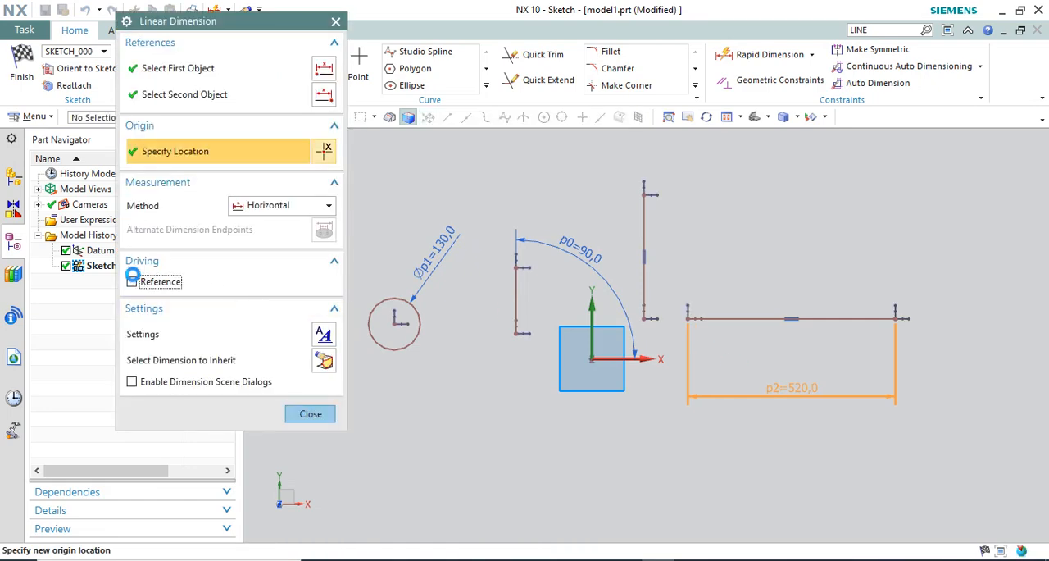
click(132, 281)
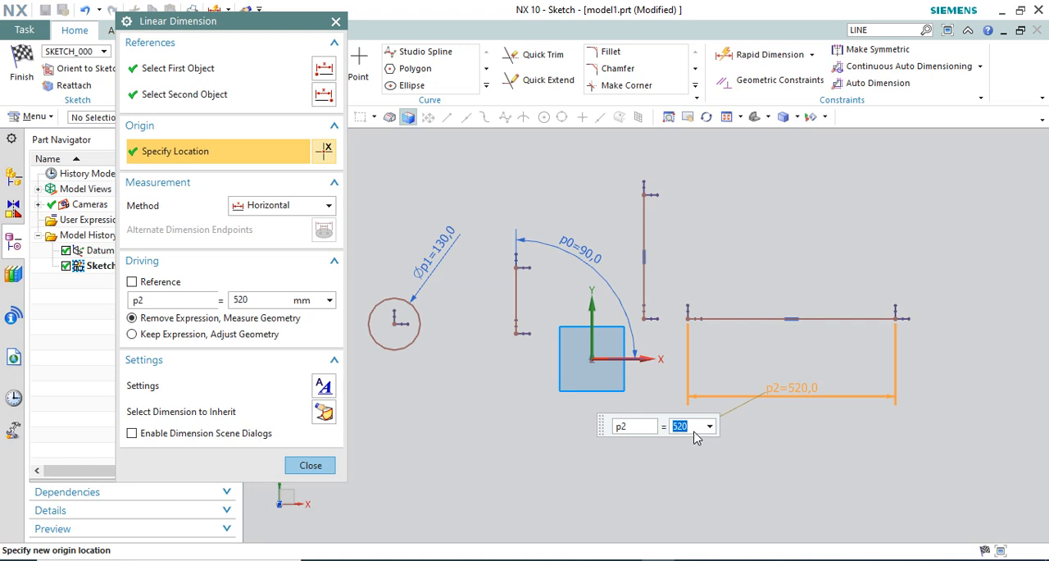
key(Return)
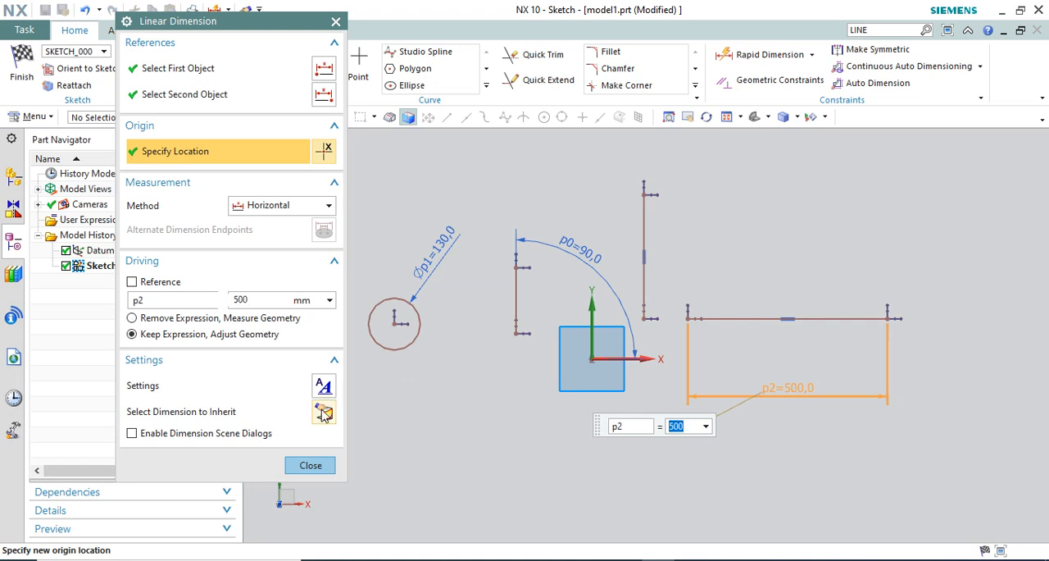
click(311, 465)
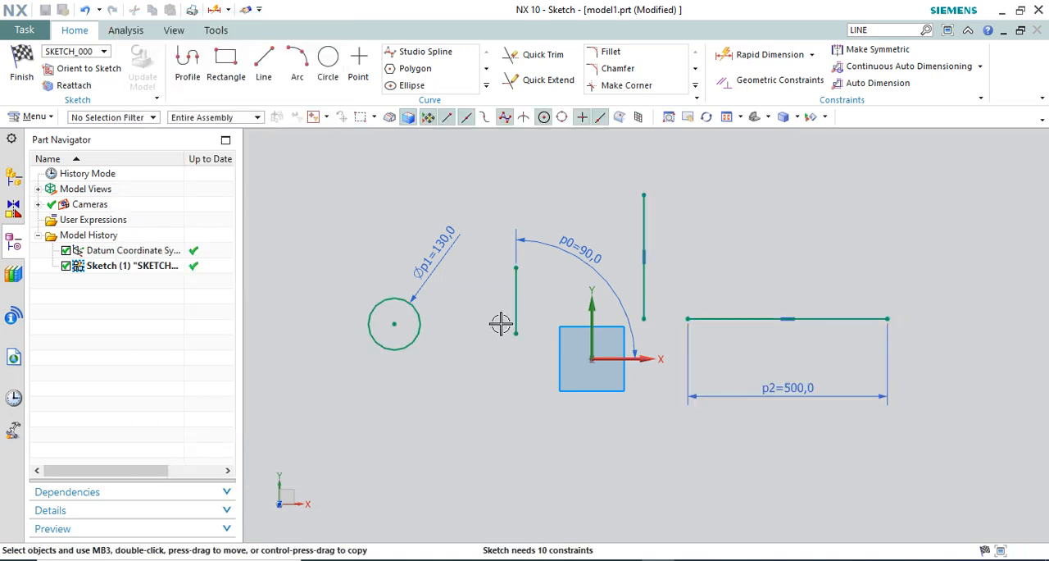
Set the angular dimension between the X axis and the line left of the Y axis to 45°
scroll(500, 320, up, 1)
double_click(612, 236)
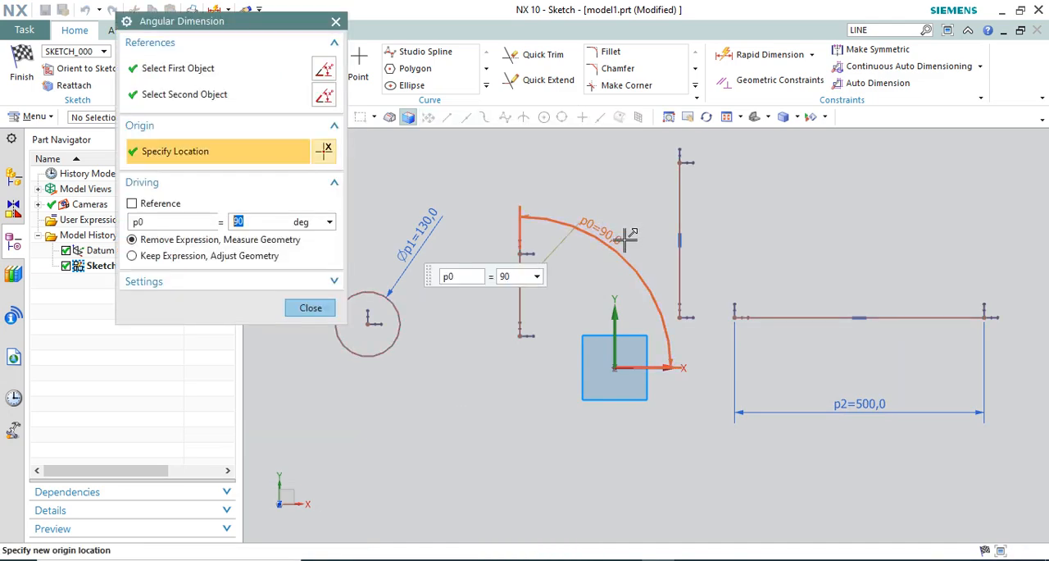
text(45)
key(Return)
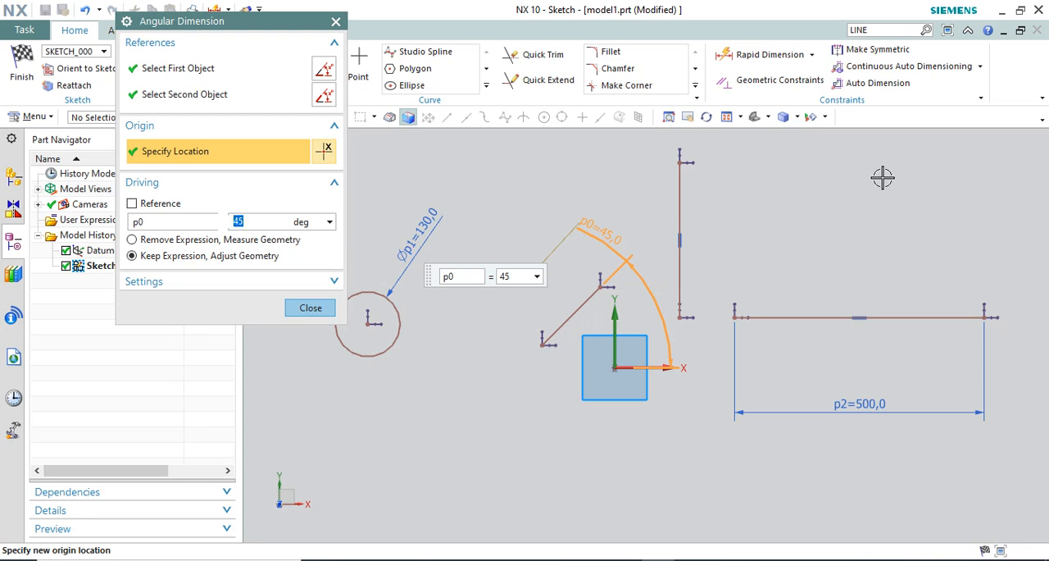
key(Escape)
Reposition the circle's diameter dimension to a steeper angle and place the horizontal line's length dimension slightly closer to the line
mouse_move(425, 233)
mouse_down()
mouse_move(448, 206)
mouse_move(409, 213)
mouse_move(400, 228)
mouse_up()
scroll(418, 241, down, 1)
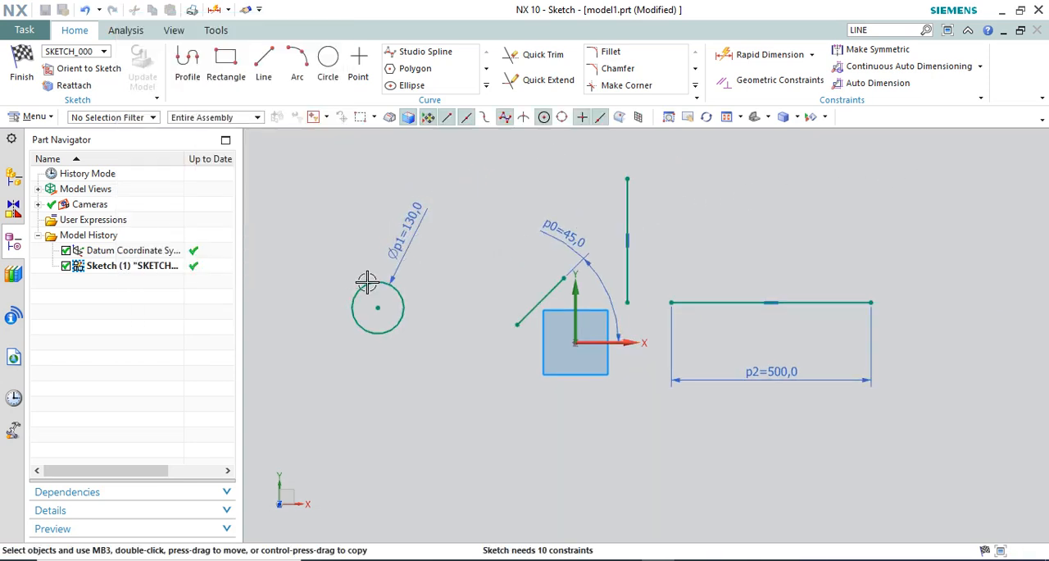
scroll(366, 282, up, 1)
scroll(541, 289, down, 1)
mouse_move(805, 373)
mouse_down()
mouse_move(796, 405)
mouse_move(808, 365)
mouse_up()
scroll(848, 379, up, 1)
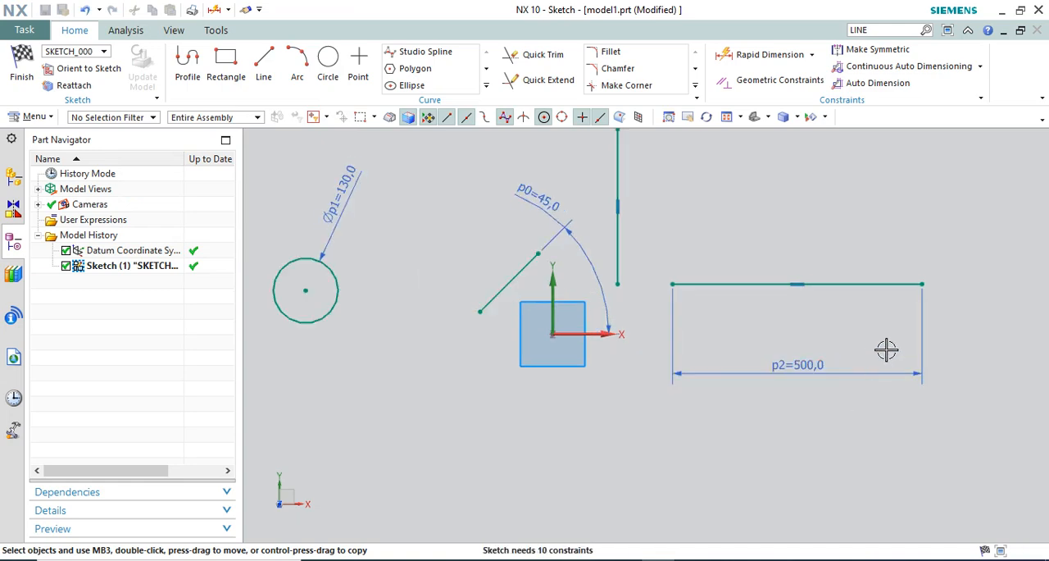
Move the 500 mm line below and left of the origin, and shift the 45° line and the circle up and left
scroll(774, 365, down, 1)
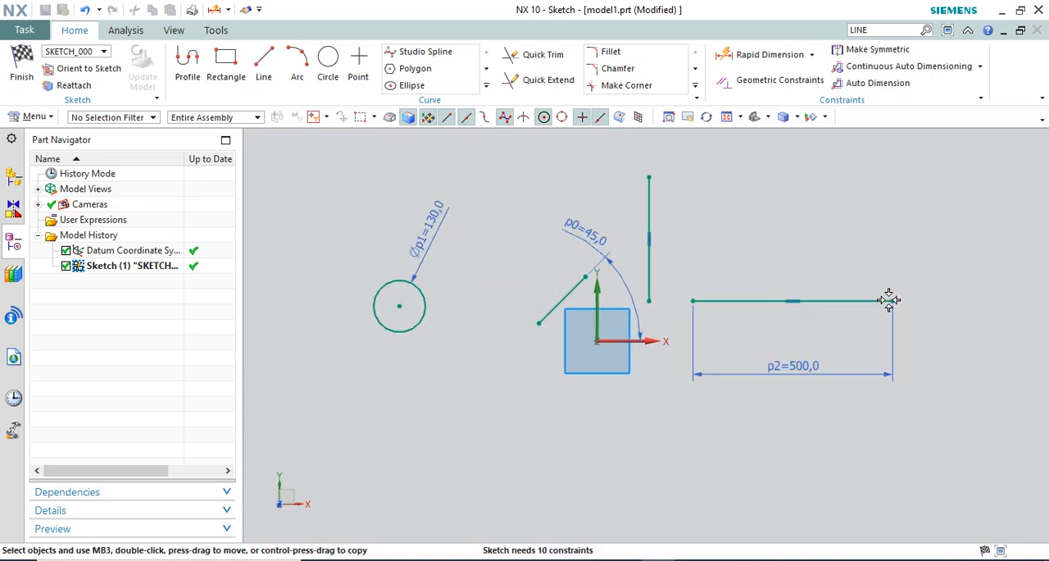
ctrl+drag(823, 246, 573, 402)
drag(561, 292, 539, 264)
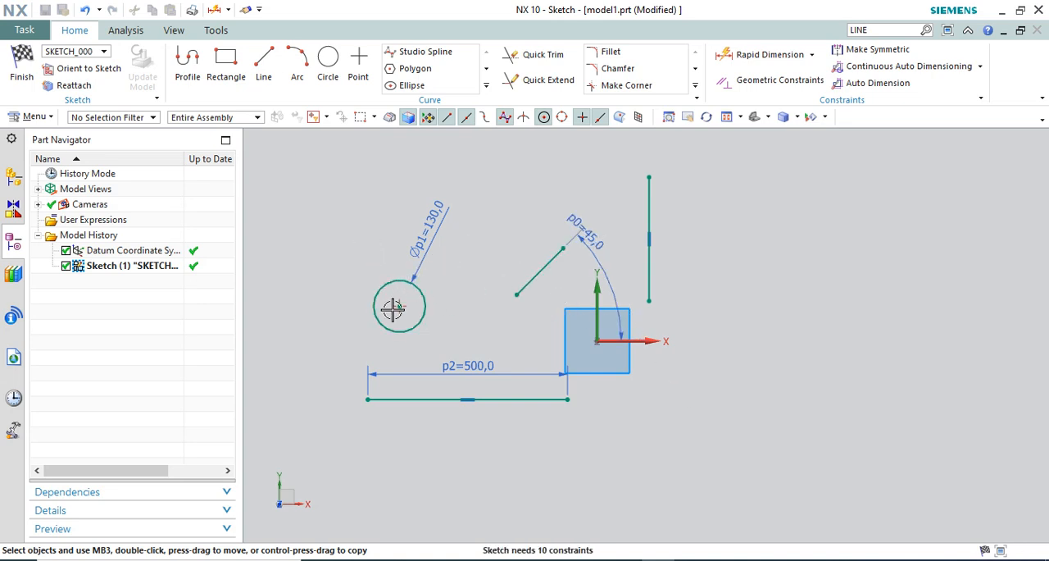
drag(393, 307, 362, 226)
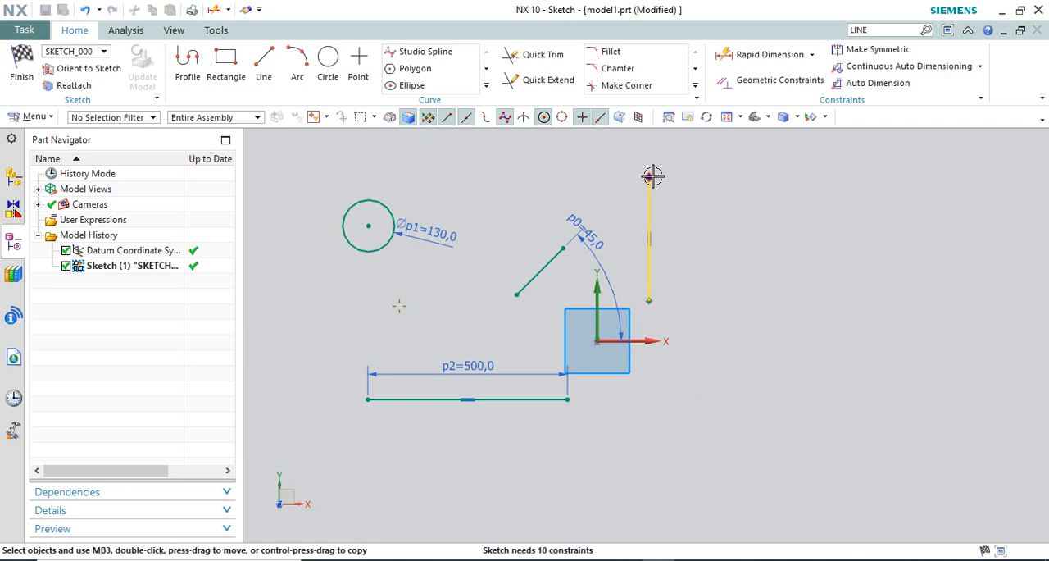
Move the upper endpoint of the vertical line up and right, lengthening it and shifting it farther from the Y axis
scroll(677, 253, up, 3)
scroll(717, 306, down, 2)
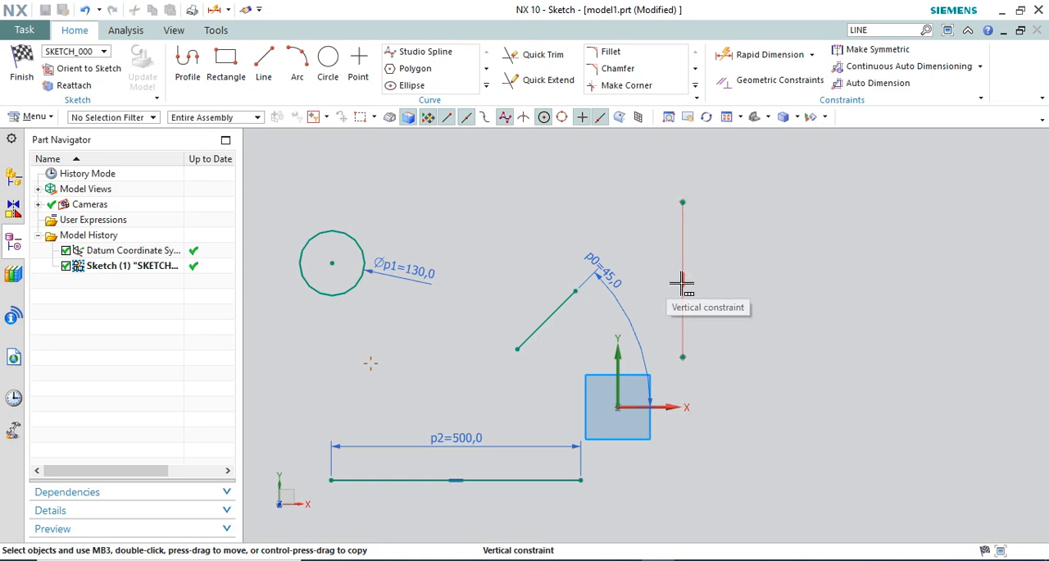
mouse_move(683, 203)
mouse_down()
mouse_move(729, 196)
mouse_move(740, 239)
mouse_move(867, 189)
mouse_move(770, 151)
mouse_move(772, 251)
mouse_move(711, 489)
mouse_move(822, 304)
mouse_move(801, 192)
mouse_move(744, 187)
mouse_up()
scroll(882, 245, down, 1)
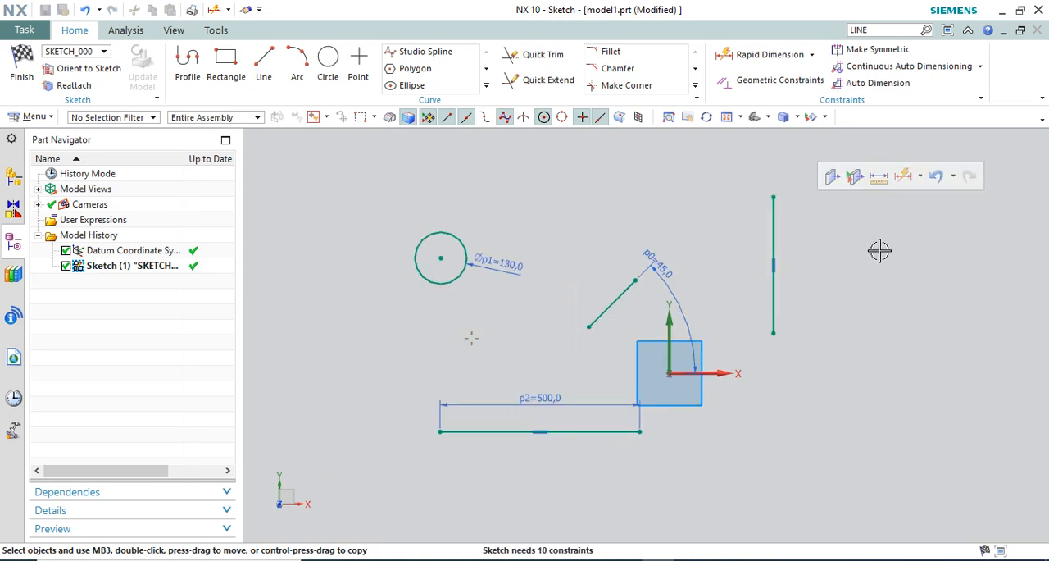
Dimension the vertical line's length as 250 mm and move the line up and left, closer to the Y axis
click(758, 58)
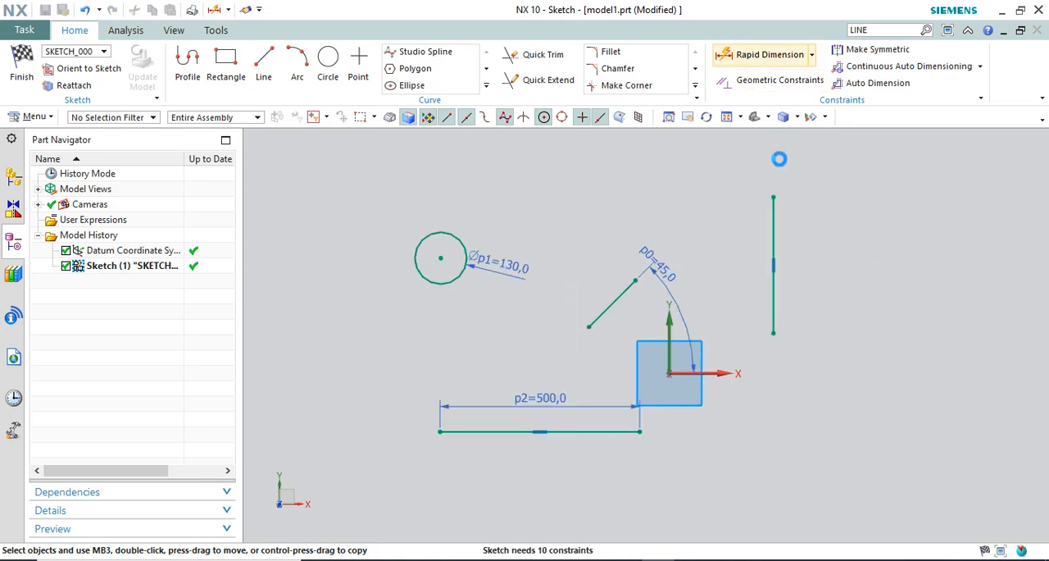
click(813, 222)
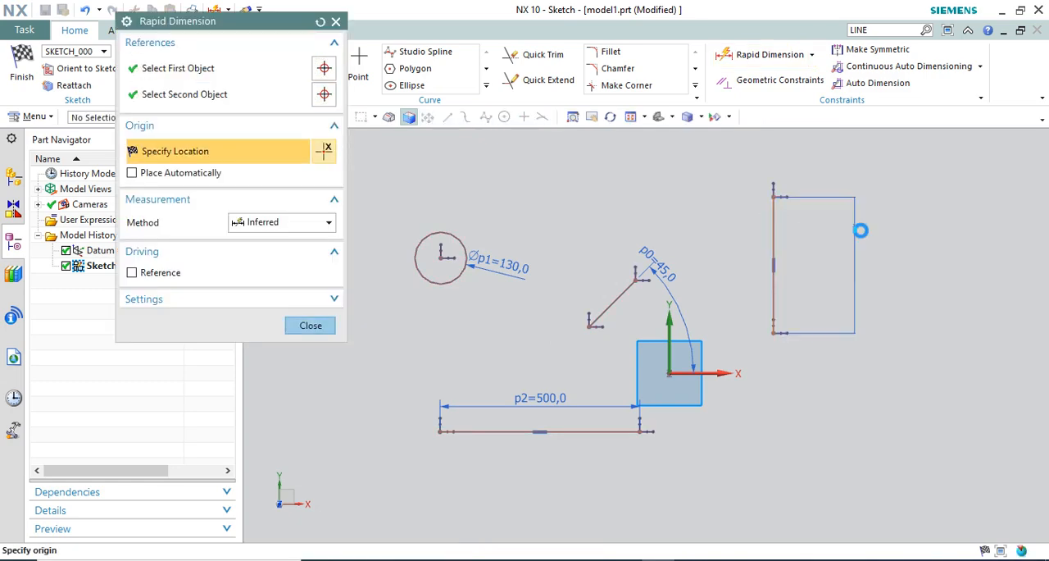
click(859, 226)
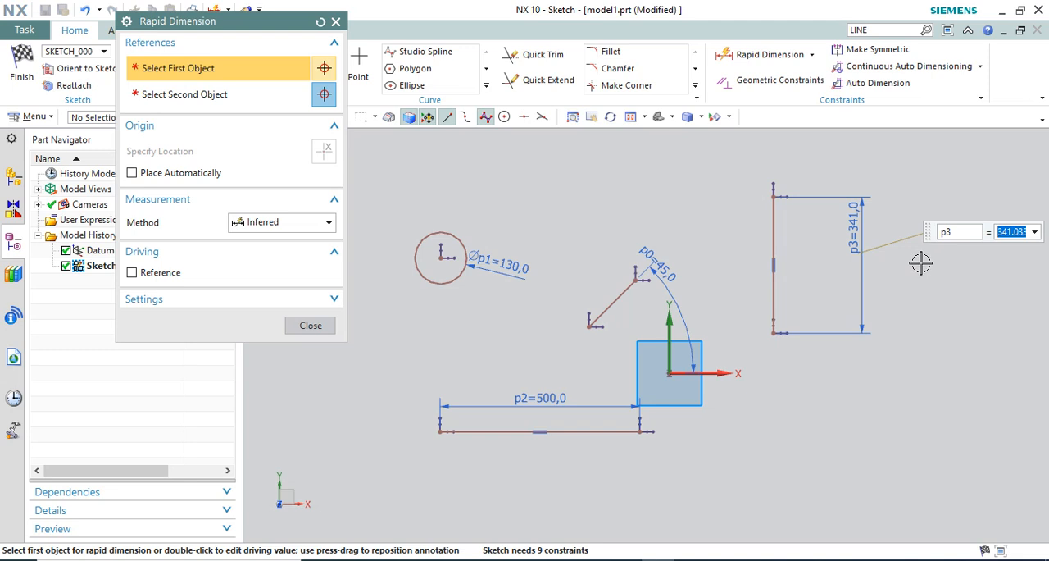
text(250)
key(Return)
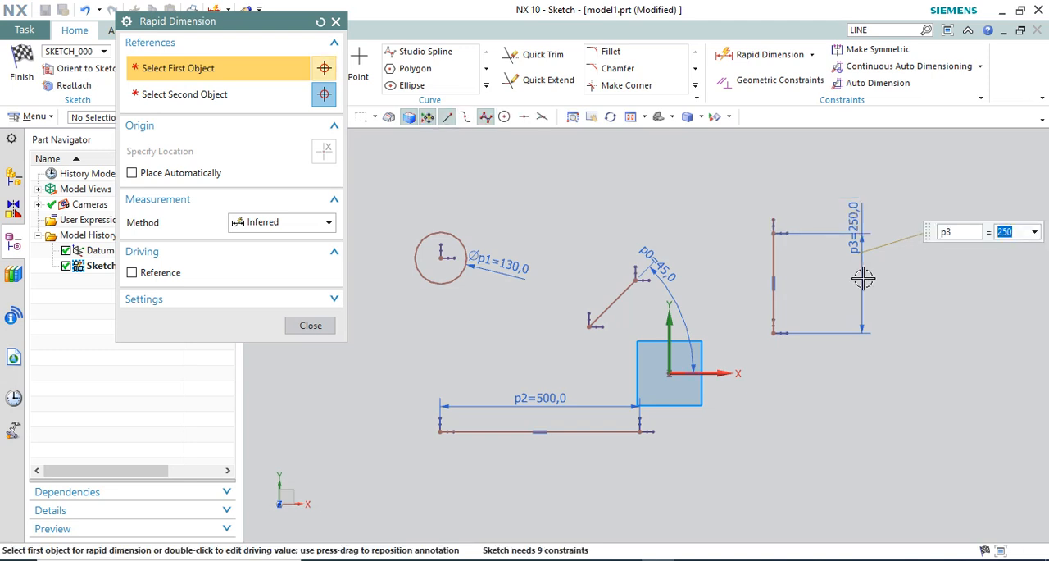
click(310, 325)
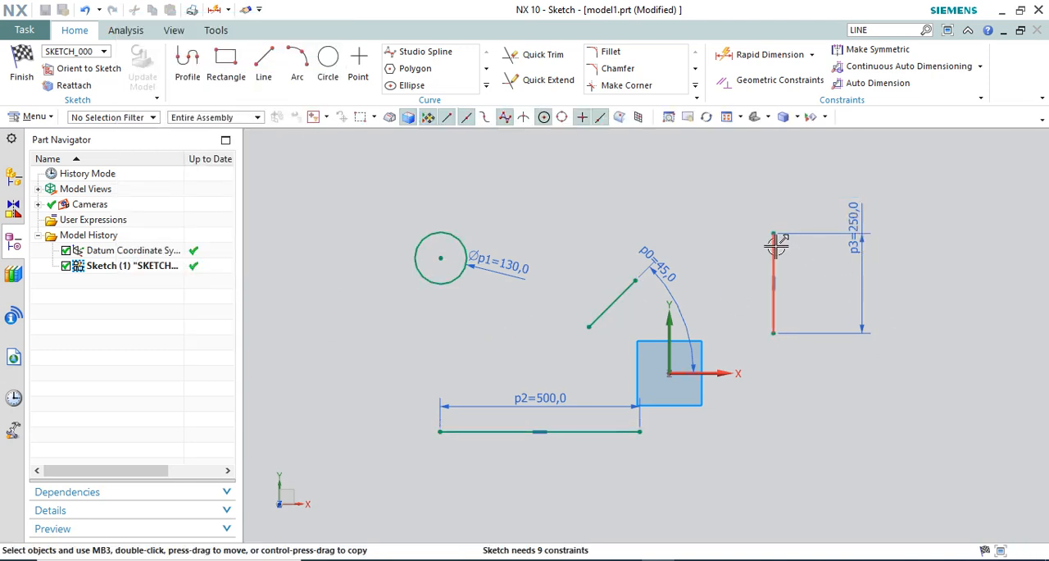
drag(731, 225, 715, 203)
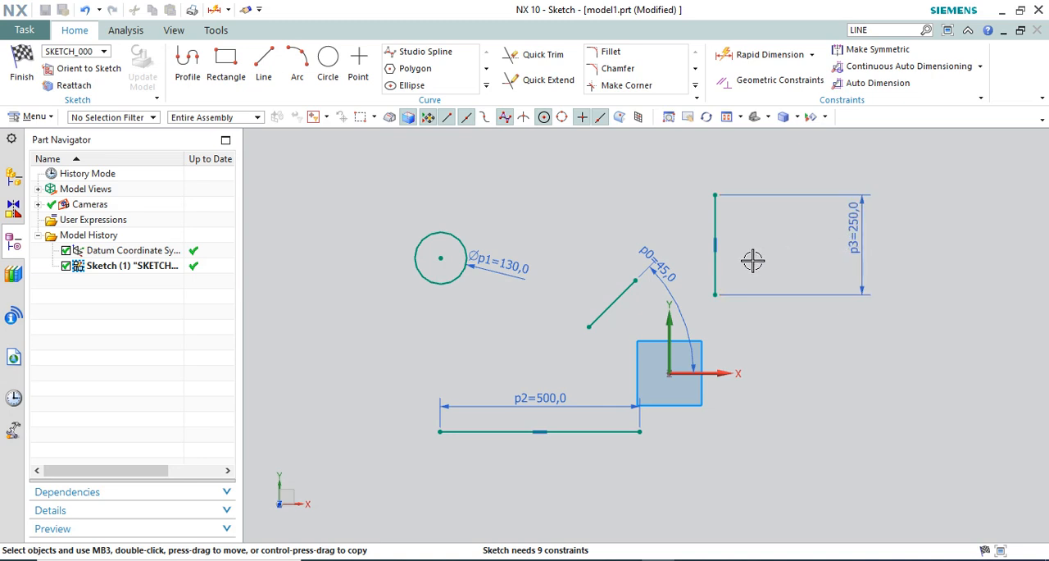
Slide the 45° angular dimension's text down along its arc, and move and lengthen the 45° line to about 321 mm
scroll(726, 232, up, 2)
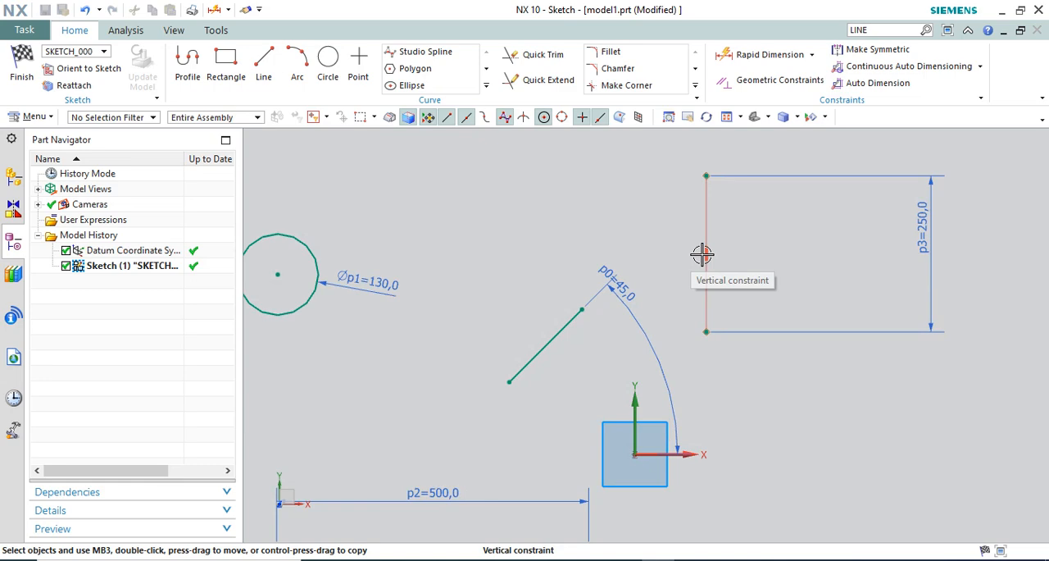
scroll(735, 261, down, 2)
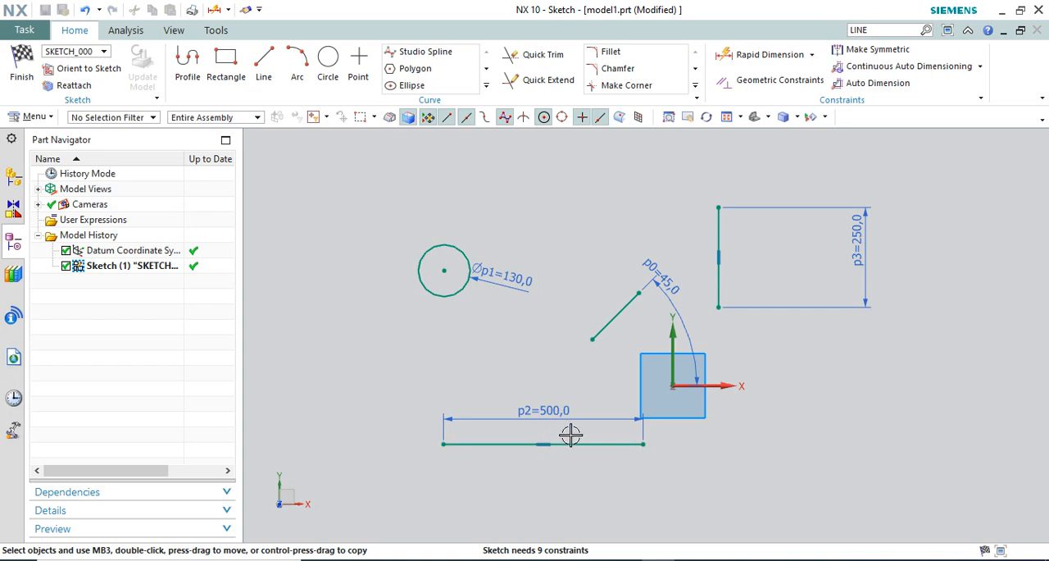
scroll(572, 434, up, 2)
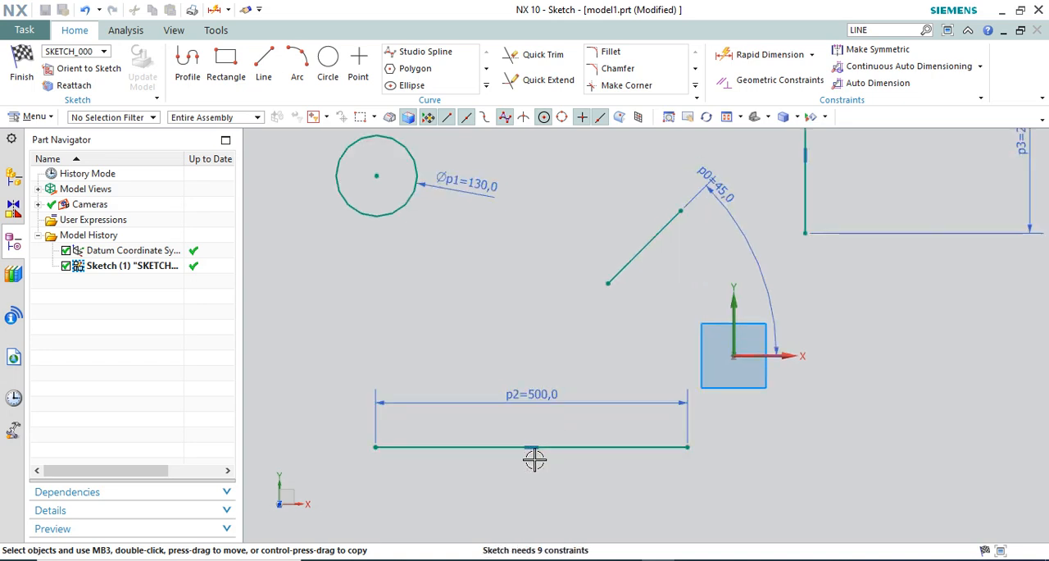
scroll(531, 455, down, 1)
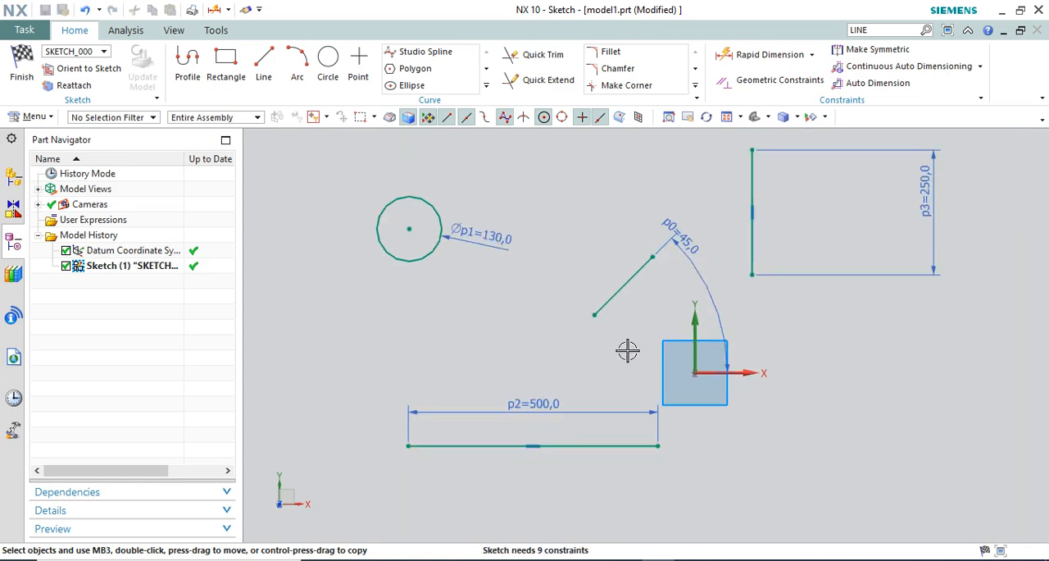
scroll(661, 251, up, 2)
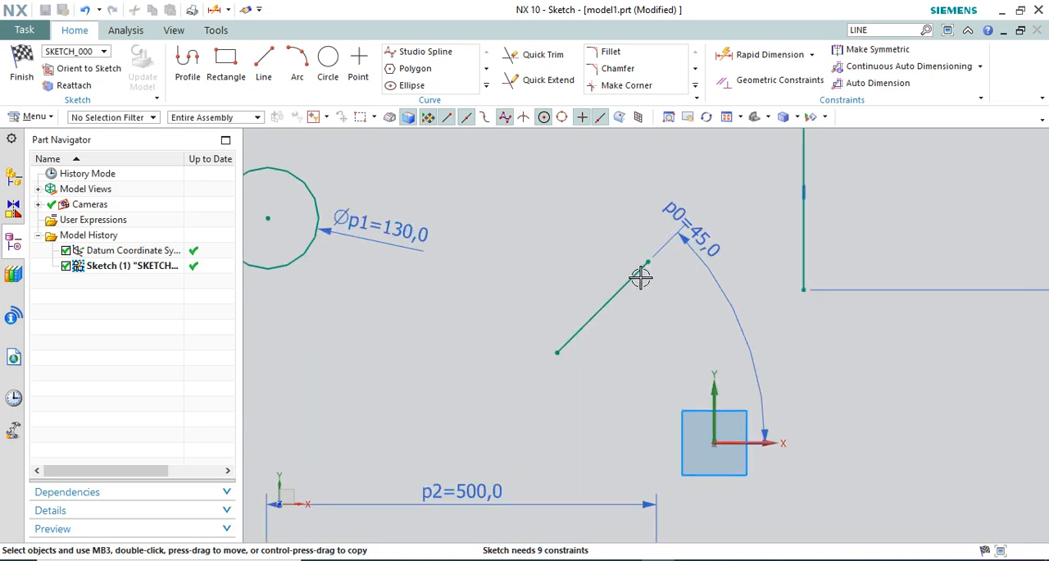
scroll(668, 225, down, 1)
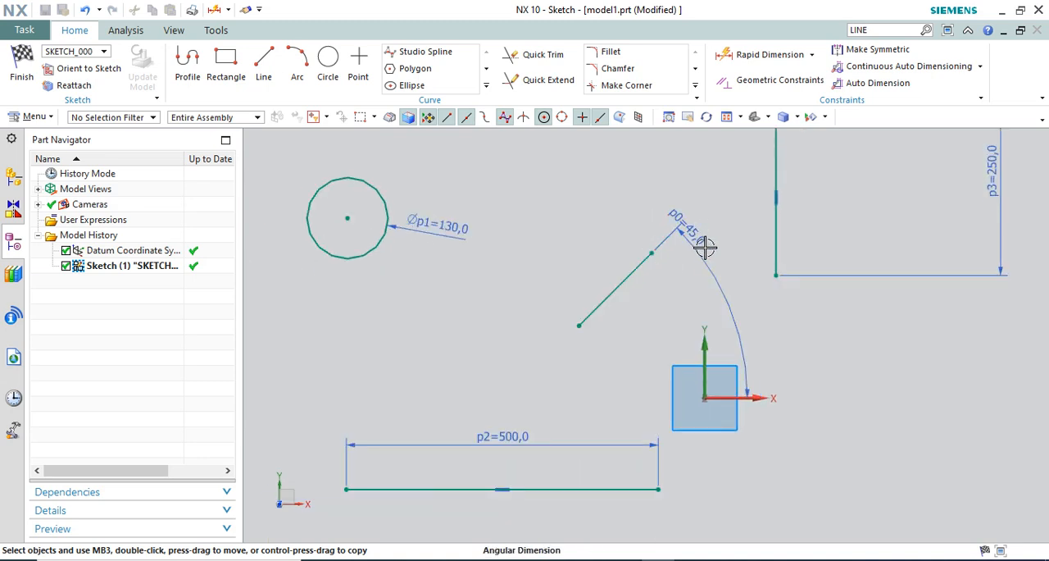
drag(726, 259, 722, 281)
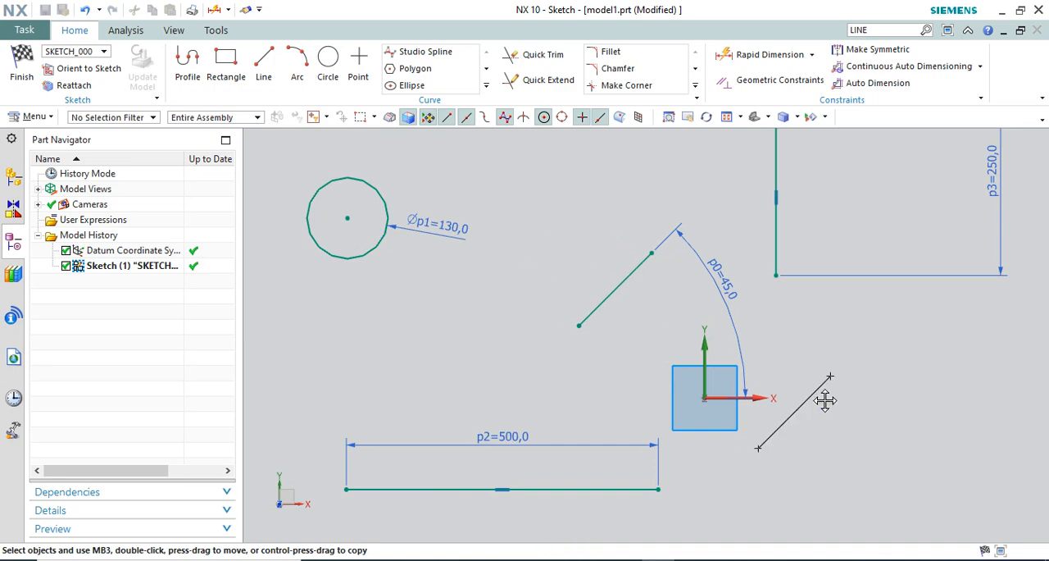
mouse_move(638, 267)
mouse_down()
mouse_move(609, 197)
mouse_move(580, 298)
mouse_move(513, 330)
mouse_move(513, 391)
mouse_move(453, 344)
mouse_up()
Dimension the 45° line's length as 300 mm, placing the dimension below and right of the line
scroll(602, 326, down, 1)
click(770, 54)
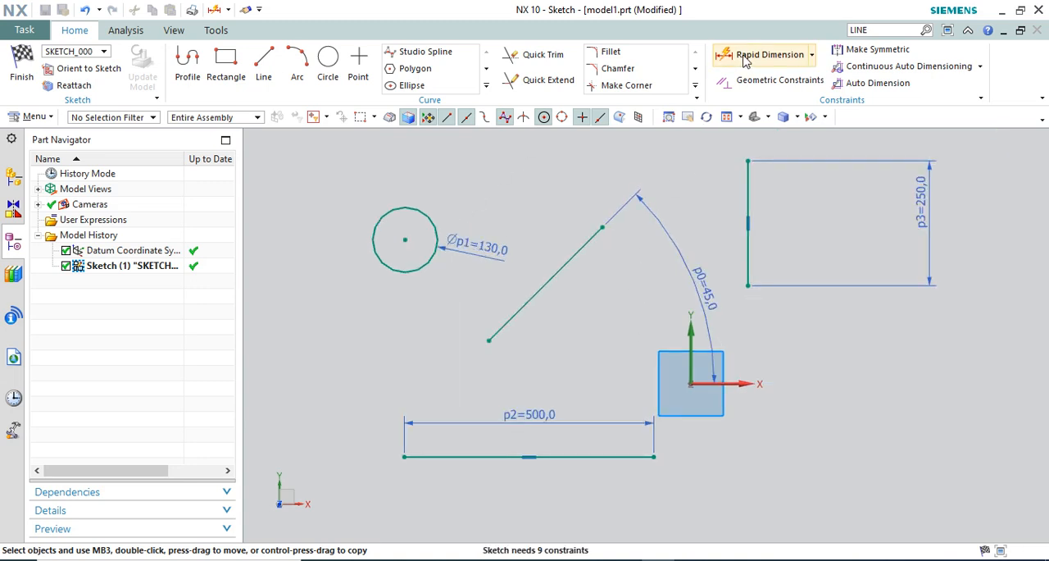
click(549, 280)
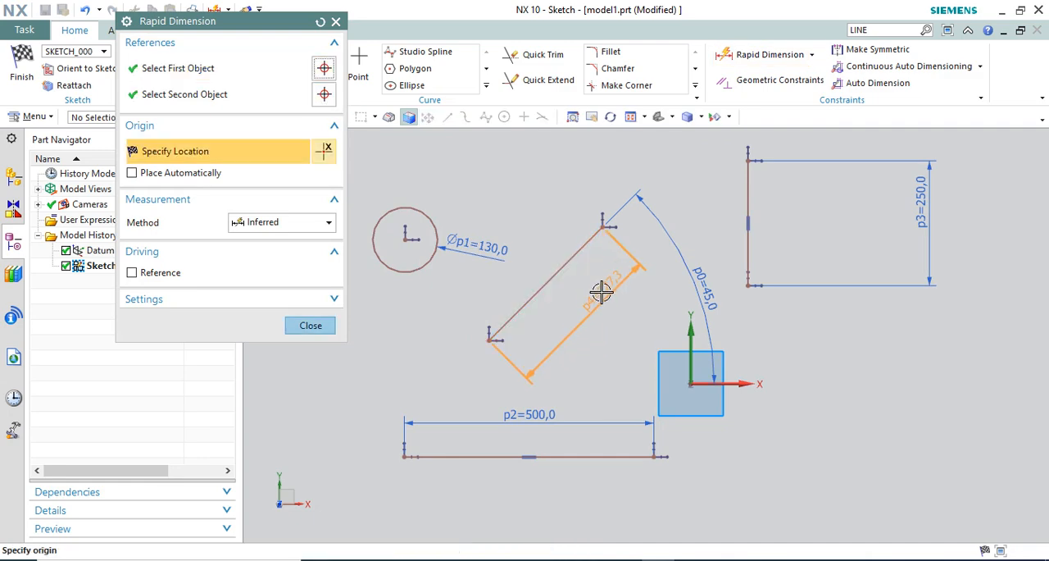
click(604, 293)
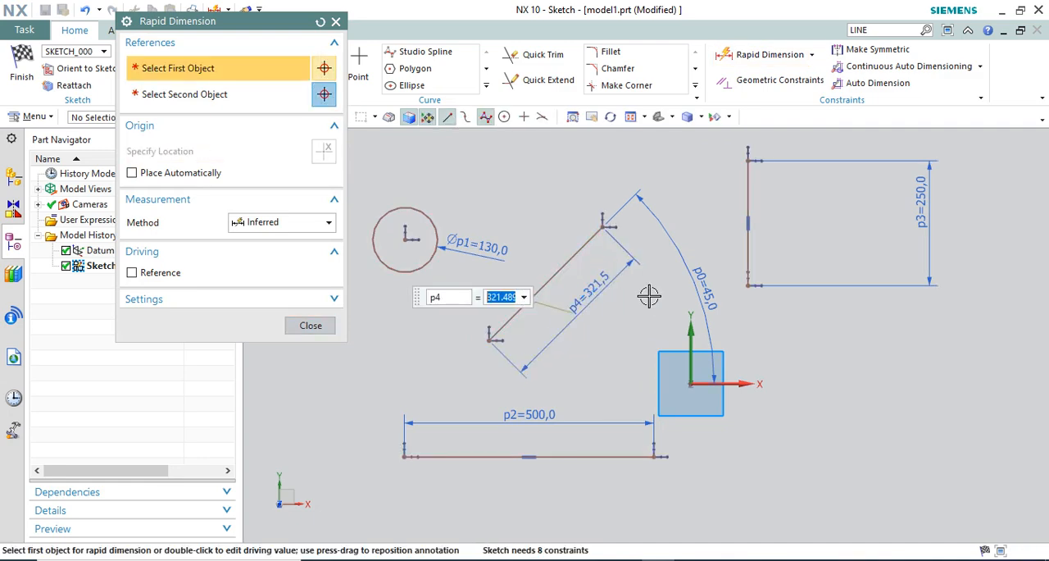
text(300)
key(Return)
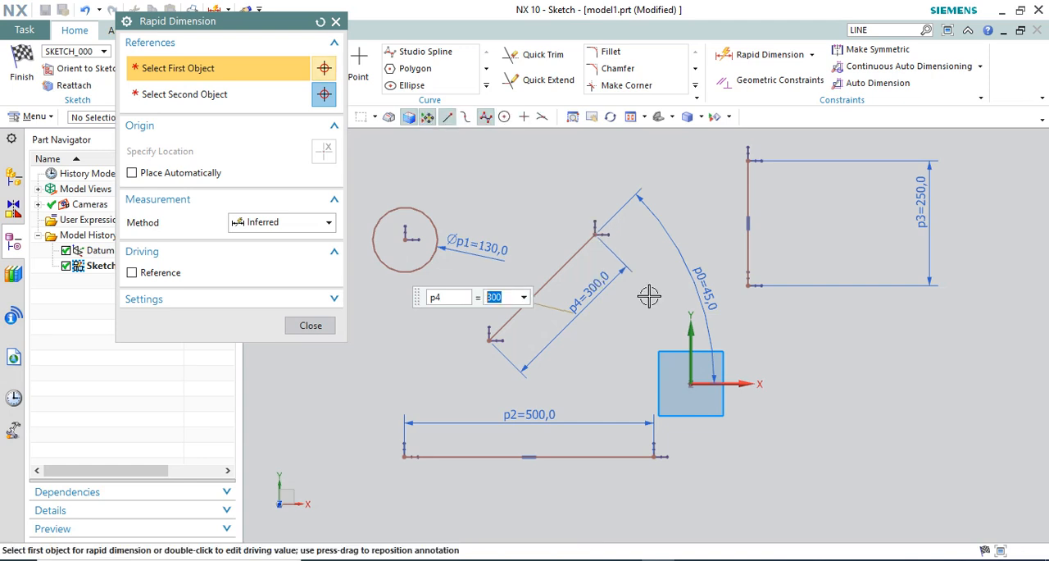
click(305, 326)
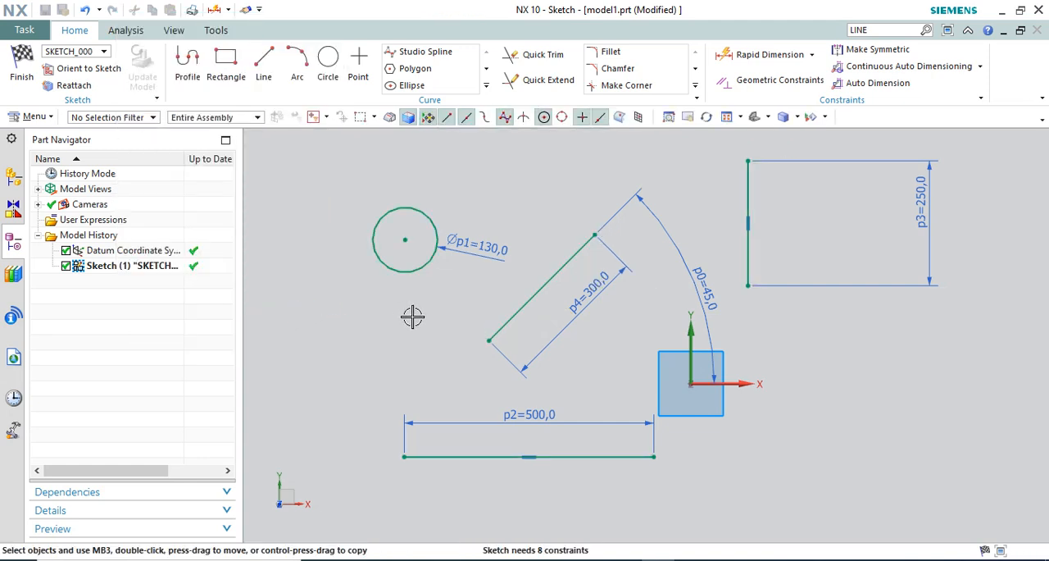
Reposition the circle's diameter dimension to its upper right and place the 300 mm dimension slightly farther from its line
scroll(582, 348, down, 1)
scroll(422, 283, up, 1)
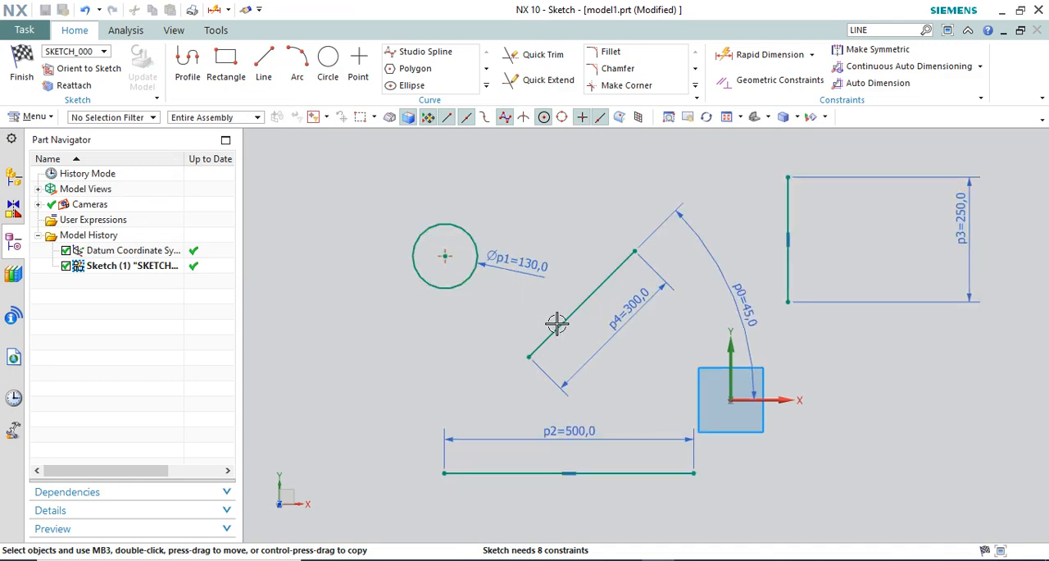
scroll(554, 322, down, 1)
scroll(660, 311, up, 1)
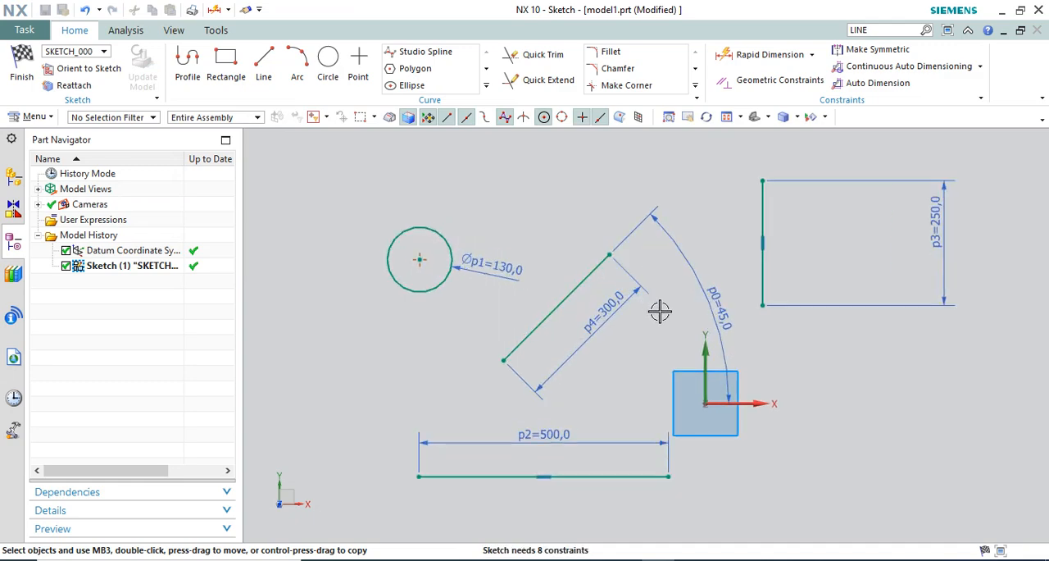
drag(502, 259, 494, 188)
drag(616, 304, 602, 324)
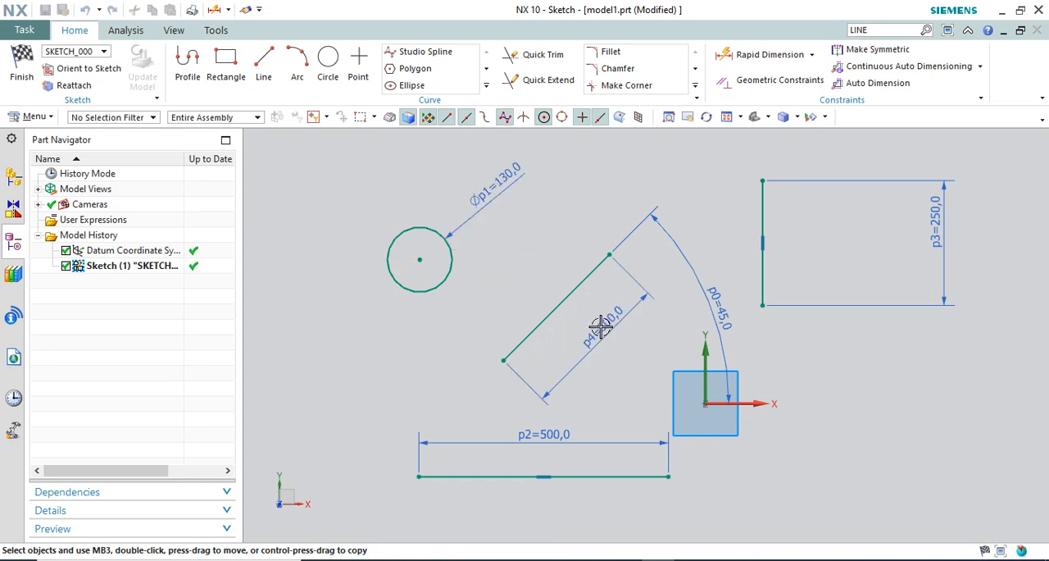
Move the vertical line right and down, the 300 mm line up and right, and the 45° angular dimension farther from the origin
mouse_move(755, 214)
mouse_down()
mouse_move(771, 205)
mouse_move(768, 227)
mouse_up()
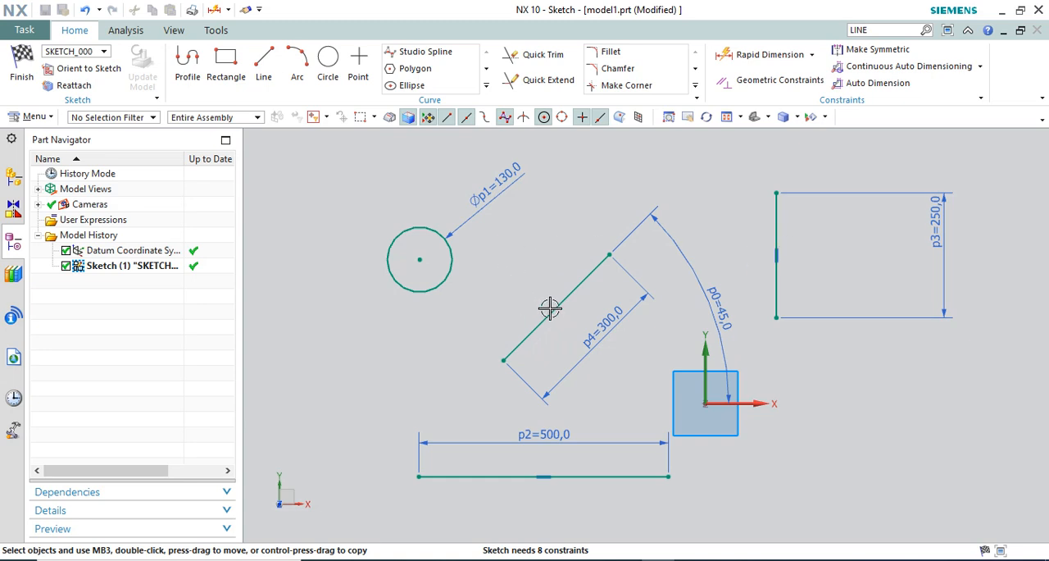
drag(549, 307, 603, 256)
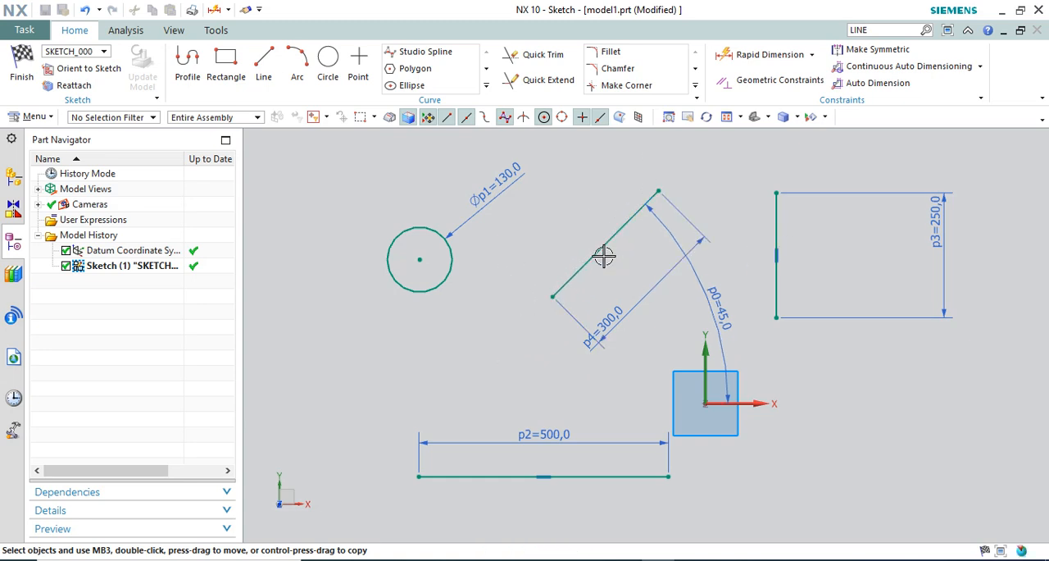
scroll(520, 274, down, 1)
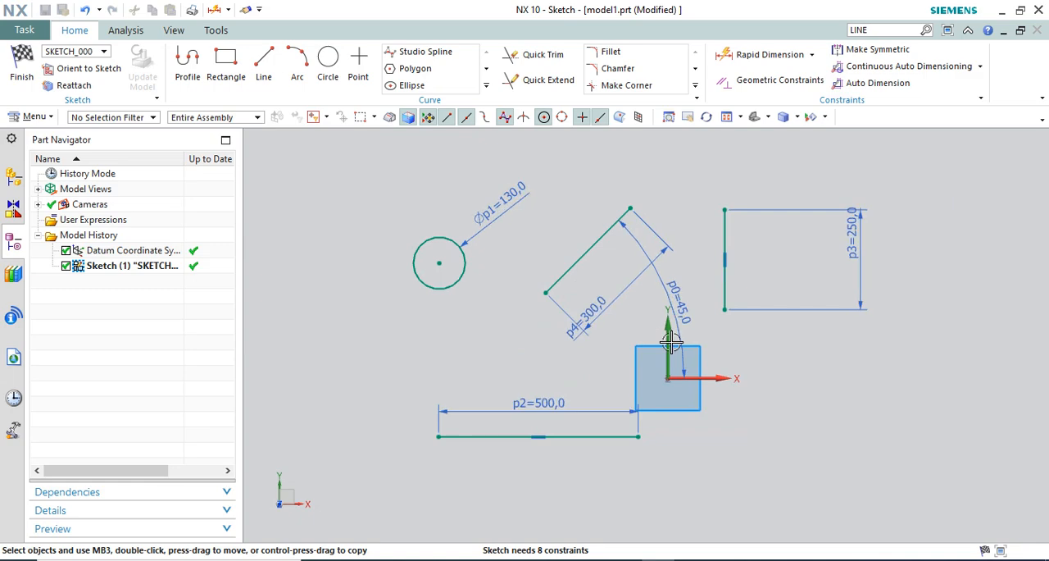
scroll(668, 341, up, 1)
drag(679, 287, 723, 234)
drag(797, 249, 777, 231)
Move the 130 mm circle down and right, closer to the sketch origin
scroll(683, 297, up, 2)
scroll(584, 255, down, 2)
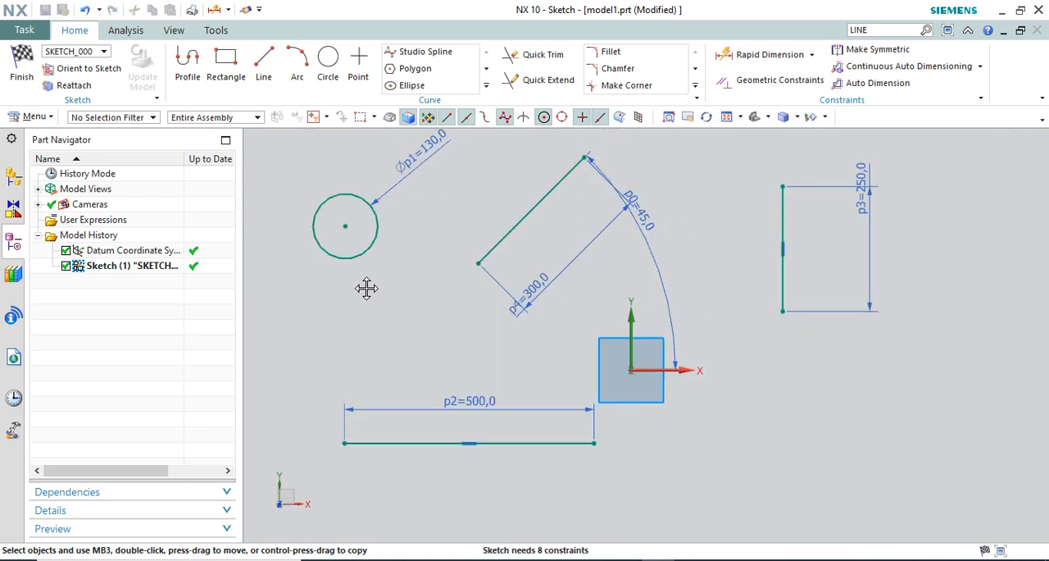
drag(366, 287, 413, 312)
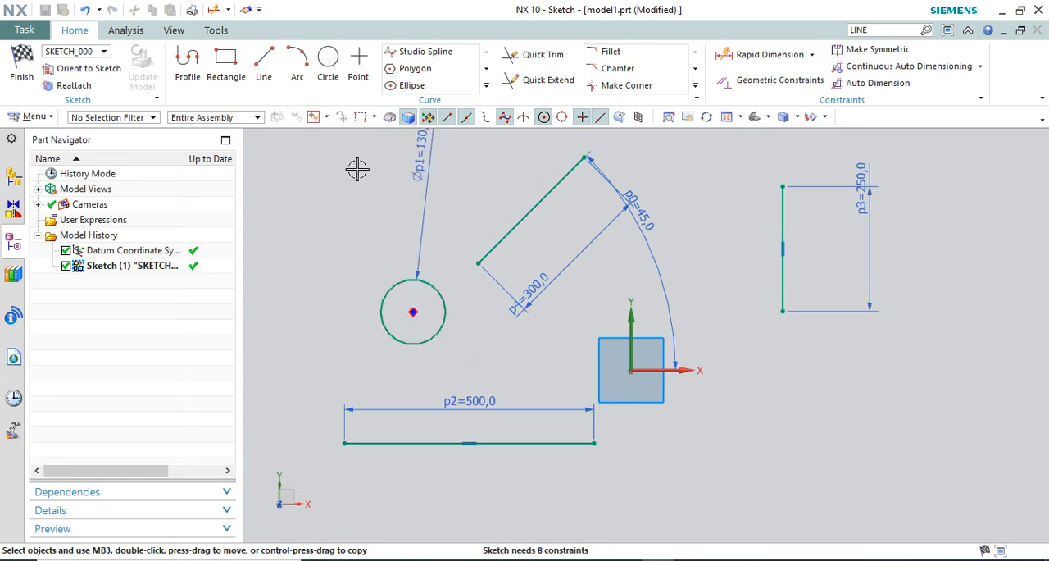
Draw a circle with a diameter of 150 mm centred on the sketch origin
click(328, 68)
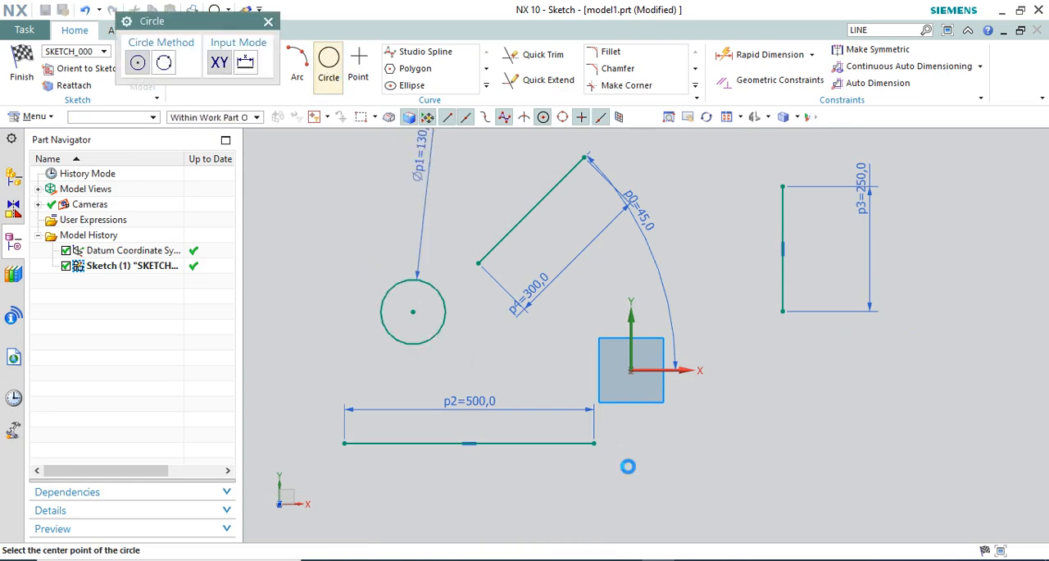
click(633, 370)
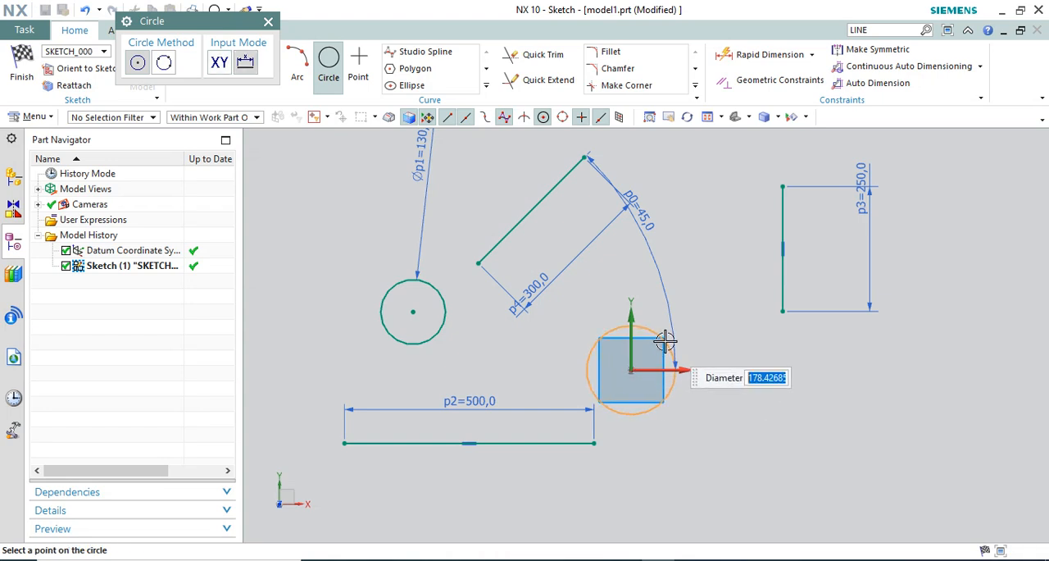
text(150)
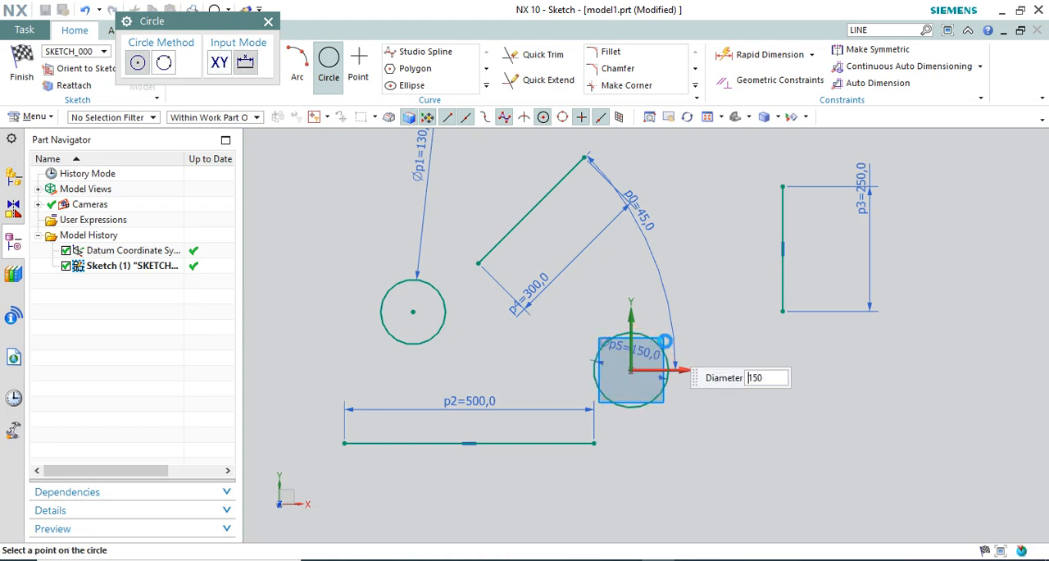
key(Return)
key(Escape)
Place the 150 mm diameter dimension outside the circle at its upper right, and inspect the constraint at the circle's centre
scroll(680, 396, up, 4)
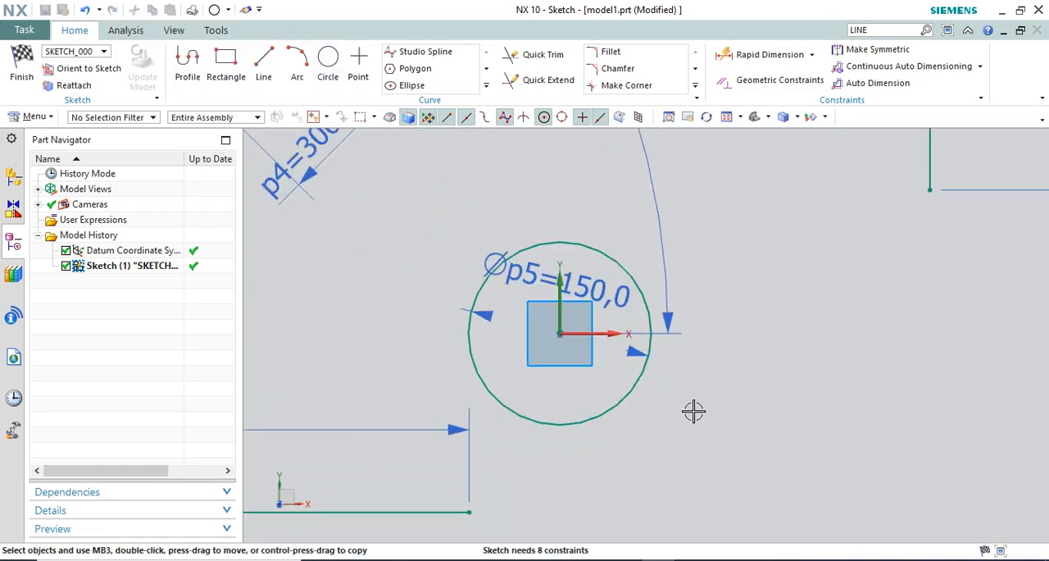
mouse_move(602, 312)
mouse_down()
mouse_move(732, 197)
mouse_move(742, 218)
mouse_up()
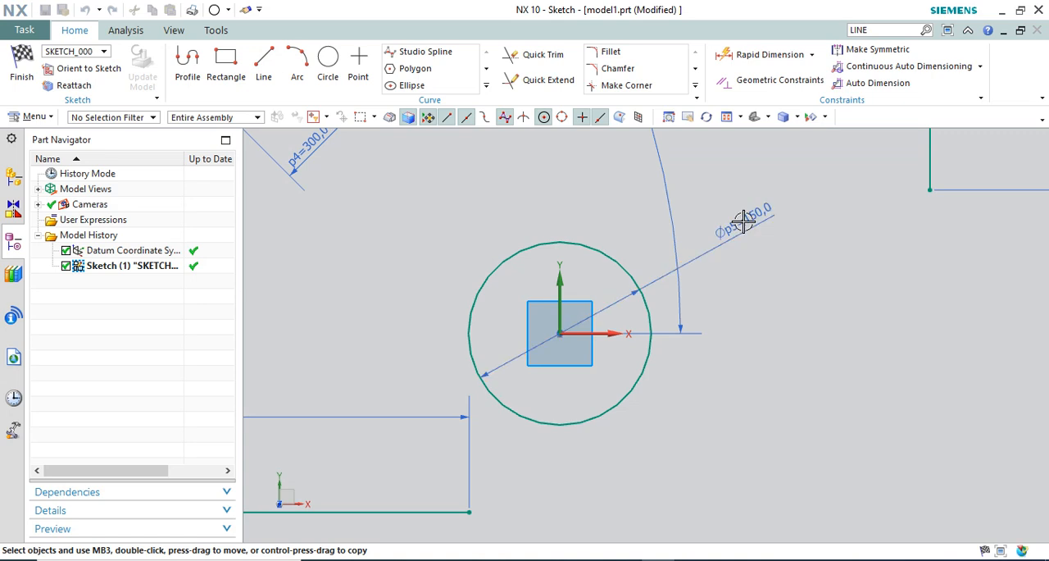
scroll(733, 276, down, 1)
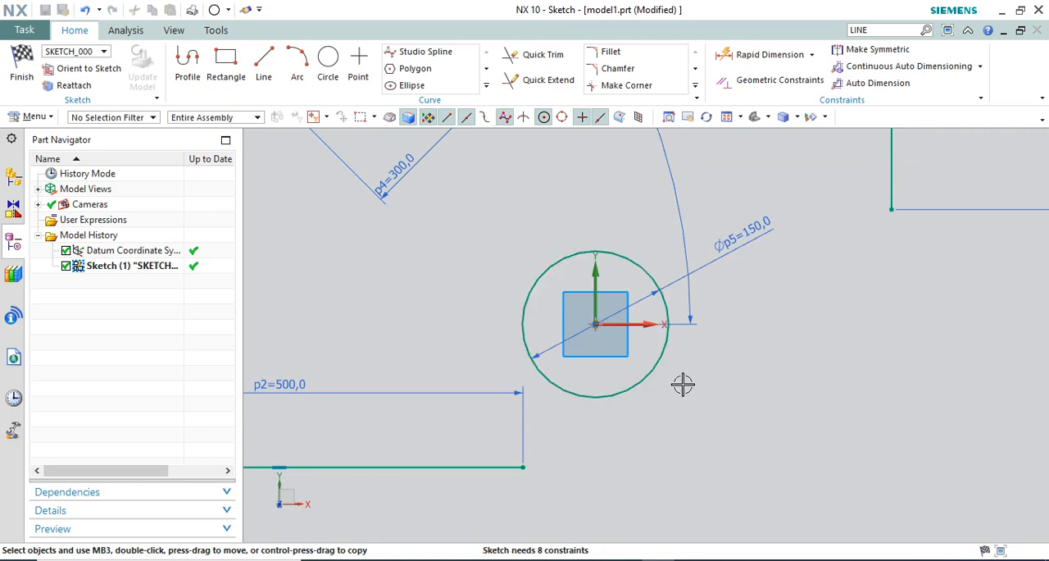
scroll(683, 381, down, 1)
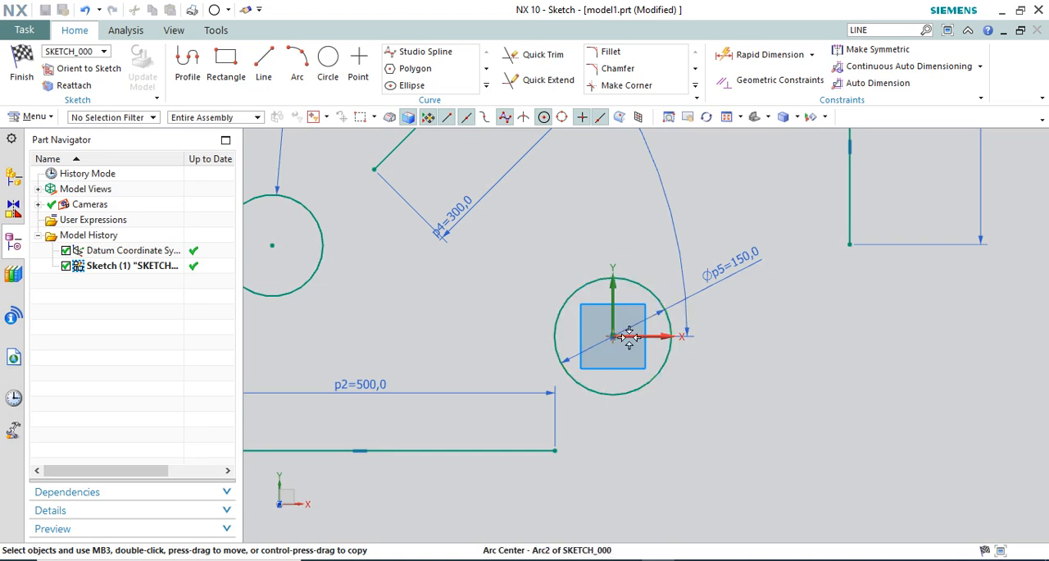
scroll(623, 337, down, 2)
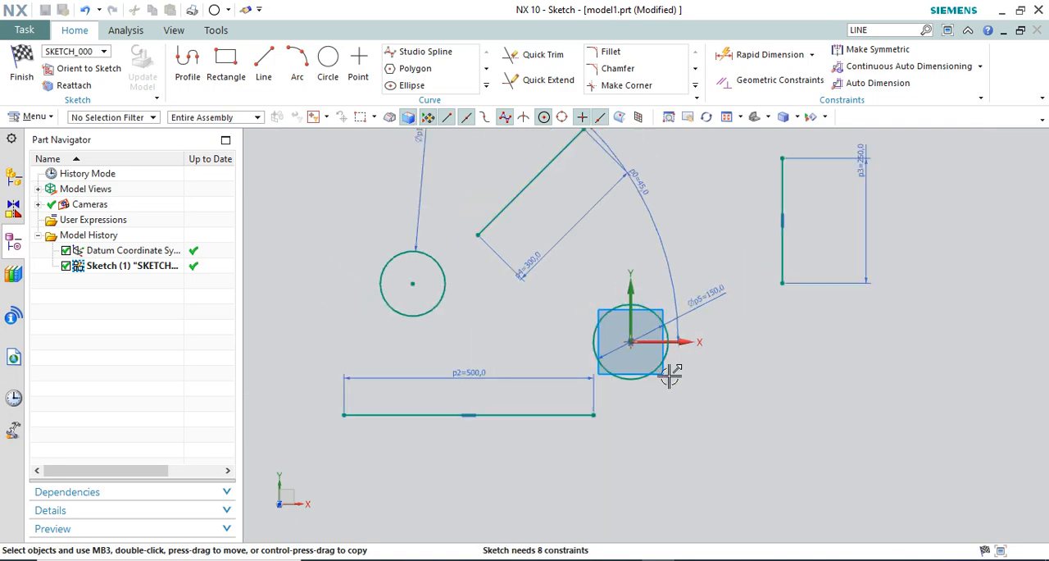
scroll(627, 341, up, 2)
scroll(631, 344, down, 1)
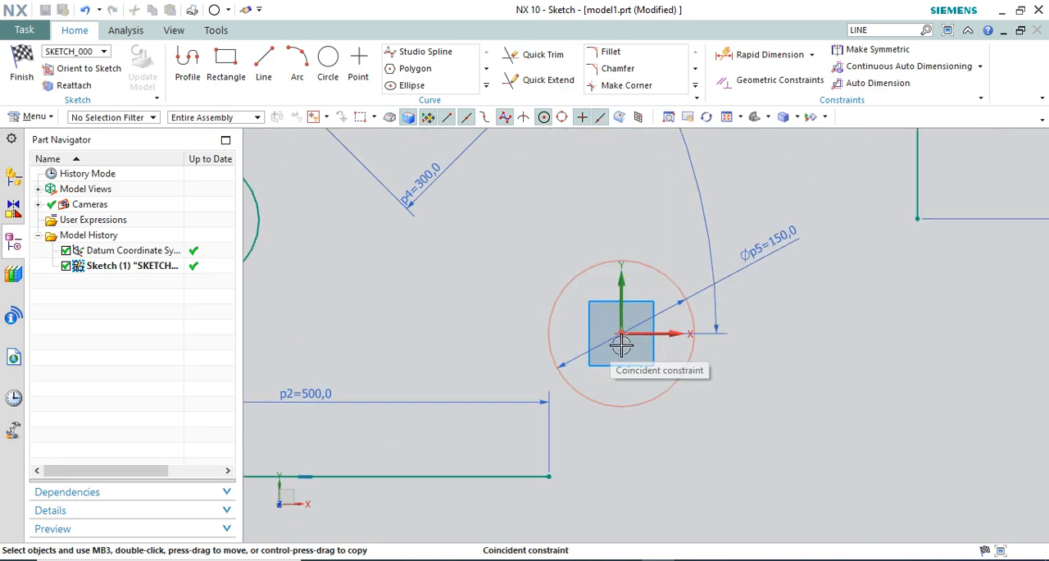
Move the angled 300 mm line right, the 250 mm vertical line left and up, and the 500 mm horizontal line right and down
scroll(649, 354, up, 1)
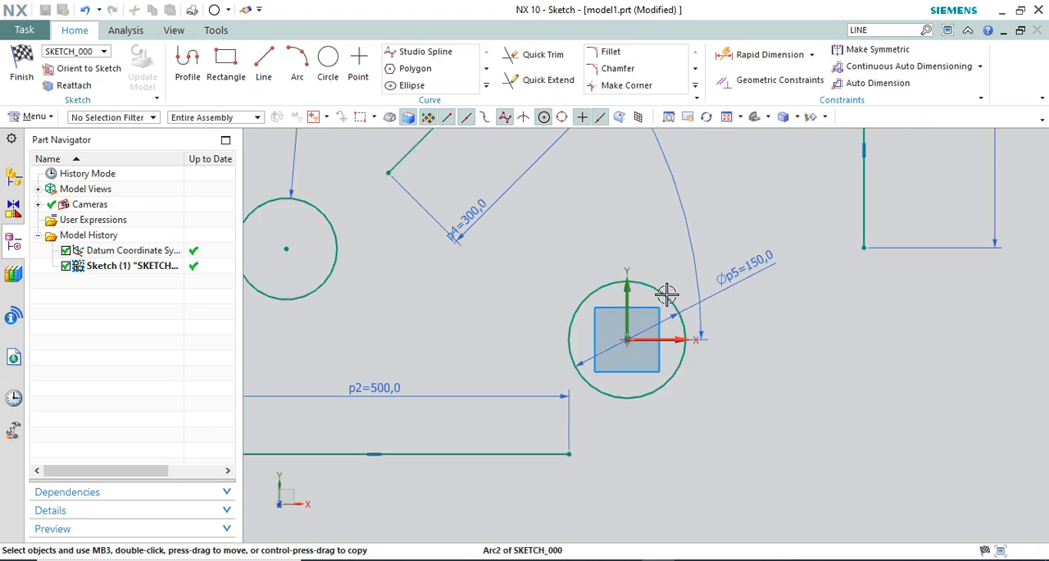
scroll(644, 368, down, 3)
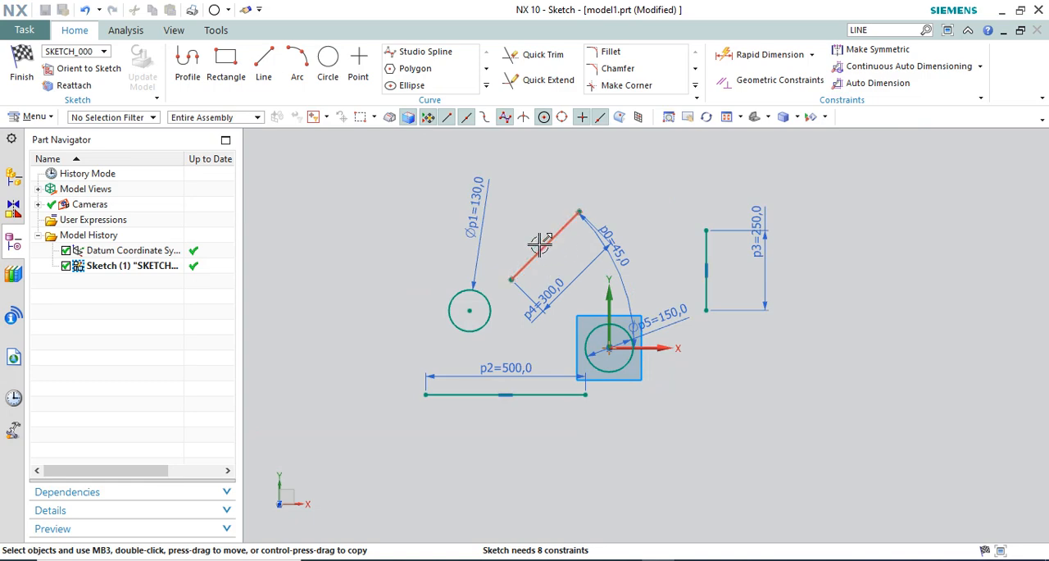
scroll(566, 235, up, 2)
drag(566, 236, 609, 230)
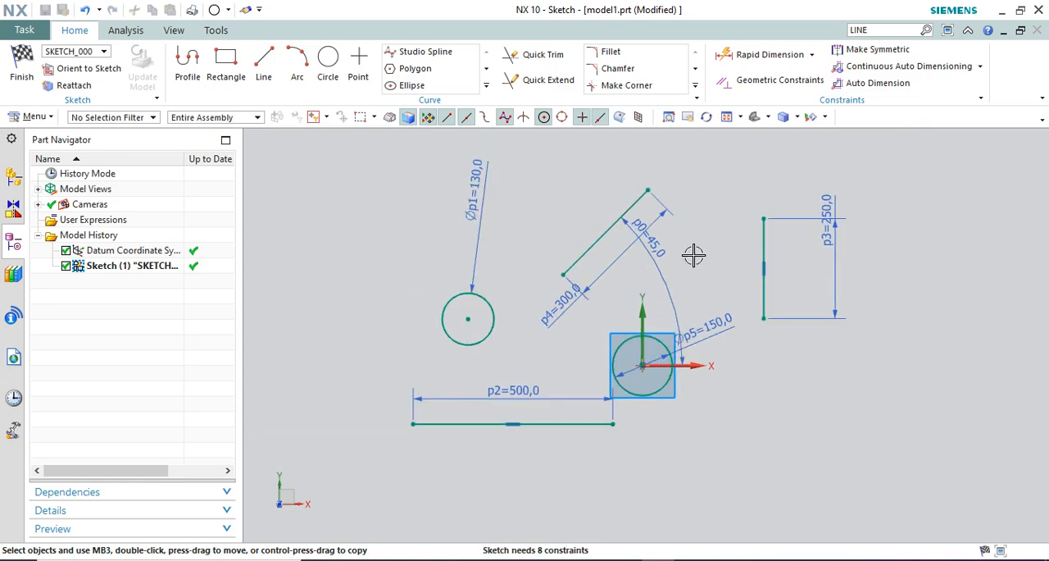
drag(703, 217, 702, 216)
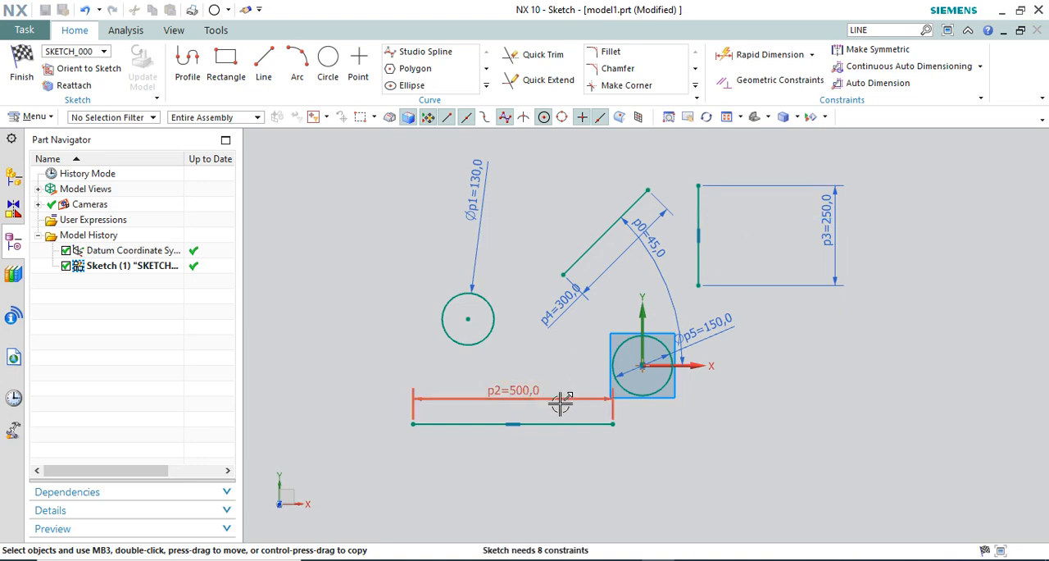
drag(569, 424, 701, 456)
scroll(592, 326, up, 2)
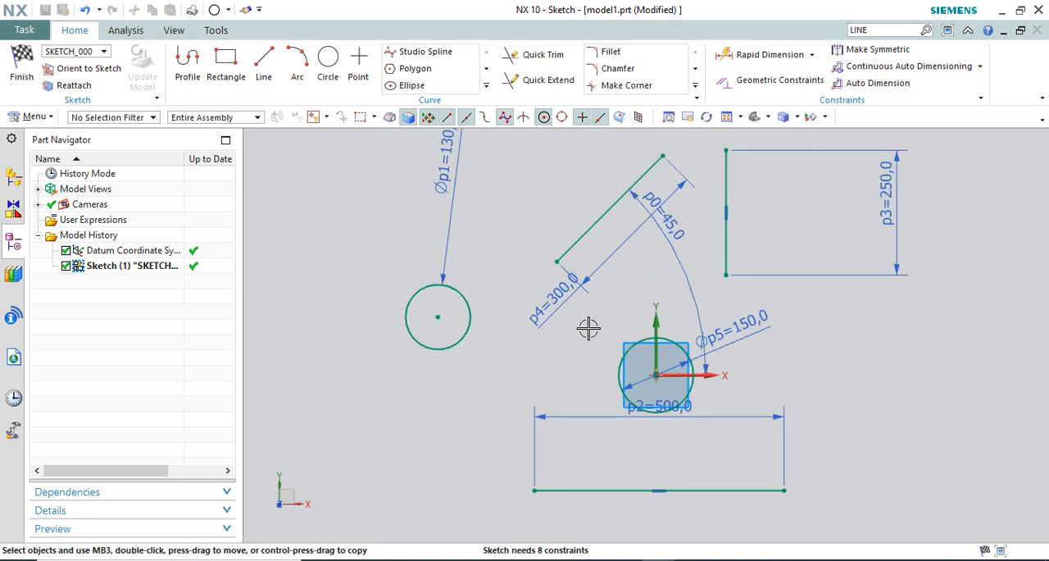
scroll(596, 344, down, 2)
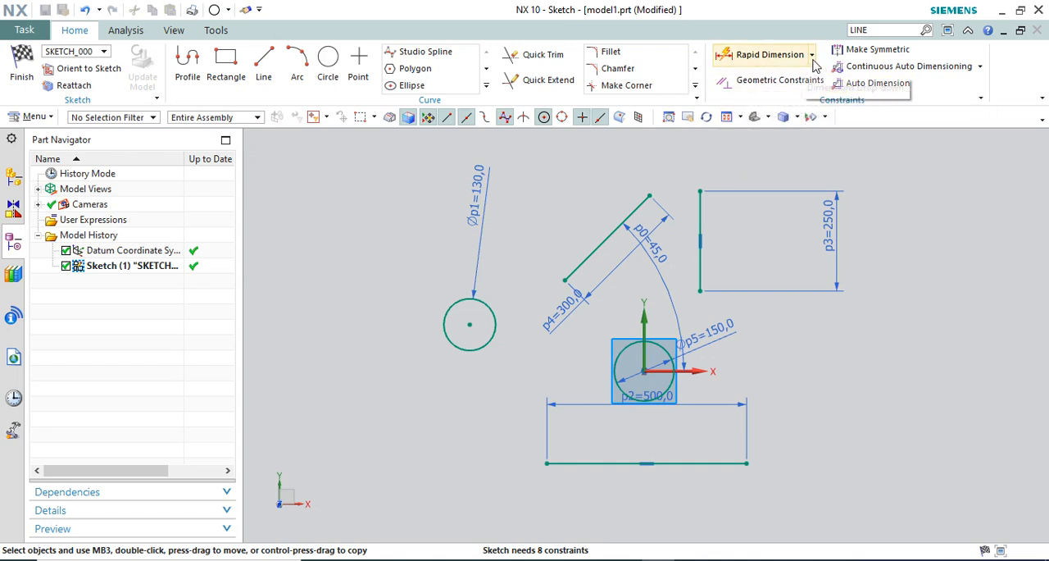
Examine the constraint types and the enabled-constraints settings of the Geometric Constraints command
click(756, 82)
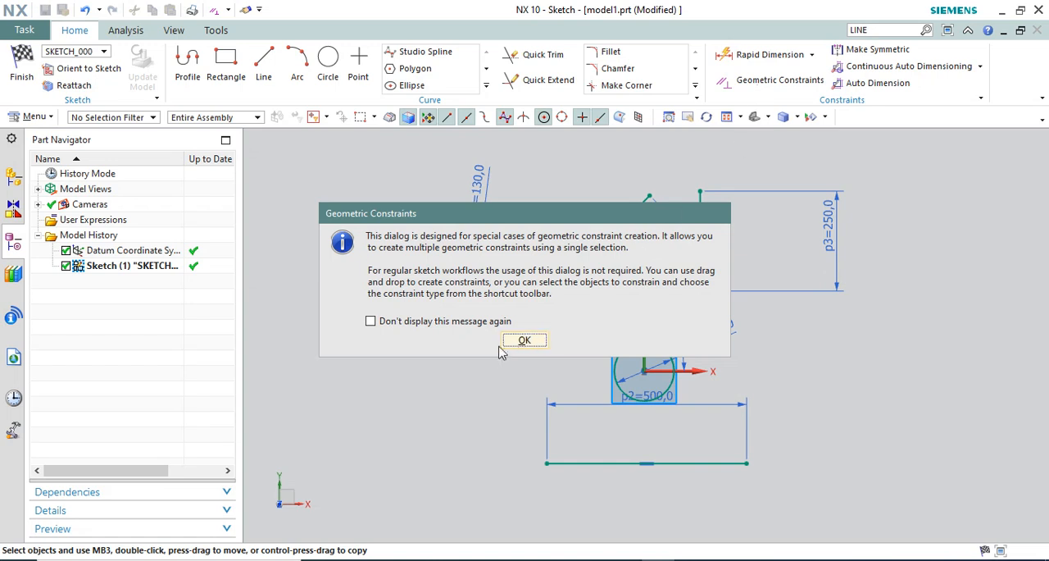
click(516, 341)
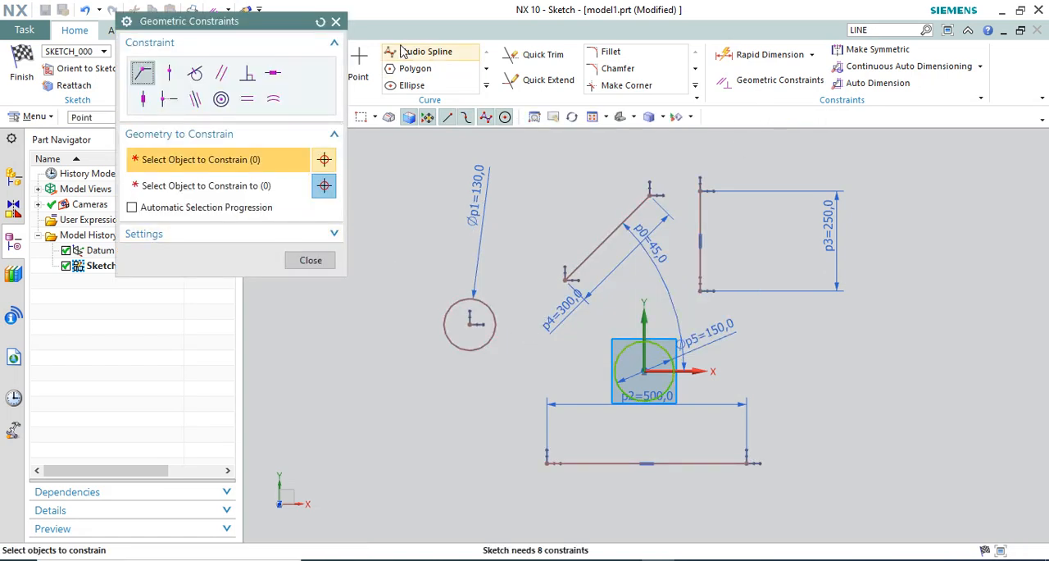
click(282, 233)
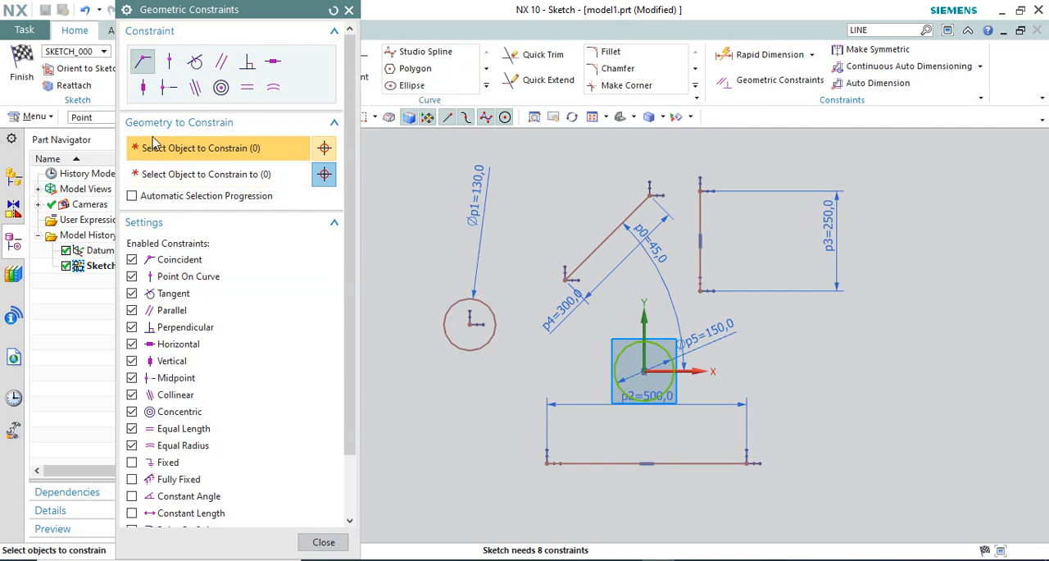
click(145, 64)
click(349, 10)
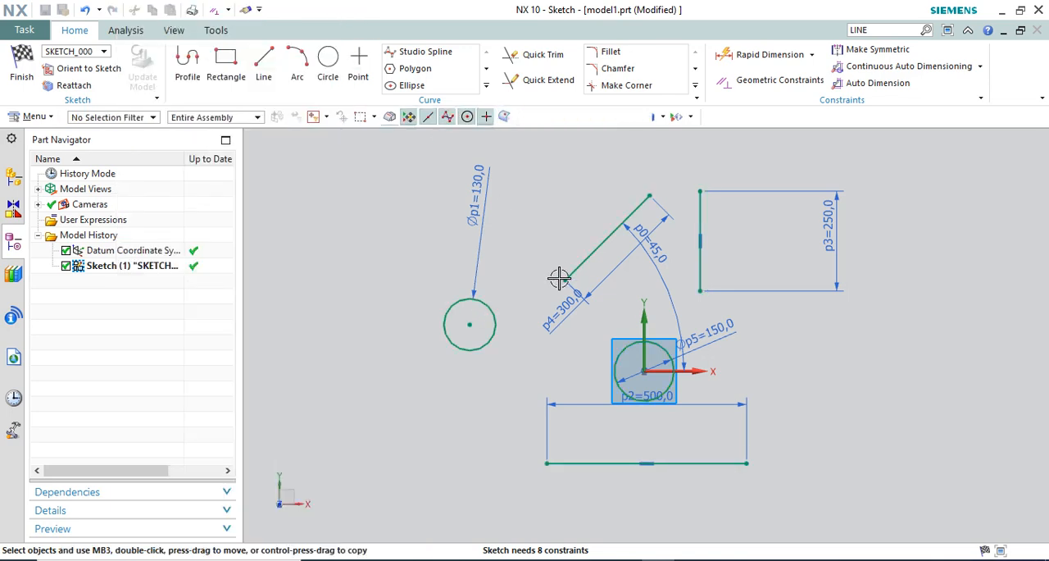
Move the 300 mm length dimension to the upper-left side of the angled line
scroll(547, 281, up, 2)
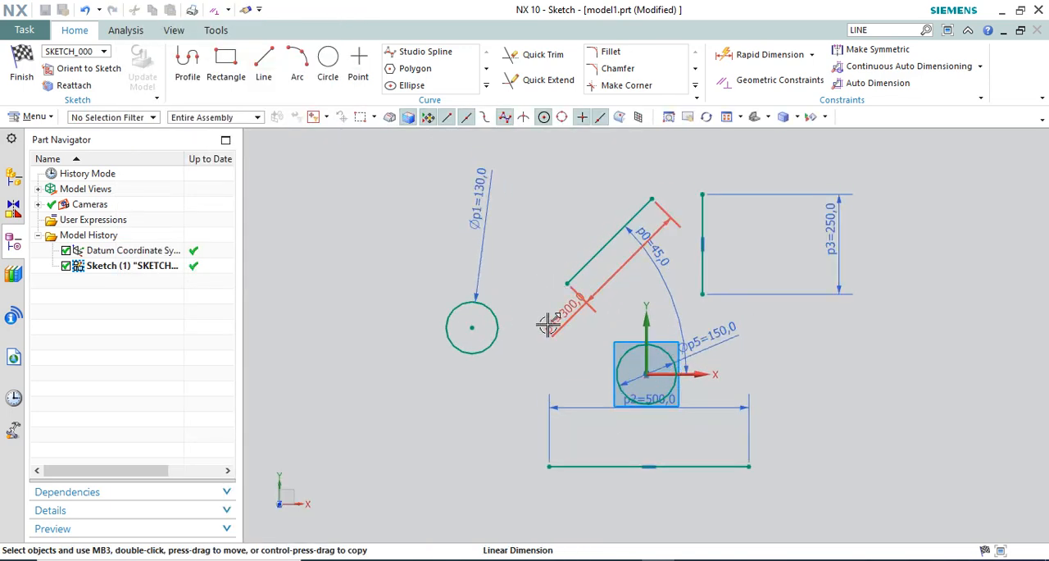
scroll(554, 320, up, 2)
drag(572, 318, 527, 199)
scroll(567, 352, down, 1)
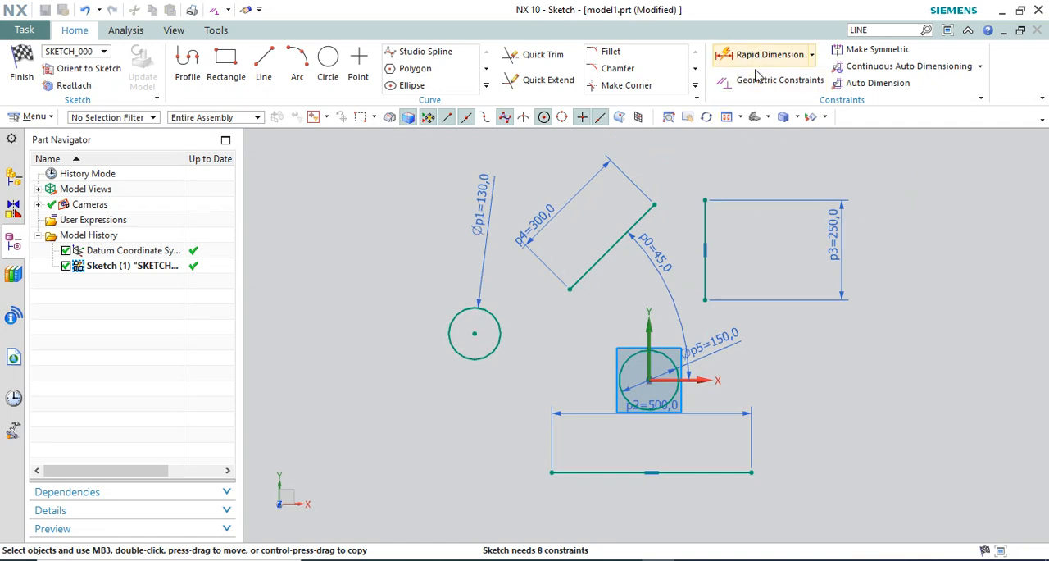
scroll(574, 251, down, 1)
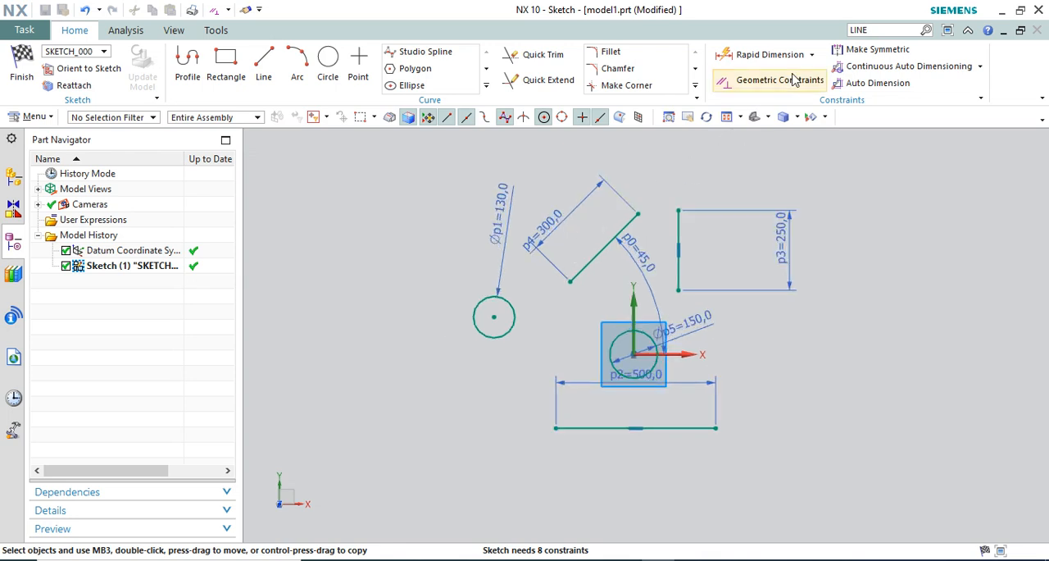
scroll(676, 190, up, 1)
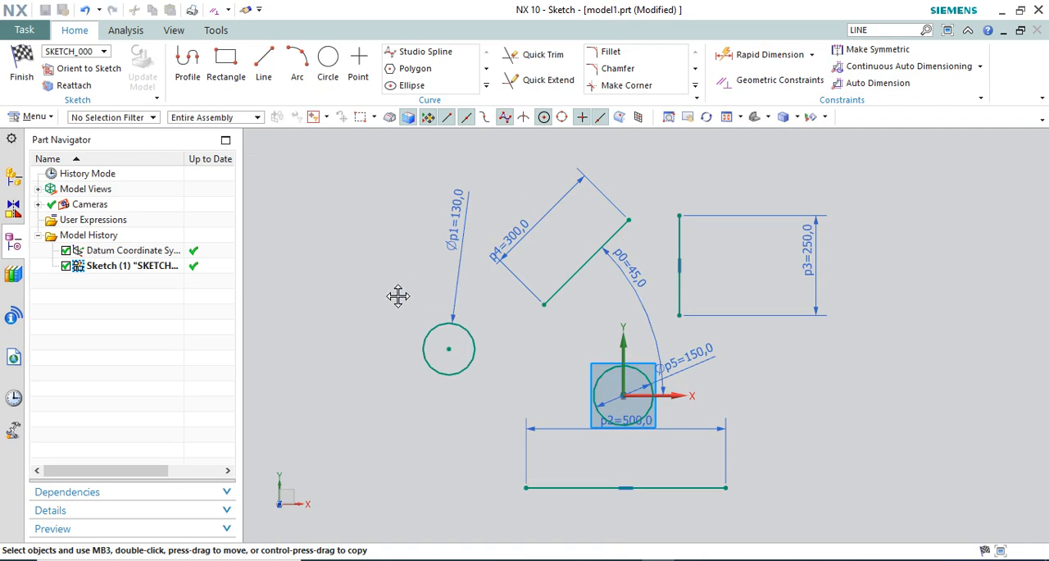
Move the angled 300 mm line to the left of the 130 mm circle and place the diameter dimension at the circle's upper right
drag(387, 336, 333, 325)
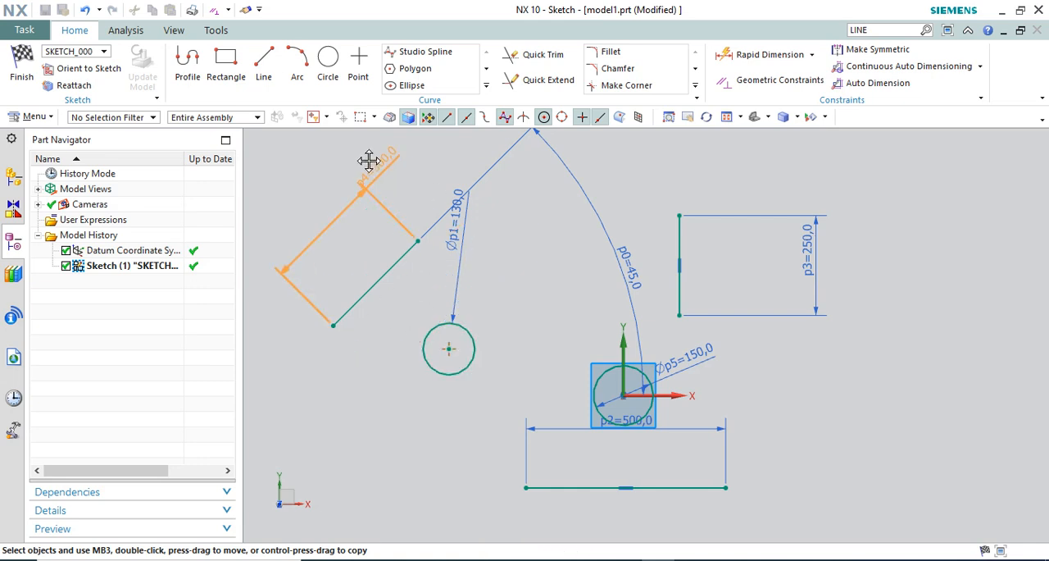
scroll(543, 286, down, 1)
scroll(478, 262, up, 1)
drag(490, 239, 550, 270)
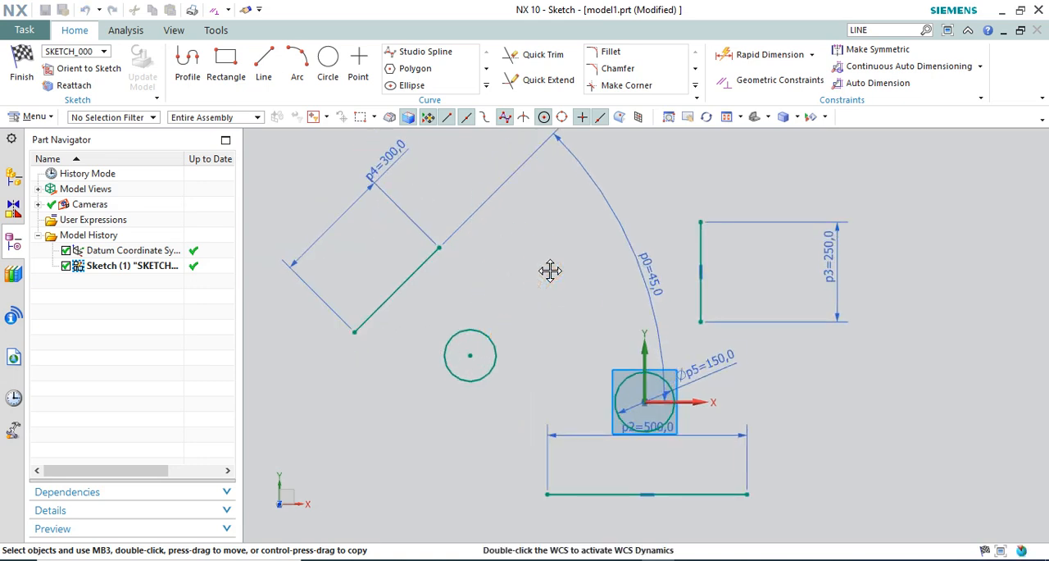
scroll(452, 358, up, 2)
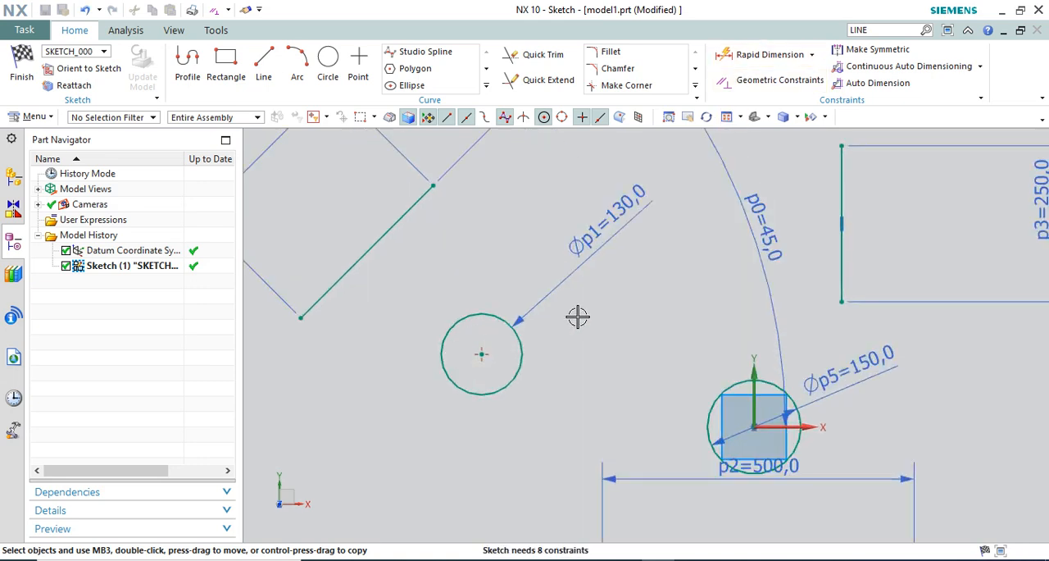
scroll(597, 309, down, 2)
scroll(470, 357, down, 1)
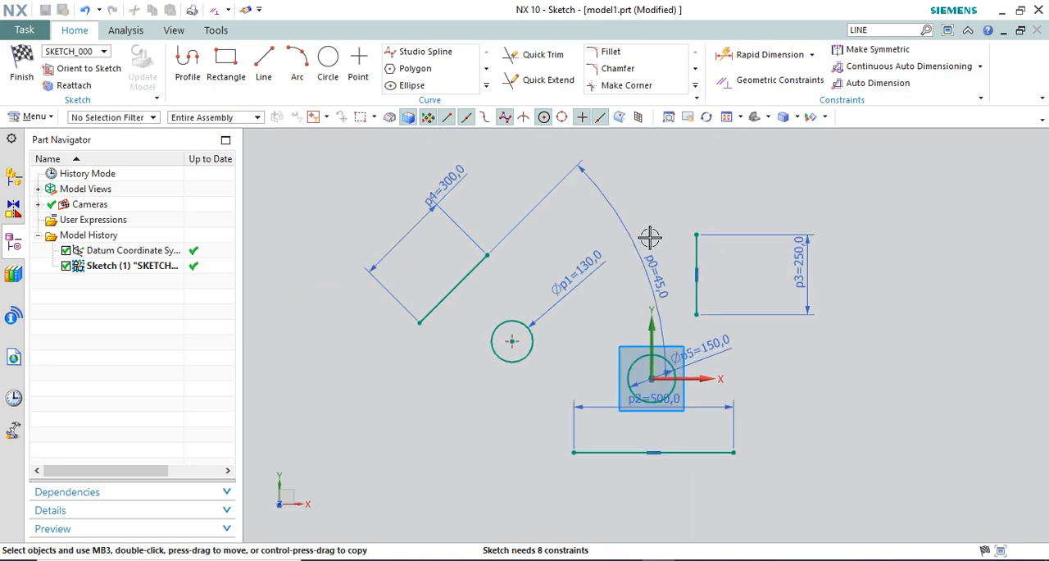
Move the 250 mm vertical line right and up, and shift the 130 mm circle up and right with its diameter dimension at its upper right
scroll(649, 237, up, 1)
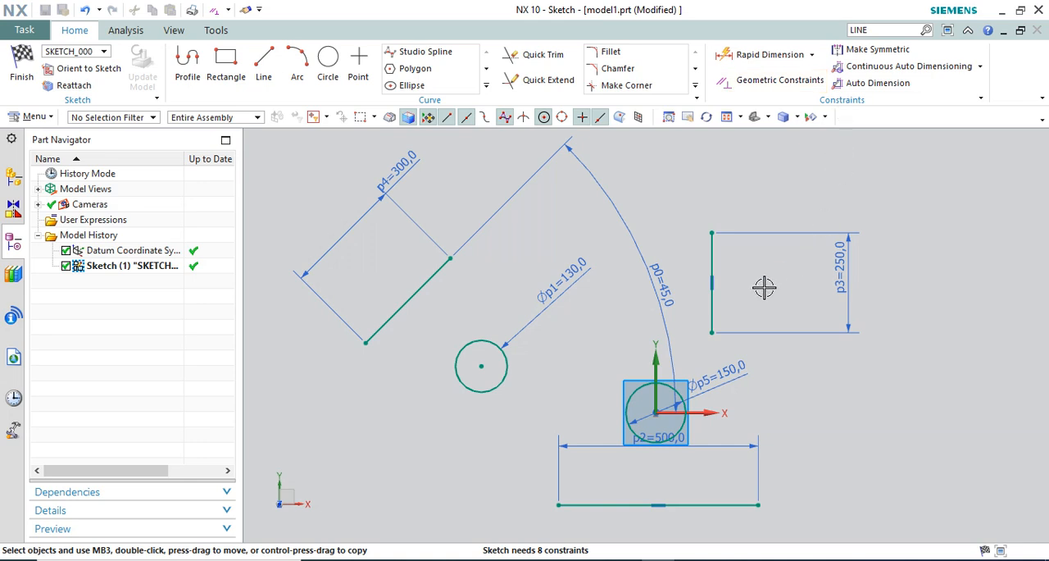
scroll(764, 287, down, 1)
scroll(731, 342, up, 2)
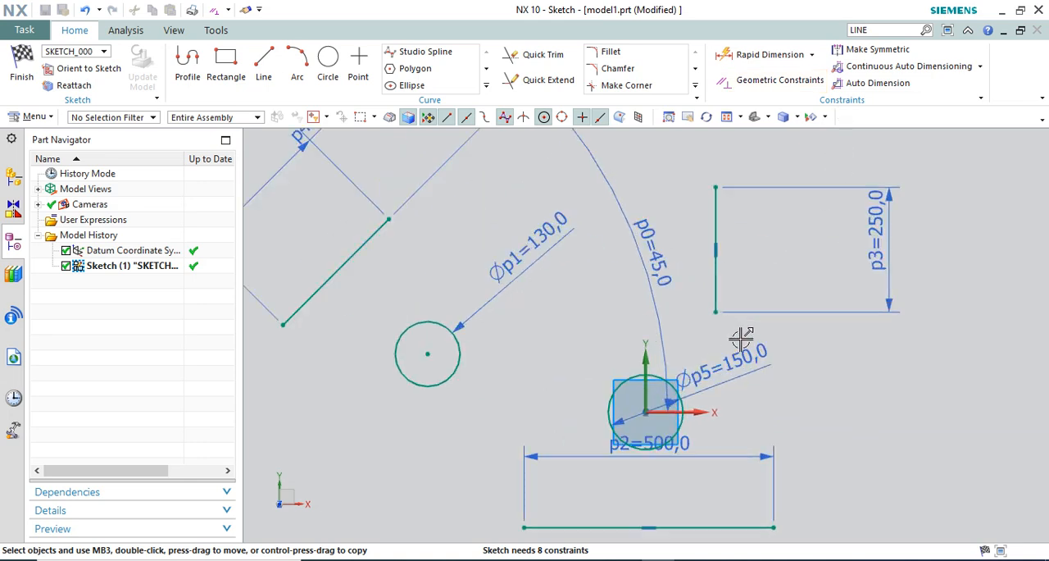
drag(715, 309, 791, 296)
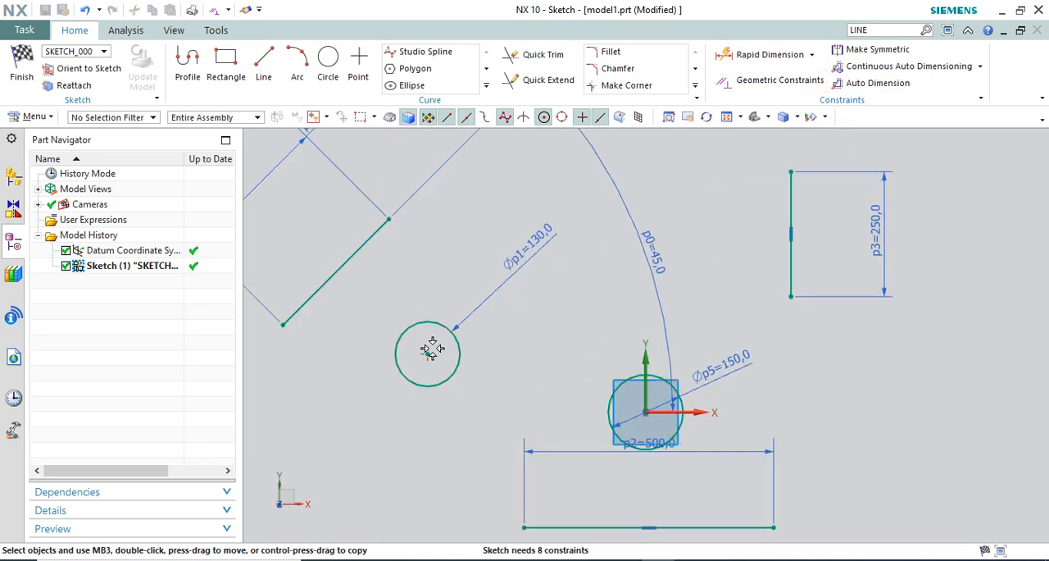
mouse_move(432, 349)
mouse_down()
mouse_move(482, 255)
mouse_move(471, 266)
mouse_up()
scroll(689, 308, down, 1)
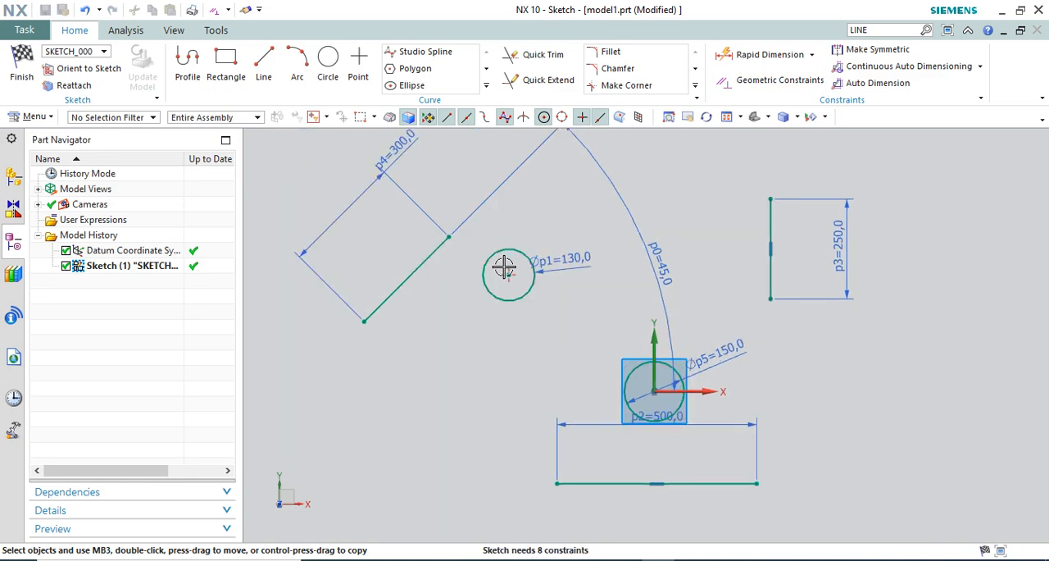
drag(574, 265, 571, 215)
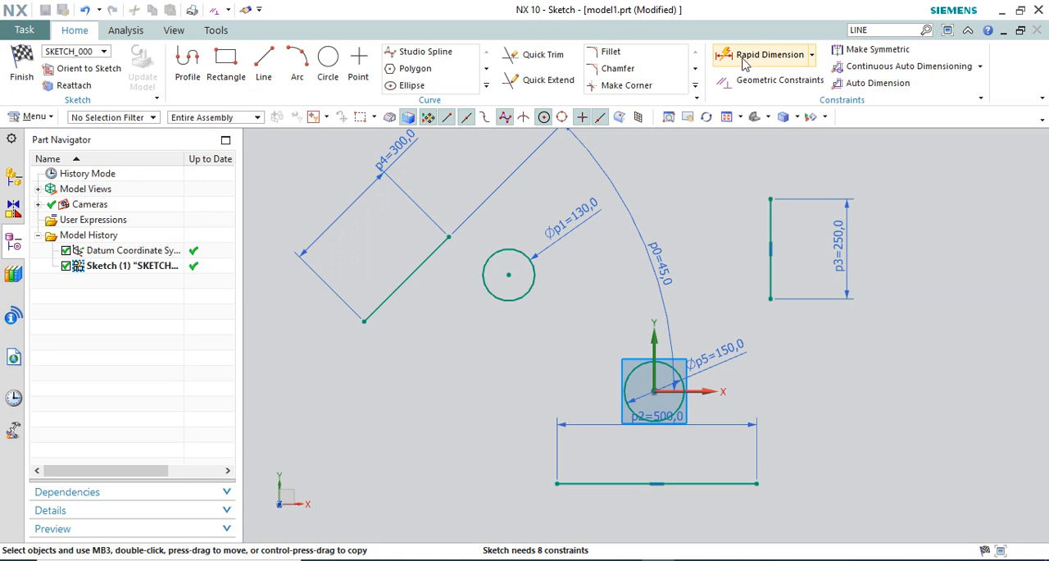
Try to add another Rapid Dimension to the 130 mm circle with the Inferred method
click(741, 55)
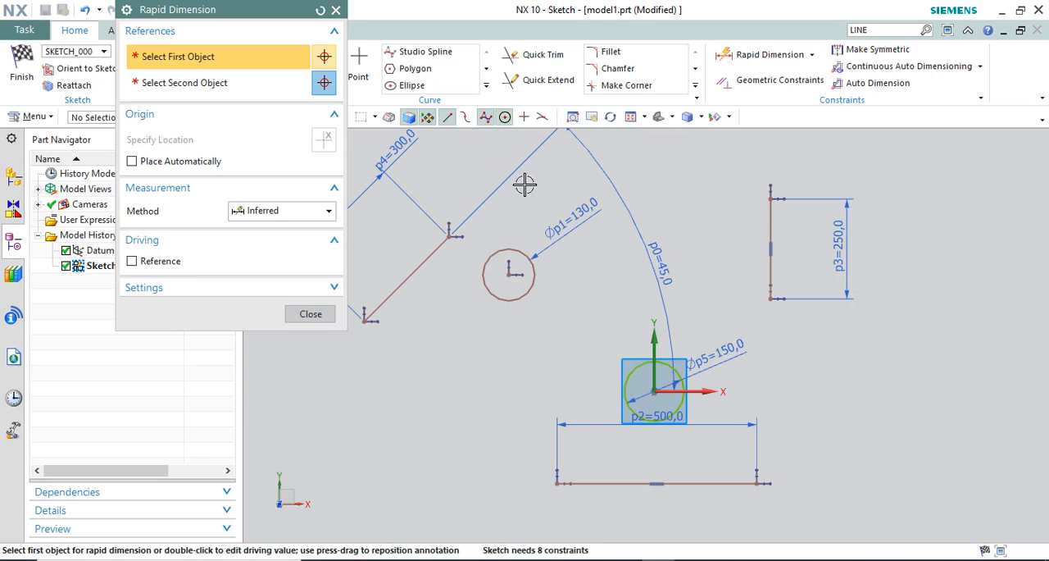
click(534, 280)
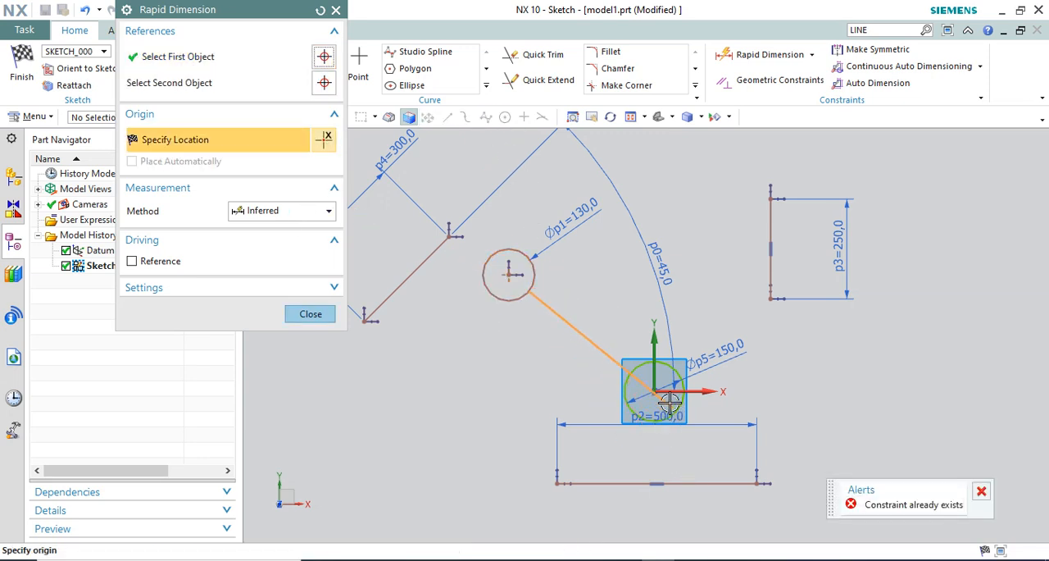
click(299, 213)
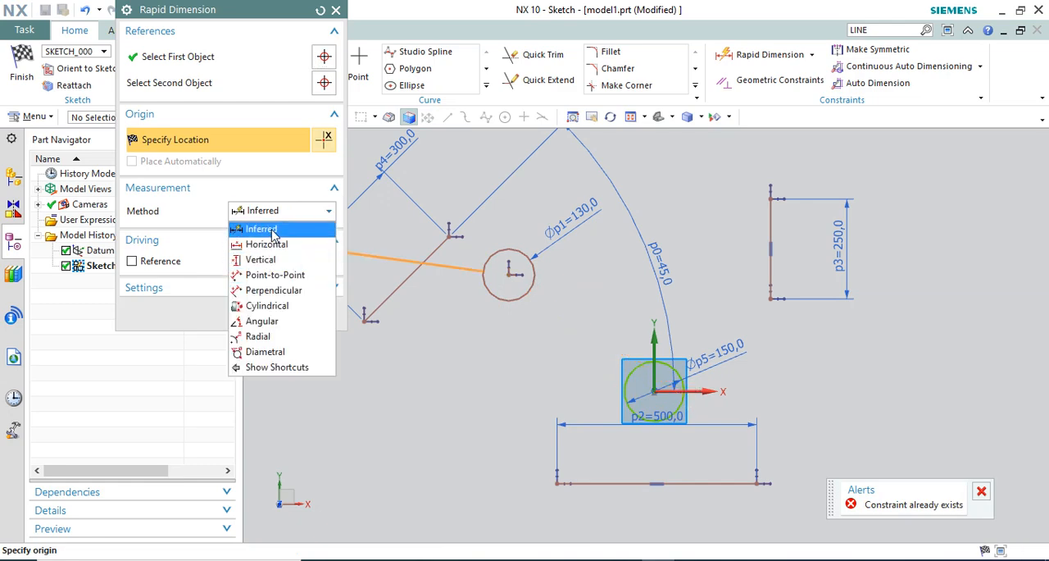
click(268, 228)
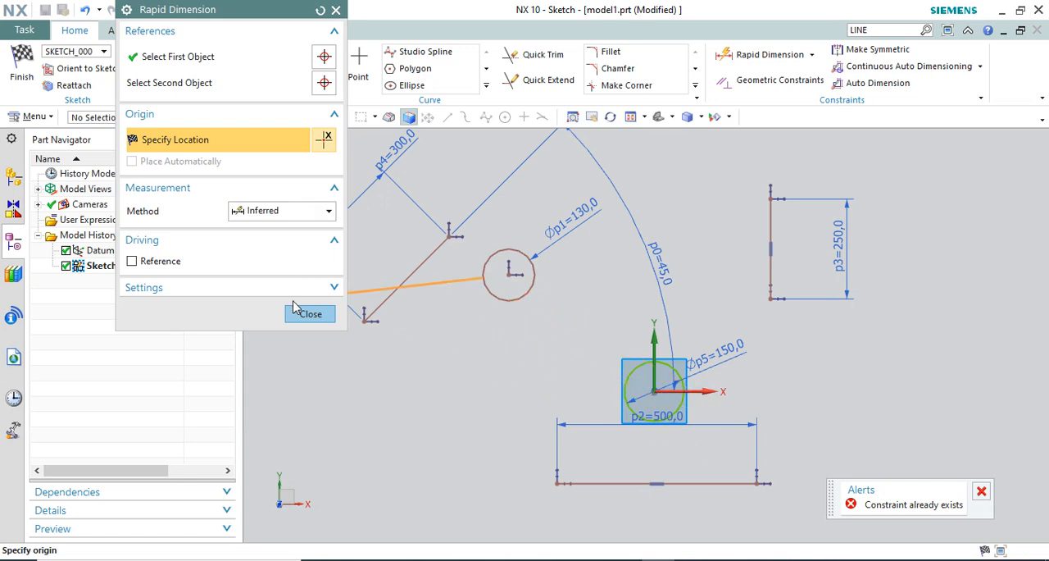
click(324, 56)
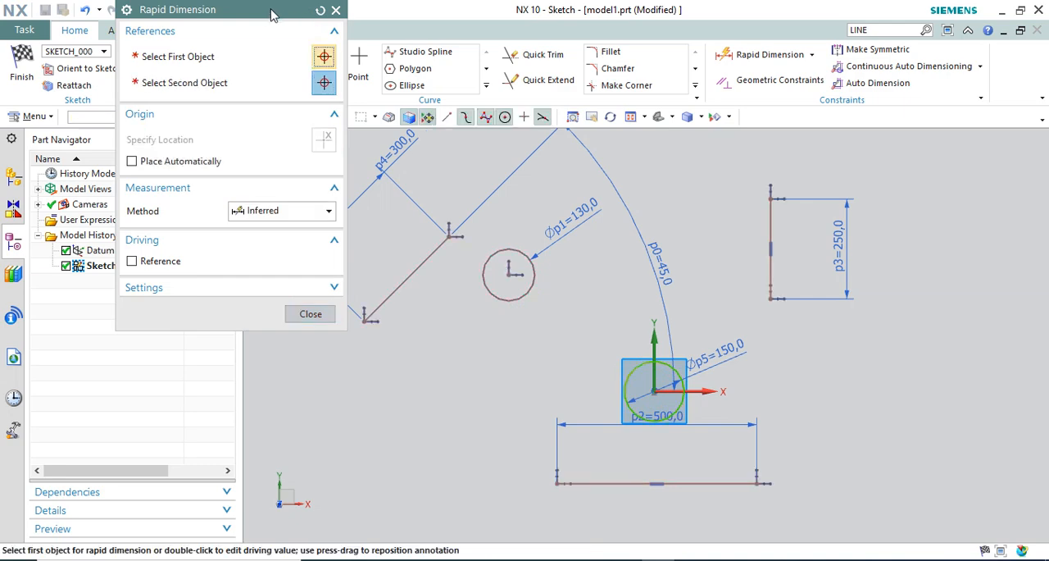
Dimension the vertical distance from the X axis to the 130 mm circle's centre and set it to 300 mm
drag(265, 18, 242, 147)
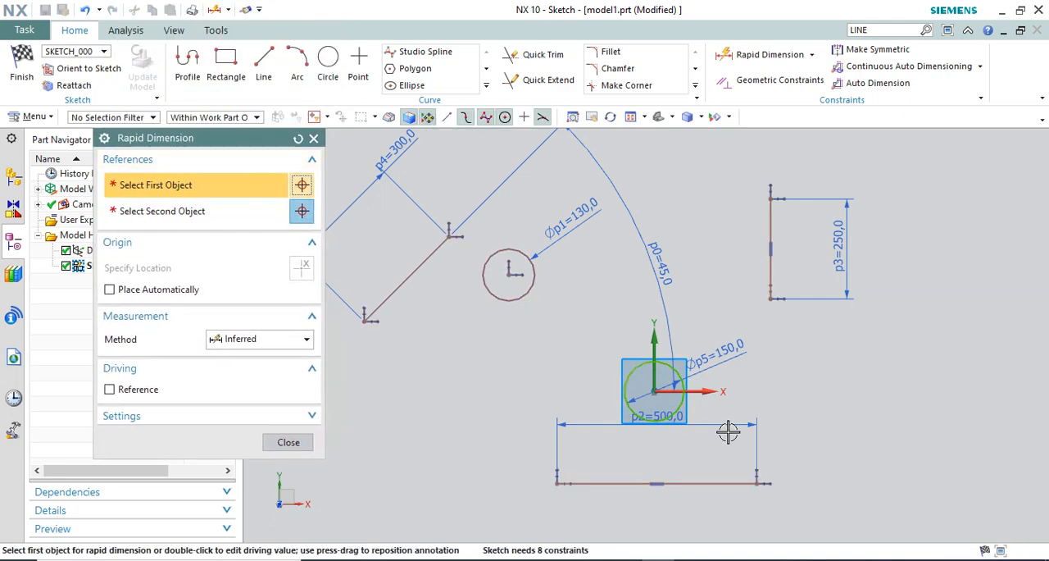
click(709, 392)
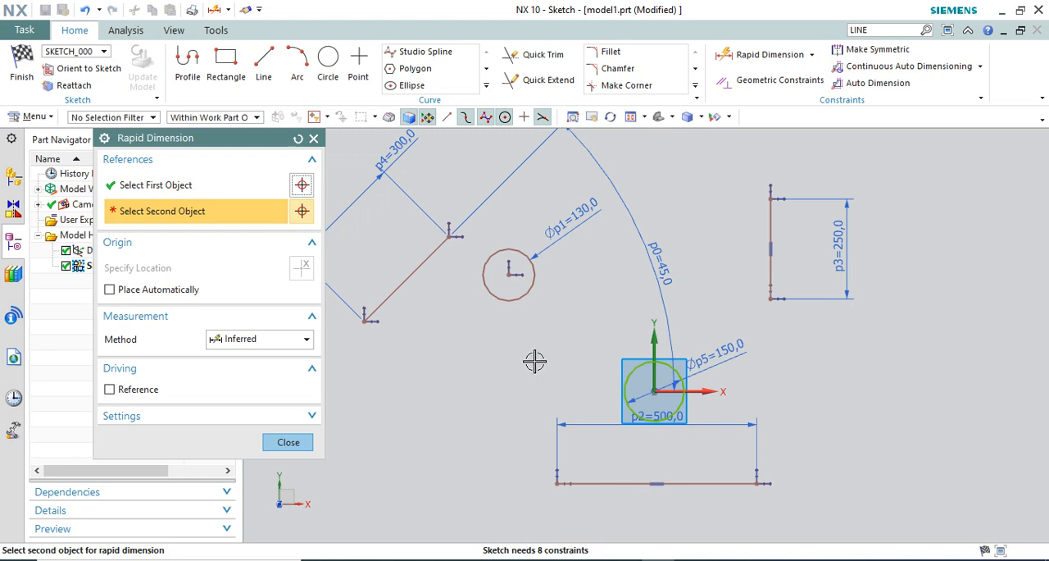
click(508, 274)
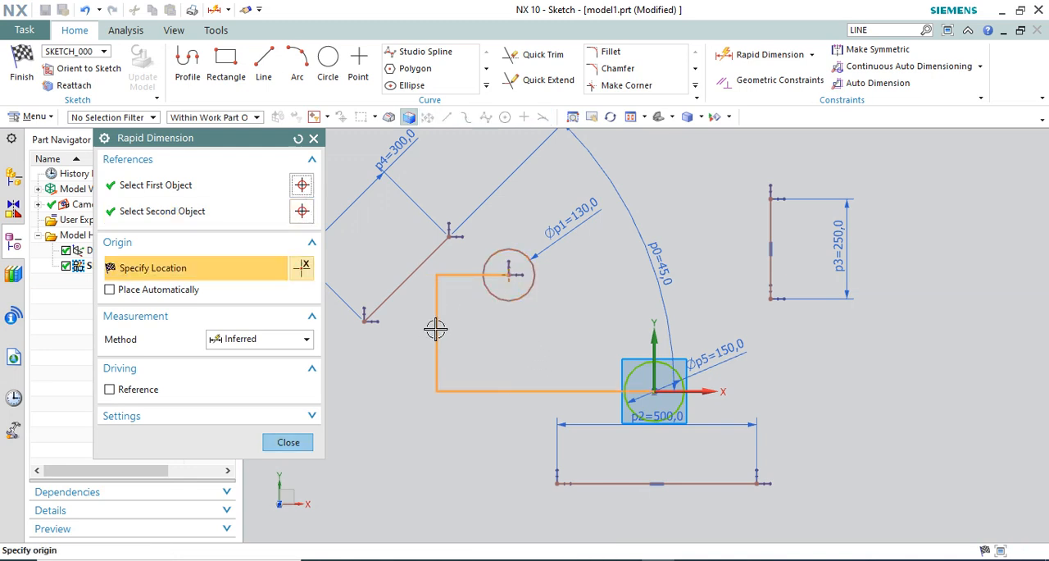
click(444, 332)
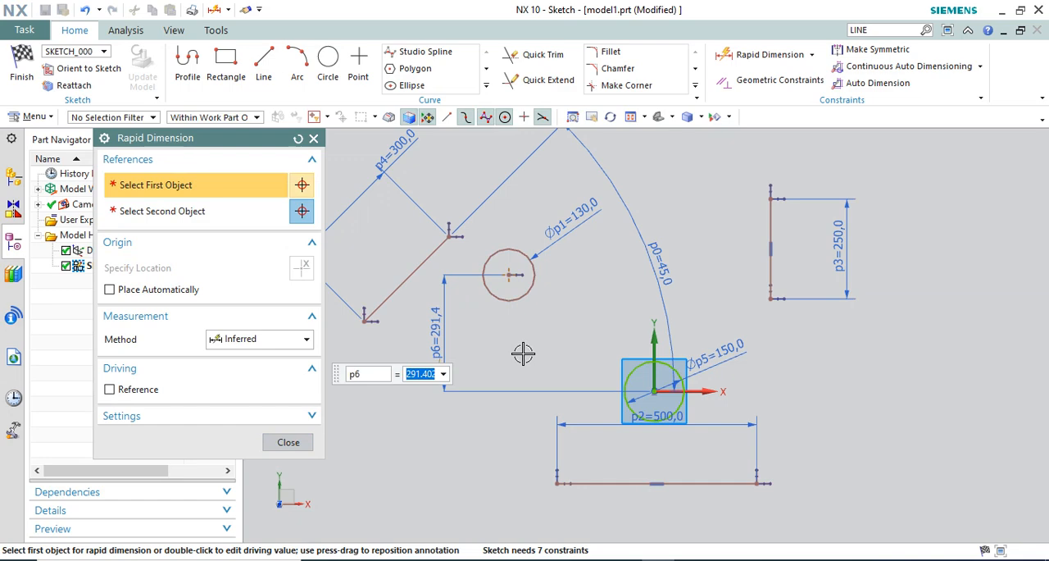
text(300)
key(Return)
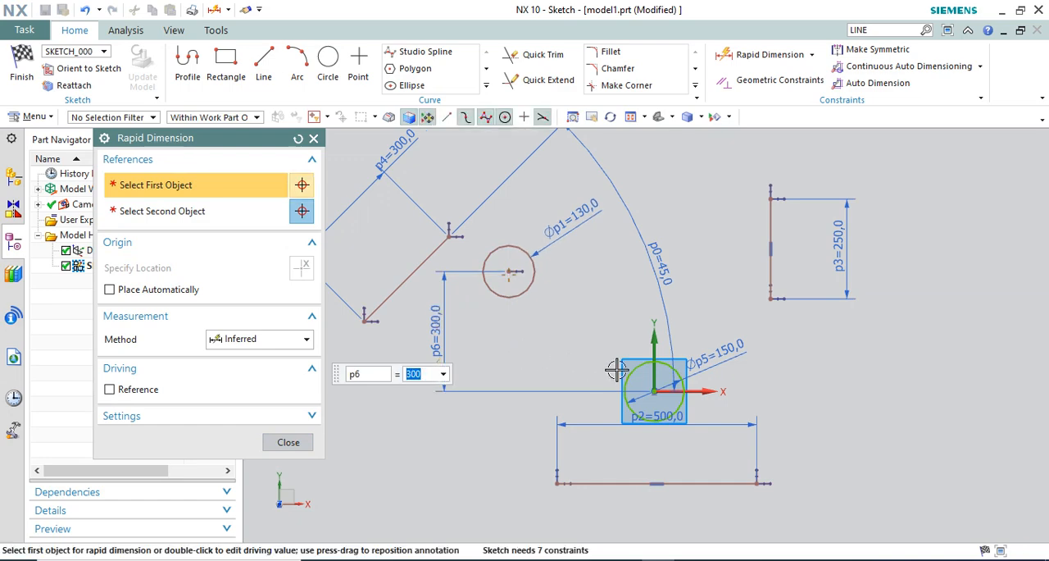
Dimension the horizontal distance from the Y axis to the 130 mm circle's centre and set it to 300 mm
click(655, 337)
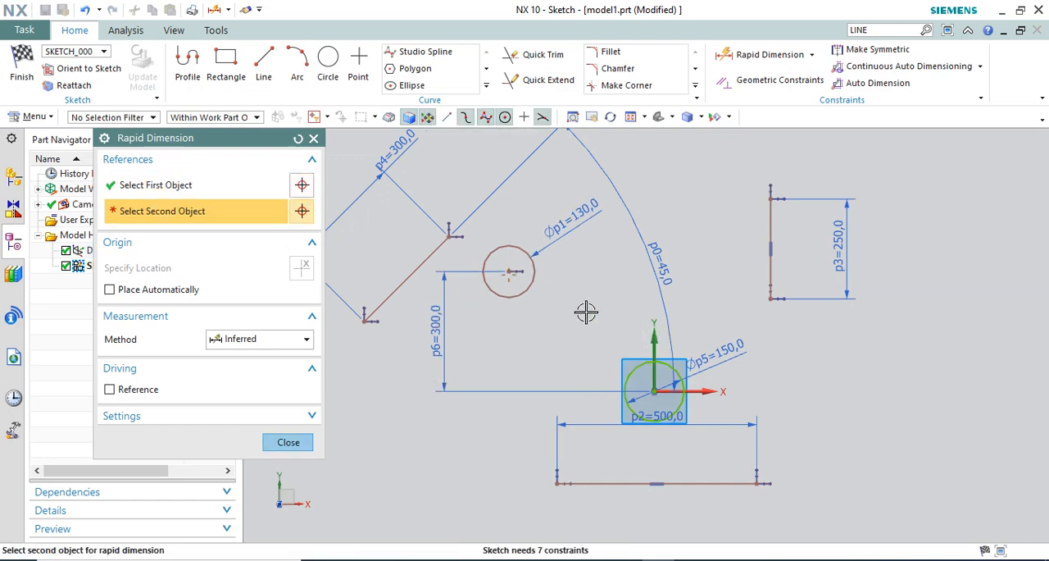
click(508, 270)
click(584, 195)
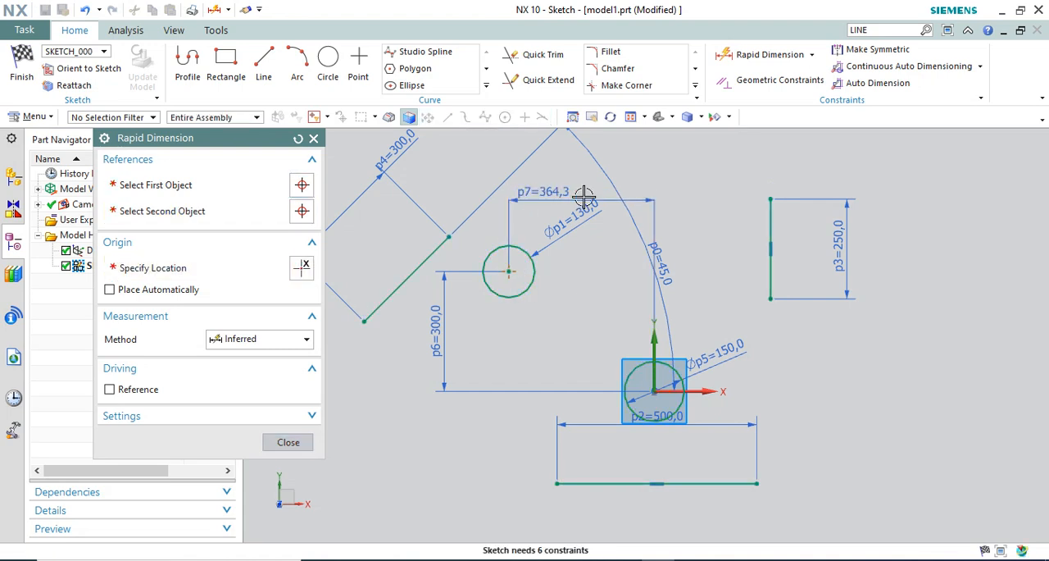
text(300)
key(Return)
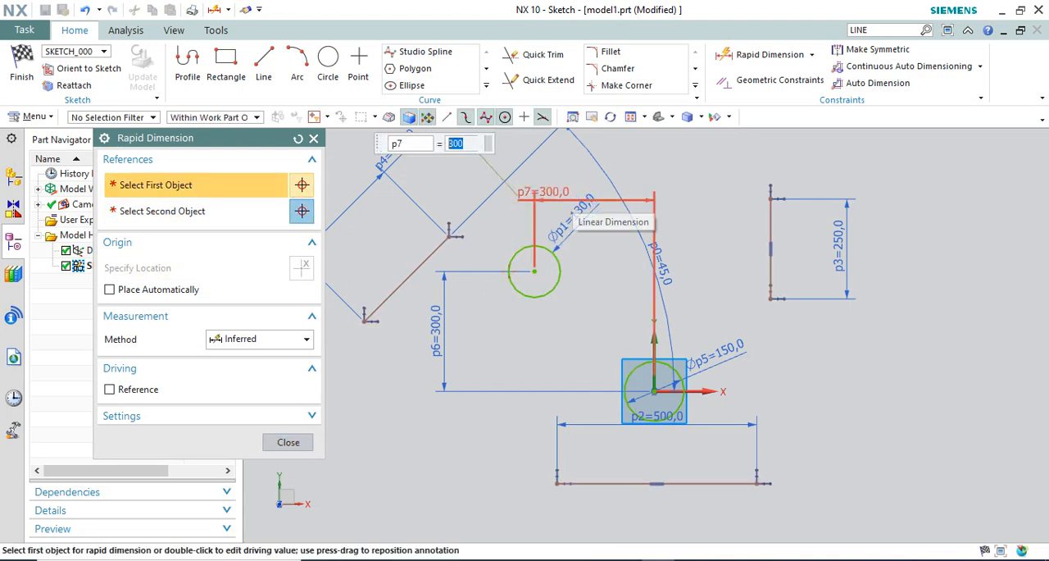
click(288, 441)
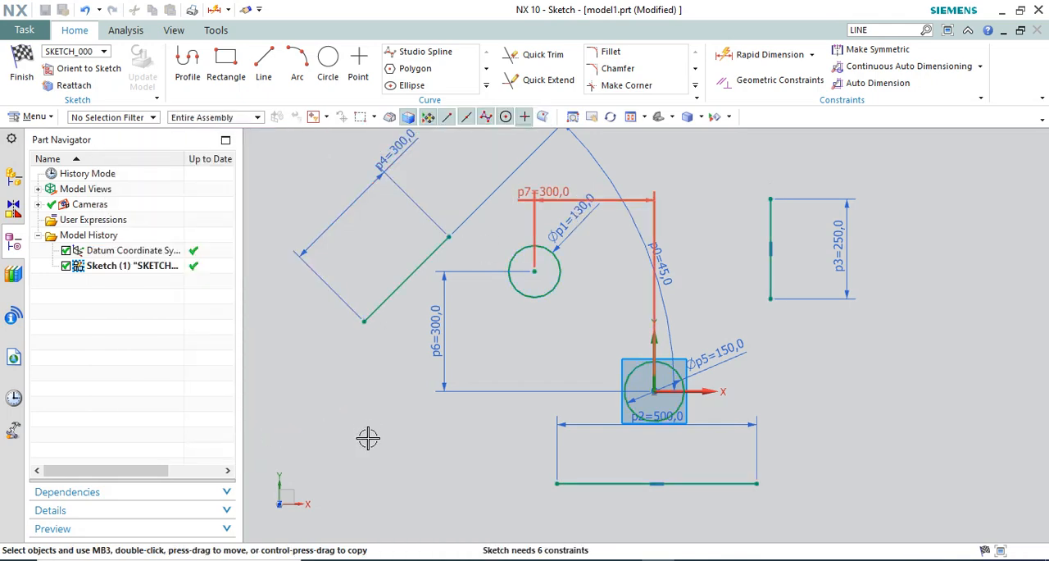
Examine the linear dimension settings of the circle centre's horizontal 300 mm dimension, with its value box moved clear of the geometry
scroll(533, 304, down, 1)
scroll(676, 246, up, 1)
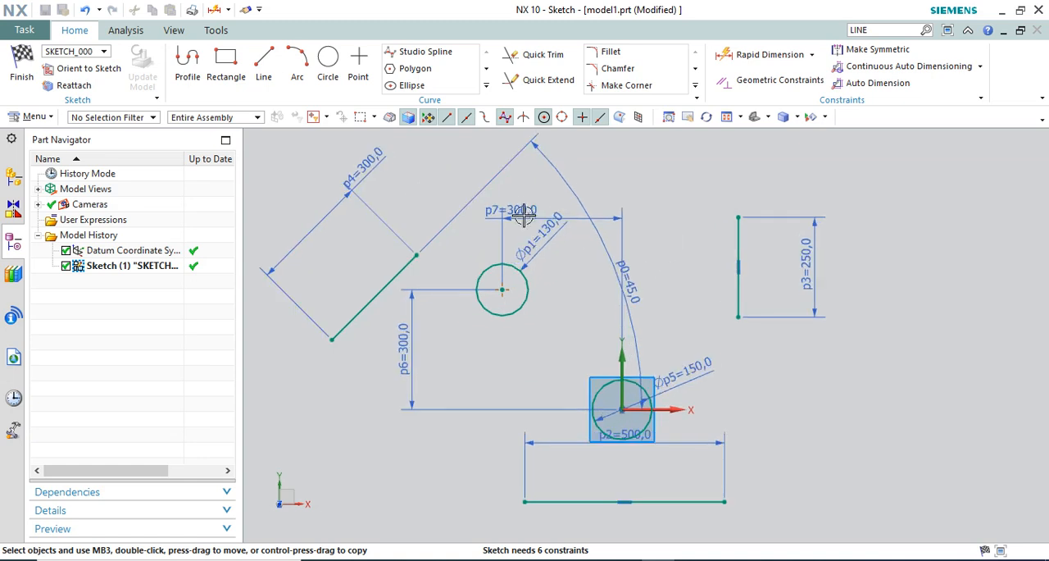
double_click(517, 209)
scroll(787, 252, down, 1)
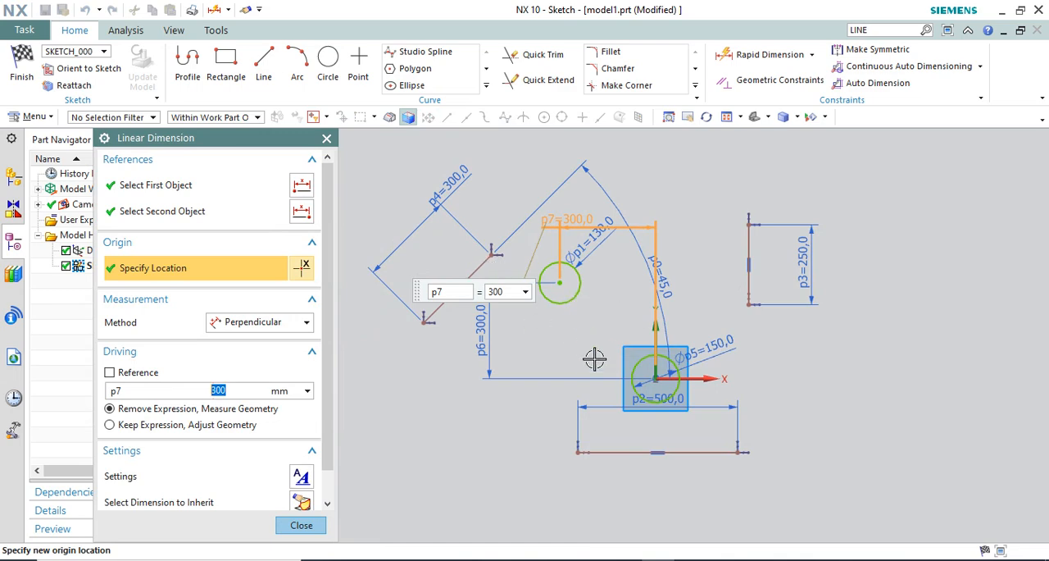
drag(418, 292, 353, 480)
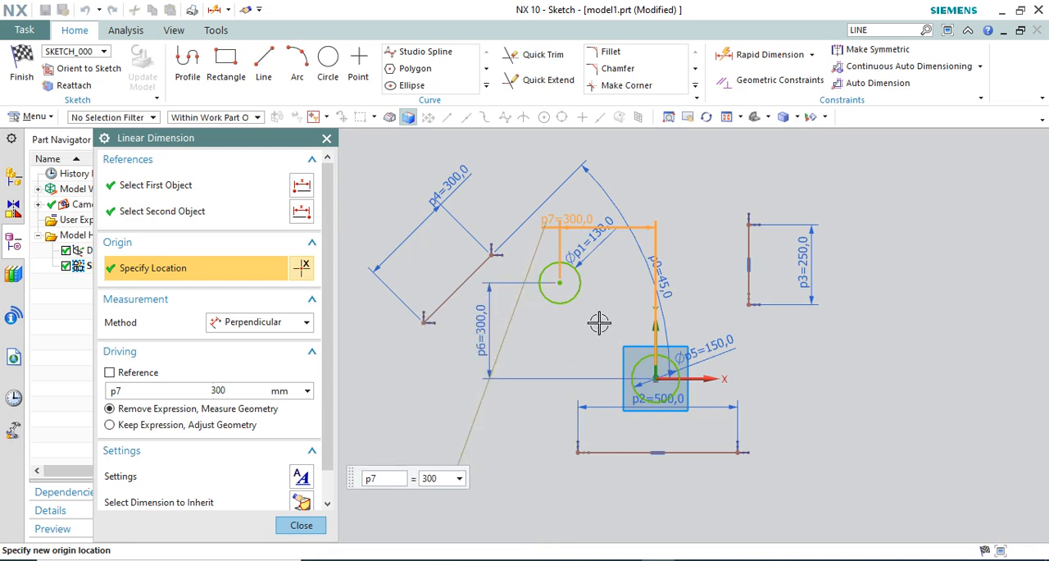
scroll(529, 316, up, 2)
scroll(551, 325, down, 2)
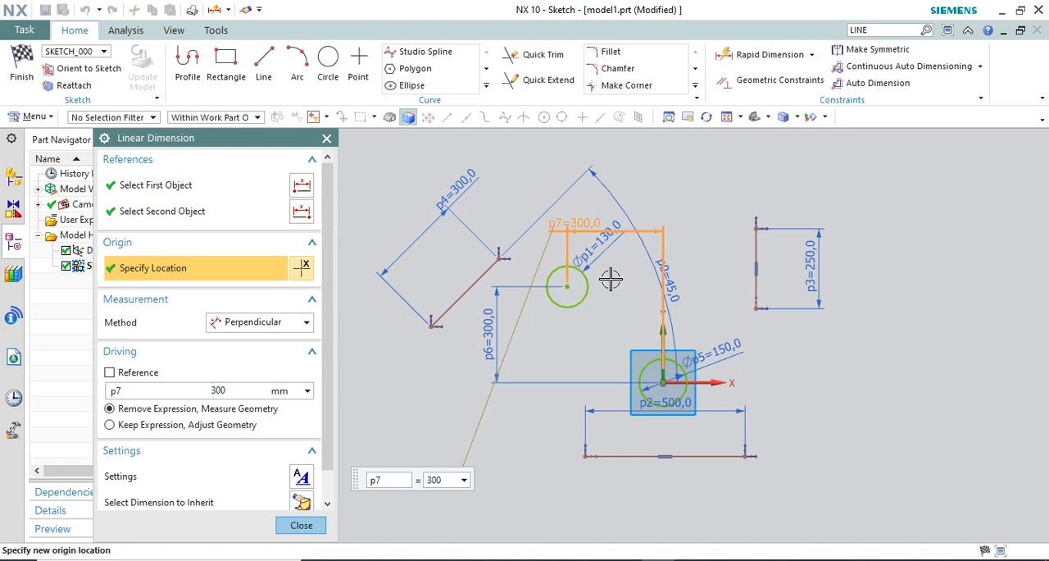
click(301, 524)
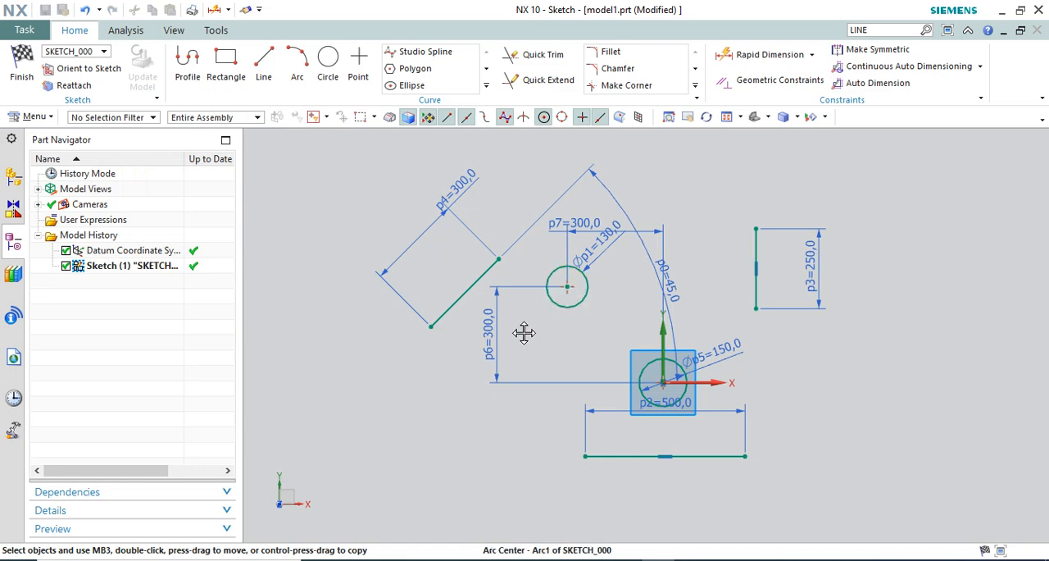
Reposition the 130 mm circle's diameter dimension at the circle's right side, below the horizontal 300 mm dimension
scroll(587, 271, up, 3)
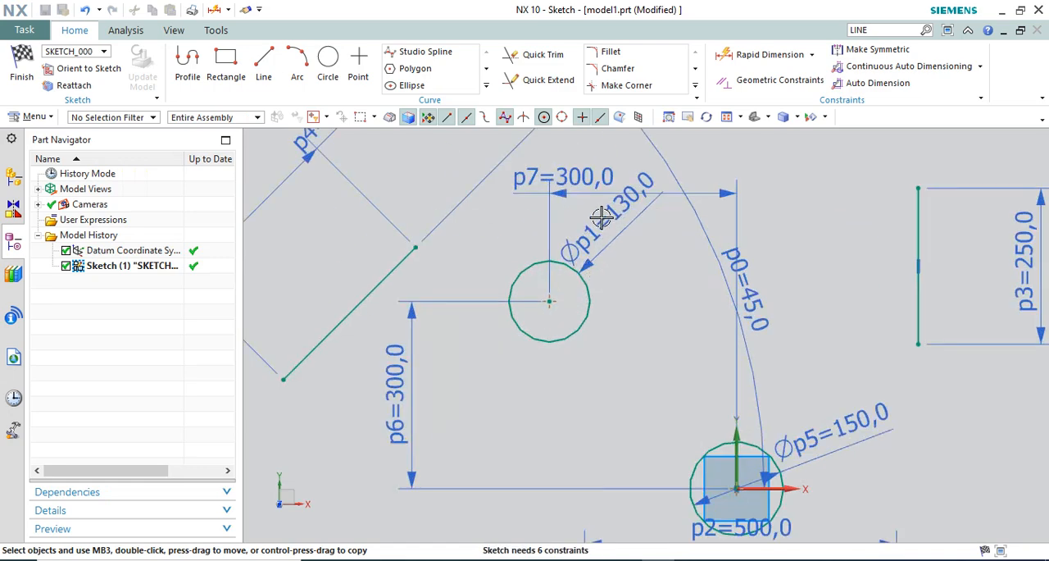
drag(603, 218, 634, 274)
scroll(572, 235, down, 2)
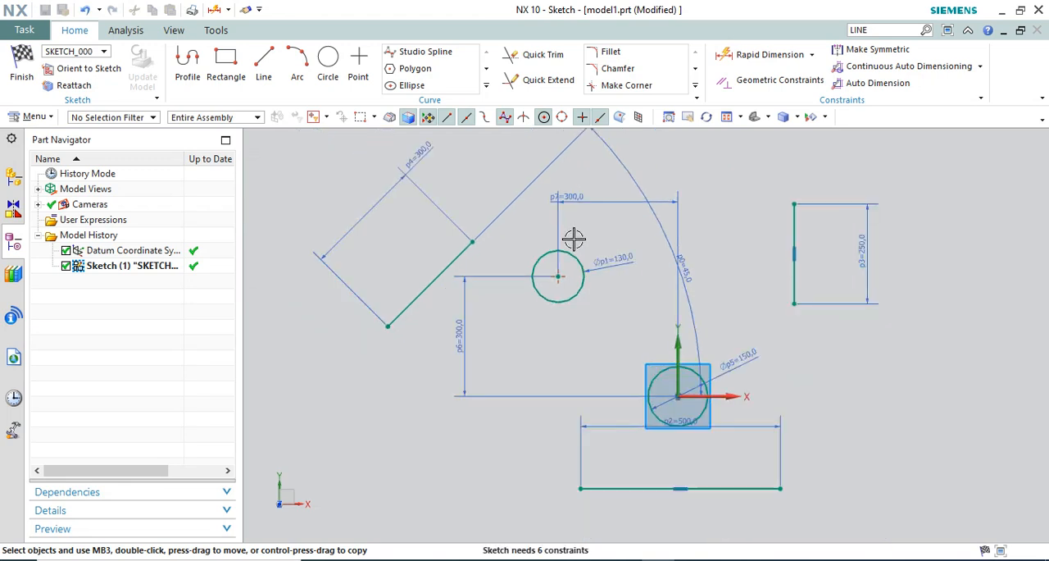
Delete the 130 mm circle's diameter dimension and enlarge the circle freehand about its fixed centre
right_click(633, 261)
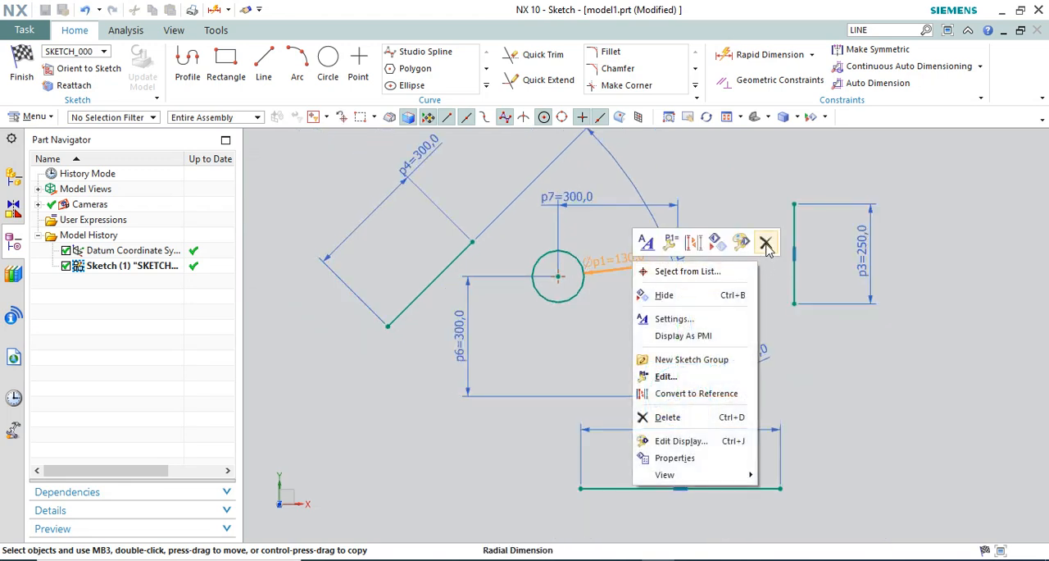
click(766, 244)
mouse_move(584, 286)
mouse_down()
mouse_move(661, 304)
mouse_move(610, 284)
mouse_up()
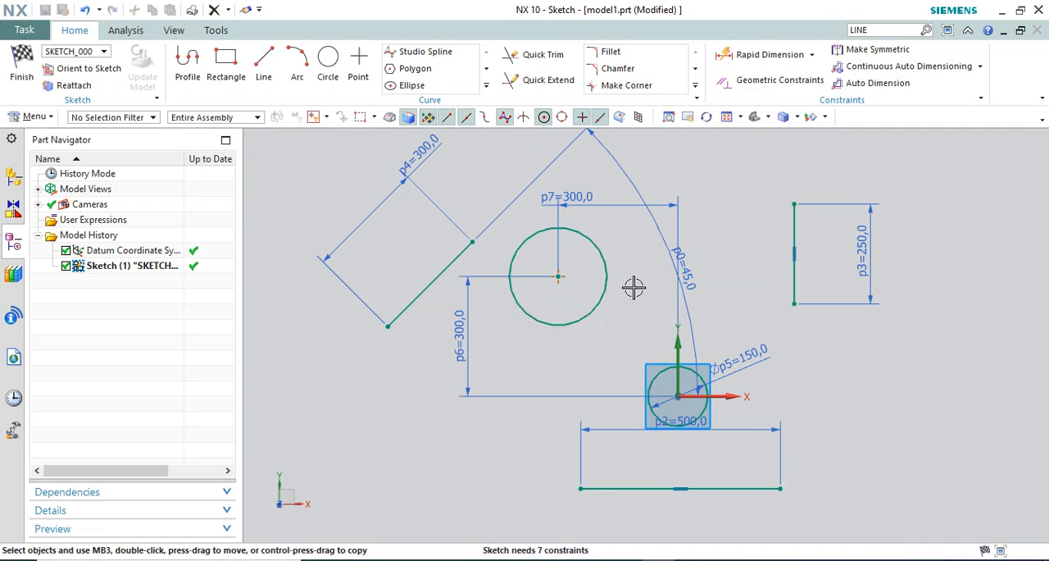
Undo the freehand enlargement of the circle and the deletion of its diameter dimension
click(84, 11)
click(113, 11)
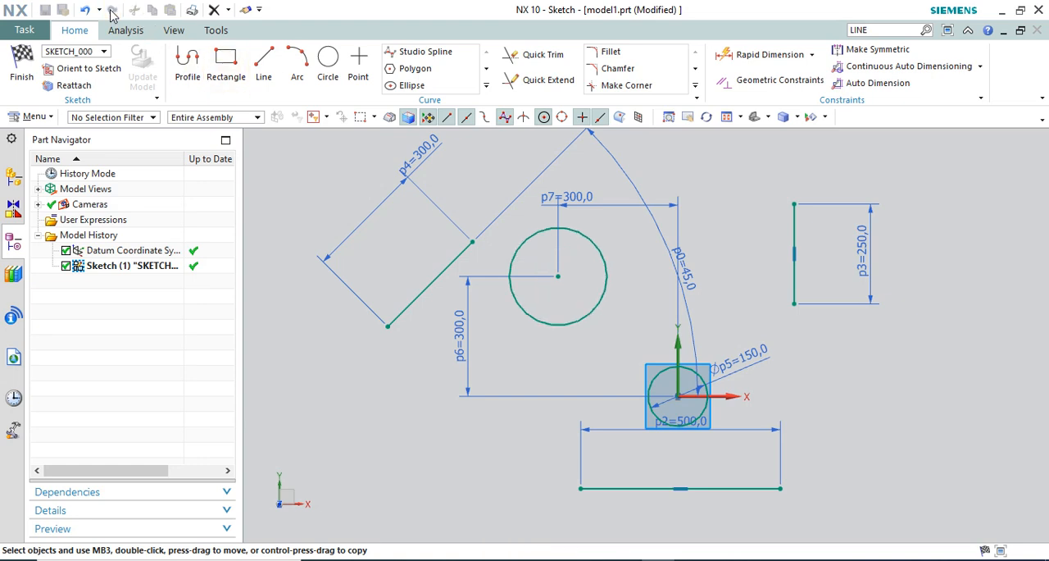
click(88, 9)
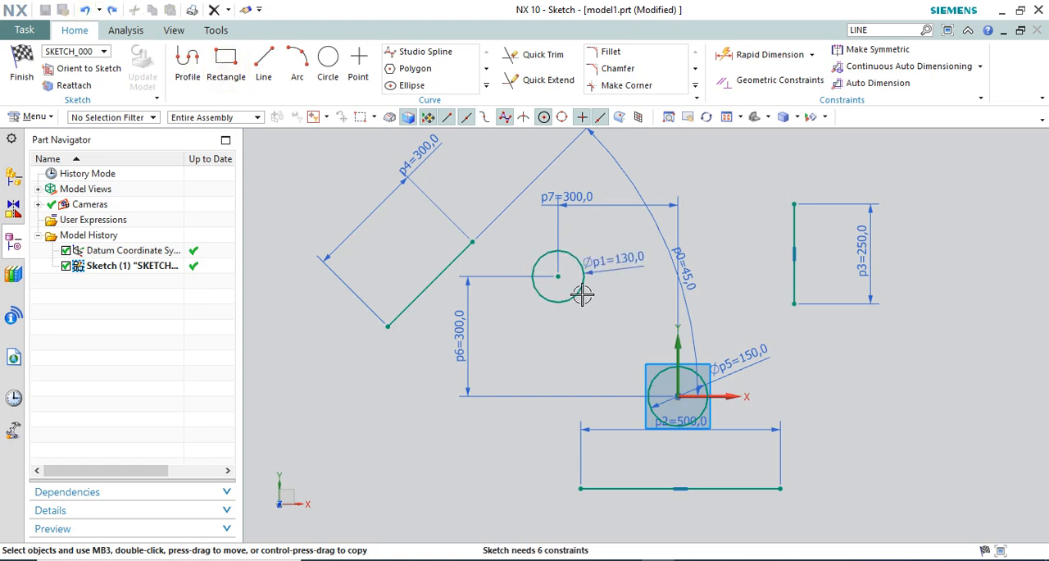
scroll(586, 273, down, 2)
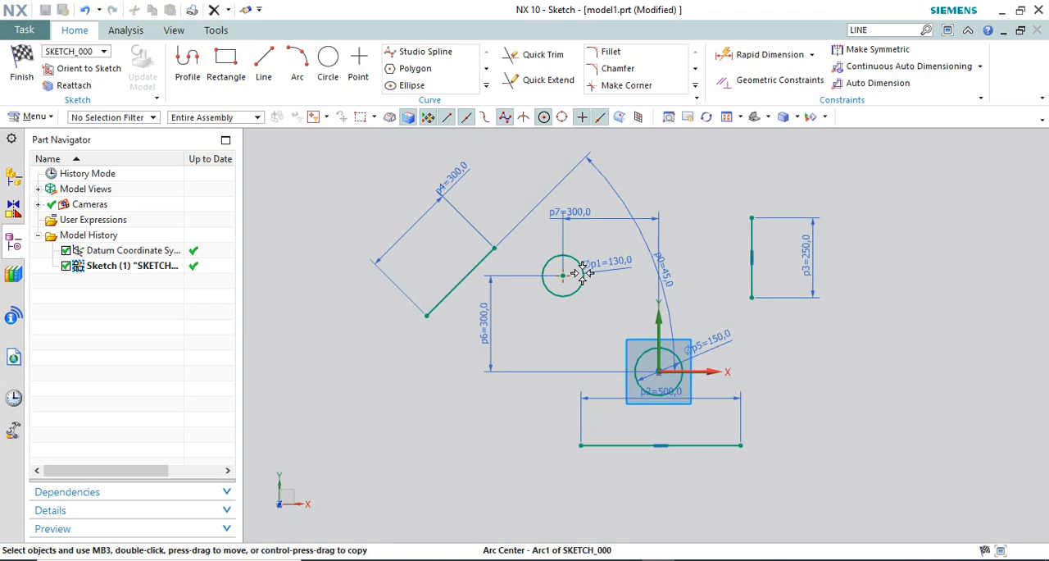
Move the 250 mm vertical line, the 500 mm horizontal line and the angled 300 mm line to the right of the sketch origin
scroll(701, 268, up, 2)
drag(742, 238, 880, 205)
drag(689, 497, 869, 397)
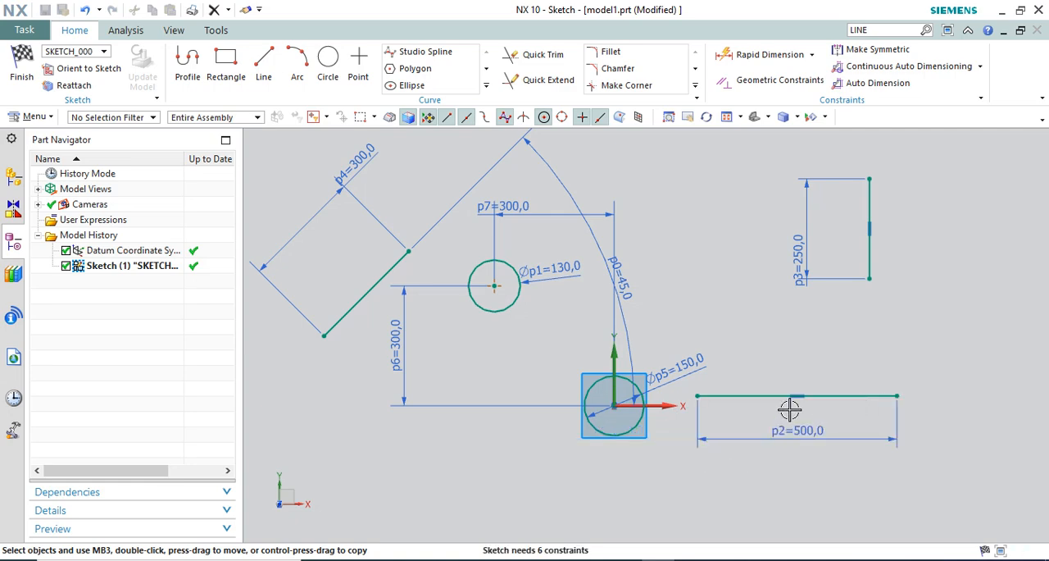
drag(397, 272, 795, 263)
scroll(539, 246, down, 2)
scroll(747, 298, up, 3)
scroll(756, 299, down, 2)
scroll(790, 227, up, 2)
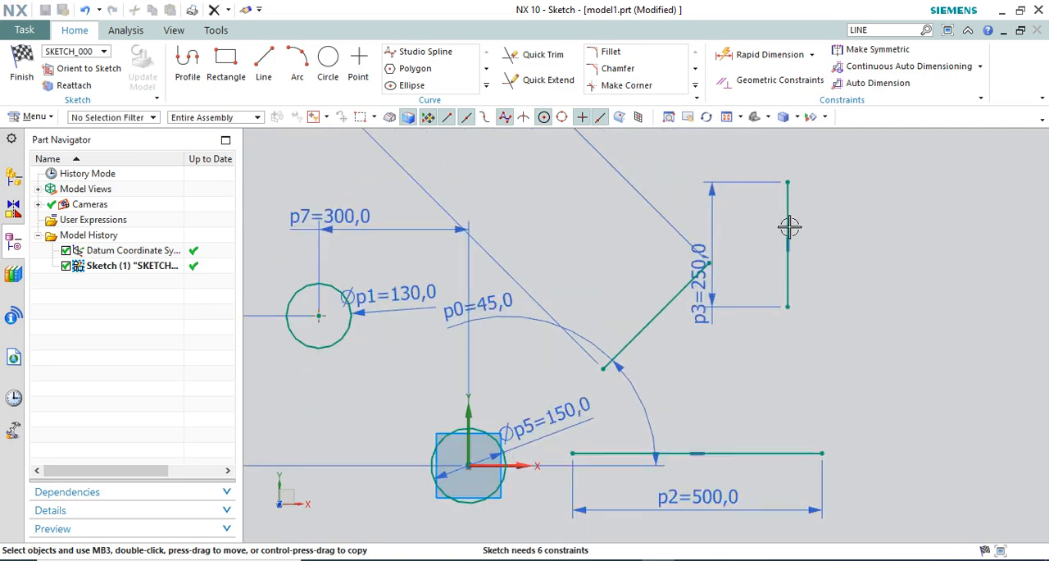
Shift the 250 mm vertical line right and down, and place its dimension to its right and the angled line's length dimension at its upper left
drag(789, 227, 834, 286)
scroll(785, 286, down, 1)
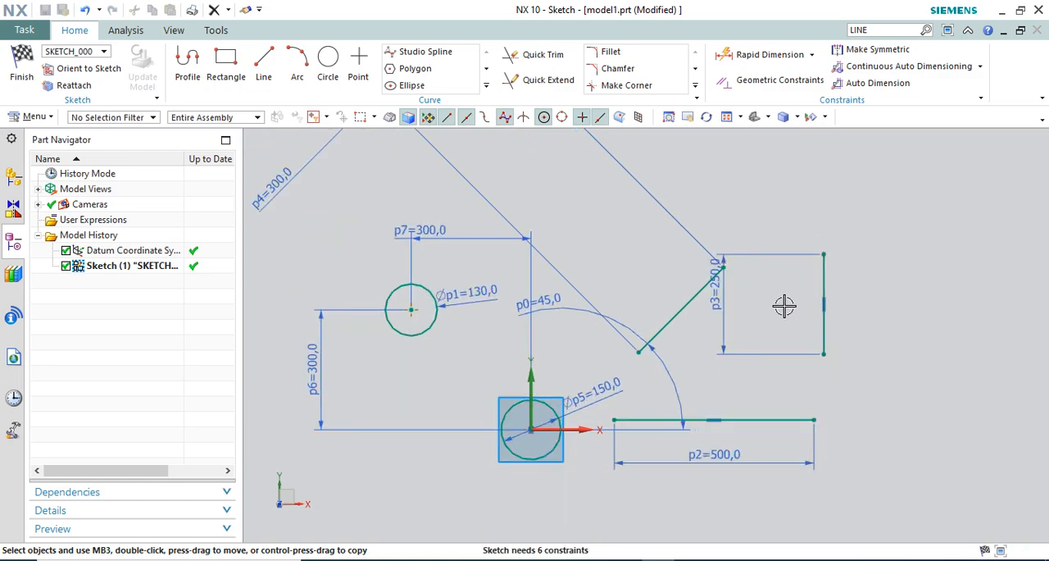
scroll(789, 330, up, 1)
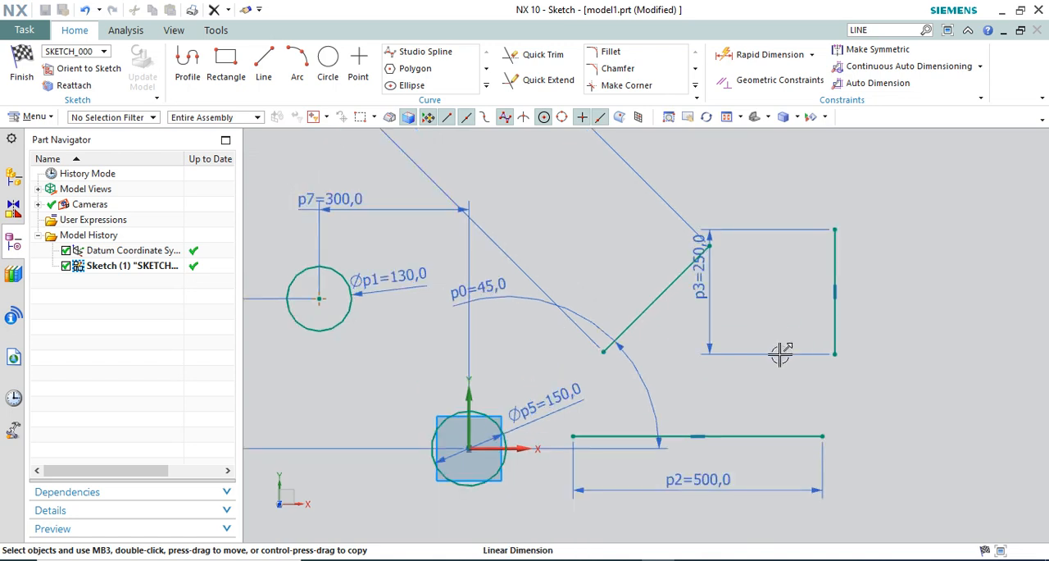
drag(706, 282, 921, 305)
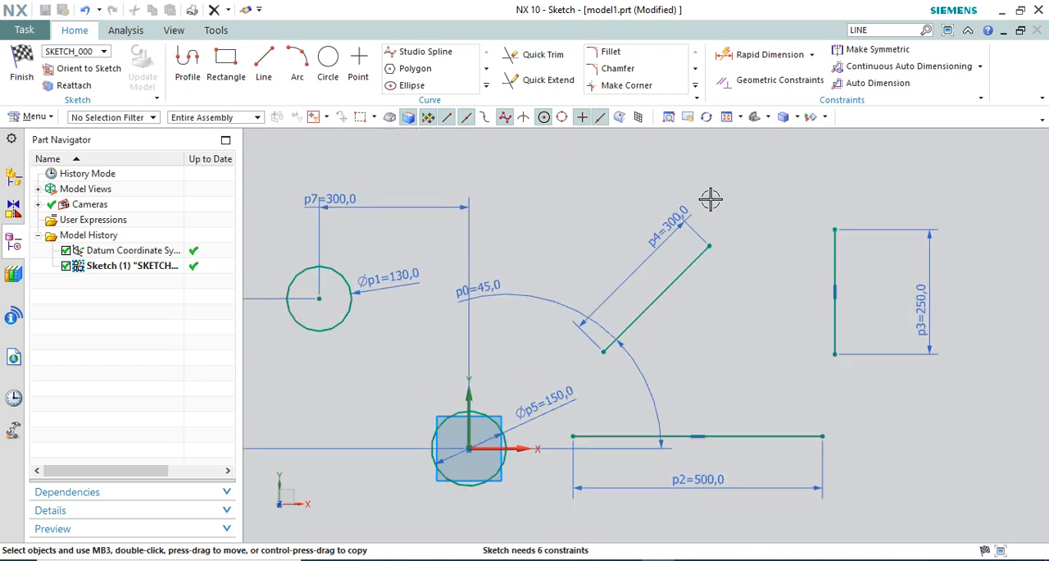
Add a horizontal Rapid Dimension between the upper endpoints of the angled and vertical lines and set it to 0
click(770, 55)
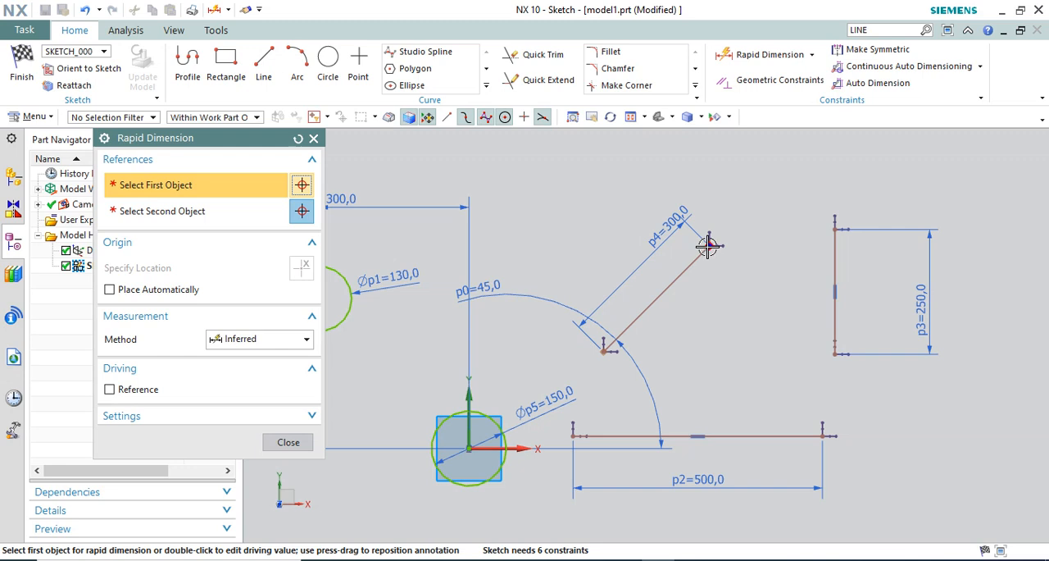
click(708, 246)
click(834, 227)
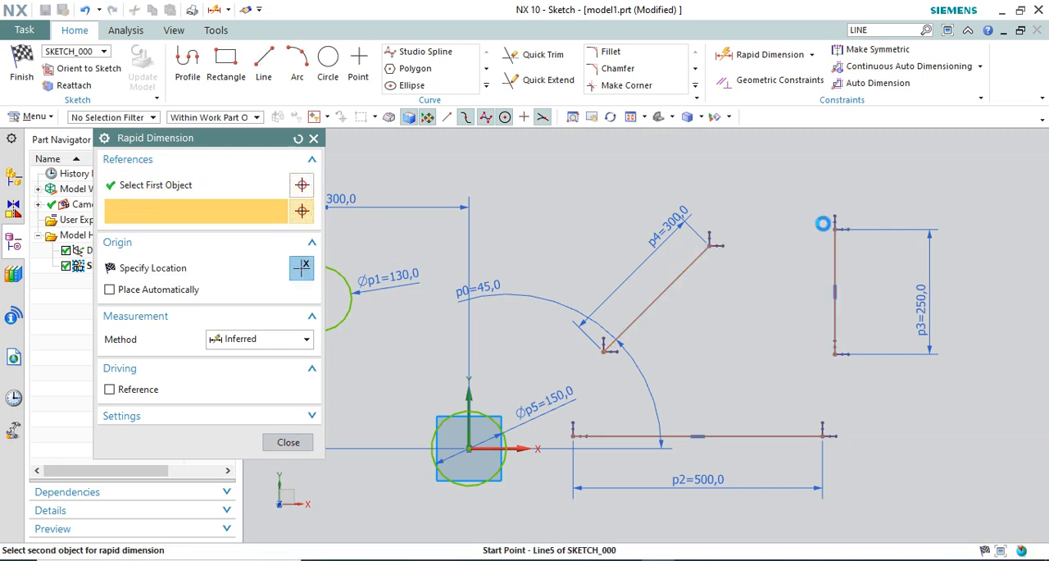
click(879, 168)
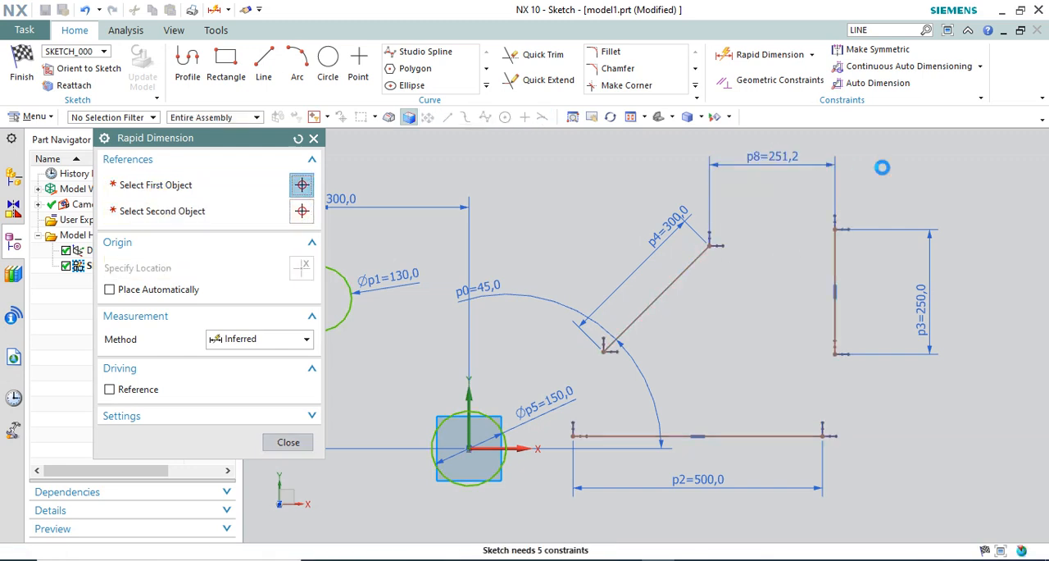
text(0)
key(Return)
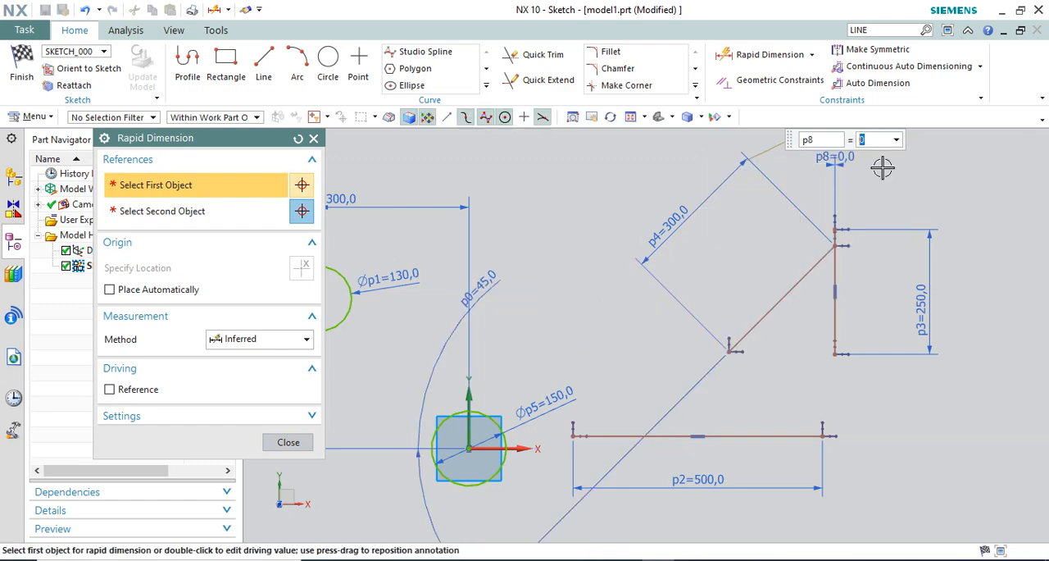
Dimension the vertical distance between the upper endpoints of the angled and vertical lines and set it to 0
scroll(818, 271, up, 5)
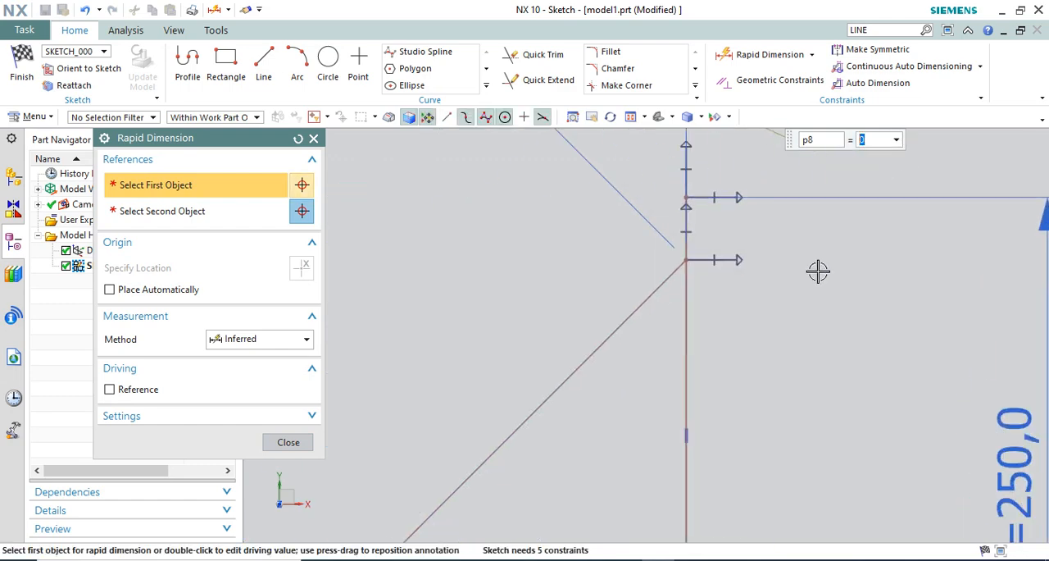
click(686, 259)
click(687, 193)
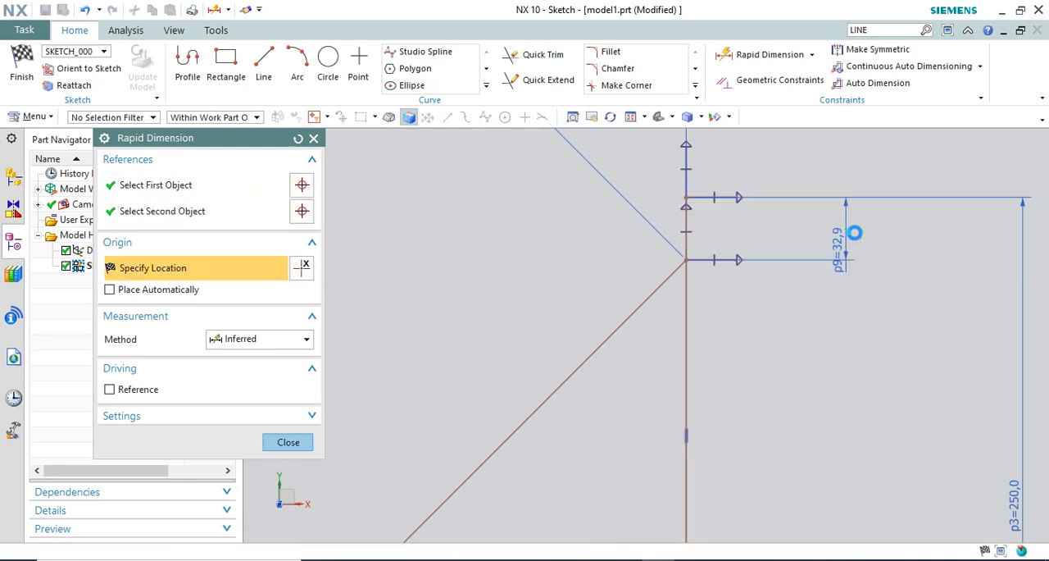
click(855, 233)
text(0)
key(Return)
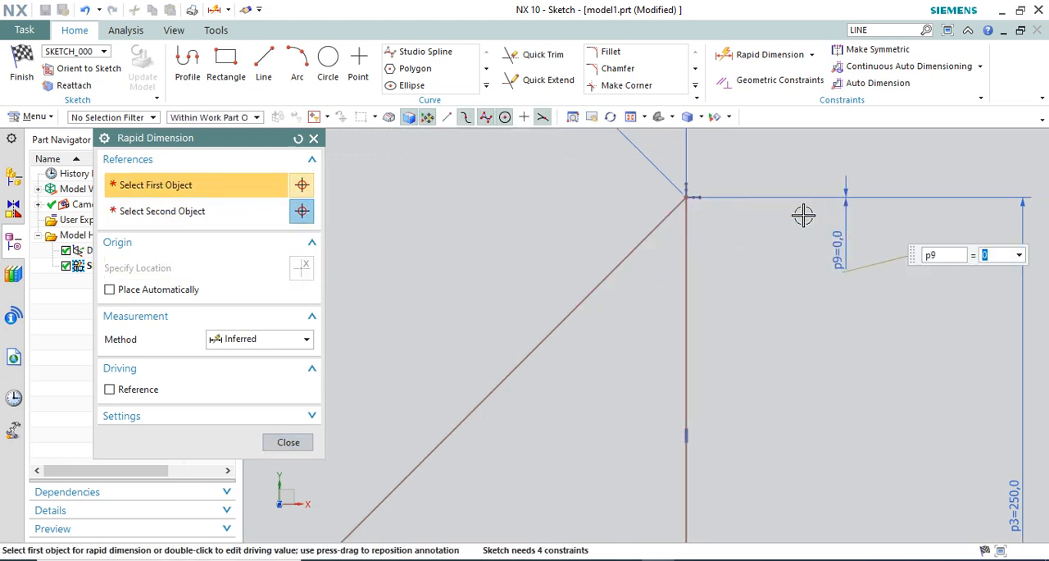
scroll(588, 286, down, 3)
click(288, 442)
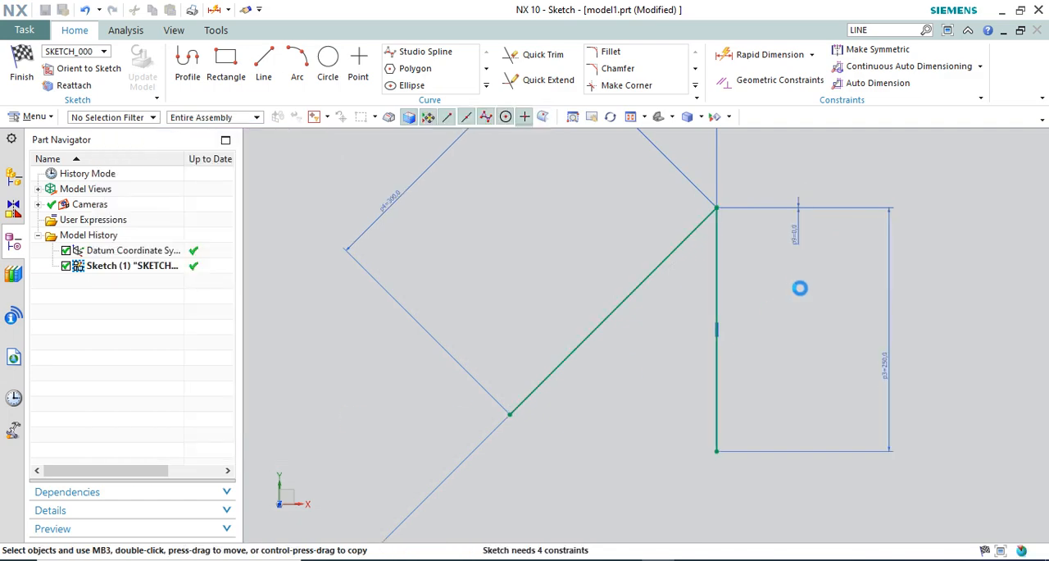
Reposition the vertical and horizontal 0 mm dimensions clear of the two lines' shared upper endpoint
scroll(688, 311, down, 4)
scroll(750, 189, up, 2)
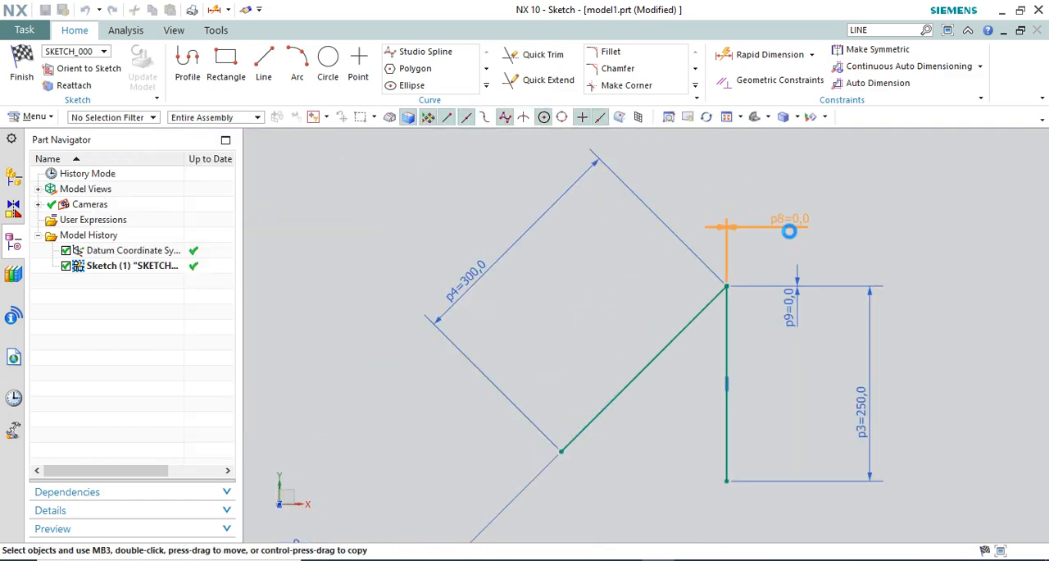
drag(764, 339, 784, 257)
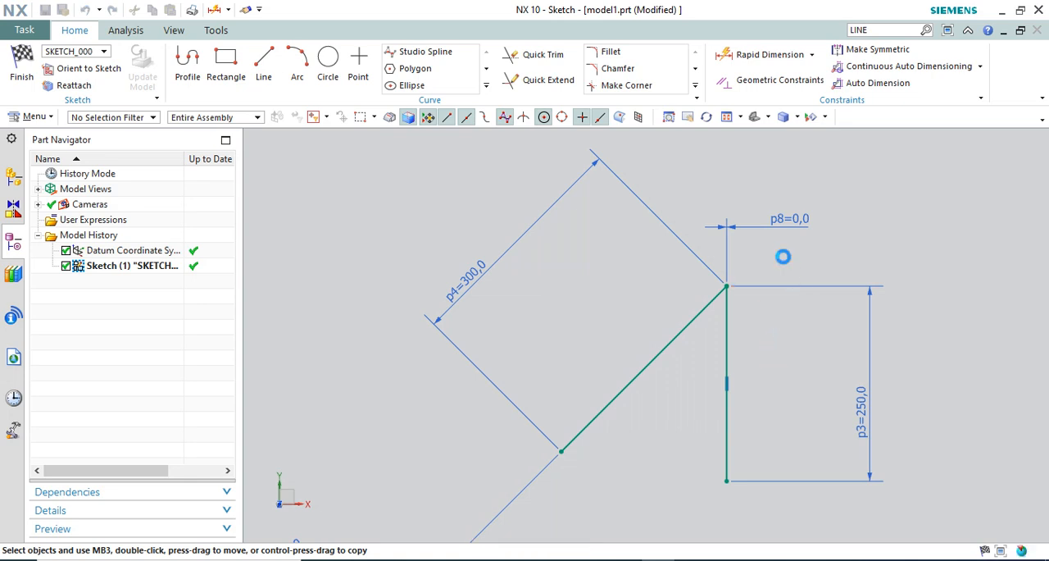
drag(787, 220, 787, 199)
Move the joined angled and vertical lines together to the left, and shift them slightly up by the vertical line
mouse_move(709, 307)
mouse_down()
mouse_move(586, 207)
mouse_move(586, 273)
mouse_up()
scroll(732, 245, down, 2)
scroll(648, 306, up, 2)
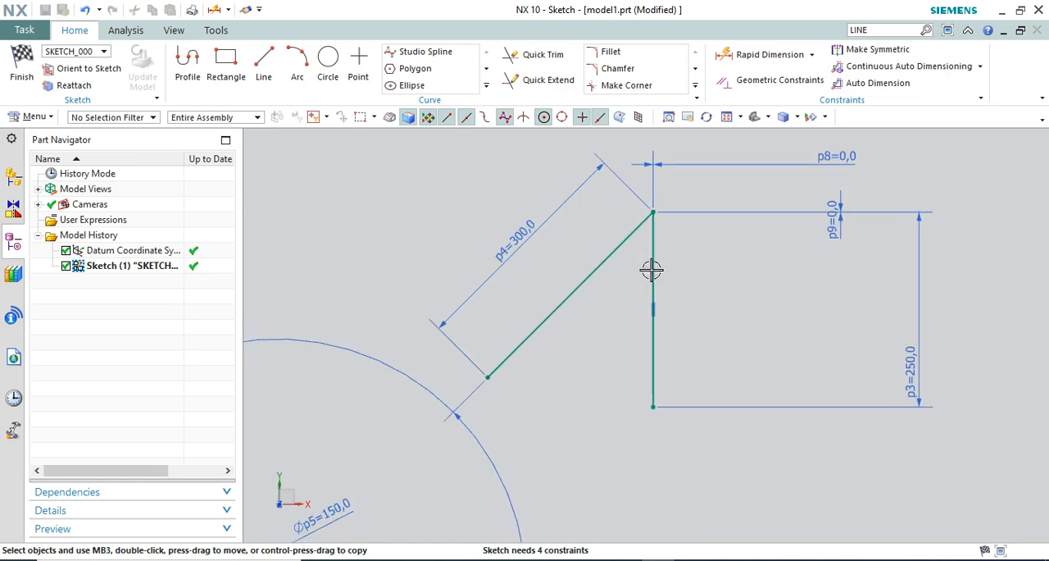
mouse_move(653, 268)
mouse_down()
mouse_move(802, 313)
mouse_move(653, 246)
mouse_up()
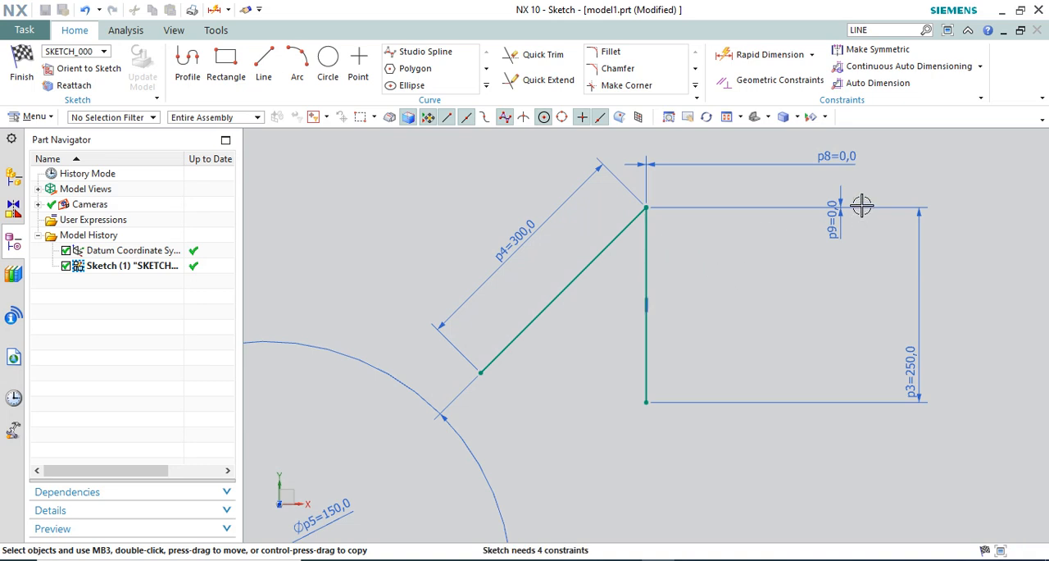
Place the two 0 mm dimensions closer to the shared upper endpoint of the angled and vertical lines
scroll(659, 218, up, 4)
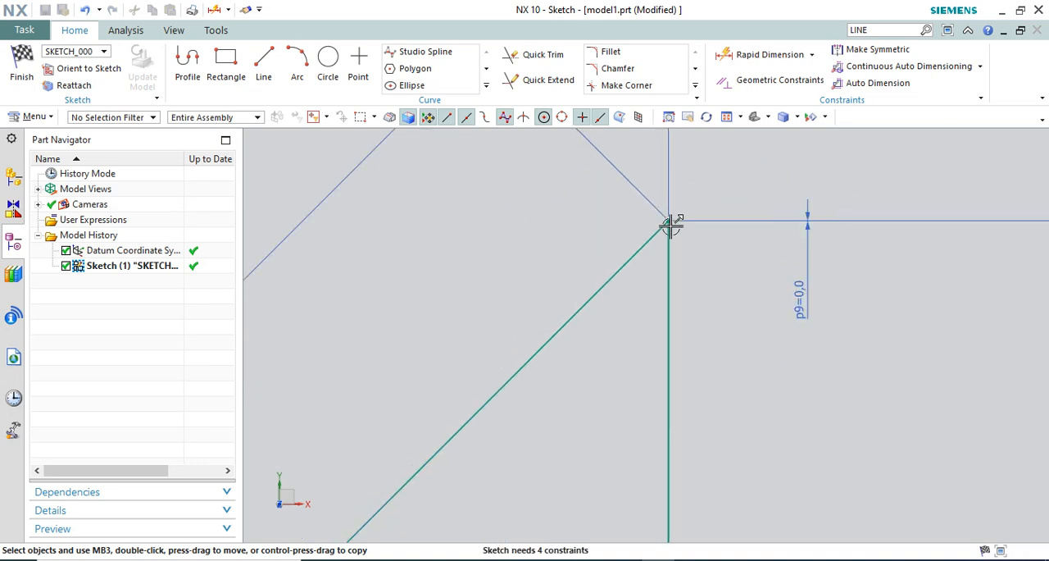
scroll(670, 226, down, 3)
drag(871, 194, 755, 204)
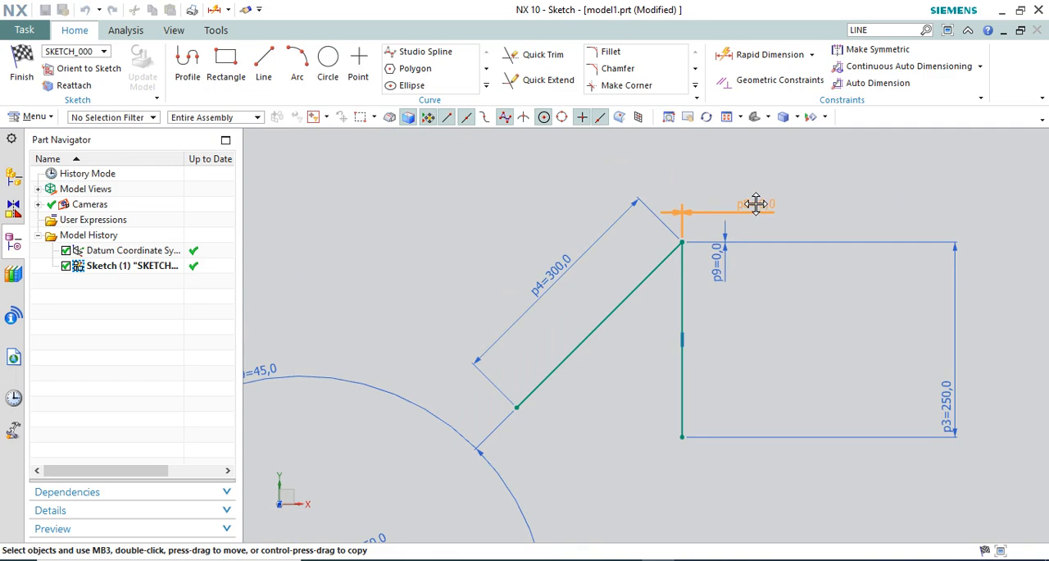
Reposition the 45° angular dimension between the origin circle and the angled line's lower endpoint
scroll(716, 242, up, 2)
scroll(695, 221, down, 3)
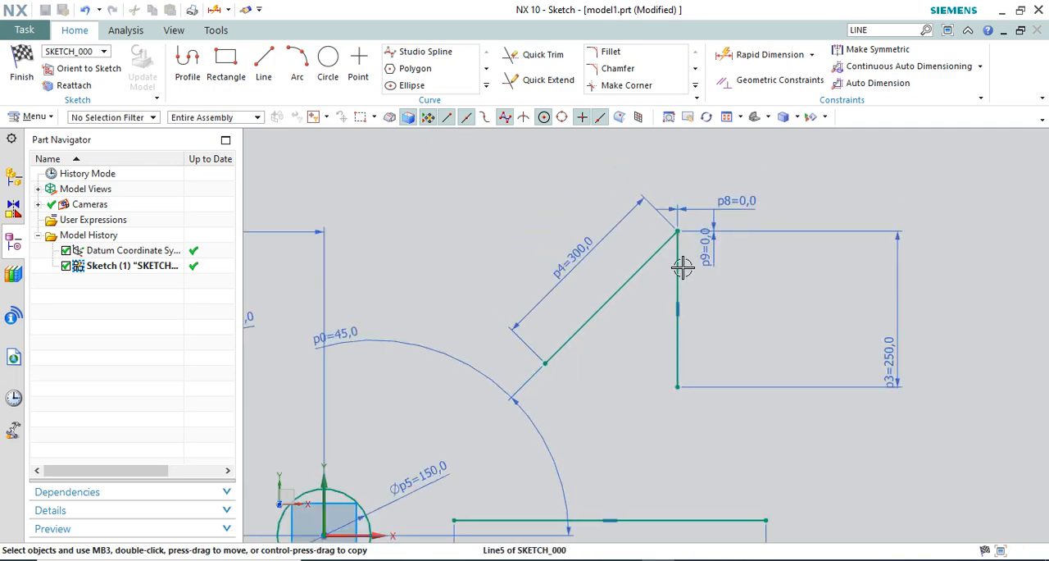
scroll(682, 267, down, 2)
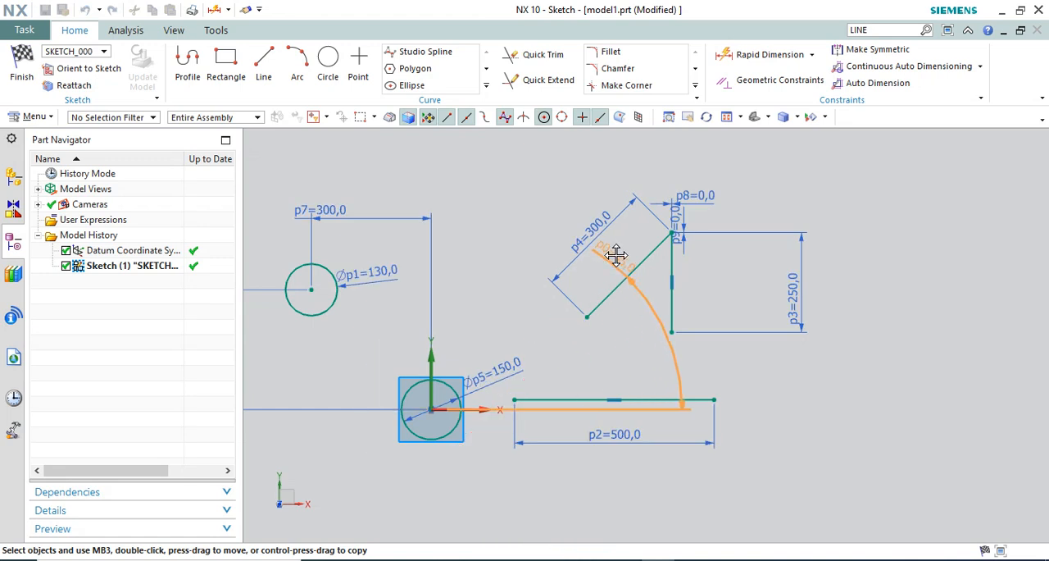
drag(617, 254, 489, 327)
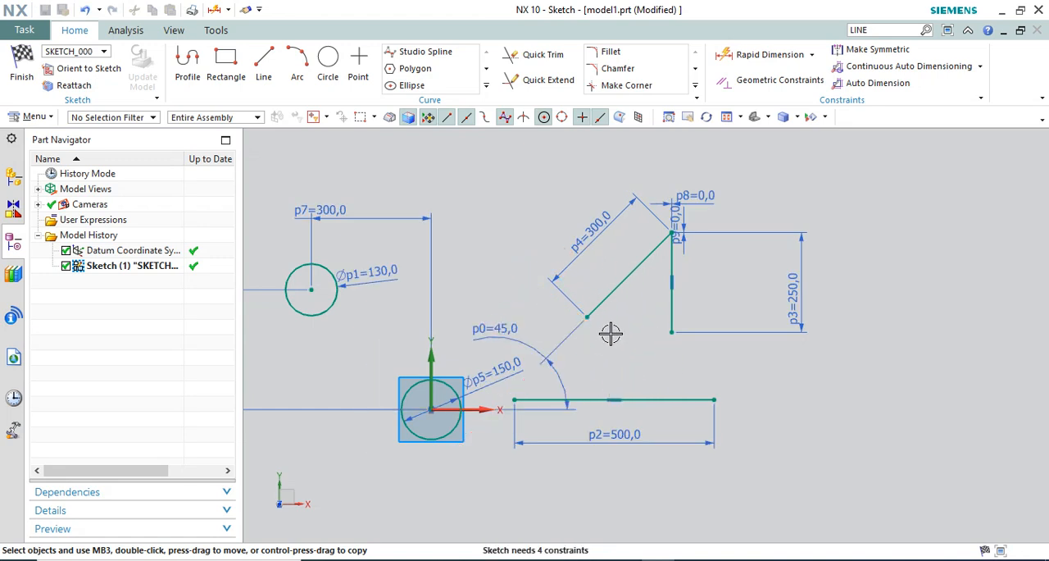
Separate the two 0 mm dimensions, moving the horizontal one slightly up and the vertical one to the right of the shared endpoint
scroll(610, 334, up, 2)
scroll(644, 330, down, 1)
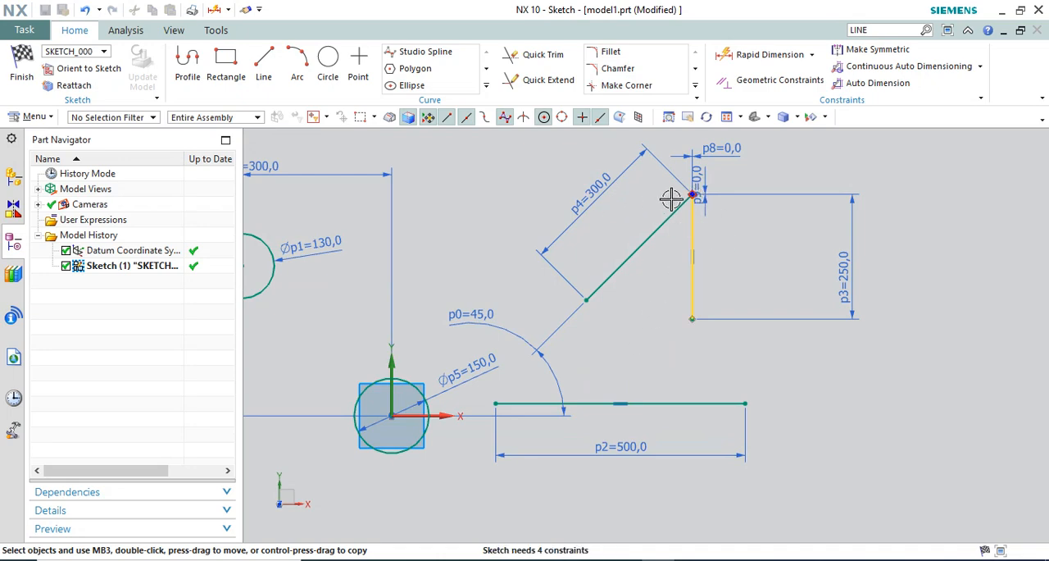
scroll(668, 191, up, 2)
scroll(740, 265, down, 2)
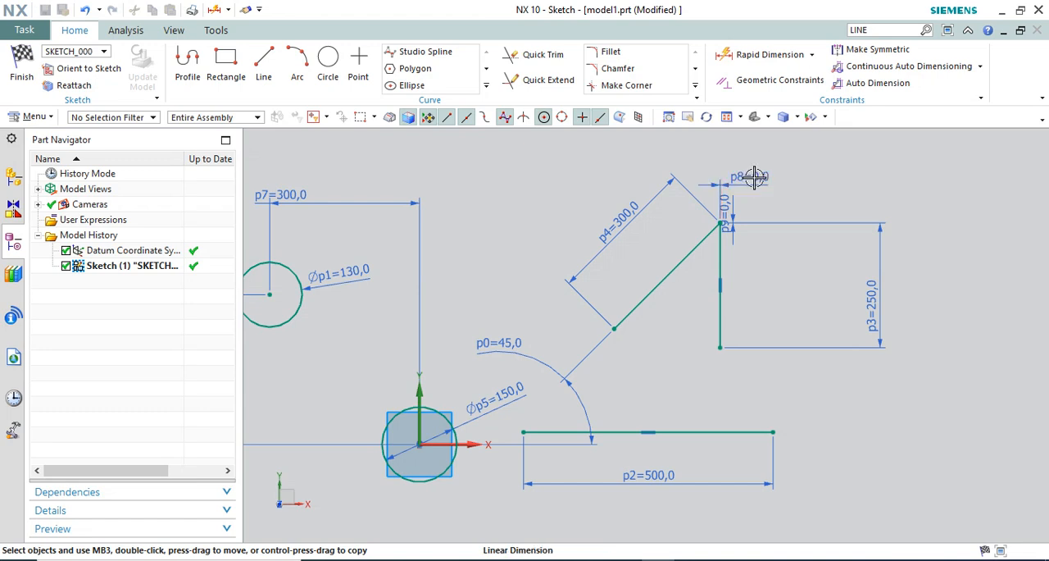
drag(754, 176, 754, 168)
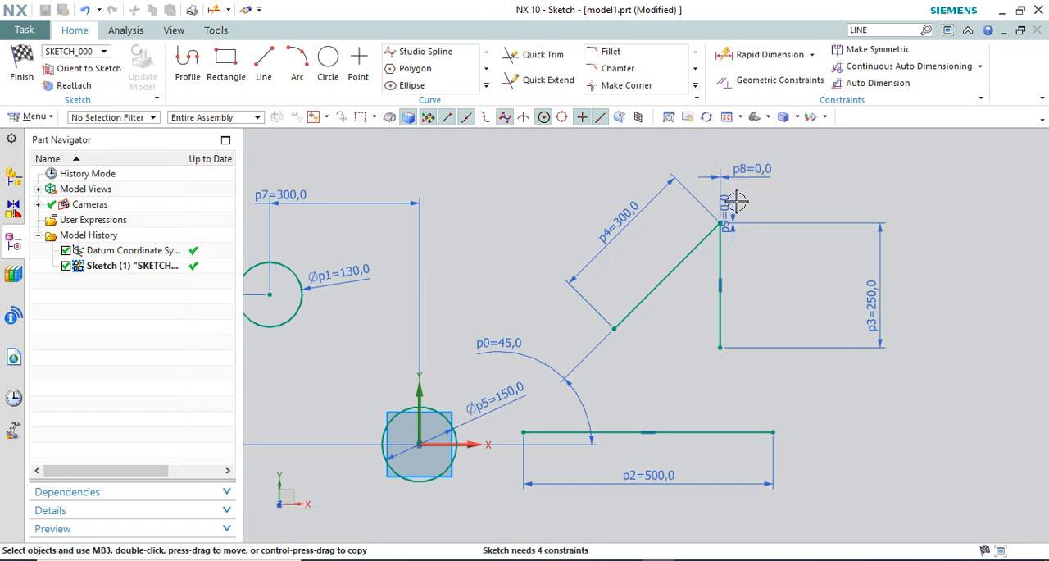
drag(736, 201, 836, 204)
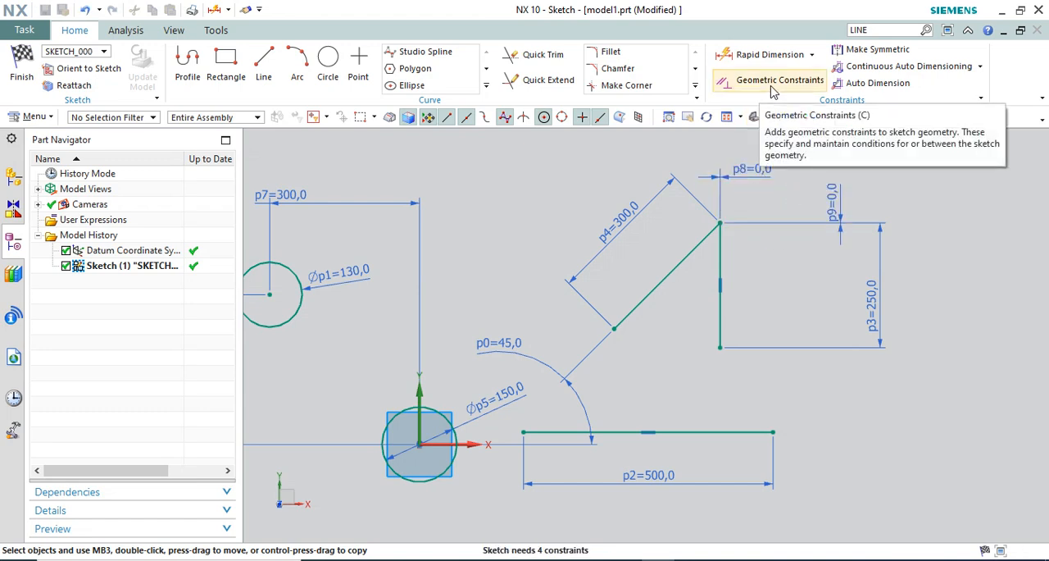
Turn off the Geometric Constraints notice and make the horizontal line's right endpoint coincident with the vertical line's lower endpoint
click(769, 83)
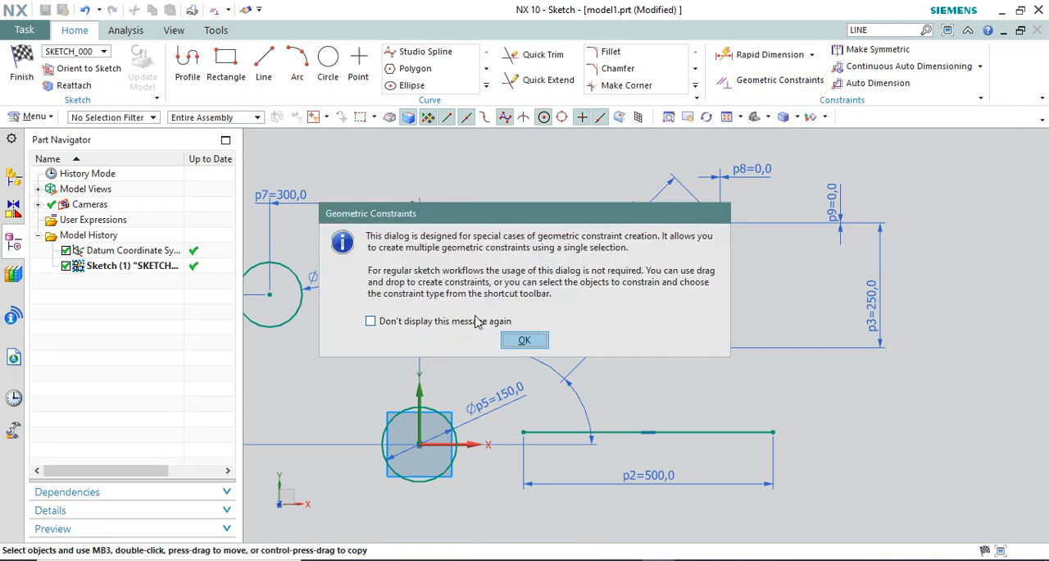
click(408, 322)
click(525, 339)
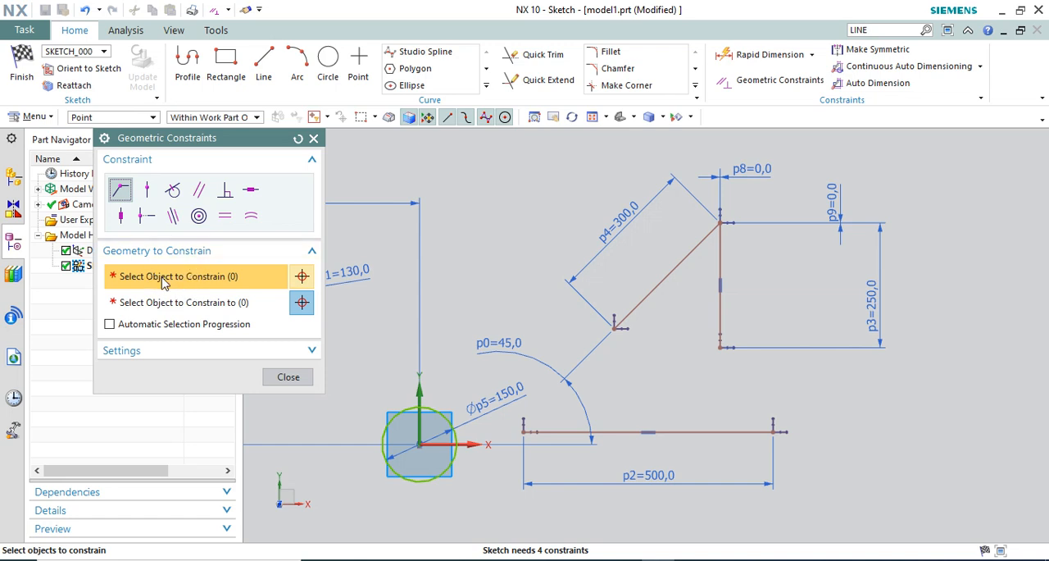
click(773, 430)
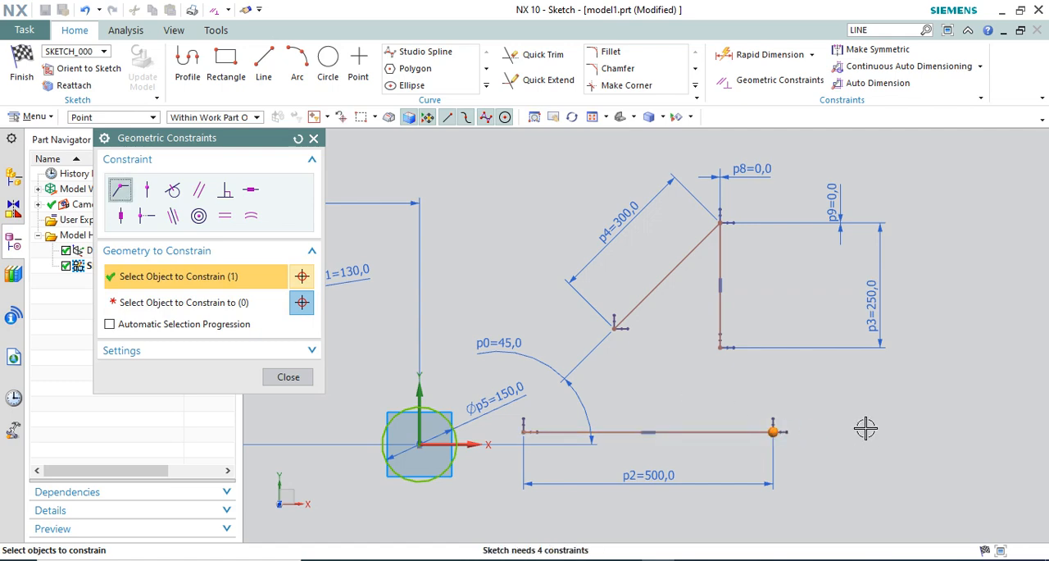
click(215, 304)
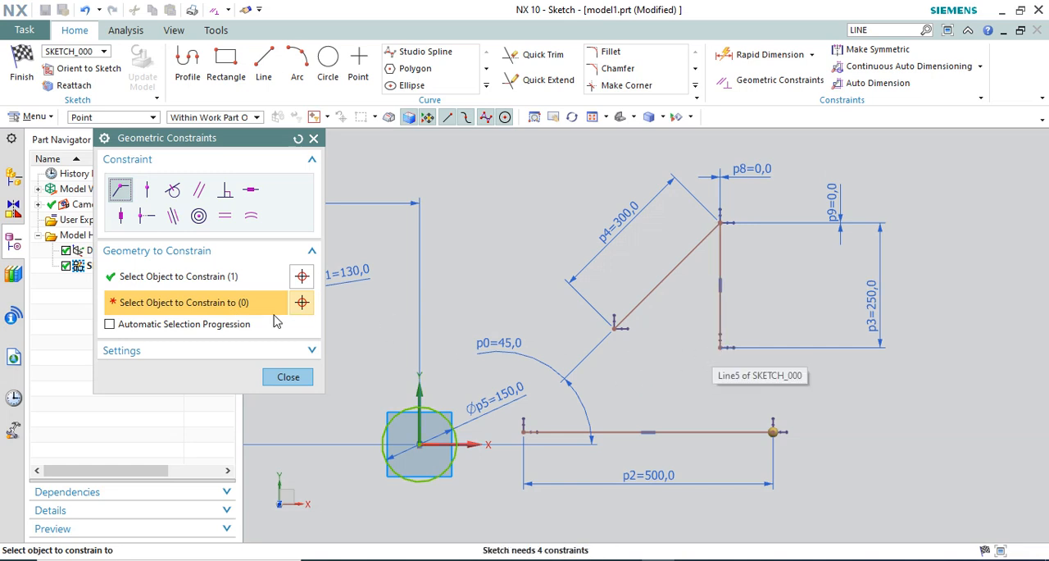
click(721, 349)
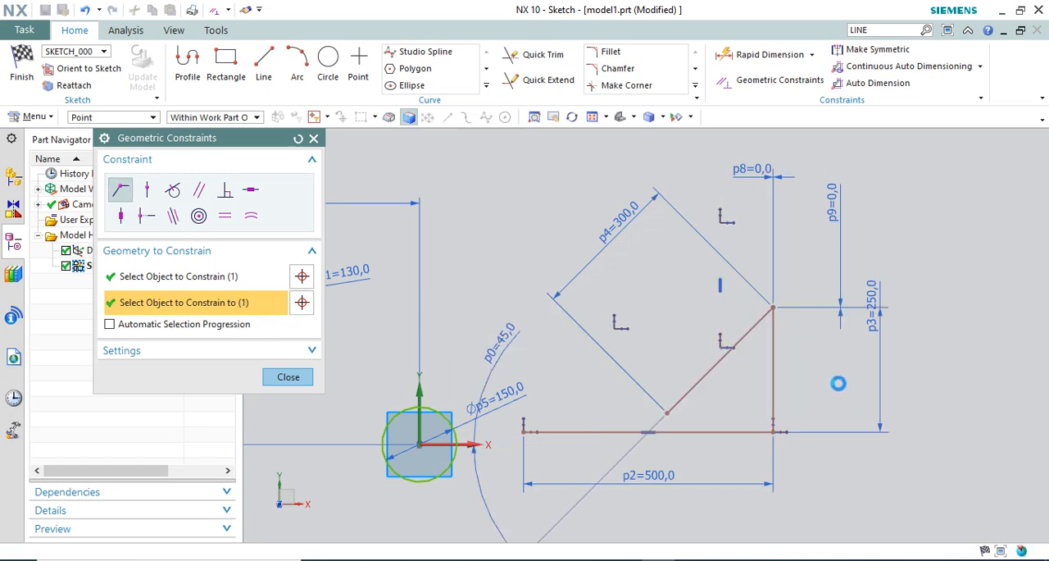
scroll(624, 277, down, 2)
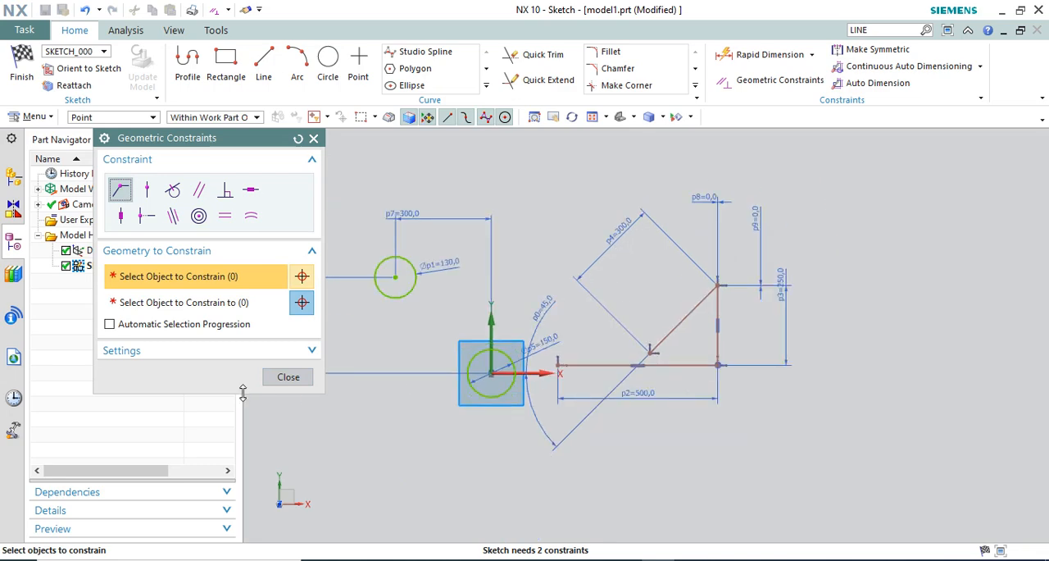
click(288, 376)
Move the three joined lines together to the right, first by their shared lower corner and again by the vertical line
scroll(715, 353, up, 4)
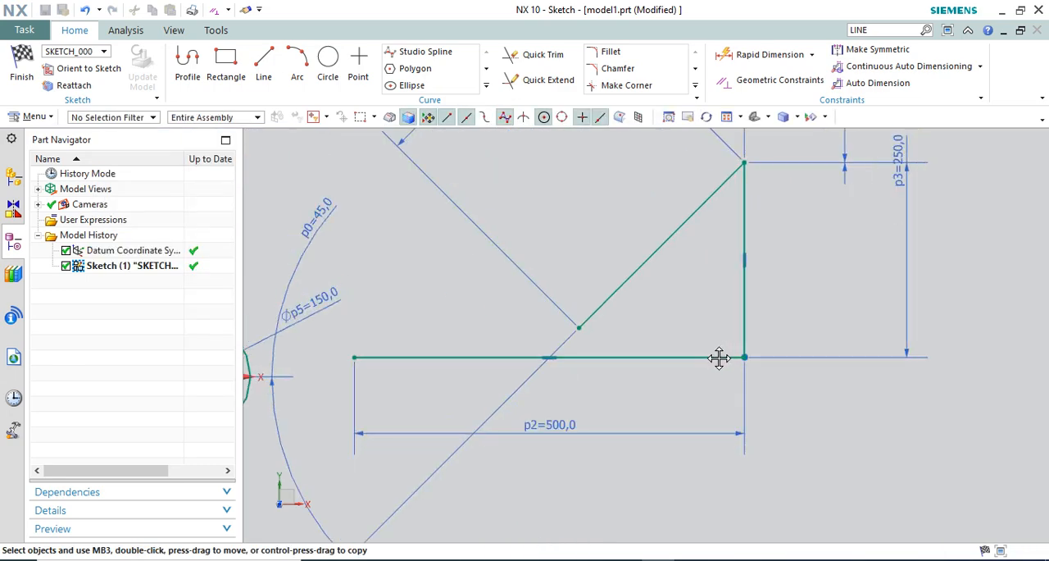
drag(745, 358, 825, 381)
drag(773, 341, 822, 323)
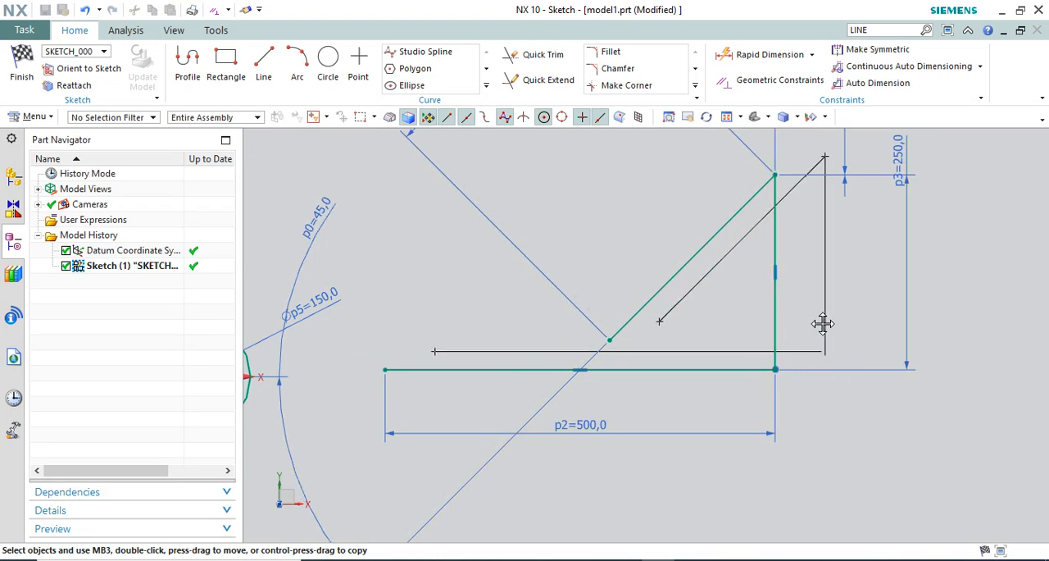
scroll(483, 277, down, 2)
scroll(604, 264, up, 1)
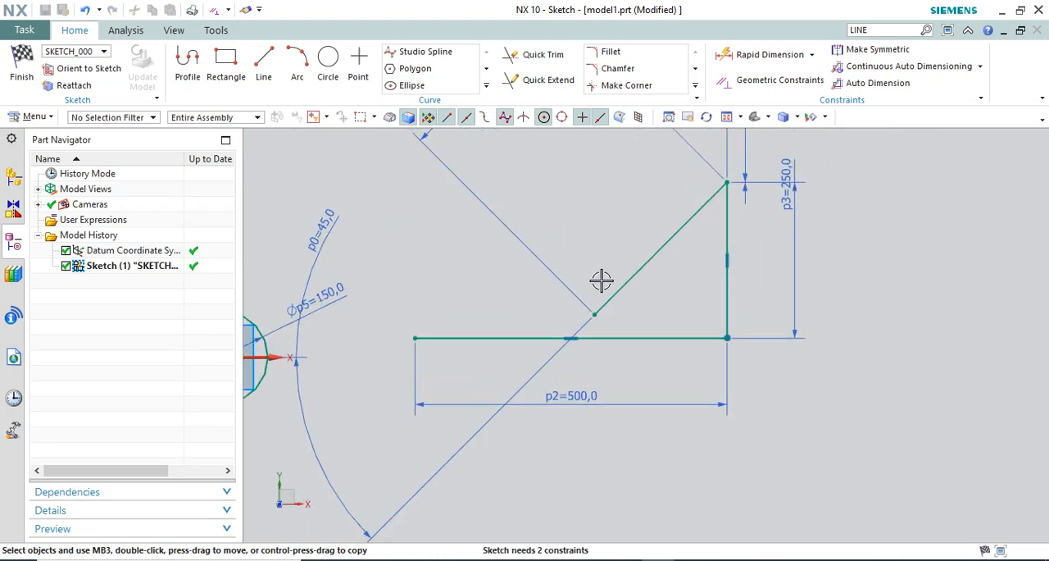
scroll(587, 349, down, 2)
scroll(595, 330, up, 1)
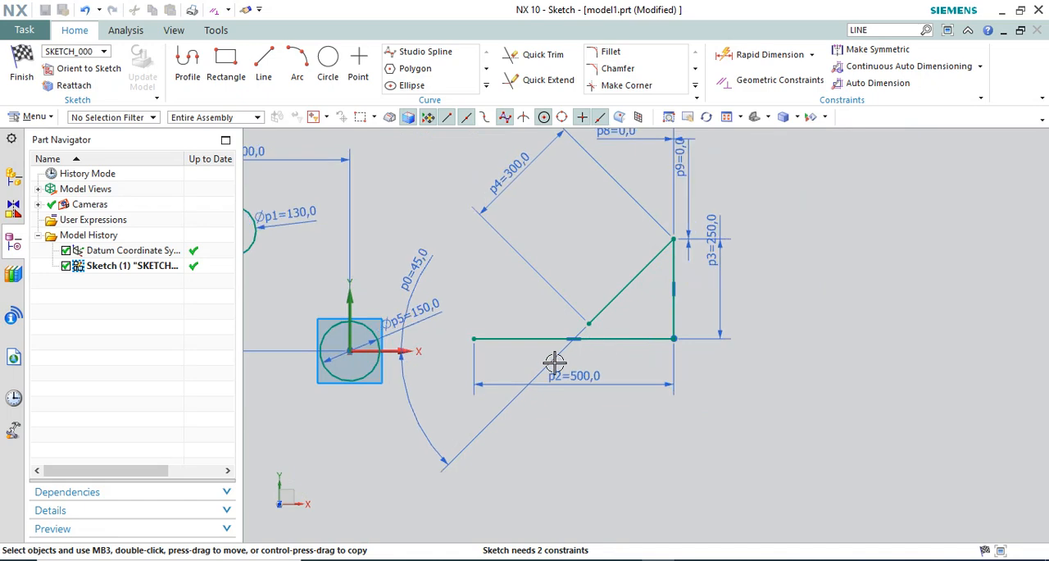
Reposition the 45° angular dimension beside the angled line
mouse_move(427, 286)
mouse_down()
mouse_move(468, 314)
mouse_move(632, 306)
mouse_move(686, 339)
mouse_move(695, 396)
mouse_up()
scroll(623, 332, up, 2)
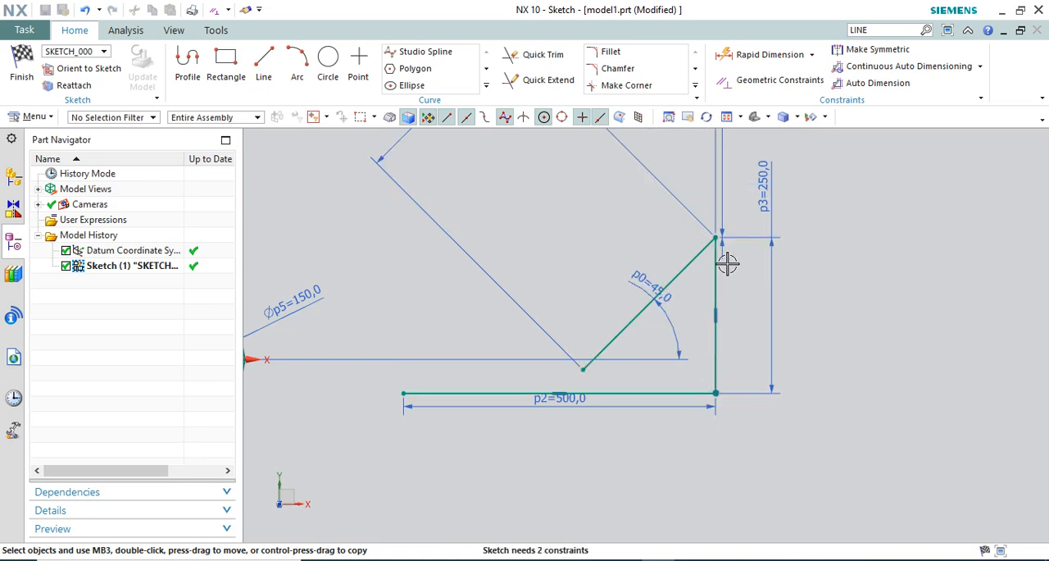
scroll(668, 307, down, 3)
scroll(660, 326, up, 2)
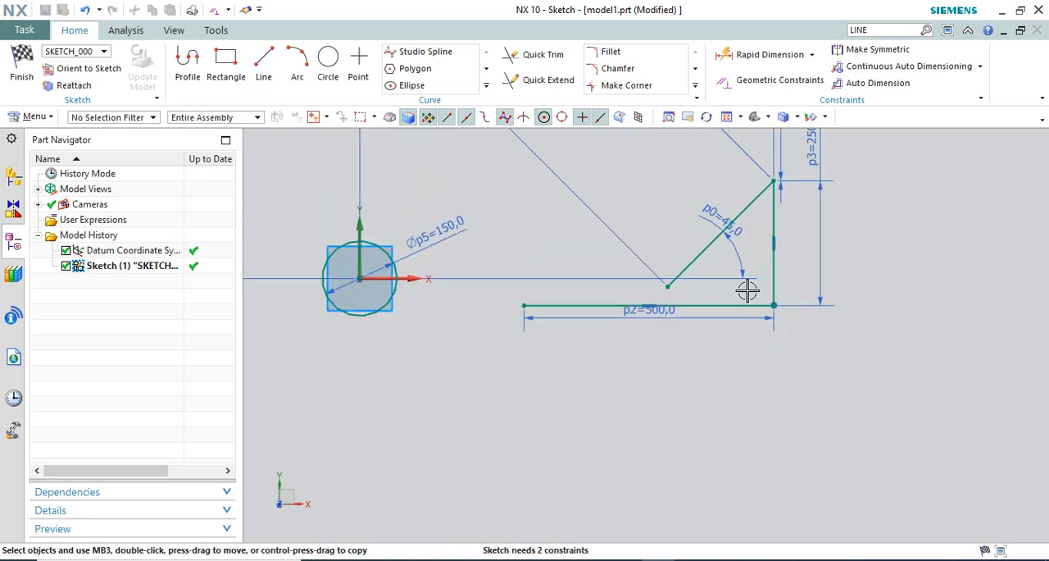
scroll(740, 265, up, 2)
scroll(808, 335, down, 2)
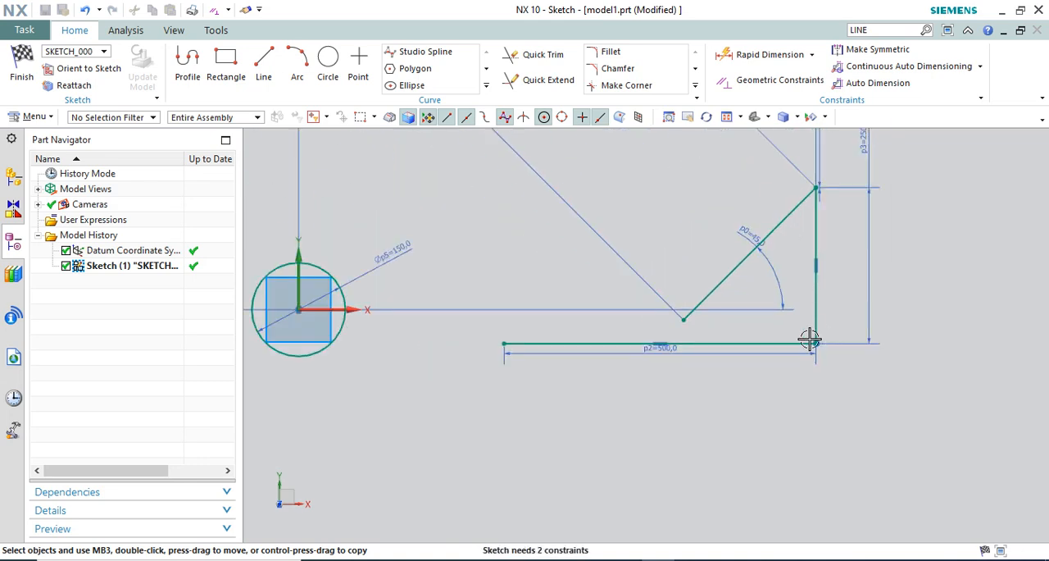
scroll(588, 321, up, 1)
Move the three joined lines together upward so the horizontal line sits above the X axis
mouse_move(606, 303)
mouse_down()
mouse_move(609, 272)
mouse_move(644, 288)
mouse_move(648, 313)
mouse_move(599, 216)
mouse_up()
scroll(537, 313, down, 1)
scroll(338, 313, up, 1)
scroll(597, 364, down, 2)
scroll(617, 348, up, 2)
scroll(667, 356, down, 3)
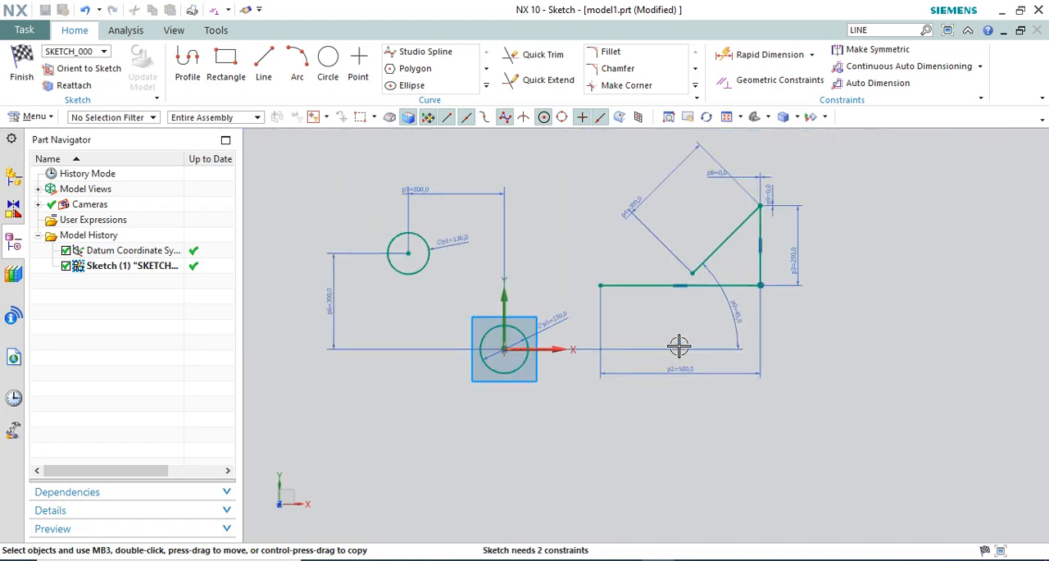
Apply a Collinear constraint between the 500 mm horizontal line and the X axis
scroll(679, 346, down, 1)
click(734, 80)
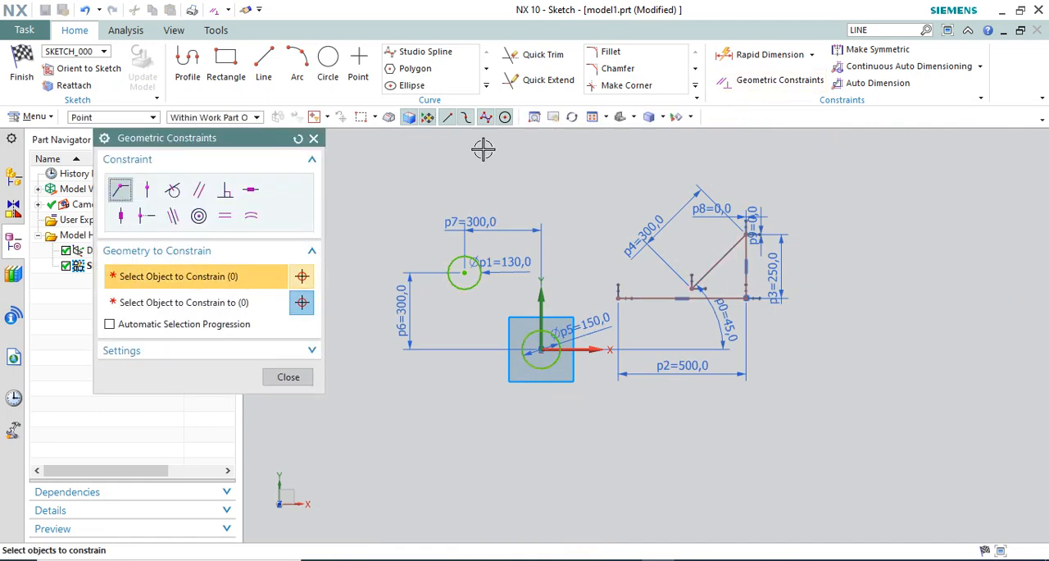
click(173, 216)
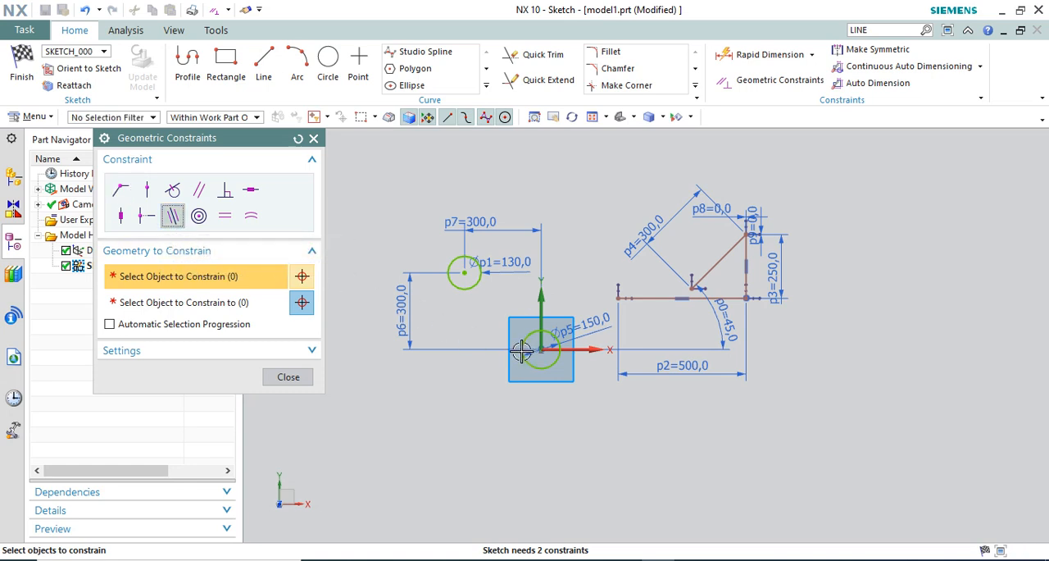
scroll(522, 351, up, 2)
click(737, 268)
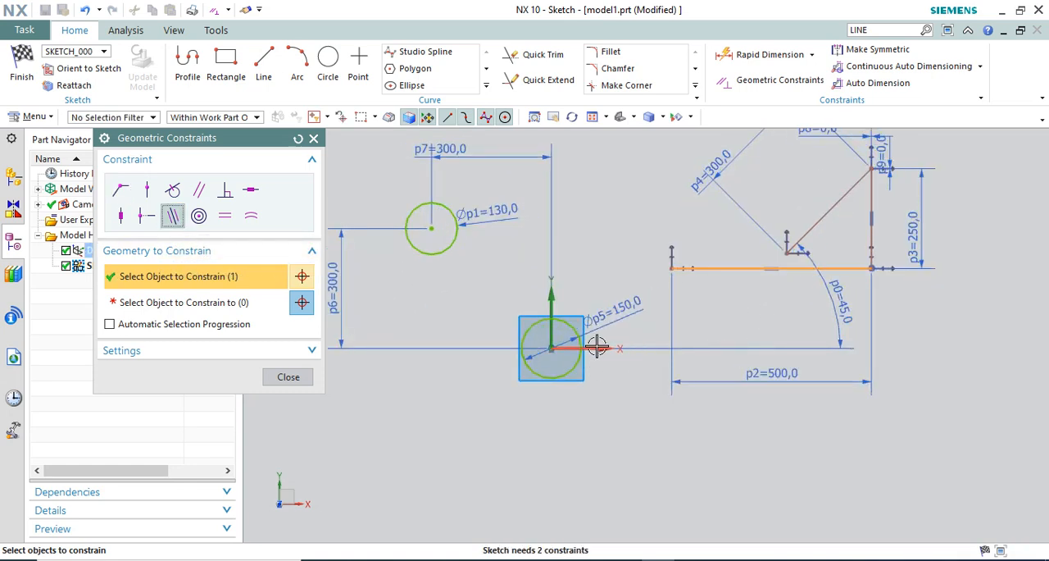
click(240, 301)
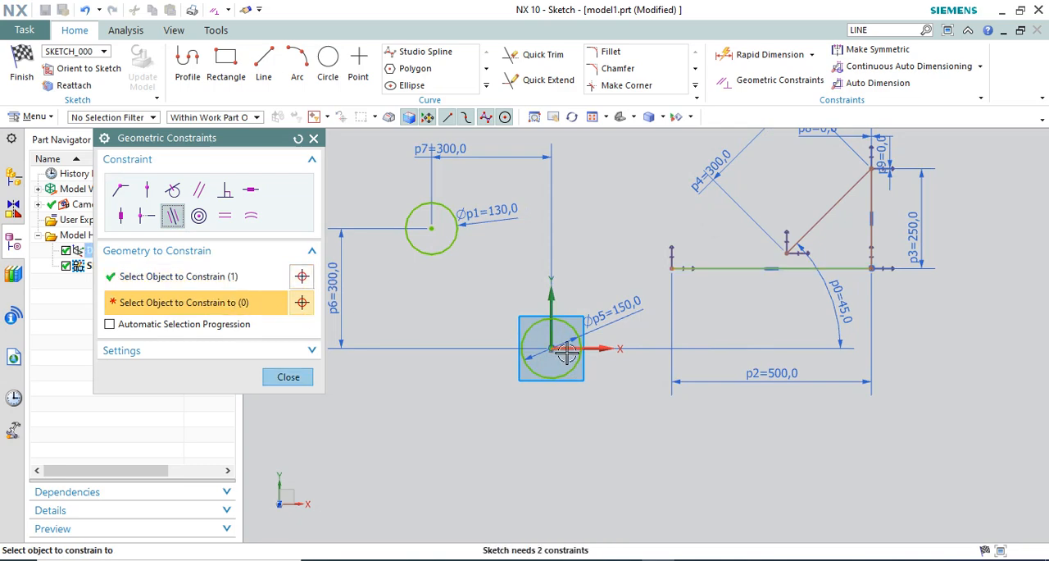
click(599, 350)
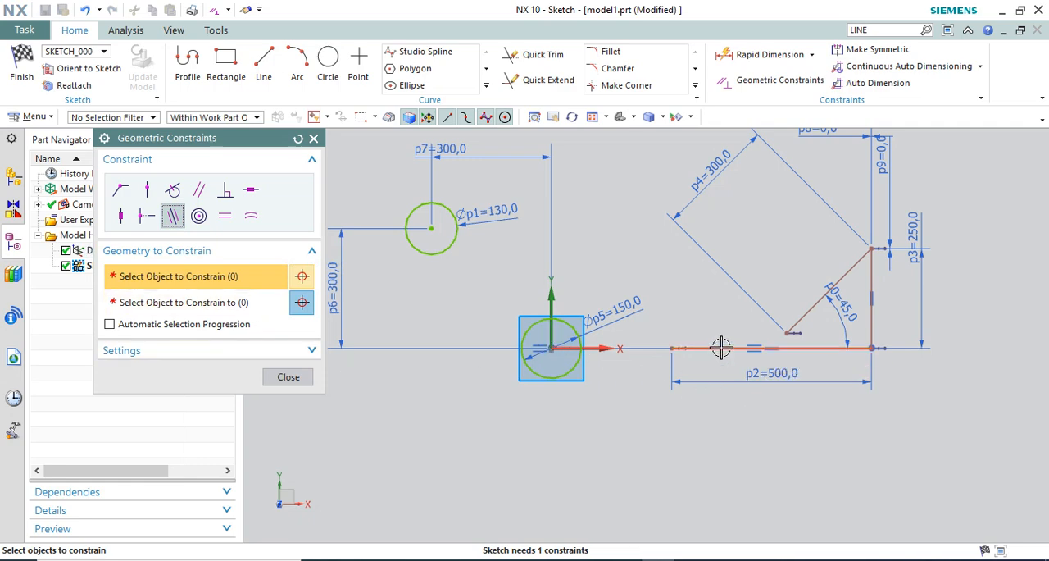
scroll(721, 347, up, 1)
scroll(613, 388, down, 1)
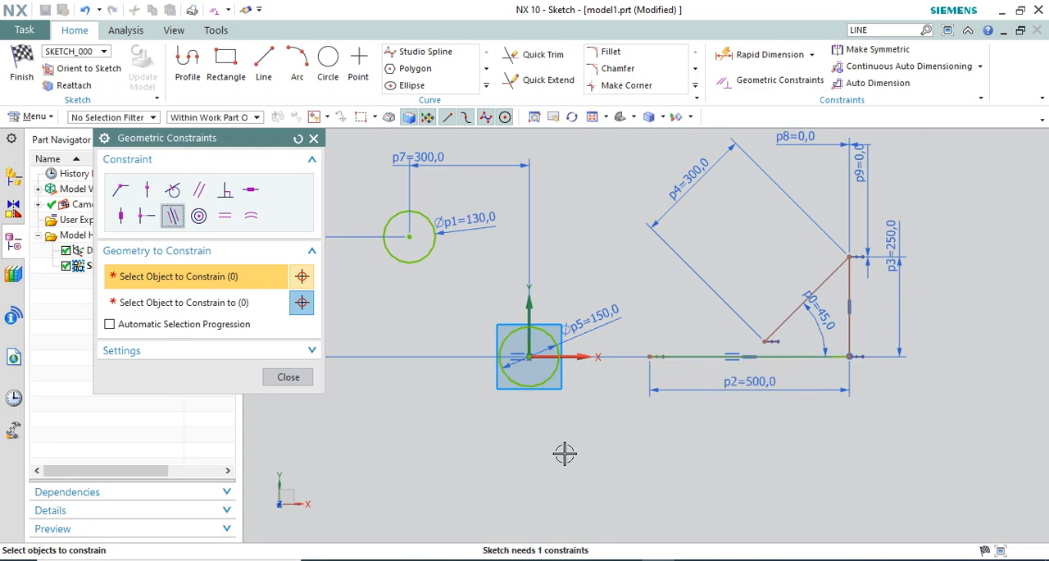
click(282, 382)
Slide the joined lines along the X axis by the vertical line, ending close to the origin circle, and try moving them off the axis
scroll(951, 309, up, 2)
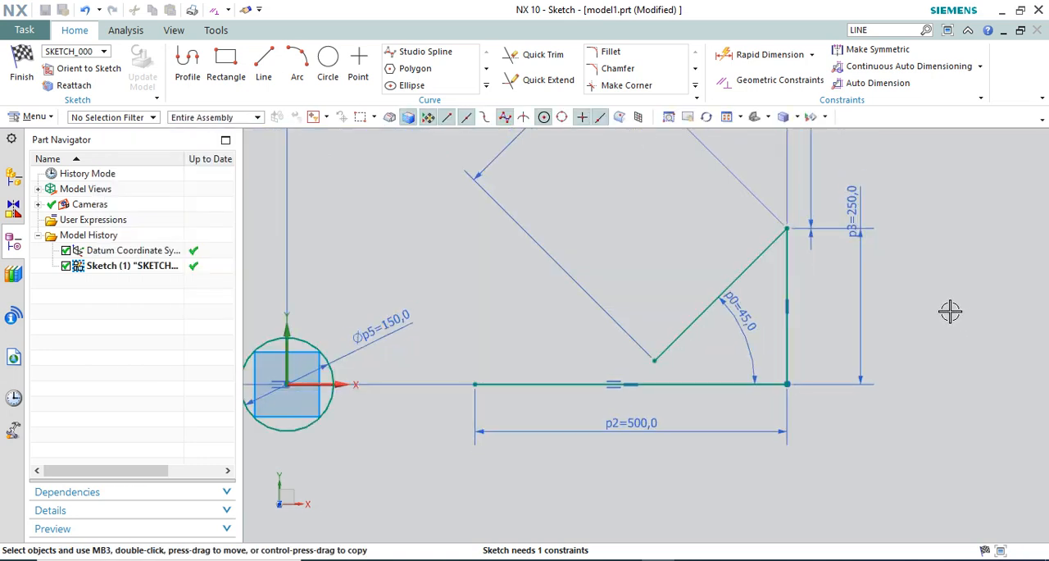
scroll(804, 328, down, 1)
drag(794, 287, 860, 292)
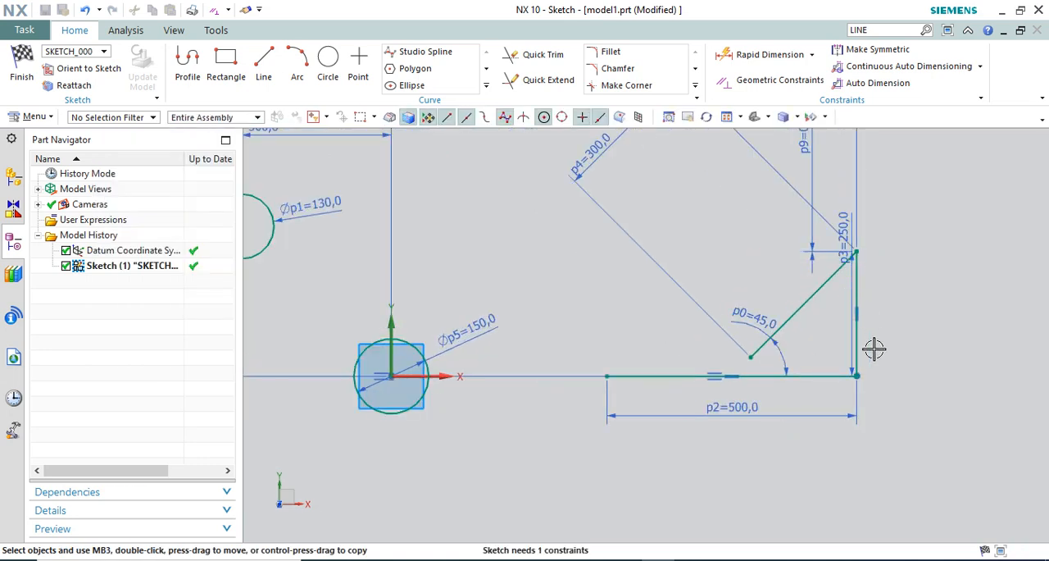
scroll(739, 204, down, 2)
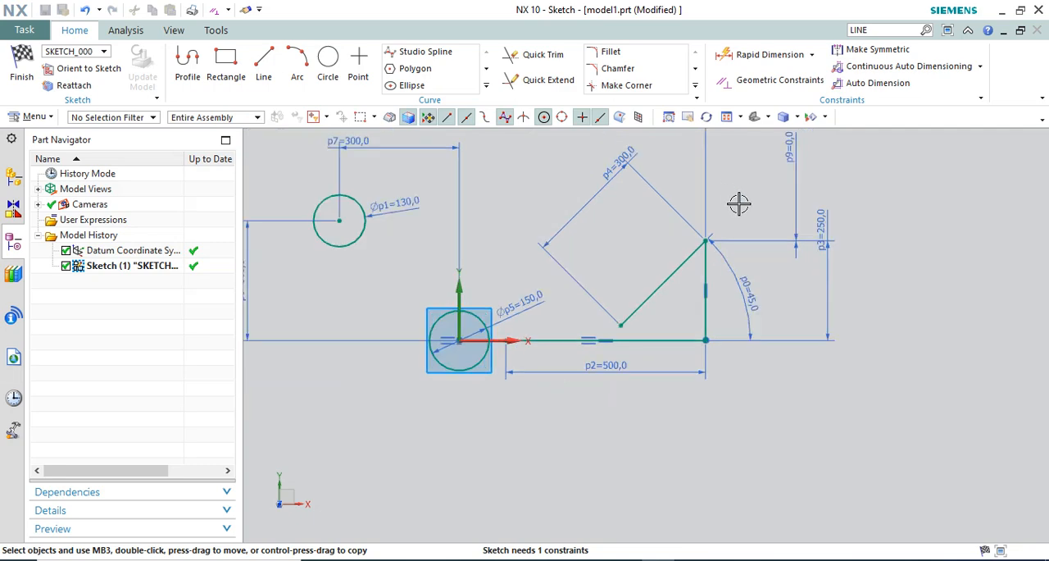
scroll(712, 306, up, 2)
mouse_move(713, 279)
mouse_down()
mouse_move(828, 293)
mouse_move(894, 284)
mouse_move(773, 193)
mouse_move(772, 167)
mouse_up()
drag(755, 217, 766, 167)
drag(793, 238, 908, 249)
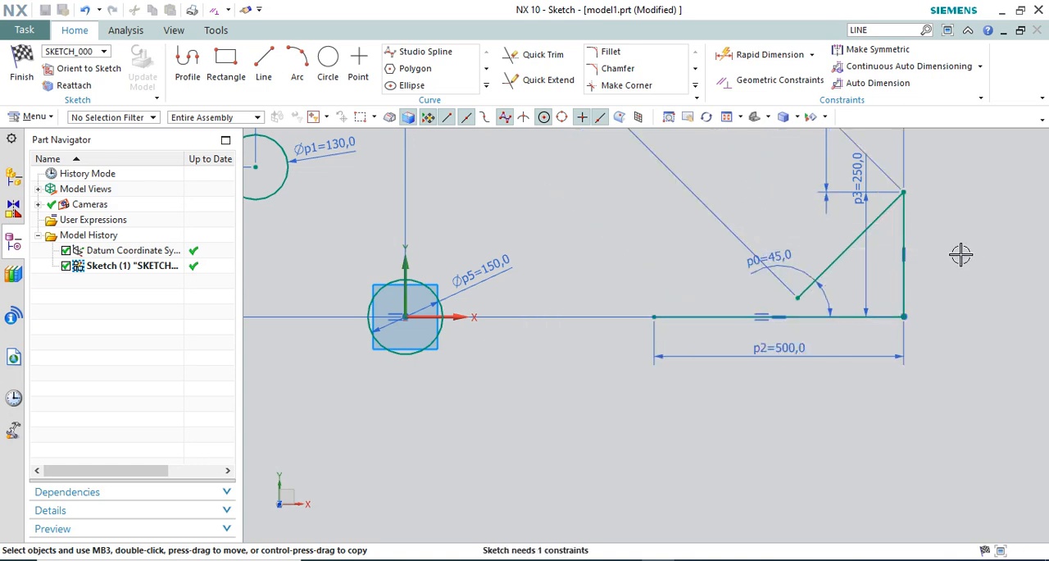
Dimension the horizontal distance from the sketch origin to the near endpoint of the 500 mm line and set it to 150 mm
click(751, 55)
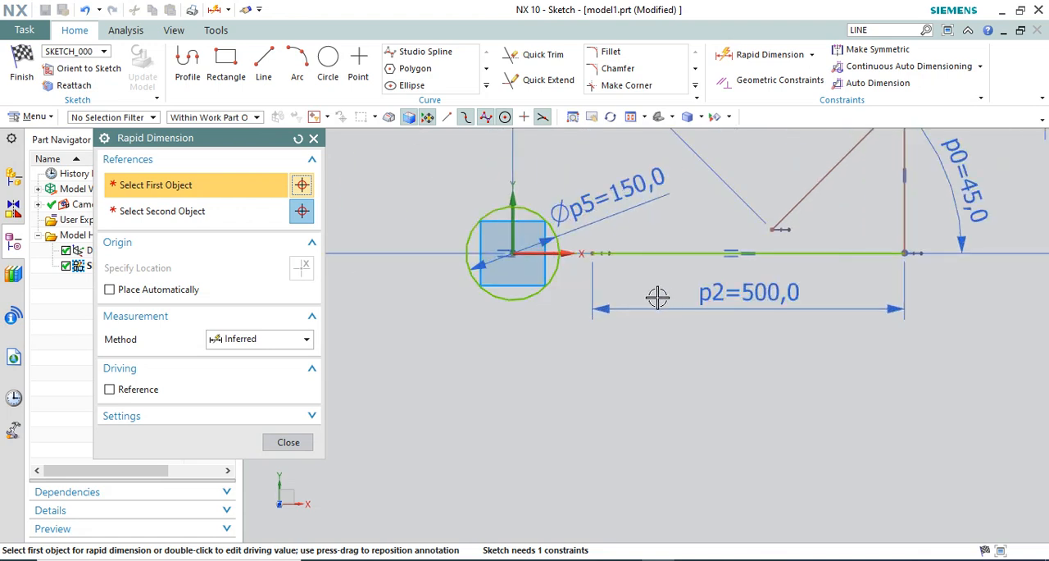
scroll(540, 256, up, 3)
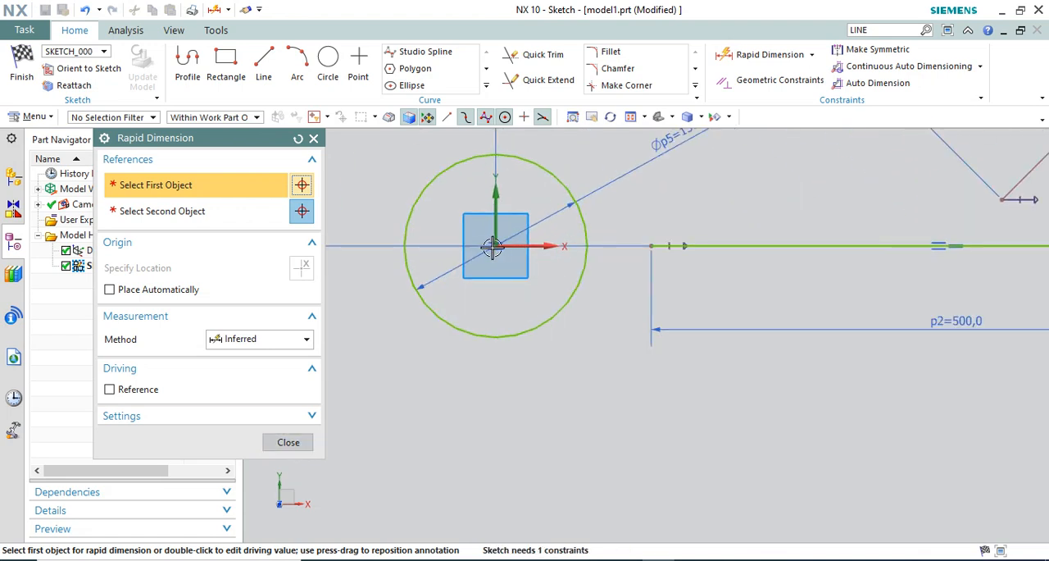
click(492, 246)
scroll(476, 264, down, 2)
scroll(587, 296, up, 2)
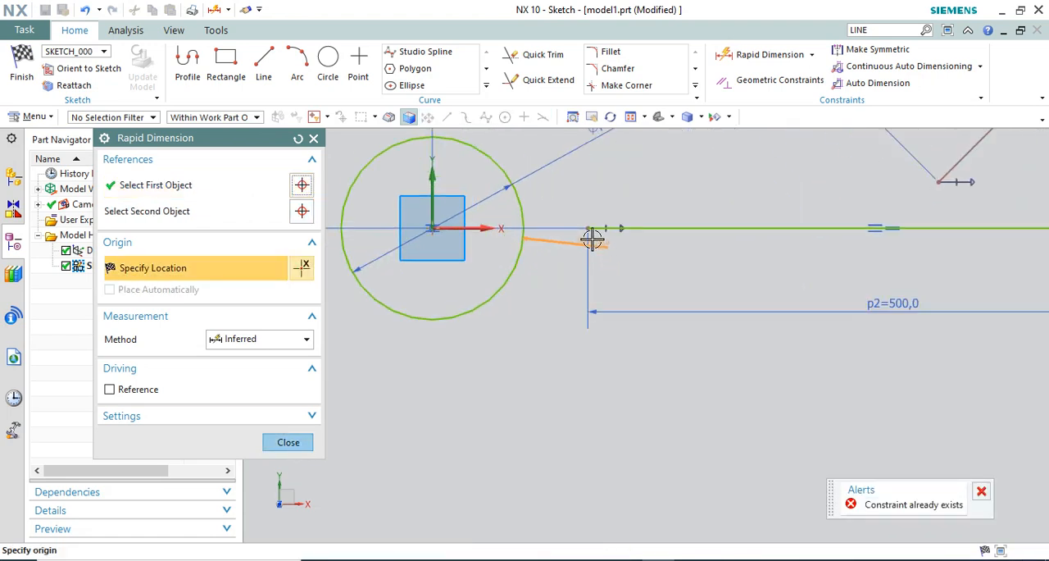
click(588, 228)
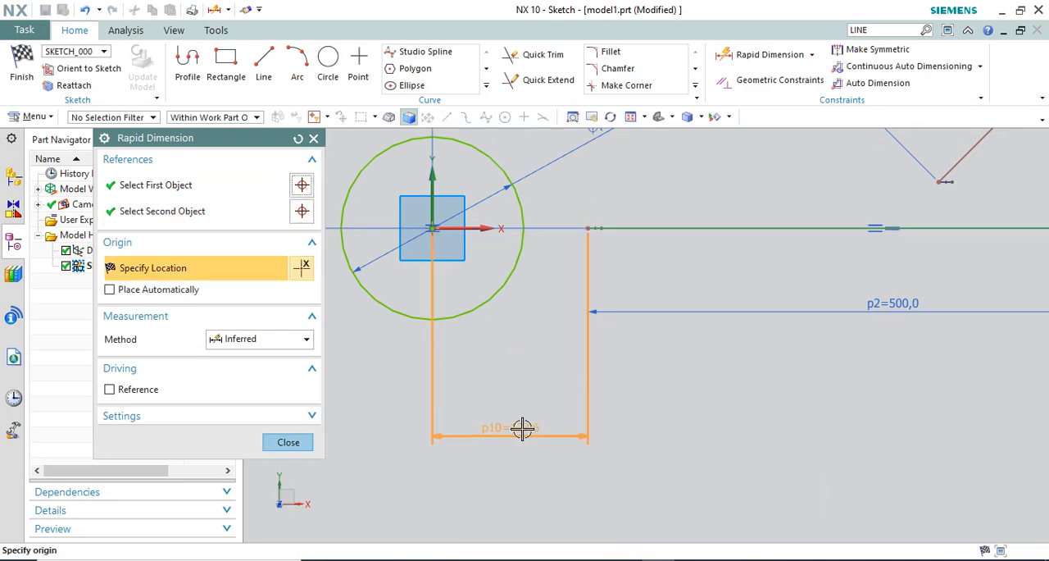
click(520, 425)
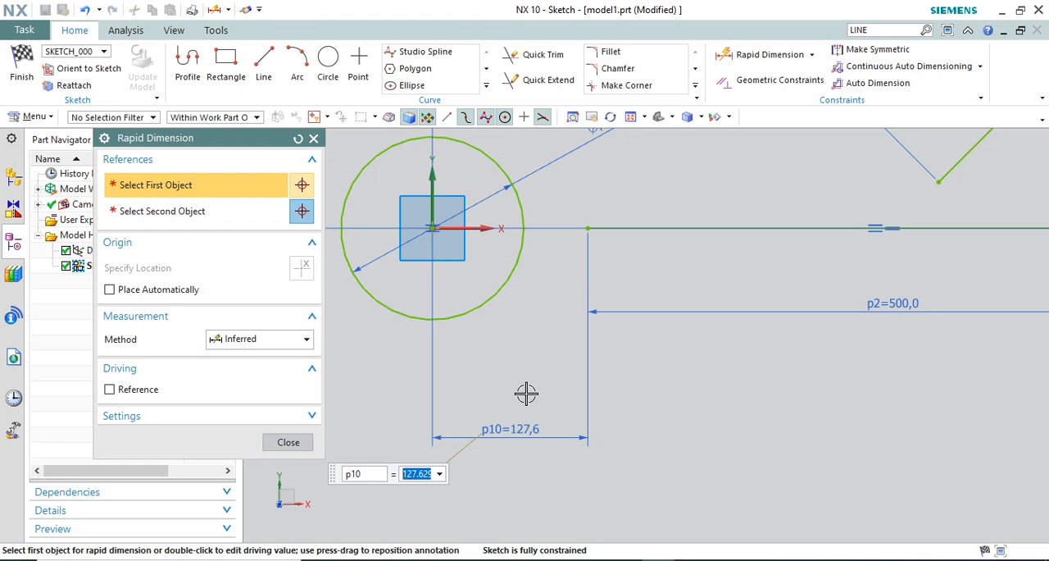
key(Return)
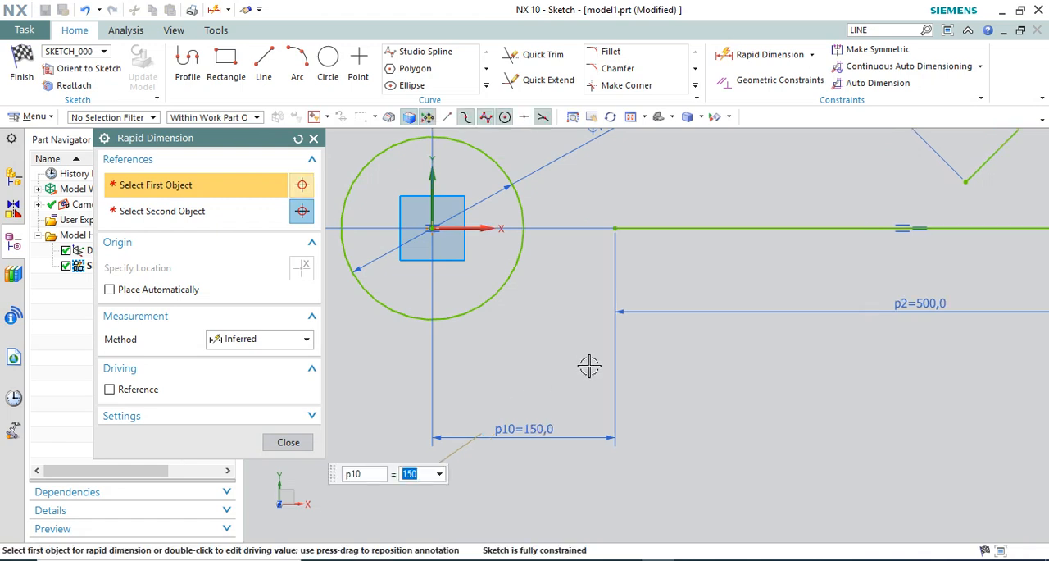
scroll(590, 428, down, 4)
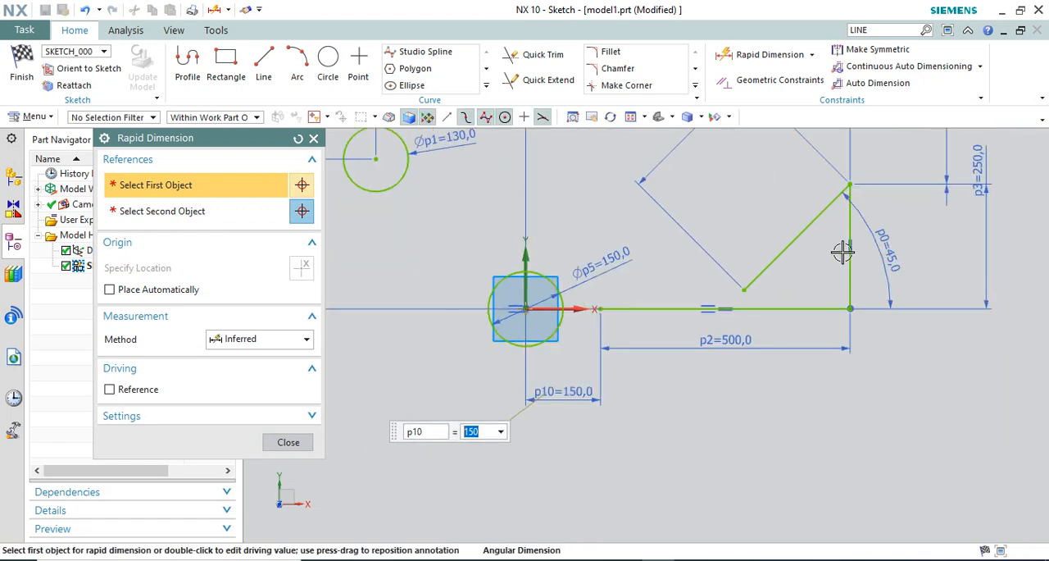
scroll(836, 216, up, 2)
scroll(883, 213, down, 2)
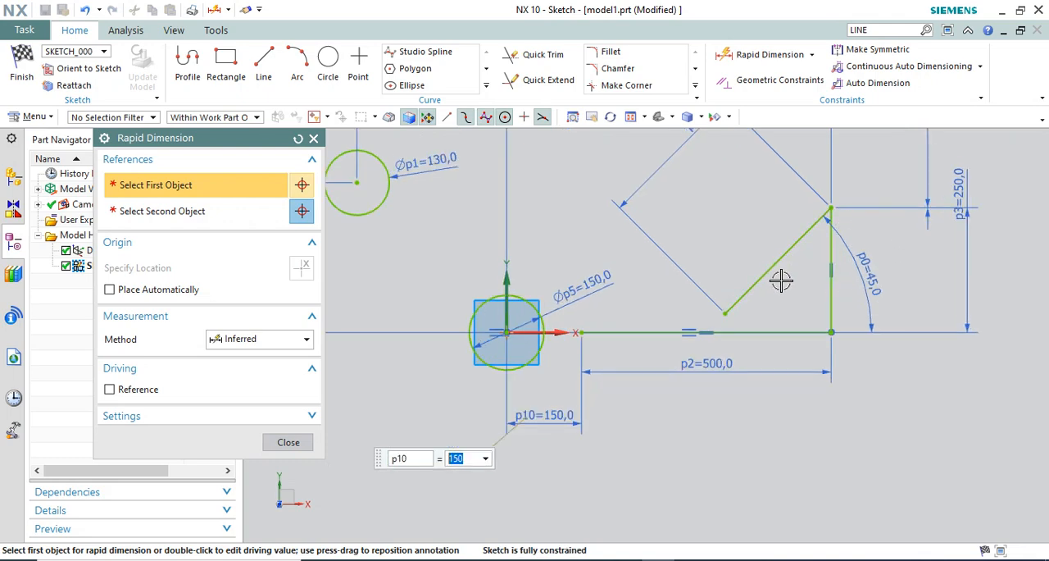
click(289, 443)
scroll(721, 311, down, 5)
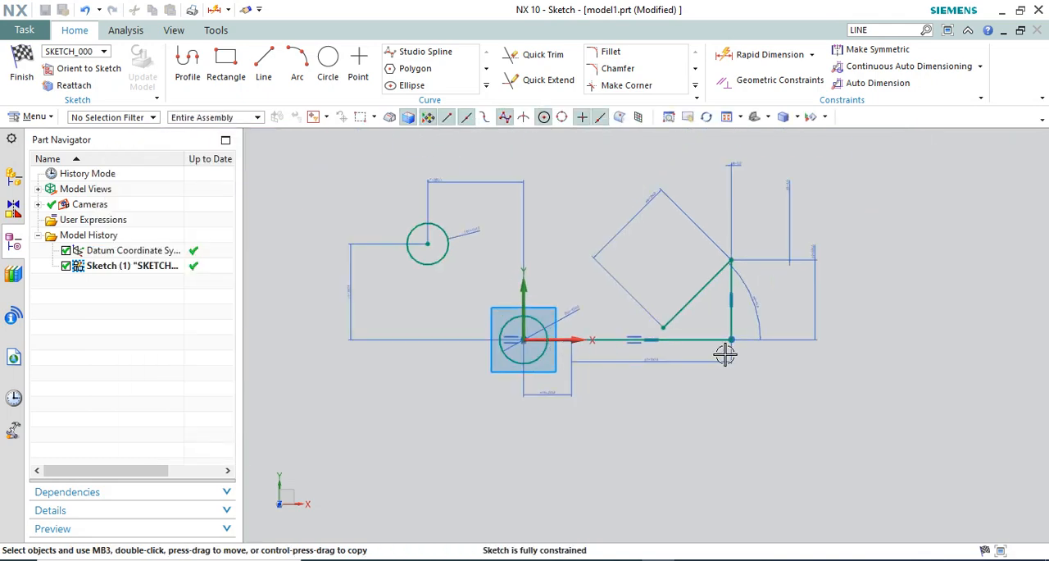
scroll(740, 295, up, 5)
scroll(853, 321, down, 1)
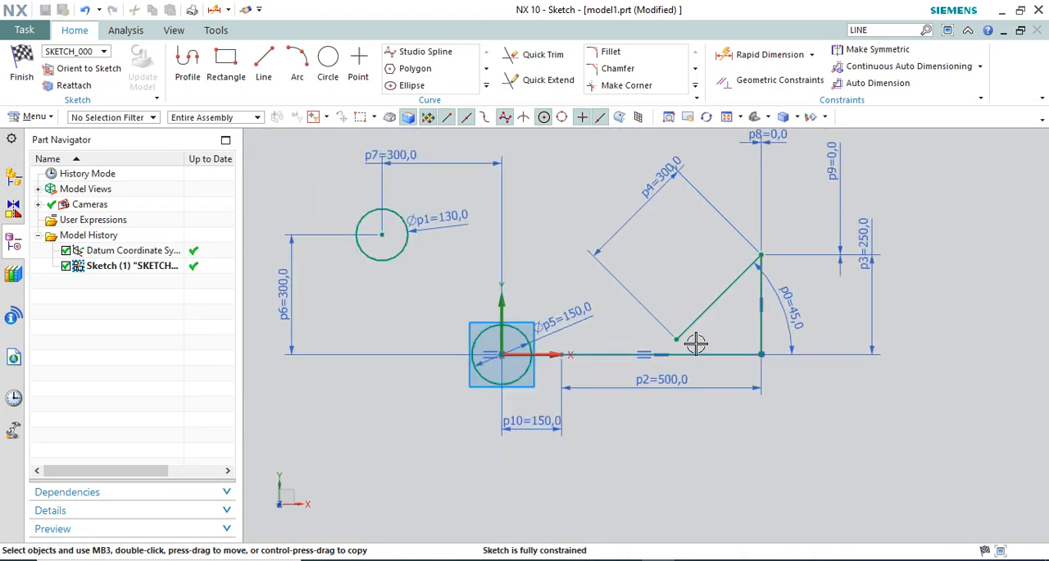
scroll(854, 256, down, 1)
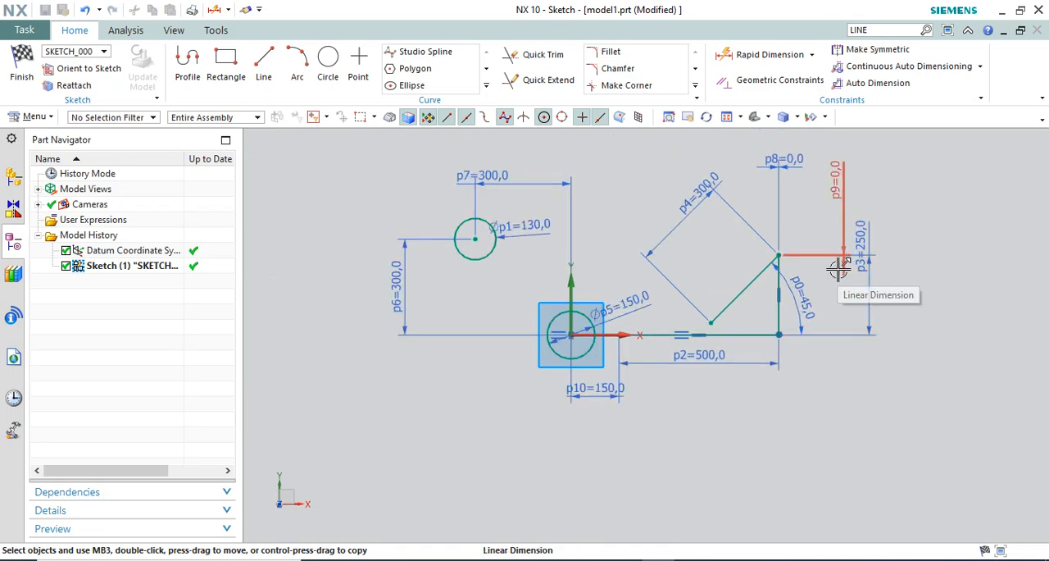
scroll(672, 299, down, 1)
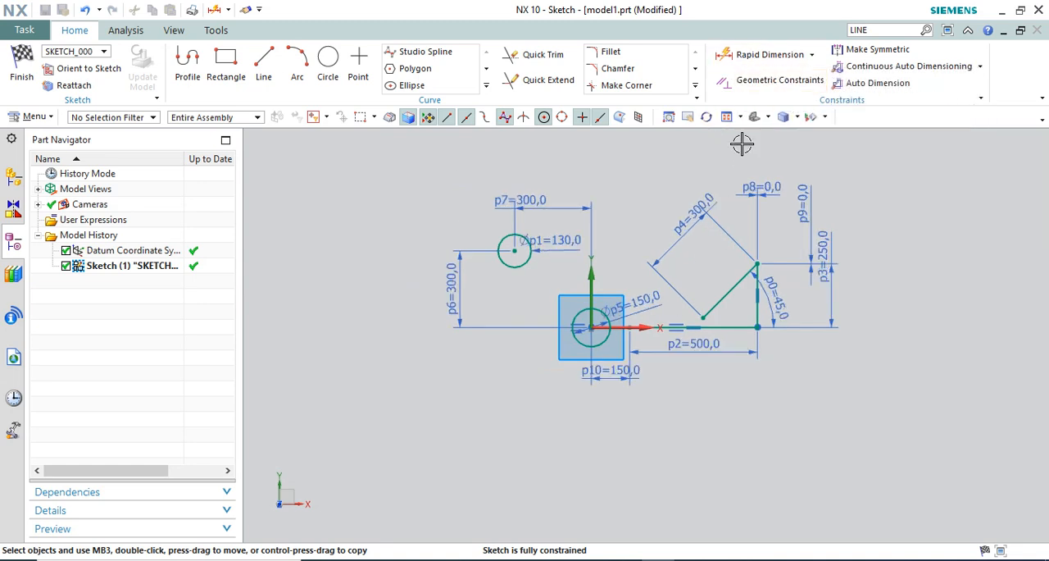
scroll(664, 250, up, 1)
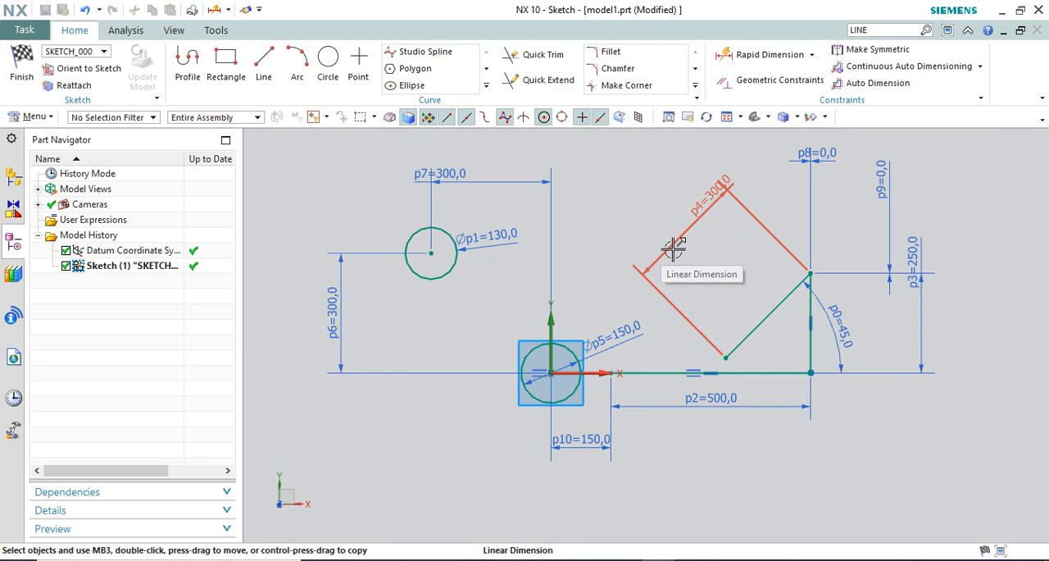
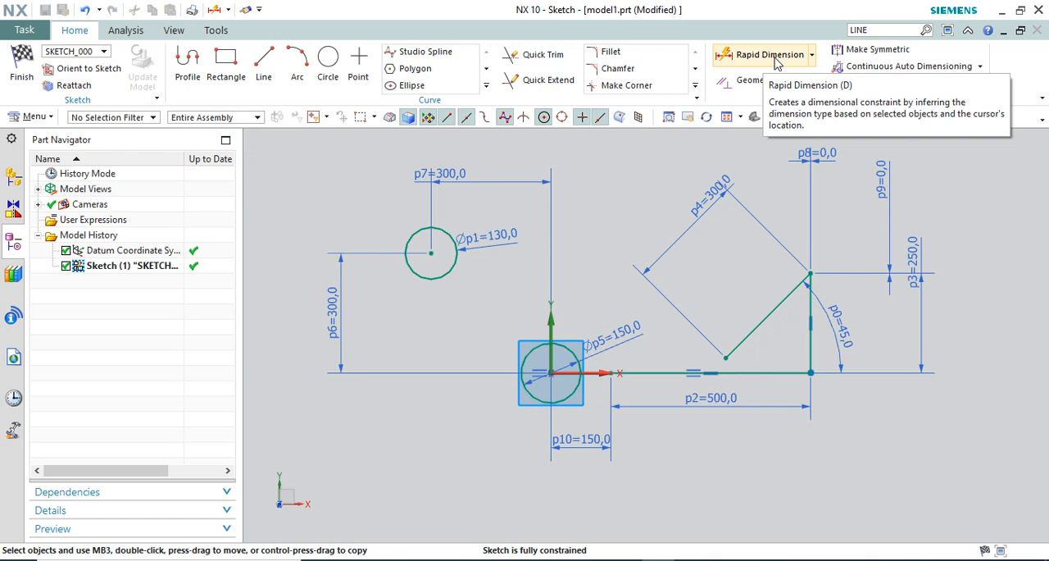
Review the measurement methods offered by Rapid Dimension and the other available dimension types
click(775, 55)
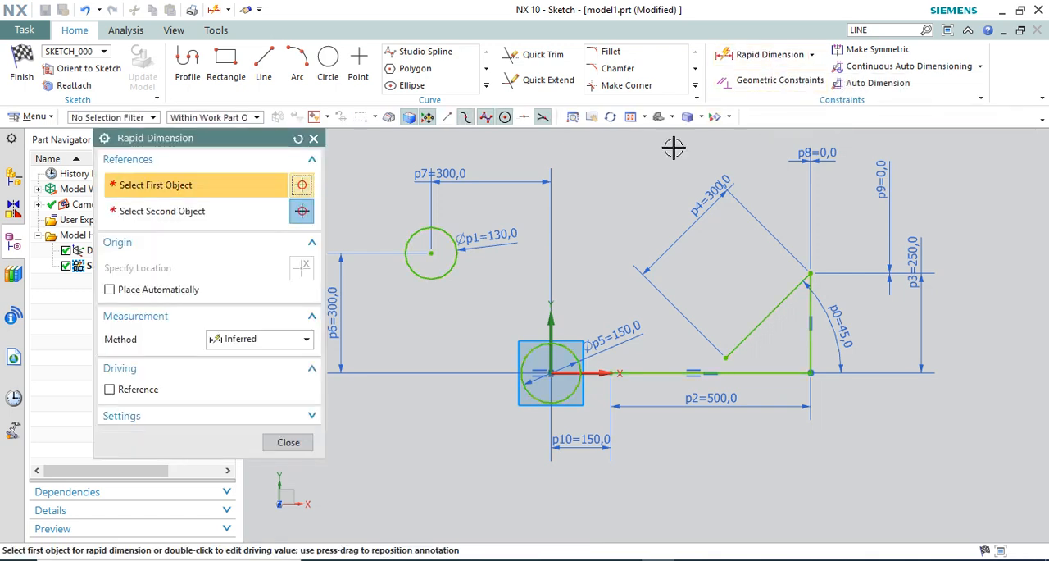
click(284, 345)
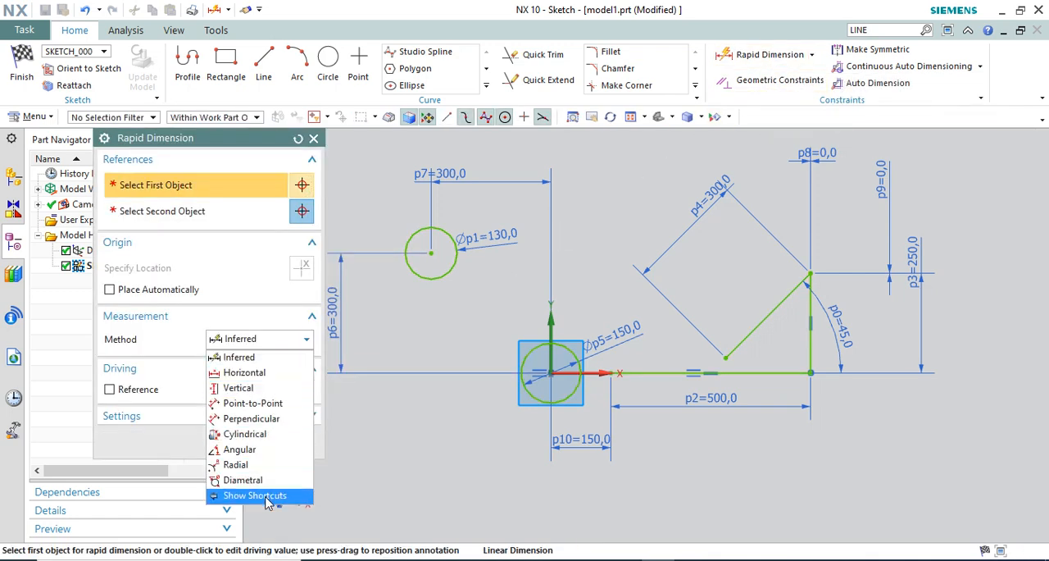
click(313, 138)
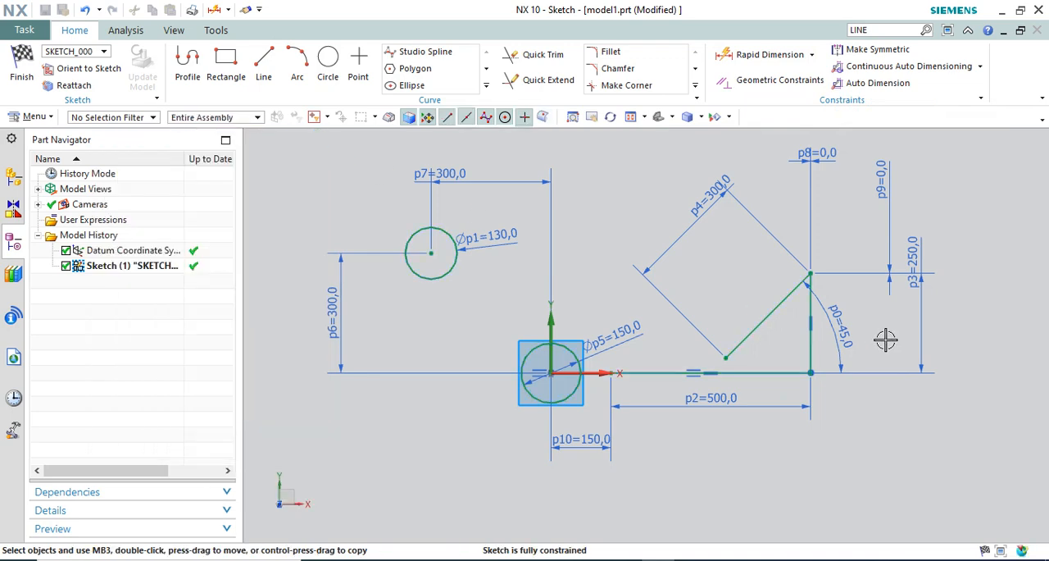
scroll(877, 327, down, 2)
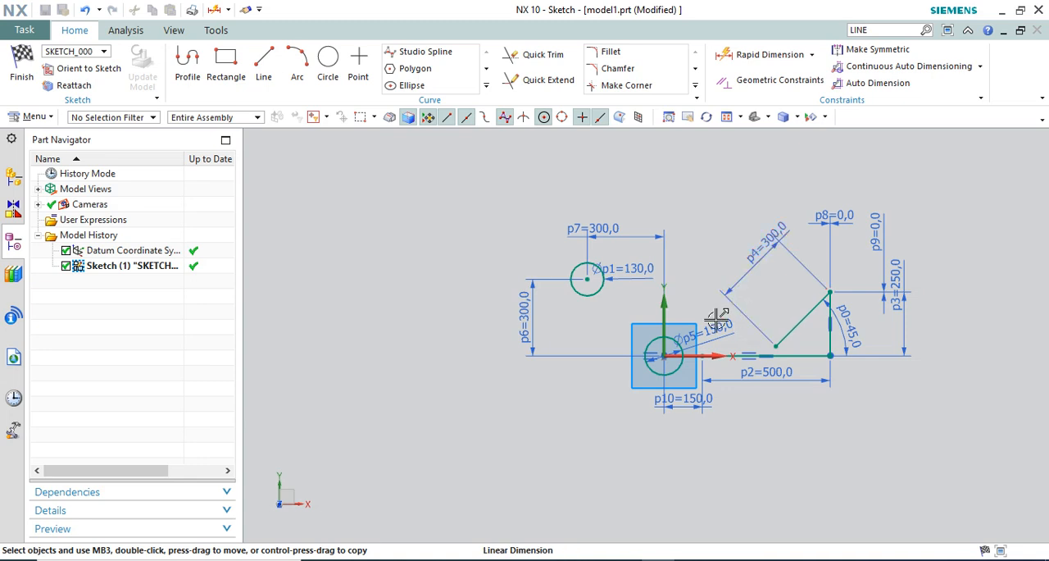
scroll(623, 332, up, 2)
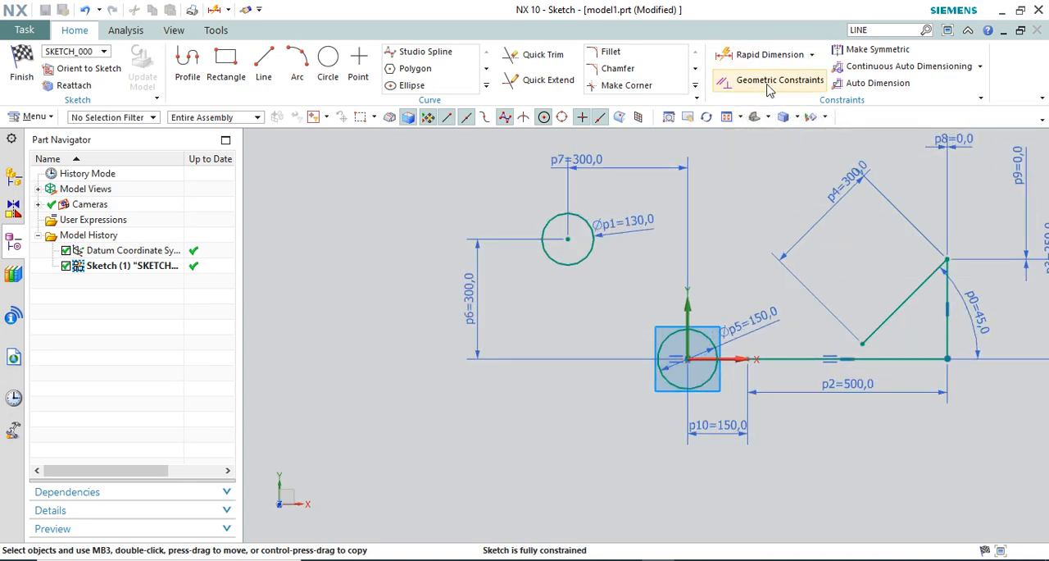
click(812, 57)
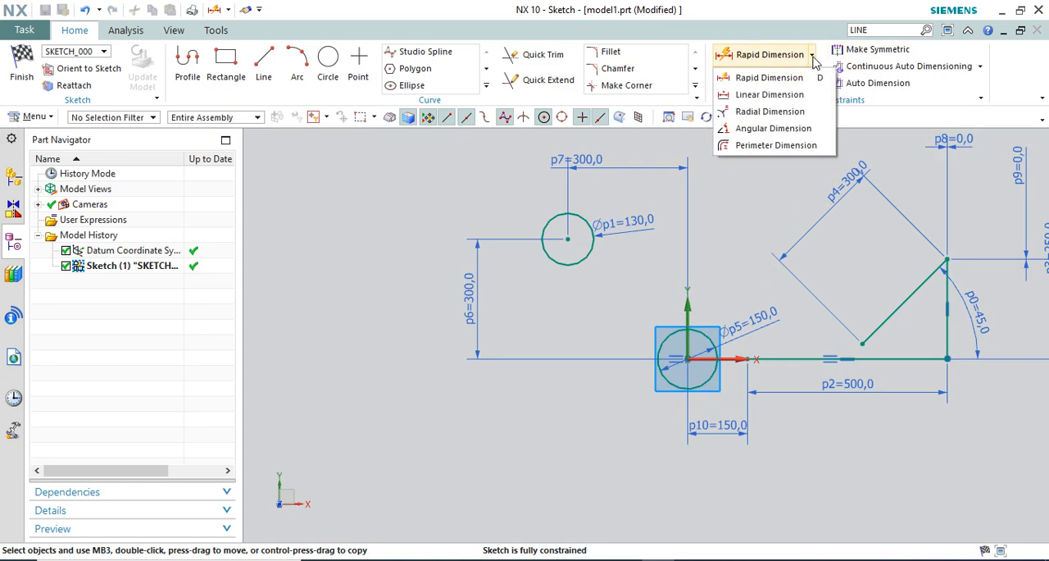
click(811, 59)
Review the constraint types offered by Geometric Constraints, including Coincident and Point On Curve
click(779, 80)
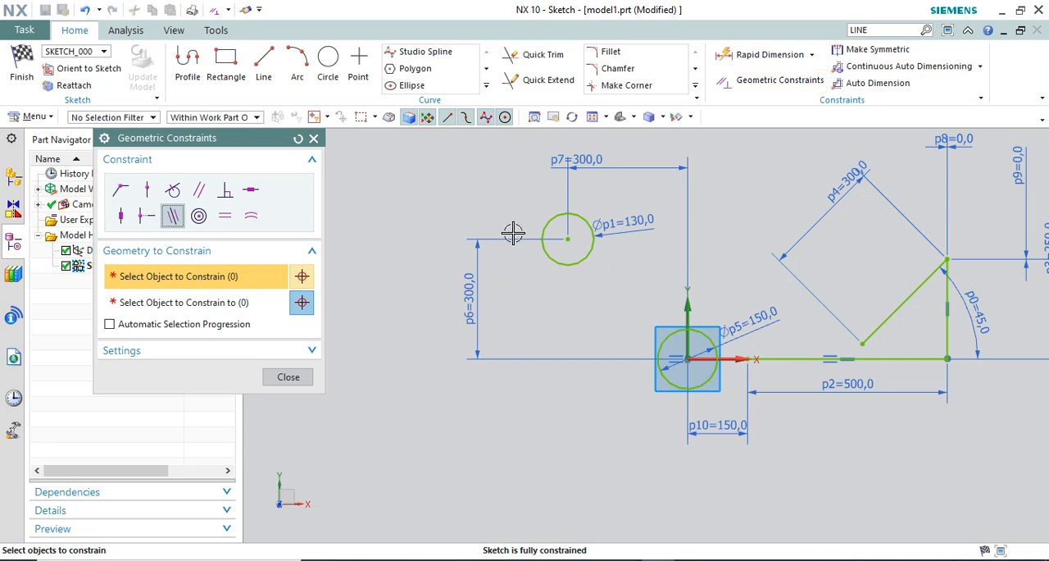
scroll(523, 244, down, 2)
scroll(522, 288, up, 3)
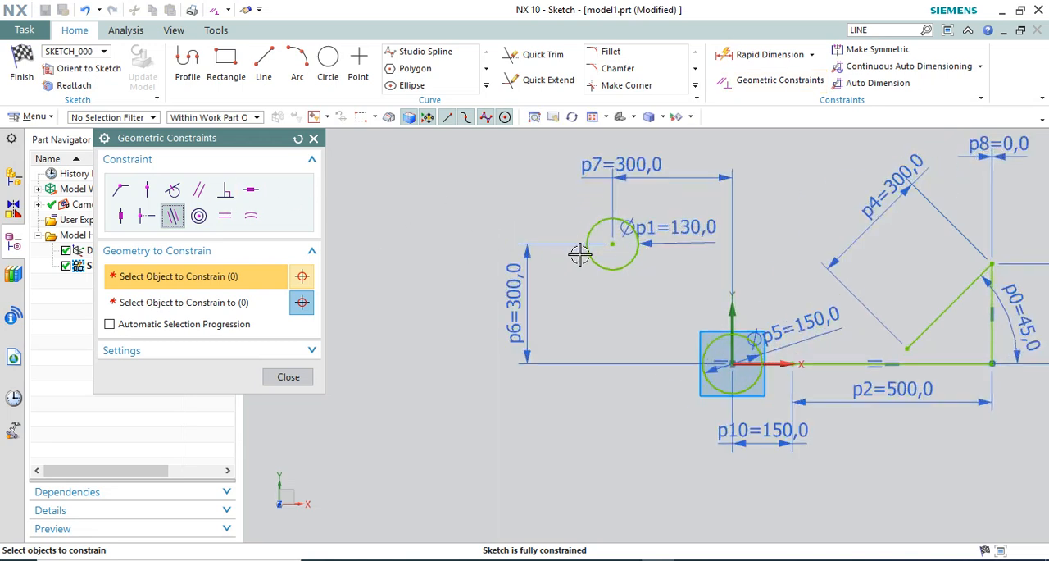
scroll(434, 268, down, 2)
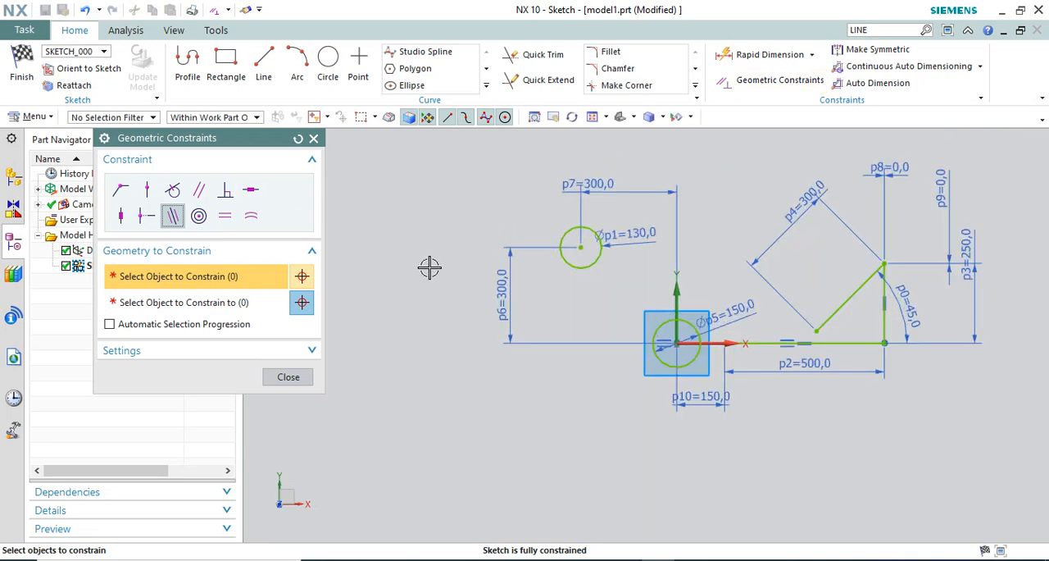
click(129, 199)
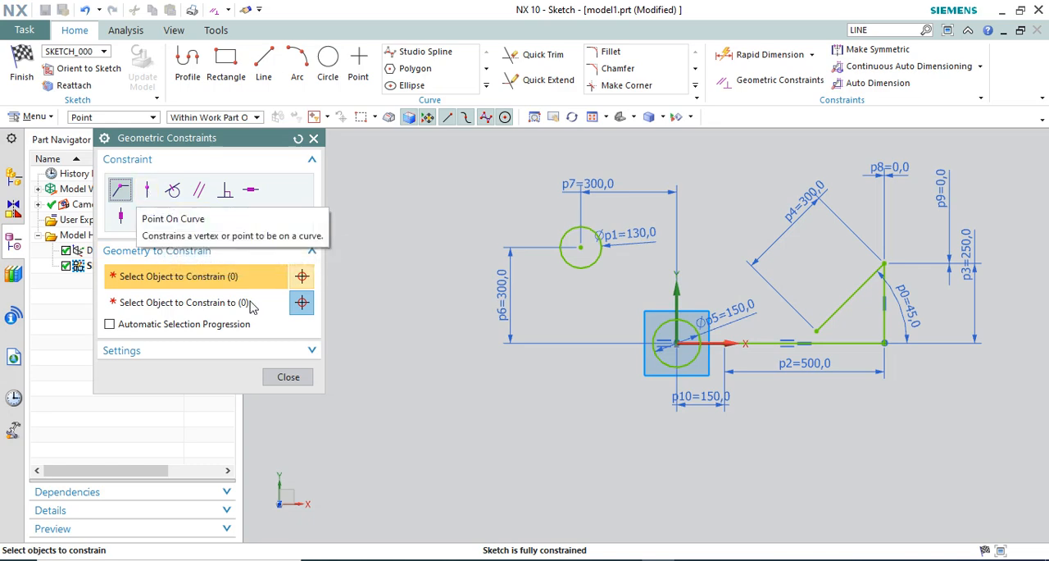
click(287, 376)
Sketch a vertical line about 680 mm long in the empty area left of the existing circles
scroll(774, 326, down, 3)
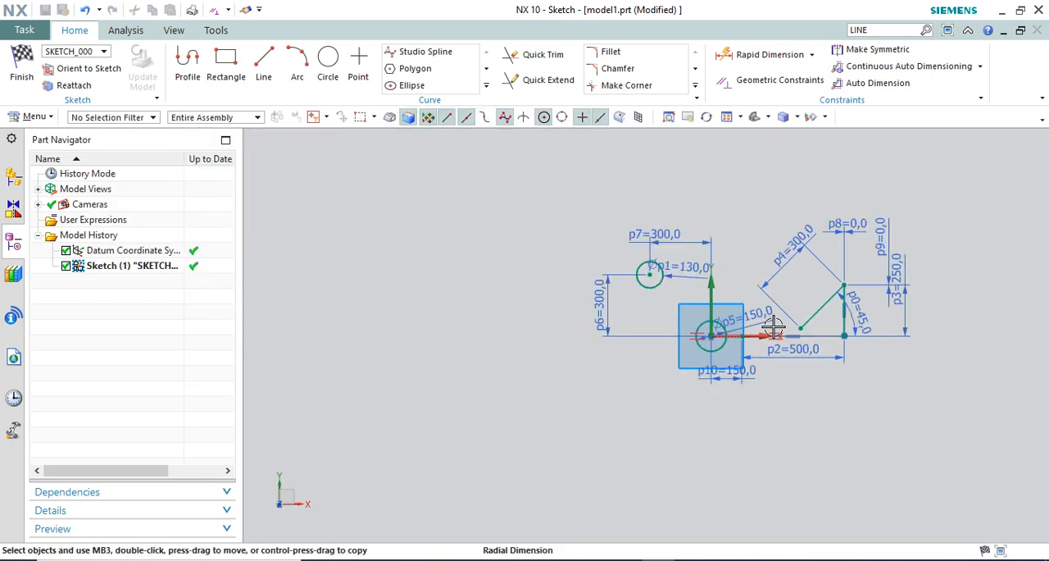
scroll(669, 328, up, 1)
scroll(726, 292, down, 1)
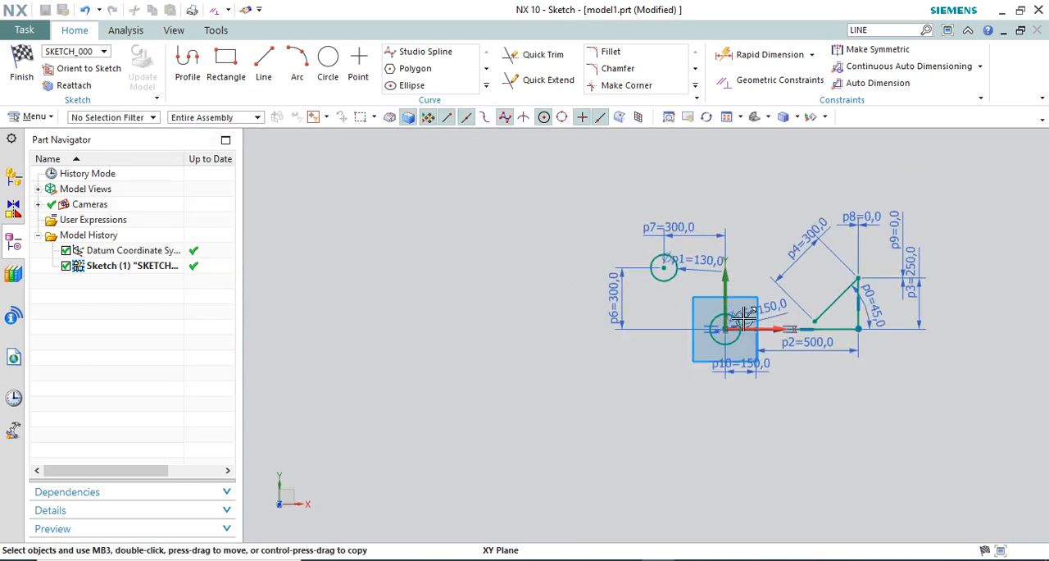
click(261, 67)
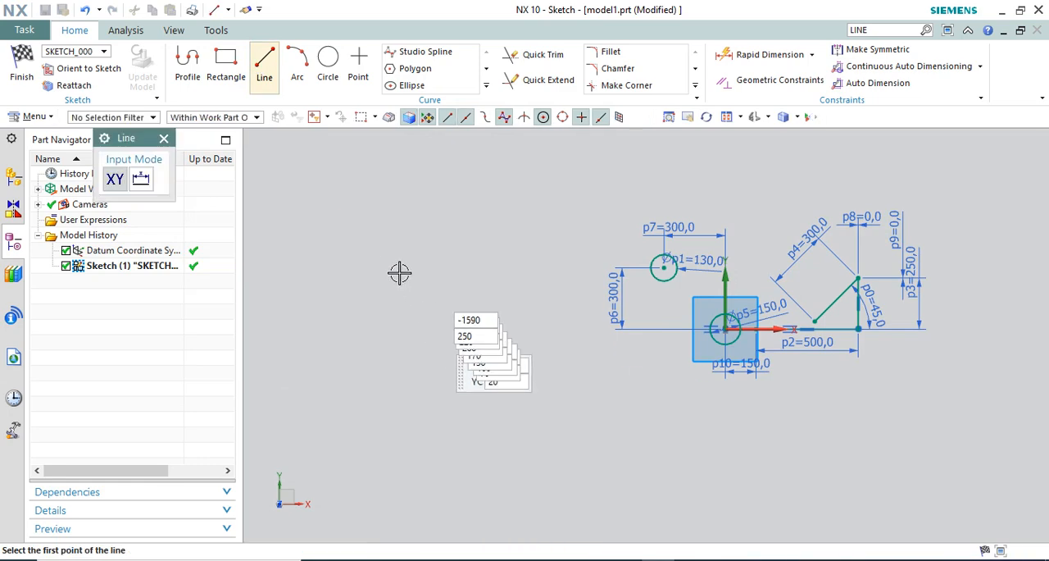
click(400, 194)
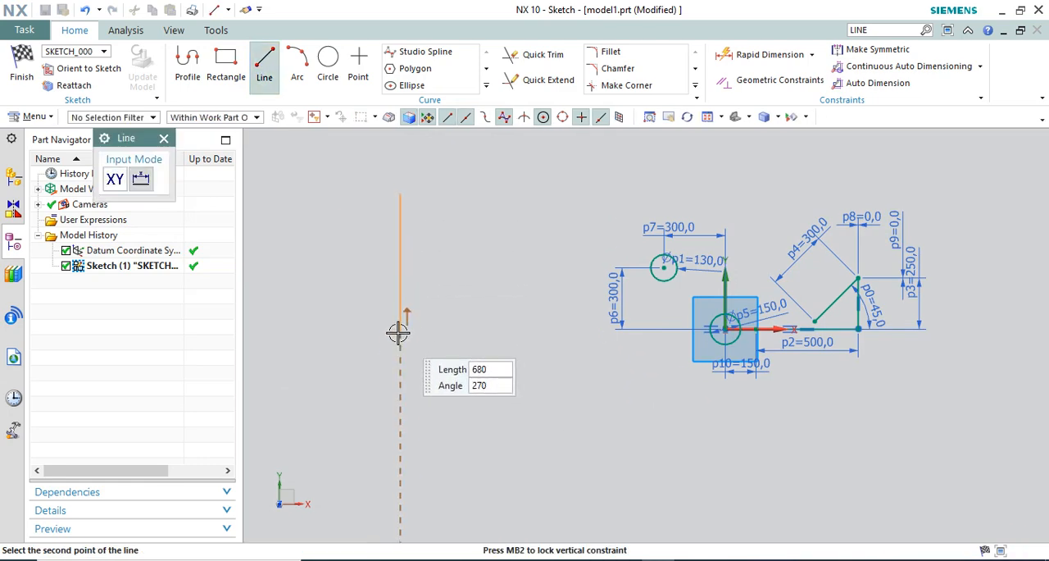
click(400, 332)
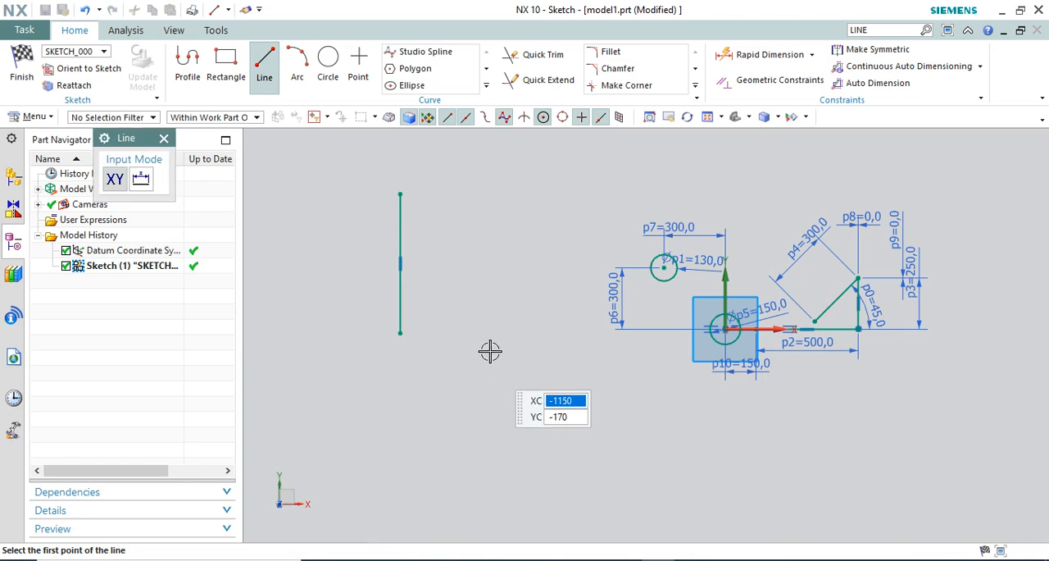
Sketch a slanted line about 660 mm long at about 11° between the new vertical line and the 130 mm circle
click(452, 218)
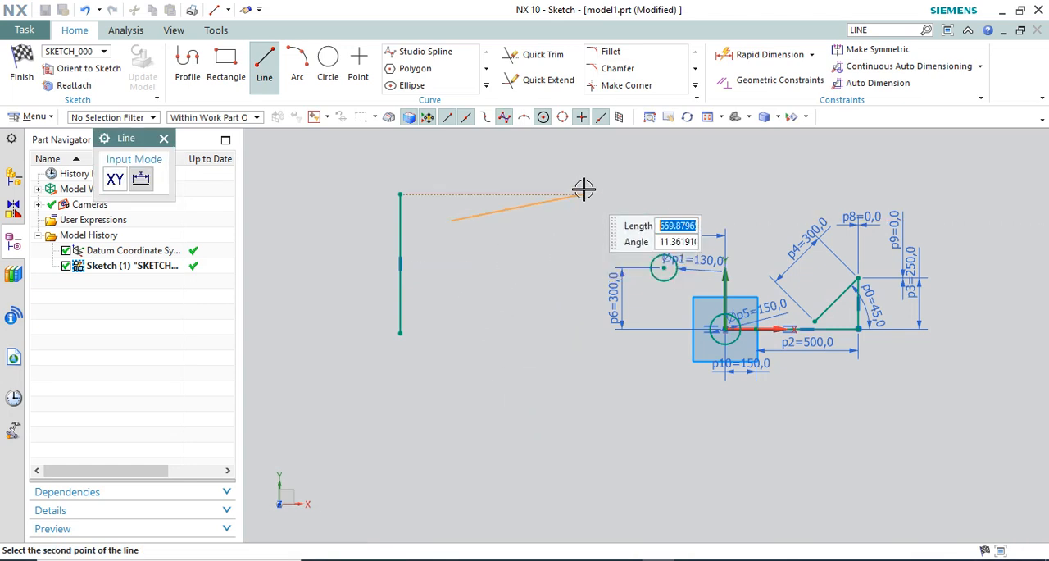
click(583, 194)
key(Escape)
scroll(385, 213, up, 3)
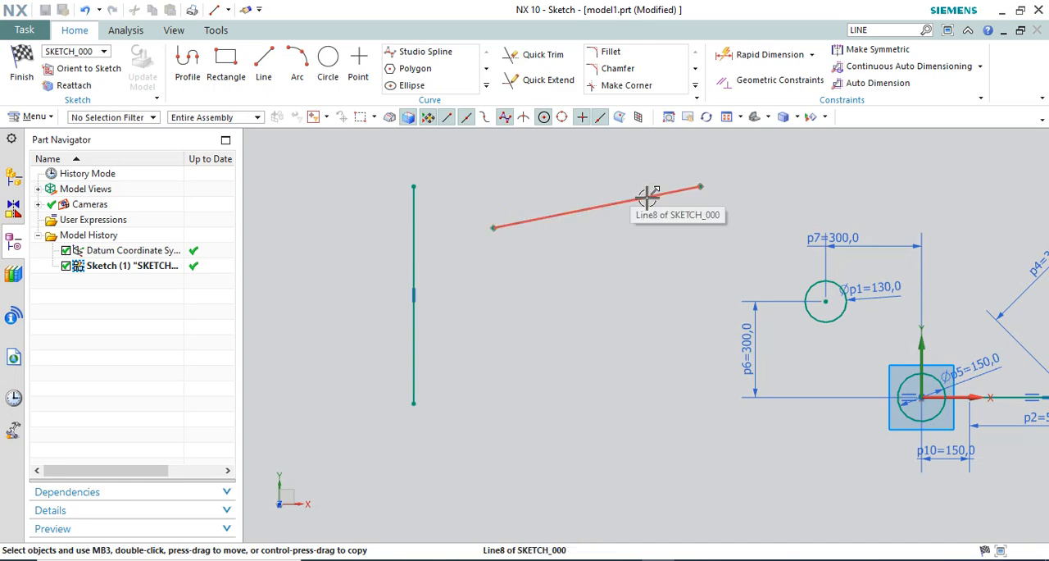
Apply a Horizontal constraint to the slanted line beside the new vertical line
scroll(468, 279, down, 2)
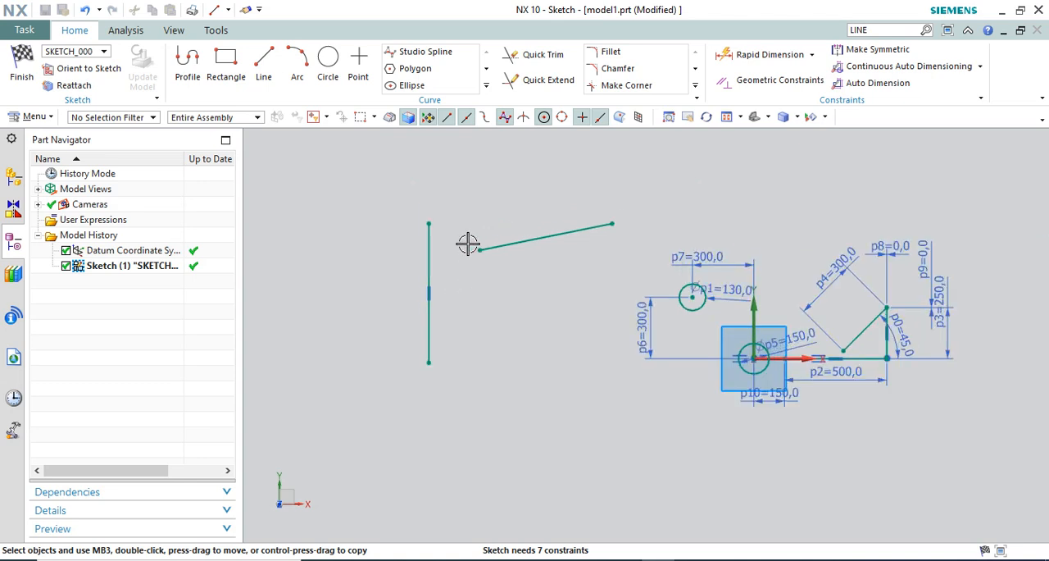
scroll(487, 246, down, 1)
right_click(603, 230)
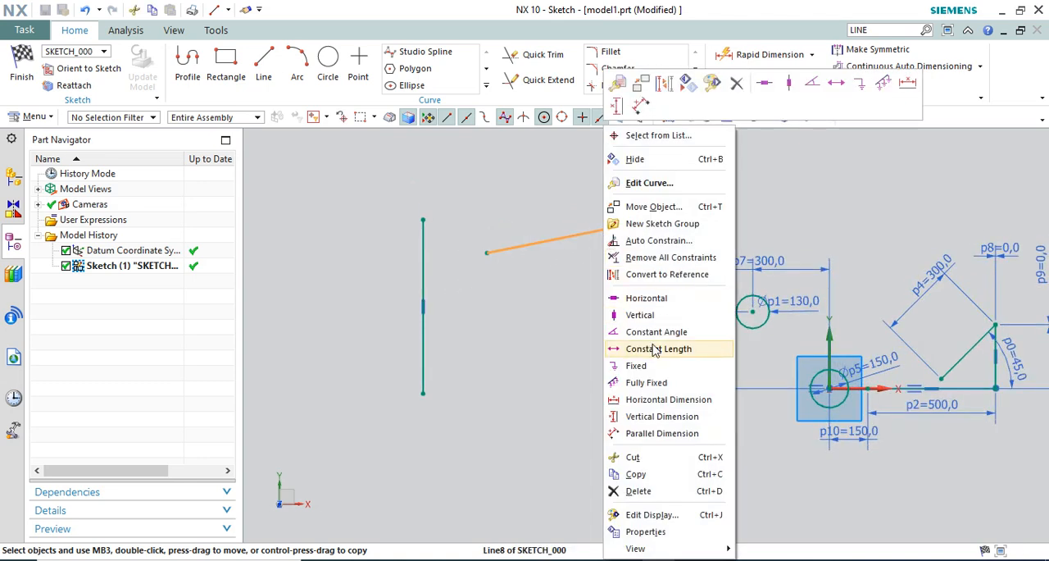
click(644, 300)
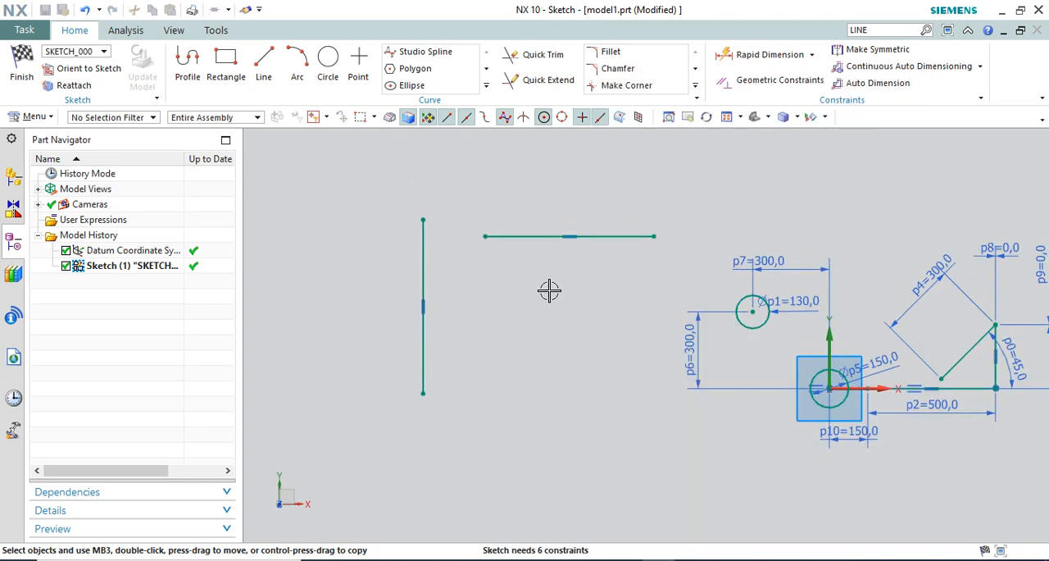
scroll(491, 246, up, 1)
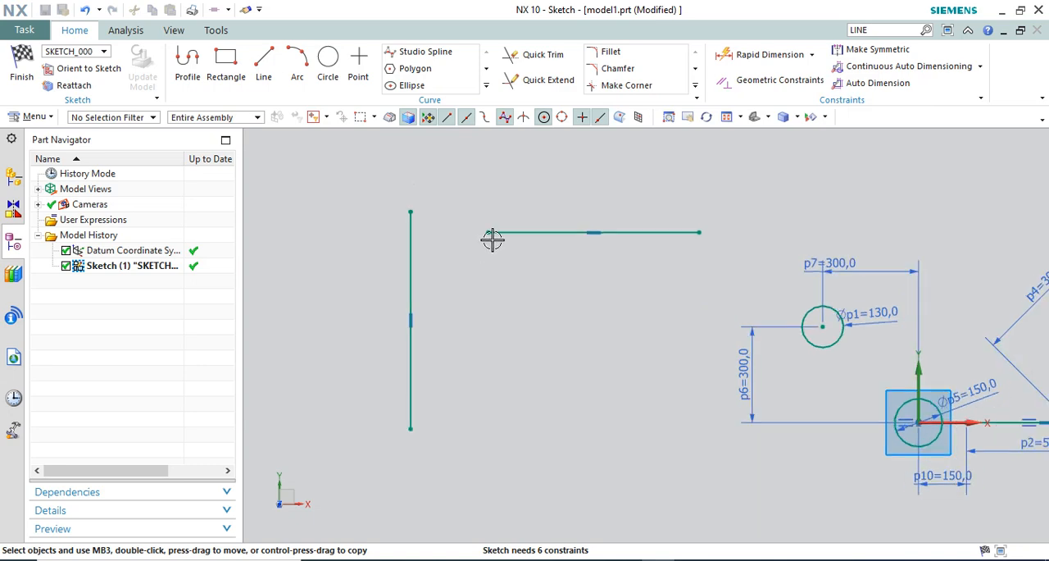
right_click(496, 234)
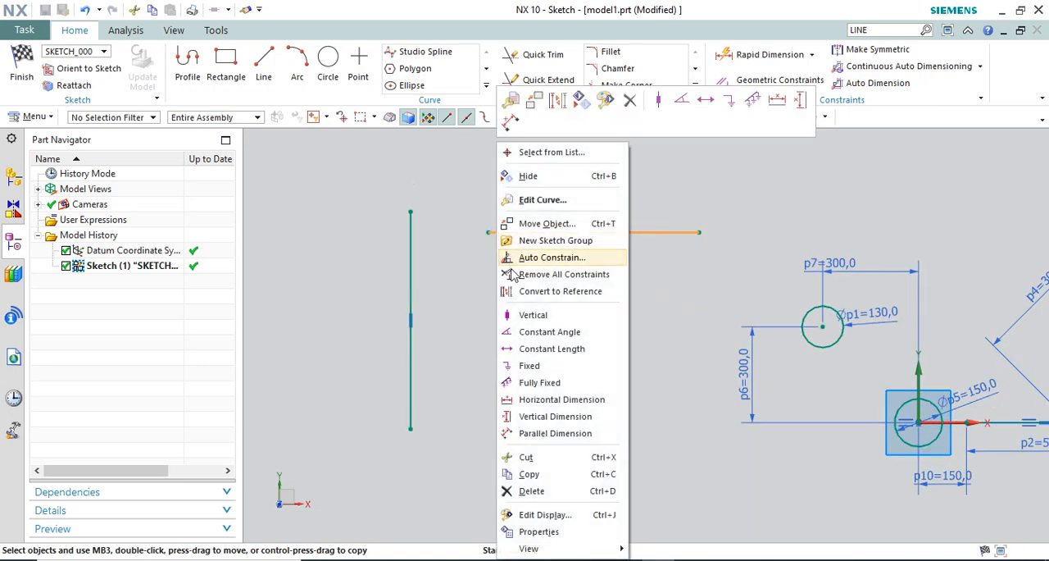
click(616, 352)
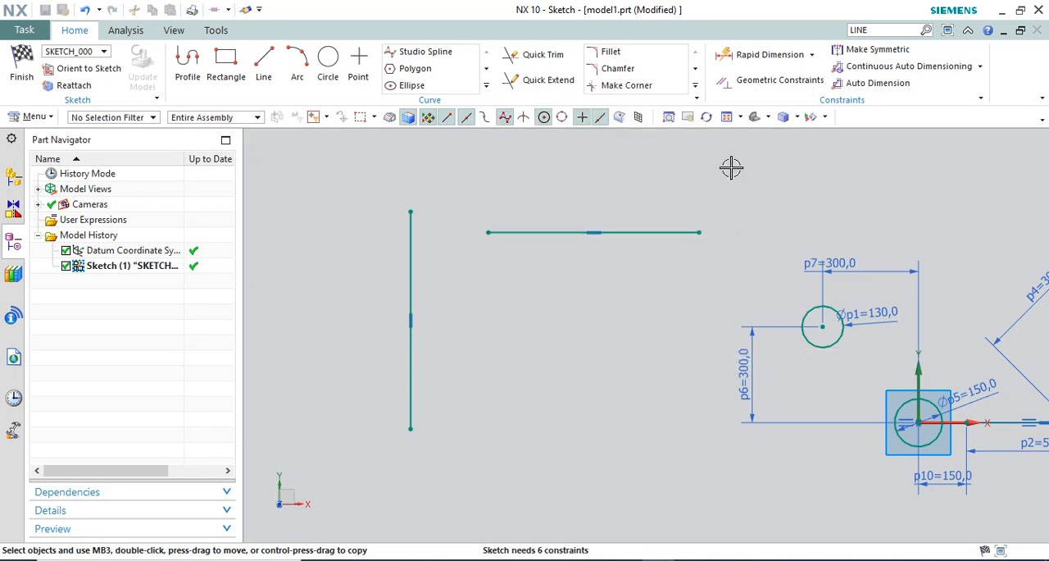
Apply a Point On Curve constraint placing the near endpoint of the new horizontal line on the vertical line
scroll(700, 234, down, 1)
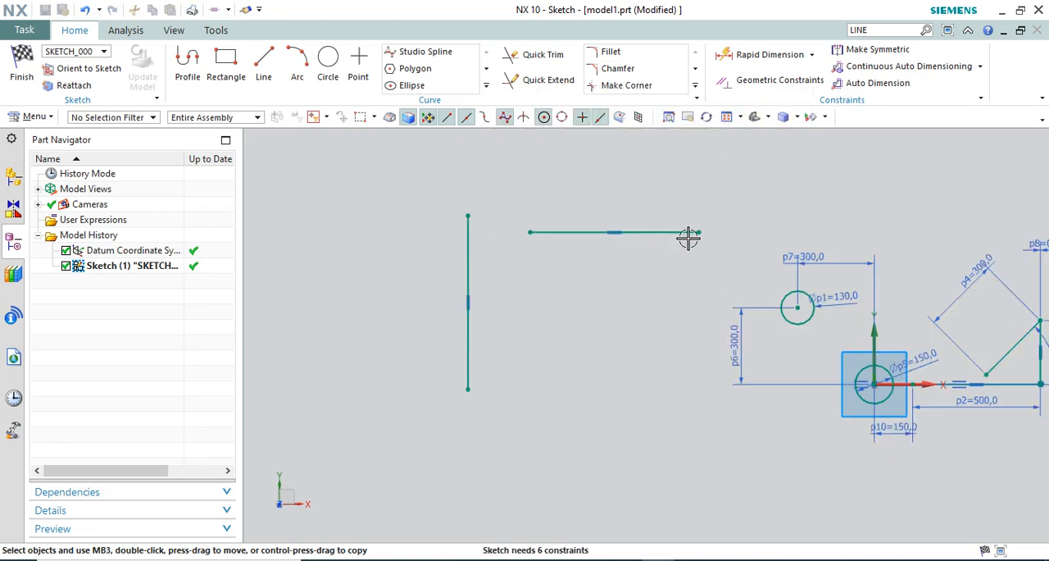
click(766, 80)
scroll(504, 266, up, 2)
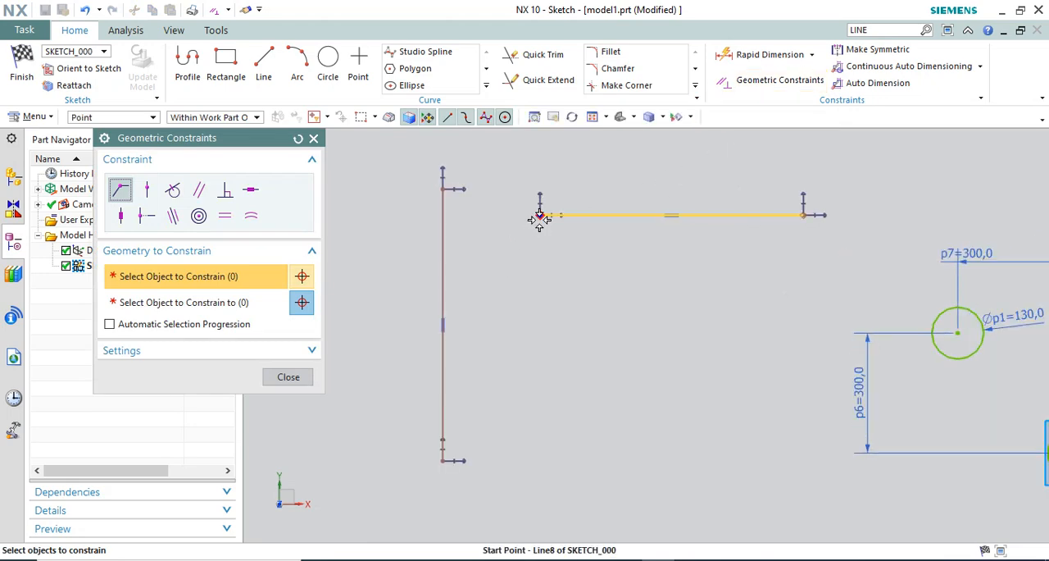
click(149, 193)
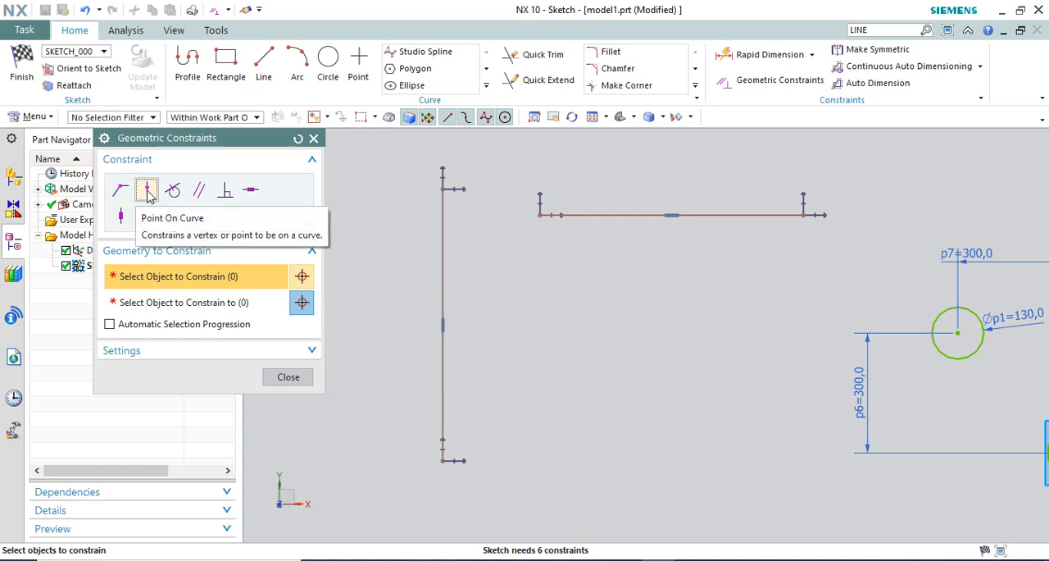
click(538, 210)
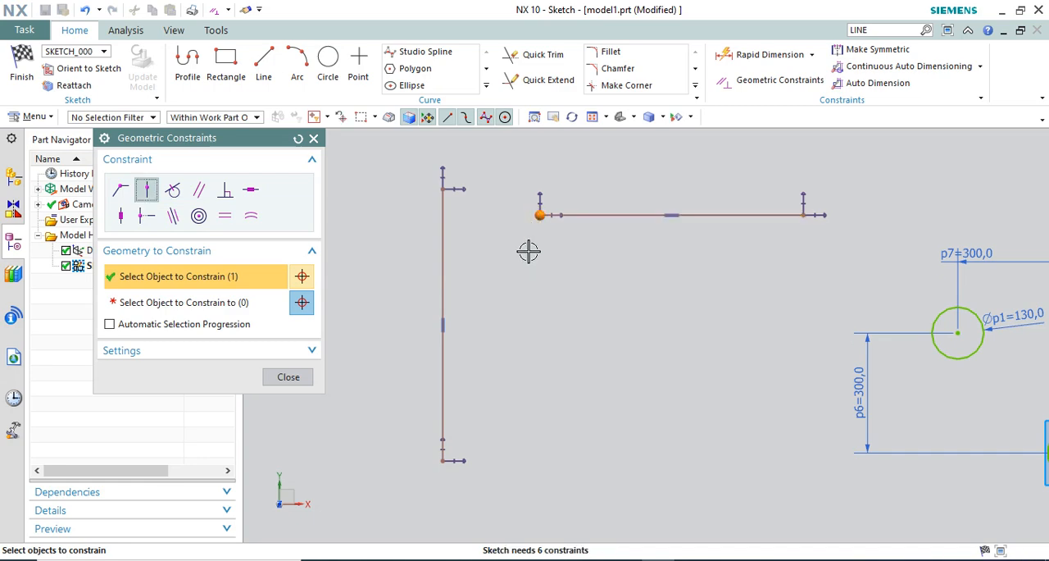
click(277, 301)
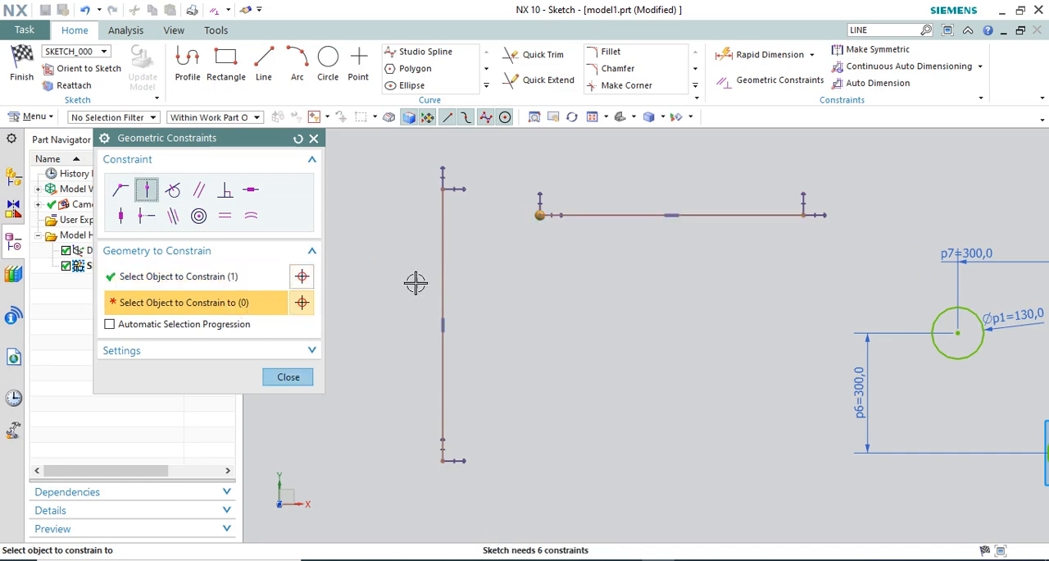
click(443, 250)
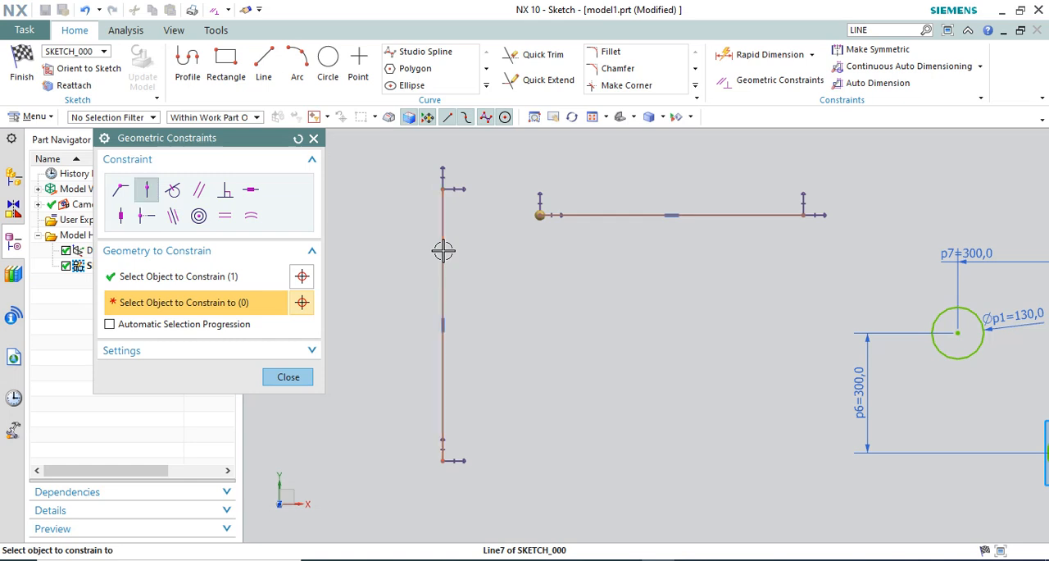
click(303, 379)
Move the new horizontal and vertical lines around in several directions to test their Point On Curve connection
scroll(499, 305, down, 5)
drag(538, 272, 596, 217)
mouse_move(545, 271)
mouse_down()
mouse_move(626, 202)
mouse_move(582, 158)
mouse_move(566, 415)
mouse_up()
drag(584, 319, 649, 228)
drag(654, 237, 432, 226)
mouse_move(558, 289)
mouse_down()
mouse_move(574, 290)
mouse_move(534, 295)
mouse_up()
scroll(510, 253, down, 2)
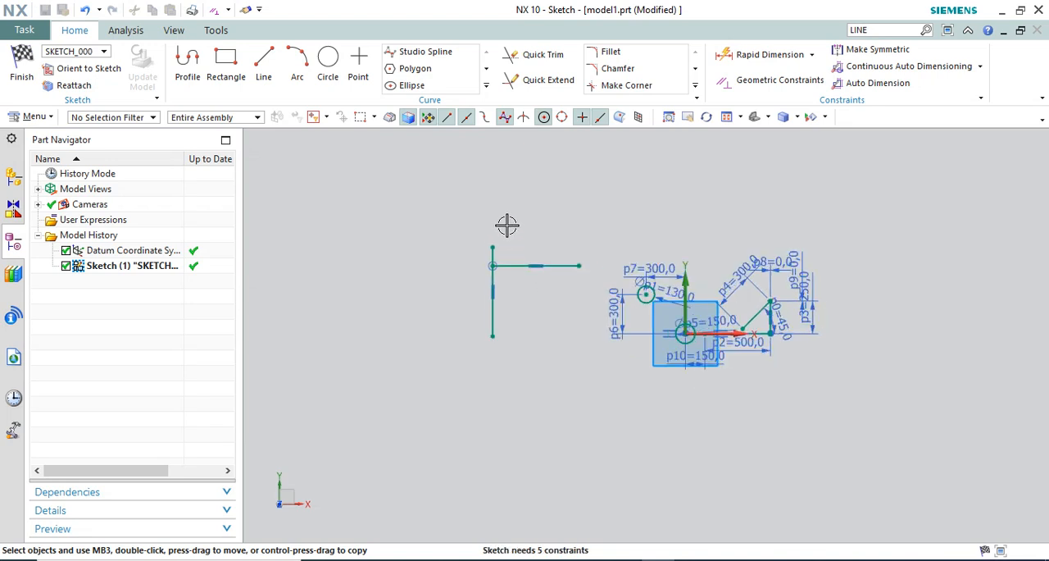
scroll(537, 221, up, 1)
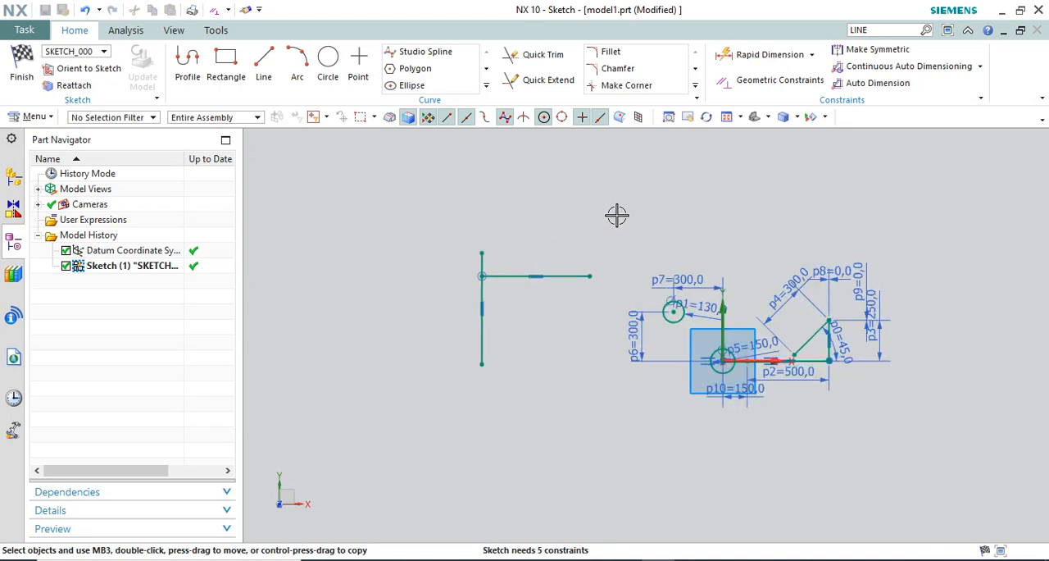
click(772, 86)
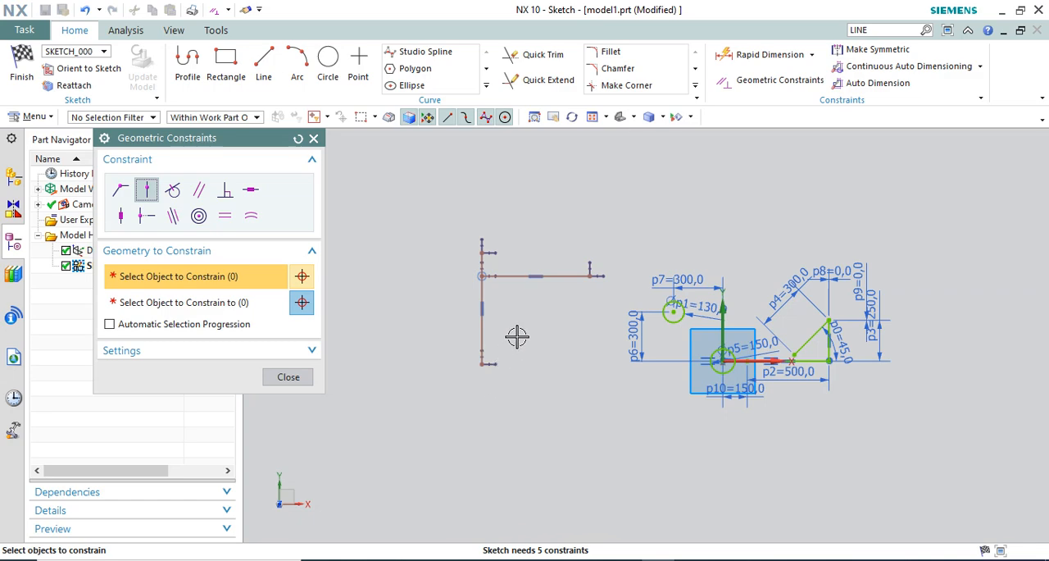
scroll(627, 321, up, 1)
click(305, 380)
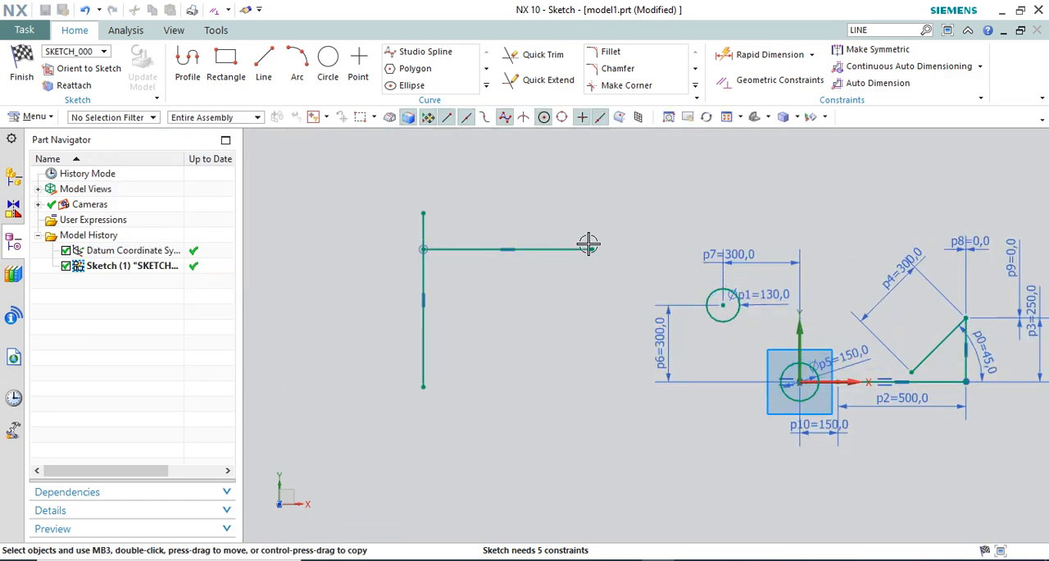
Shift the joined lines toward the origin and partly back, raising the horizontal line near the vertical line's upper end
drag(741, 246, 741, 247)
scroll(729, 282, up, 5)
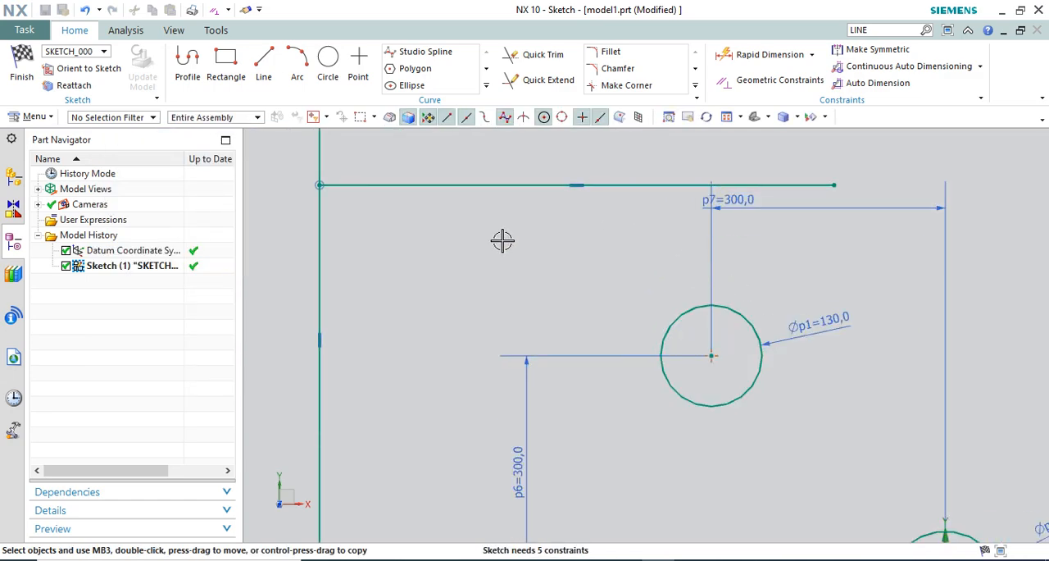
scroll(451, 232, down, 3)
drag(494, 208, 378, 162)
scroll(712, 232, down, 3)
scroll(566, 225, up, 2)
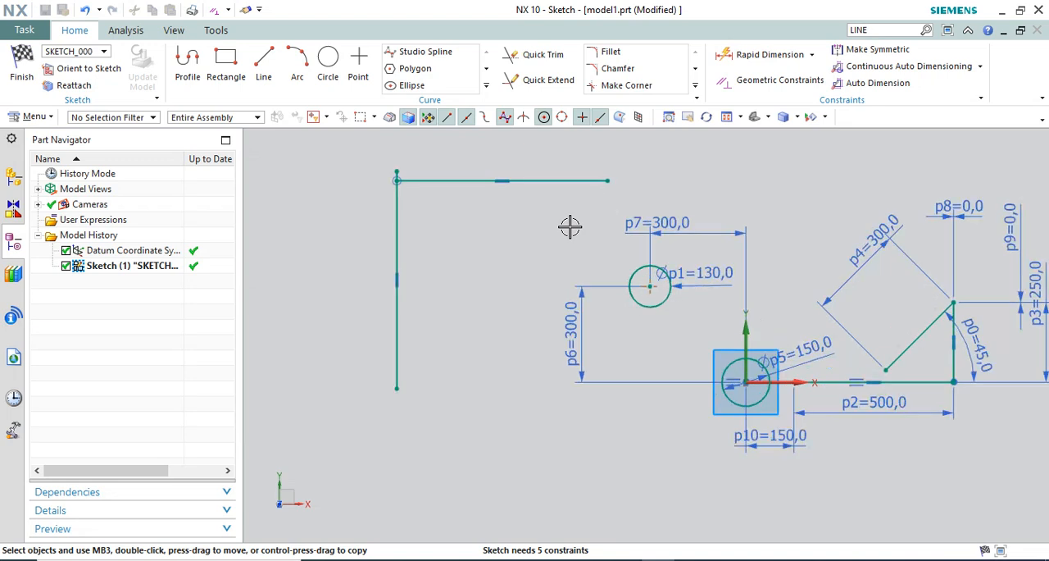
Apply a Tangent constraint between the upper horizontal line and the 130 mm circle
click(773, 83)
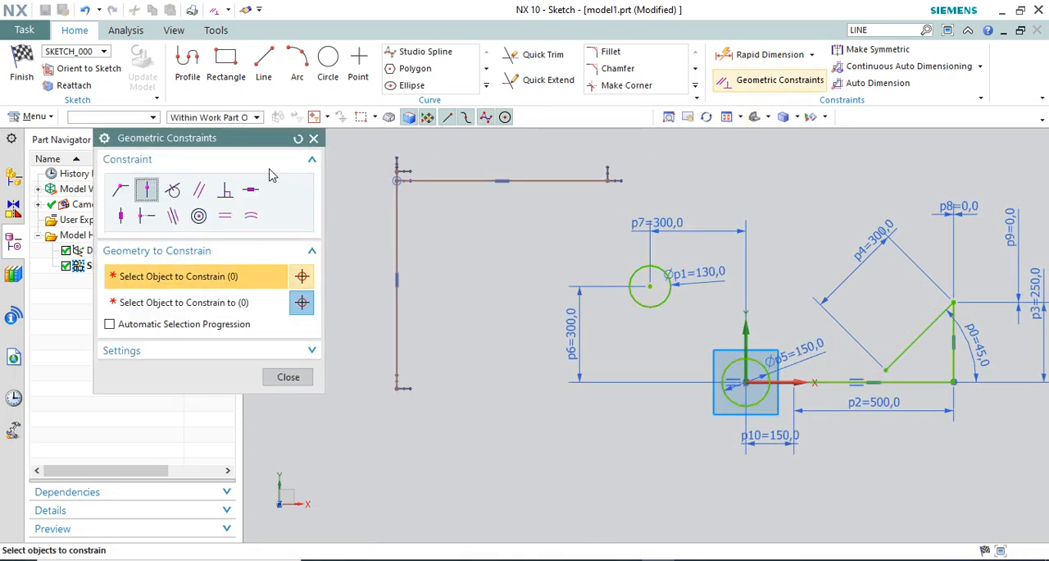
click(173, 194)
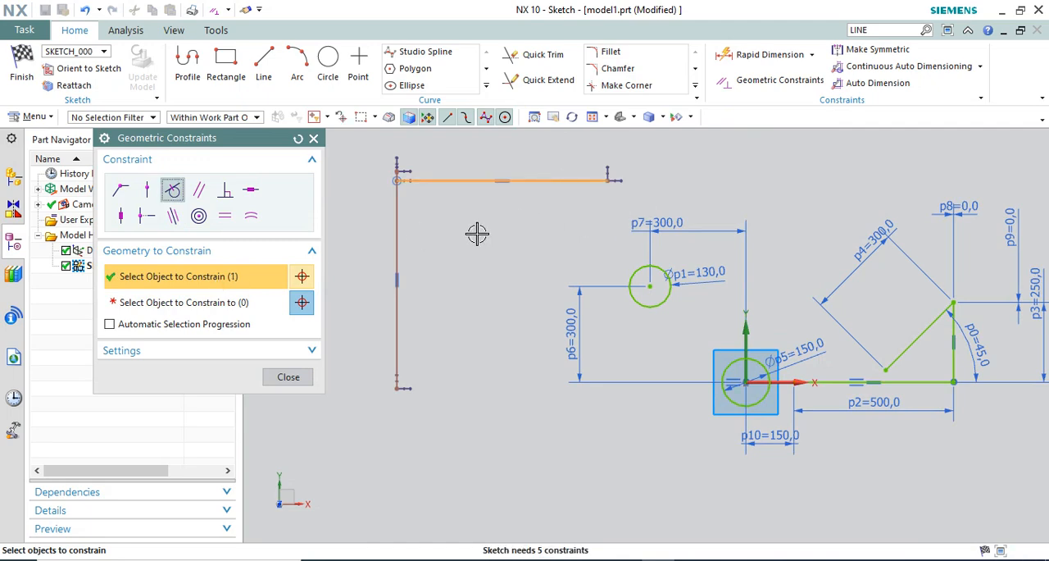
click(251, 304)
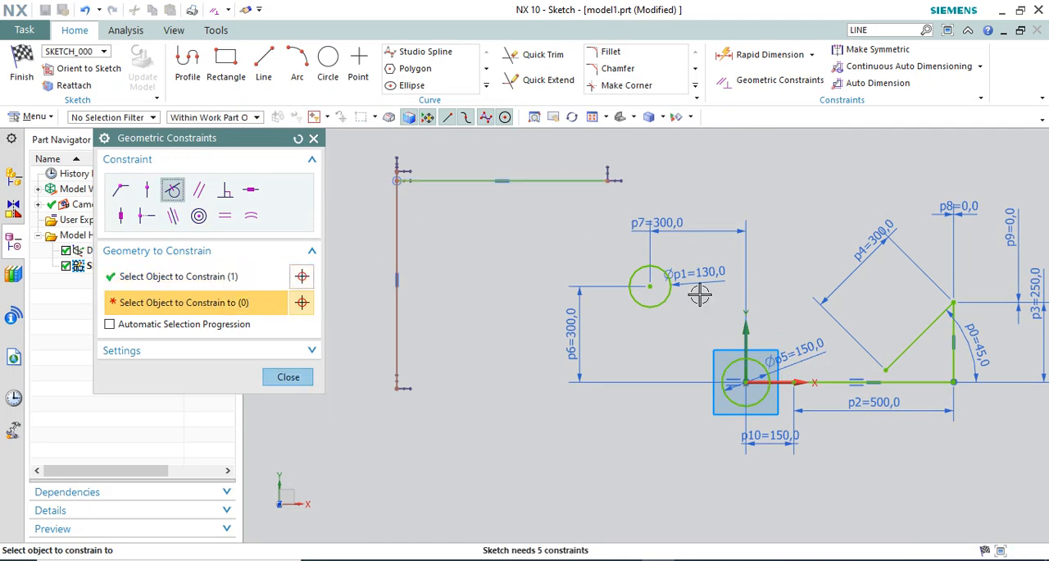
click(632, 267)
click(288, 376)
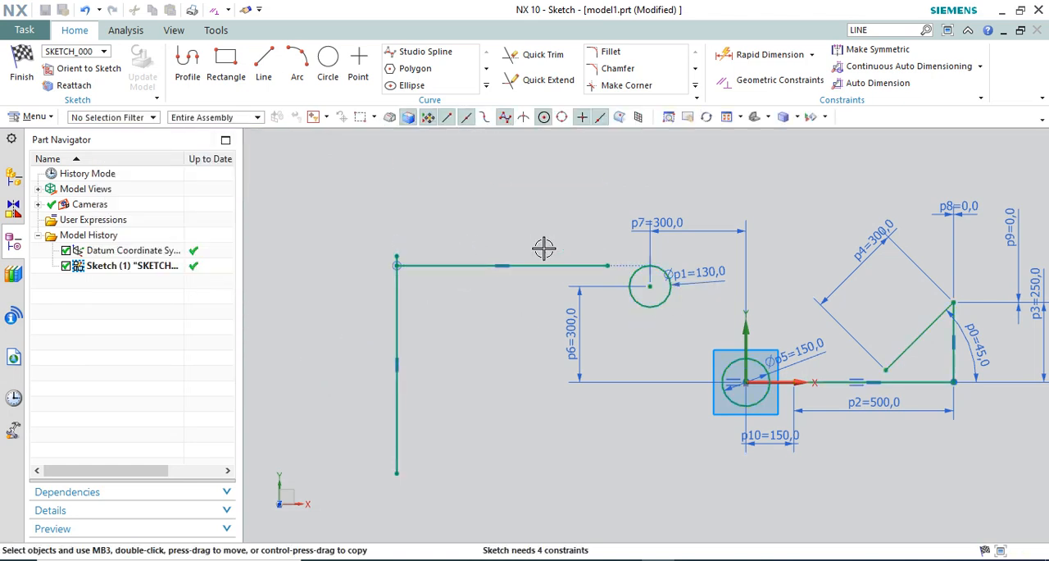
Move the joined lines sideways toward the origin so the tangent horizontal line extends across the 130 mm circle
scroll(543, 246, up, 3)
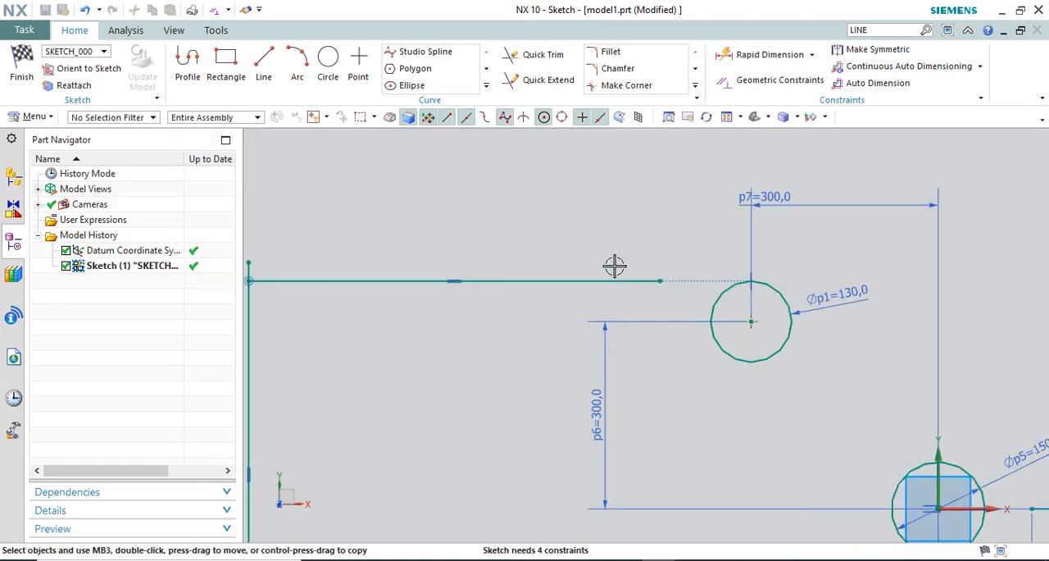
scroll(746, 257, down, 4)
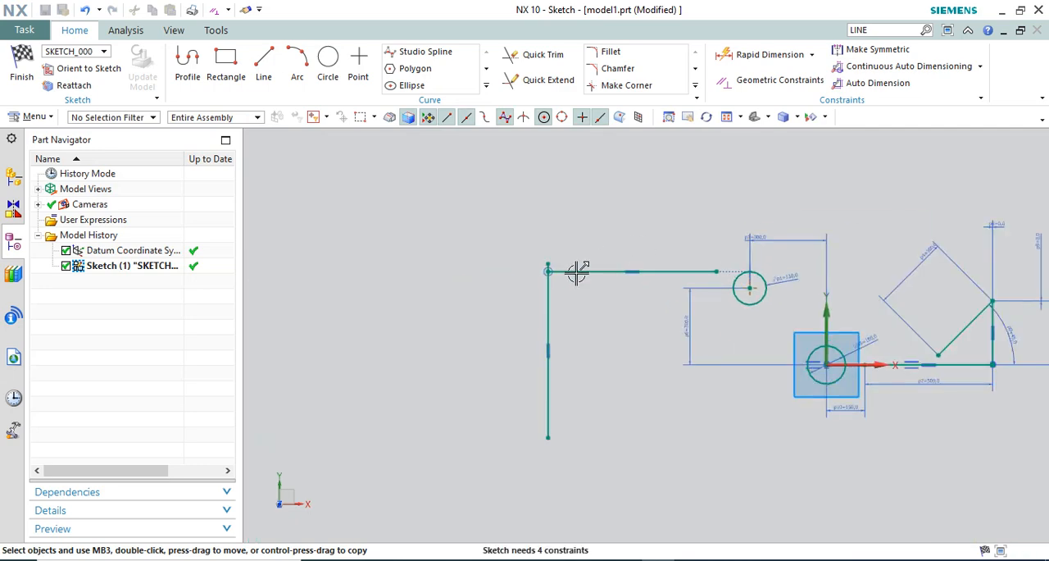
drag(579, 272, 709, 288)
scroll(769, 328, up, 4)
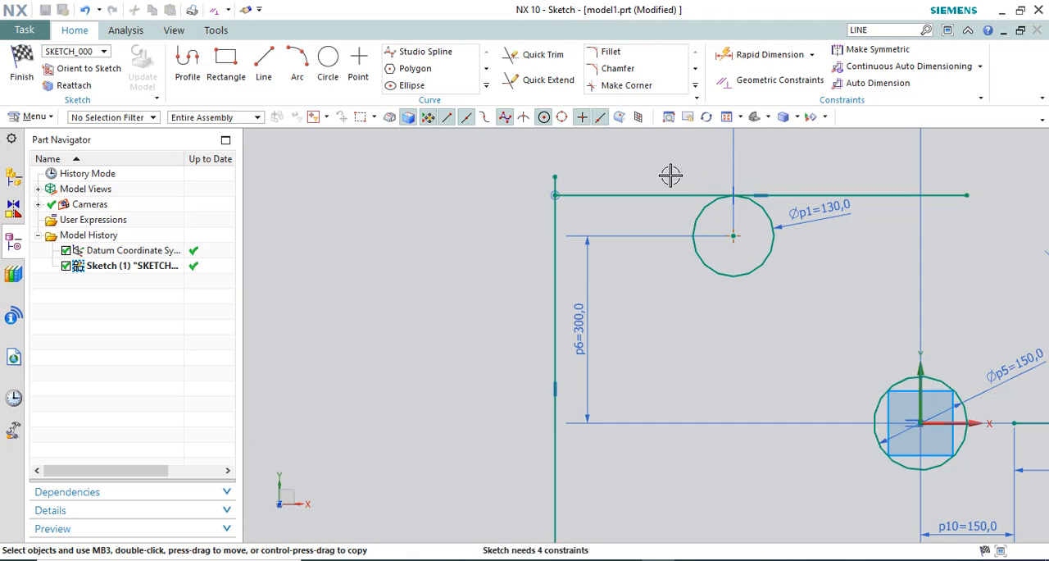
scroll(784, 188, up, 2)
scroll(557, 248, down, 2)
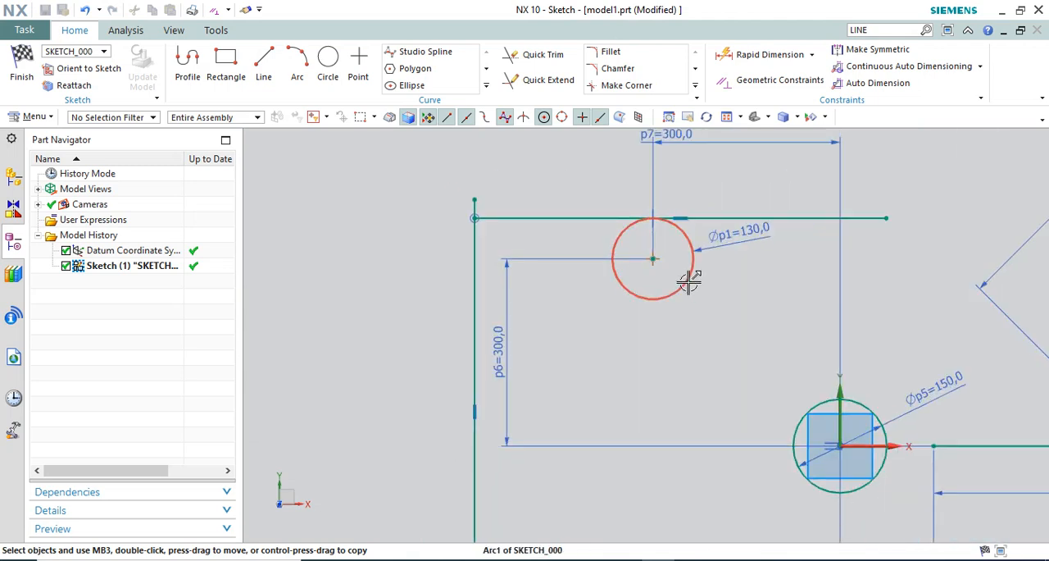
Delete the 300 mm vertical dimension that locates the 130 mm circle above the X axis
scroll(588, 252, down, 1)
scroll(689, 225, up, 1)
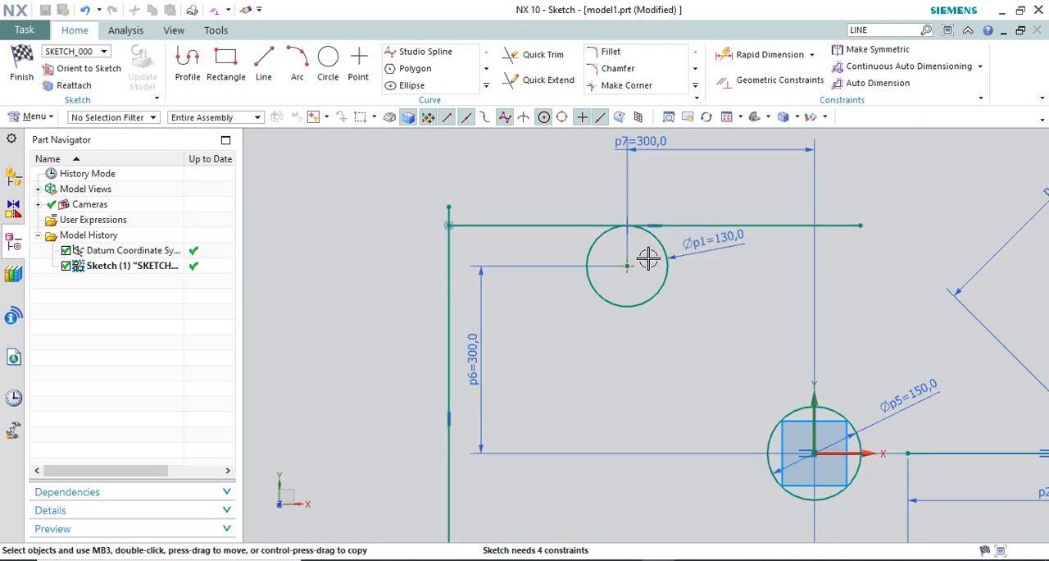
right_click(482, 273)
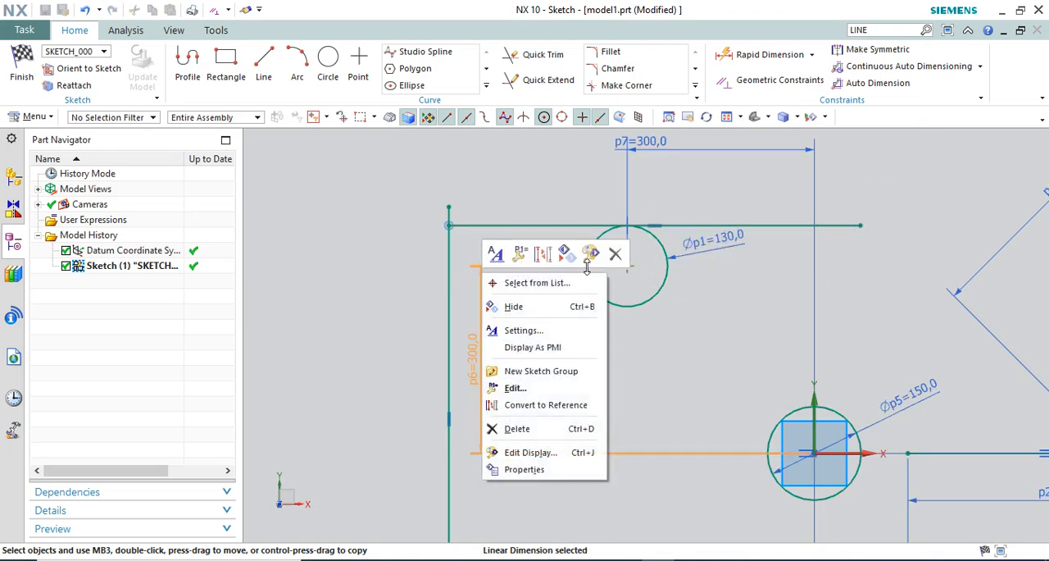
click(615, 256)
Test the tangency by moving the horizontal line down and sideways, and undo the move
drag(542, 227, 558, 259)
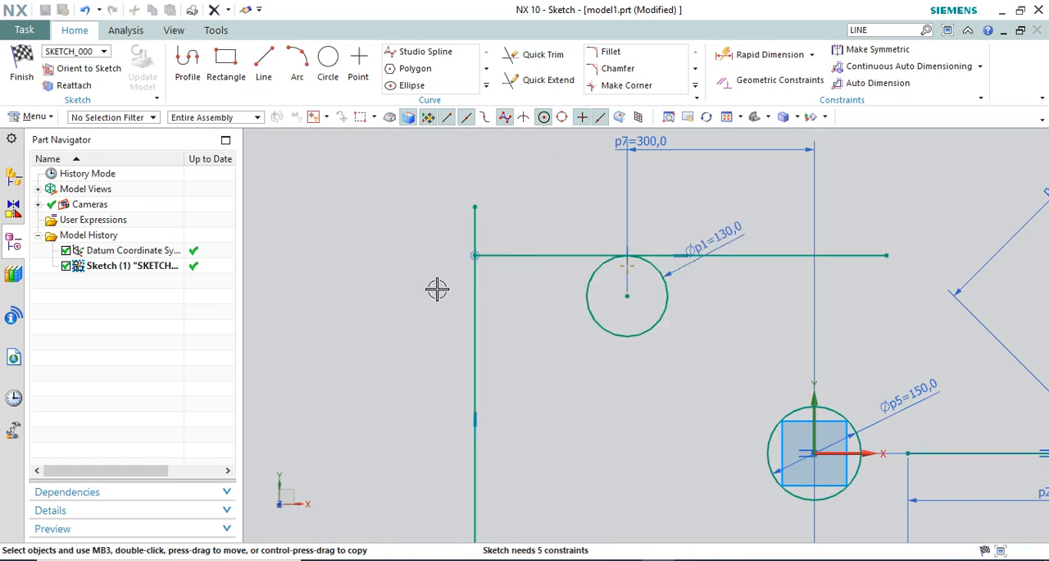
click(86, 10)
click(86, 9)
scroll(465, 218, down, 1)
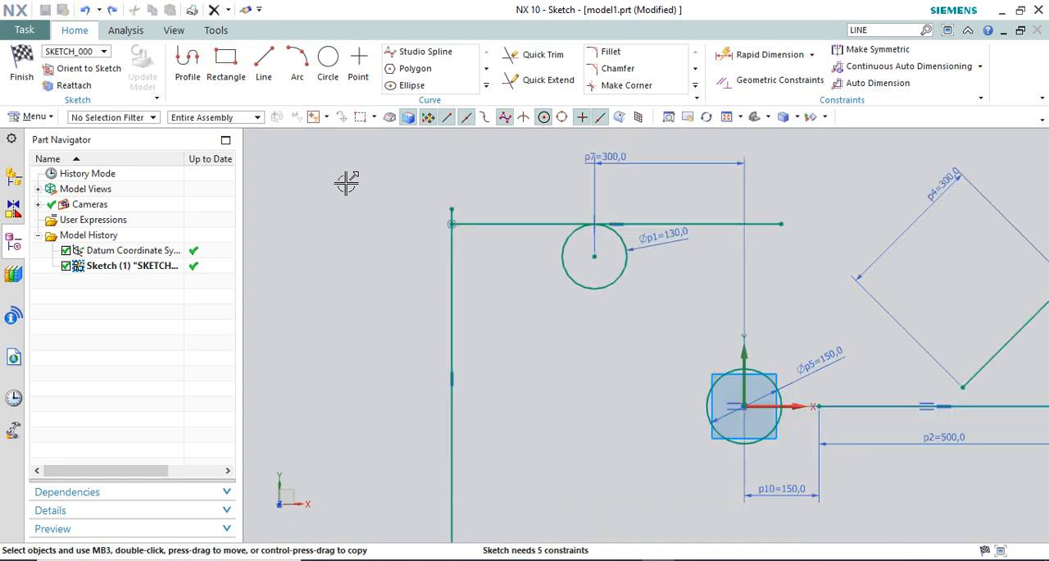
scroll(492, 206, up, 4)
scroll(502, 193, down, 2)
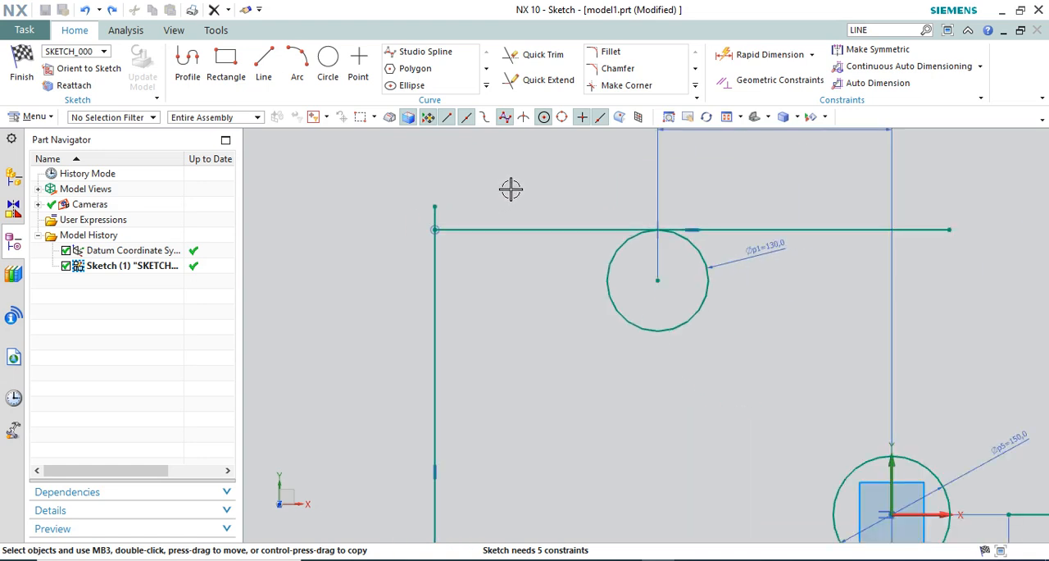
click(741, 82)
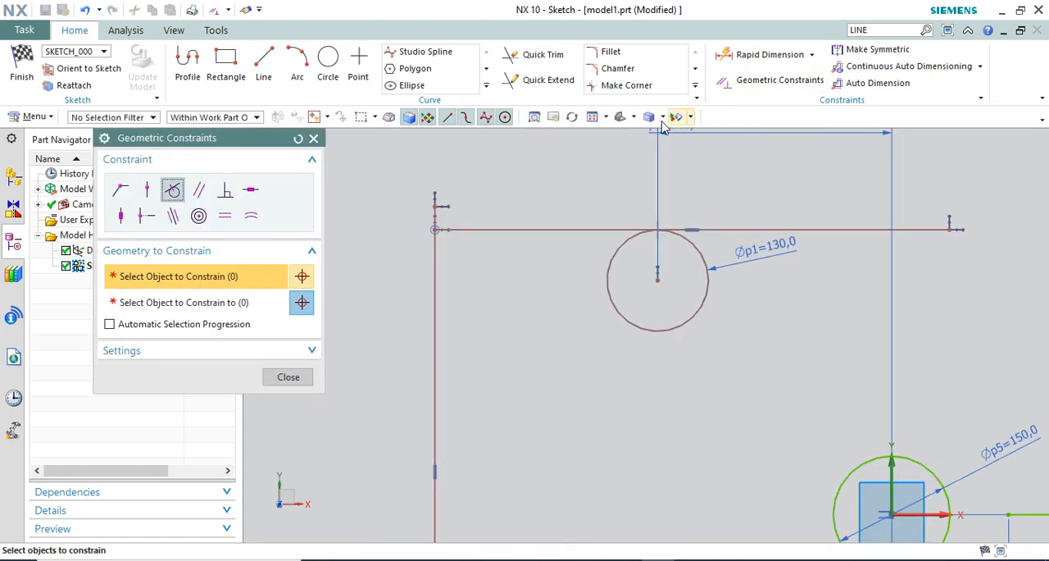
scroll(492, 214, down, 4)
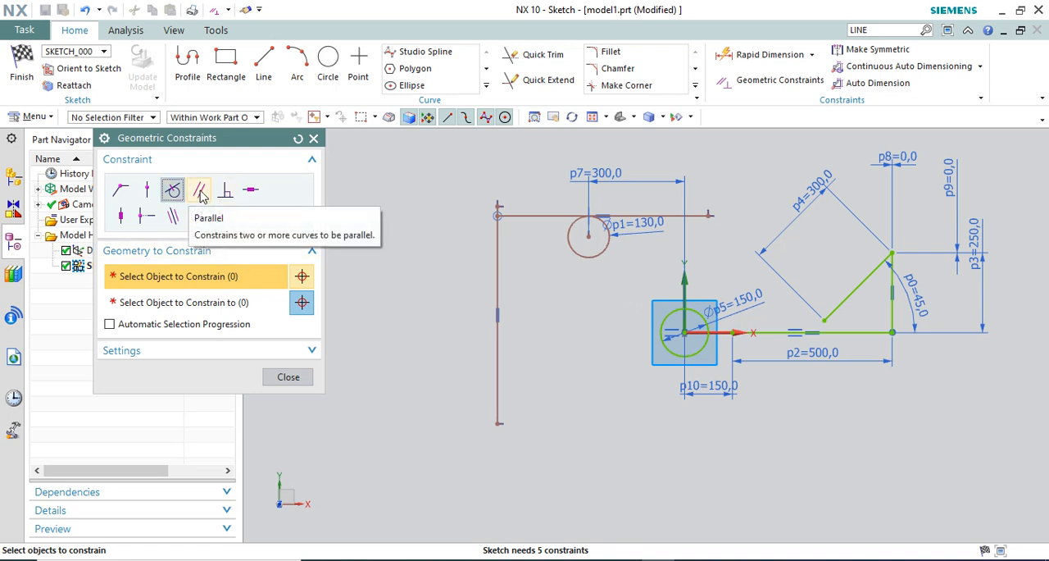
key(Escape)
Draw a slanted line between the long vertical line and the circle at the origin
scroll(337, 241, down, 2)
scroll(414, 277, up, 2)
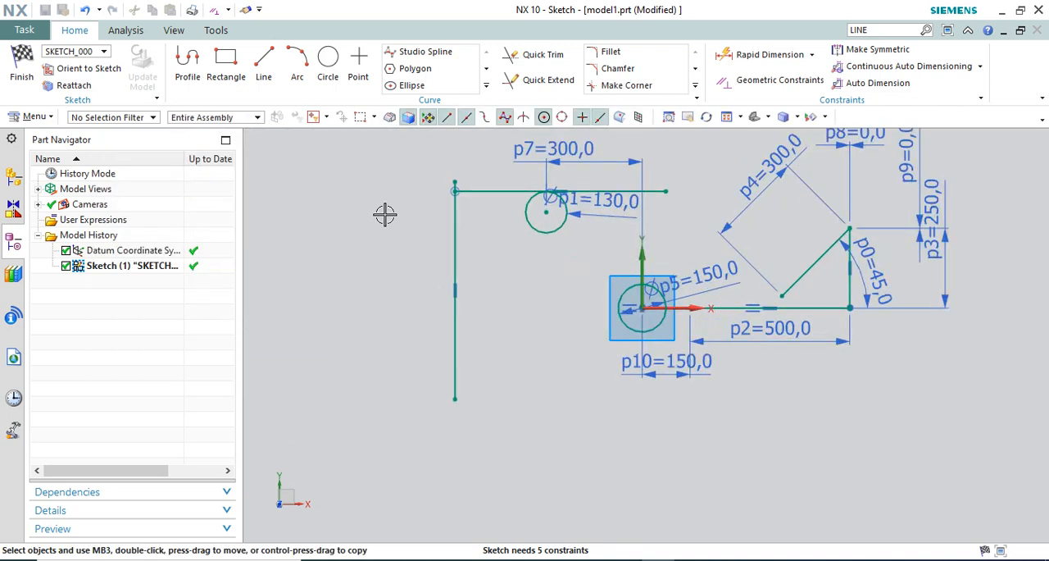
click(263, 61)
click(530, 408)
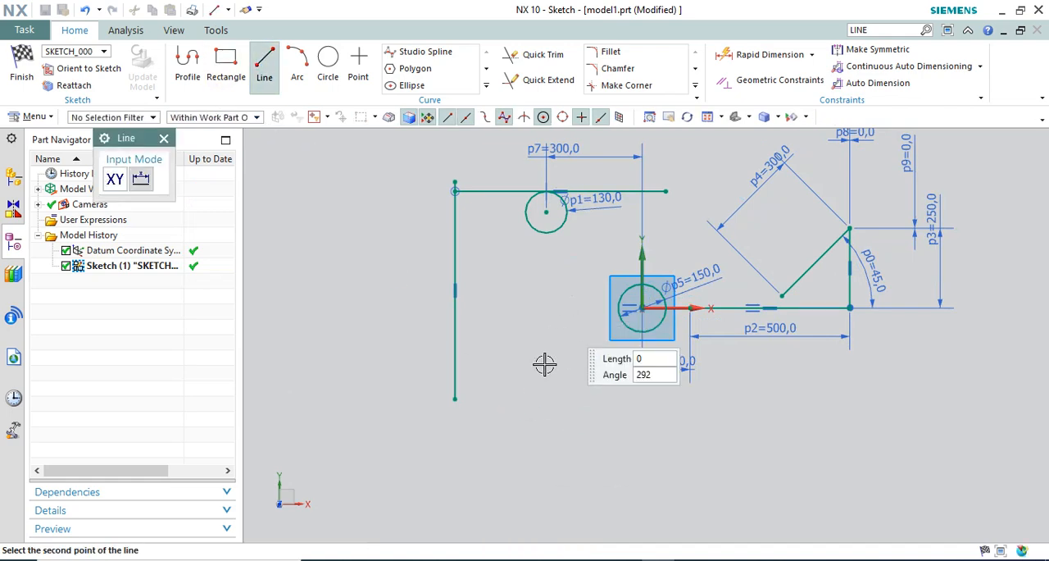
click(572, 295)
key(Escape)
Apply a Parallel constraint making the new slanted line parallel to the long vertical line
scroll(520, 350, up, 3)
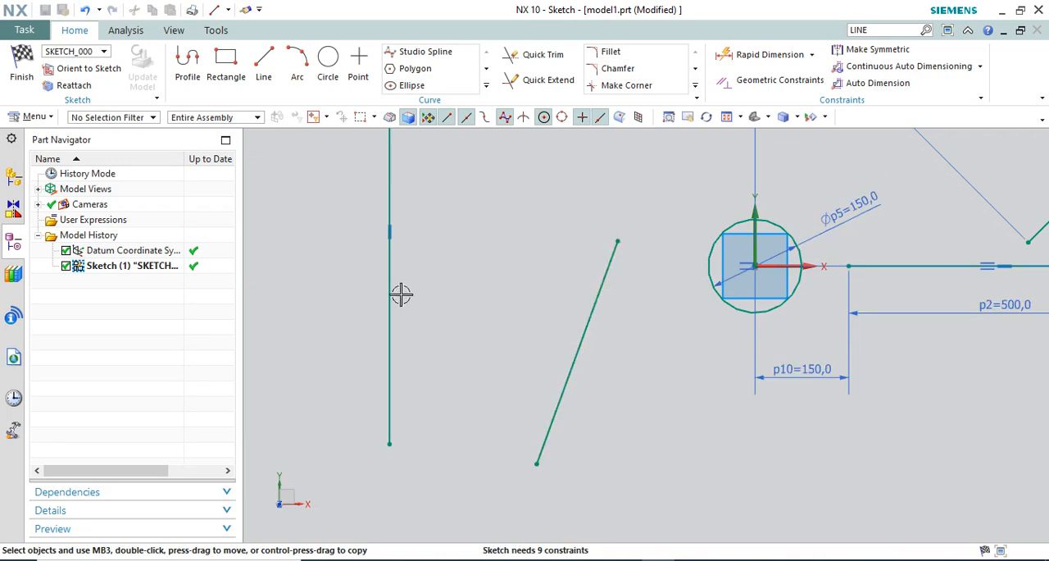
scroll(408, 289, down, 2)
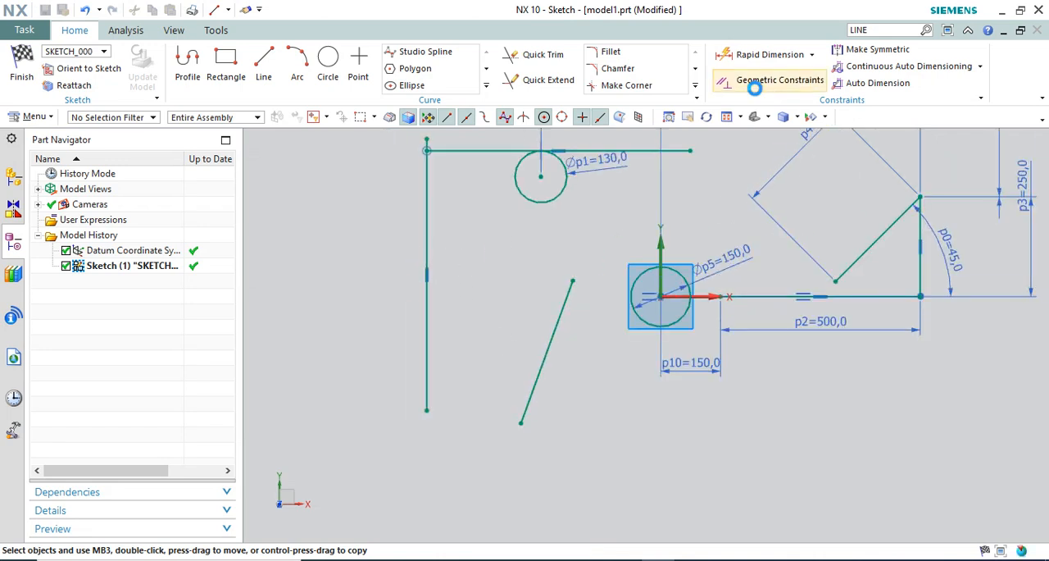
click(779, 79)
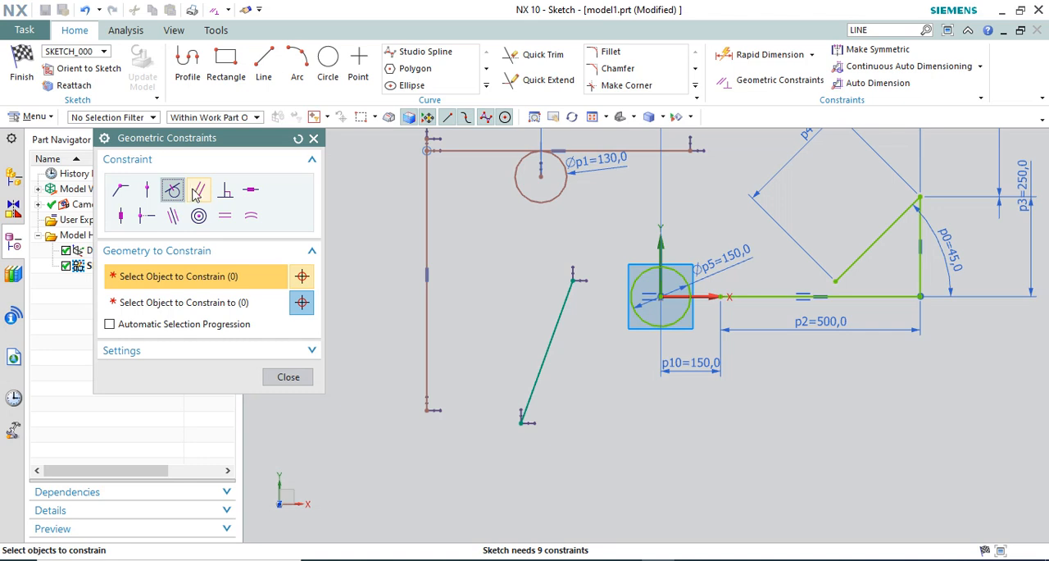
click(568, 306)
click(300, 304)
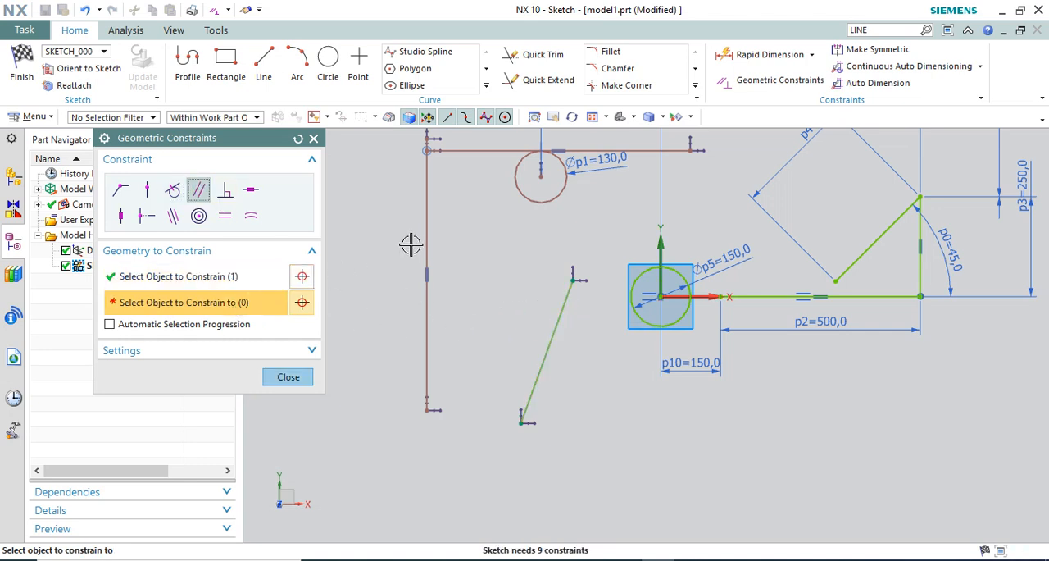
click(424, 221)
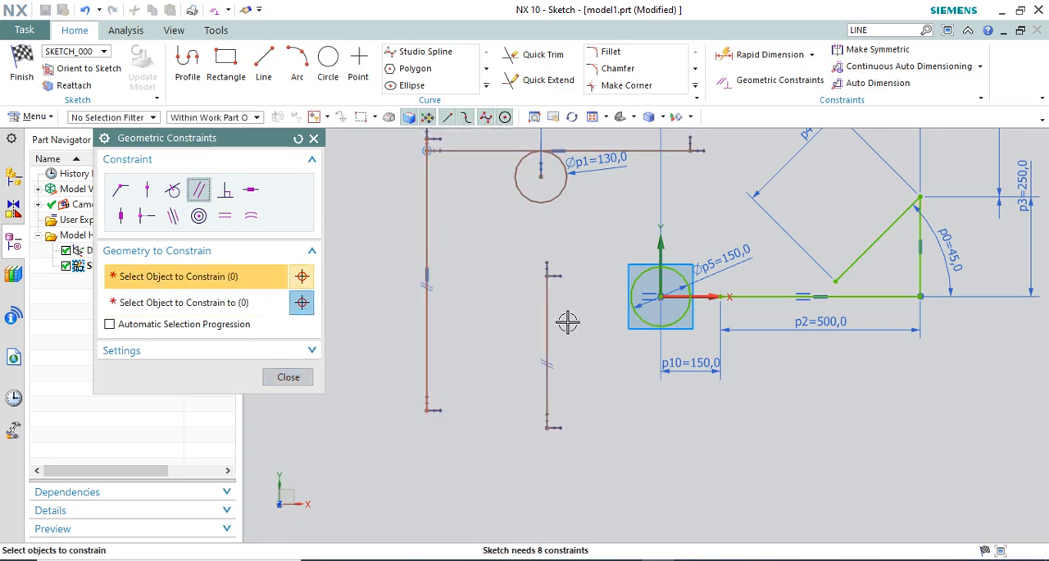
scroll(456, 264, down, 2)
middle_click(459, 246)
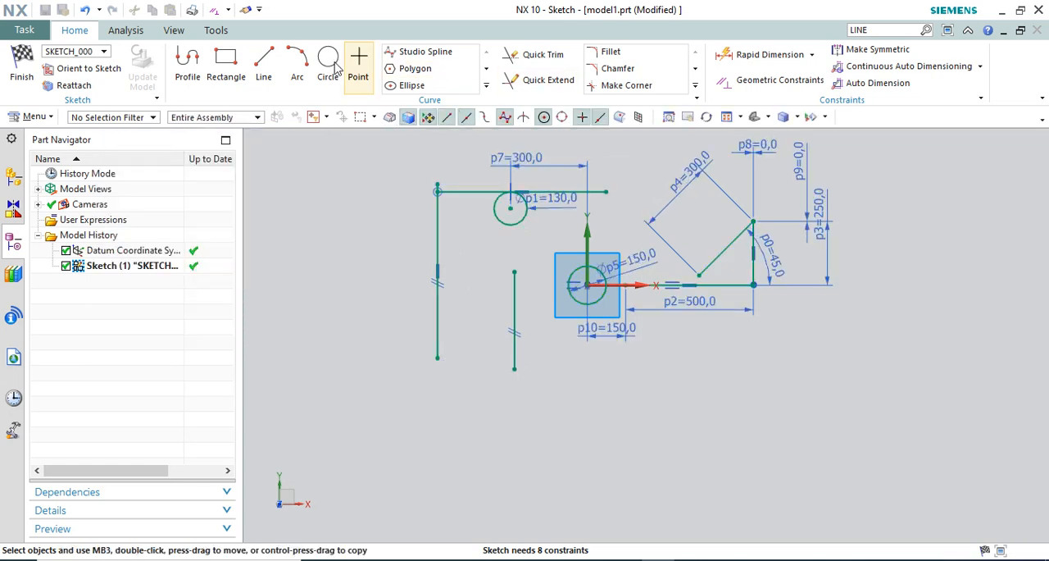
click(226, 61)
click(263, 64)
scroll(455, 394, up, 2)
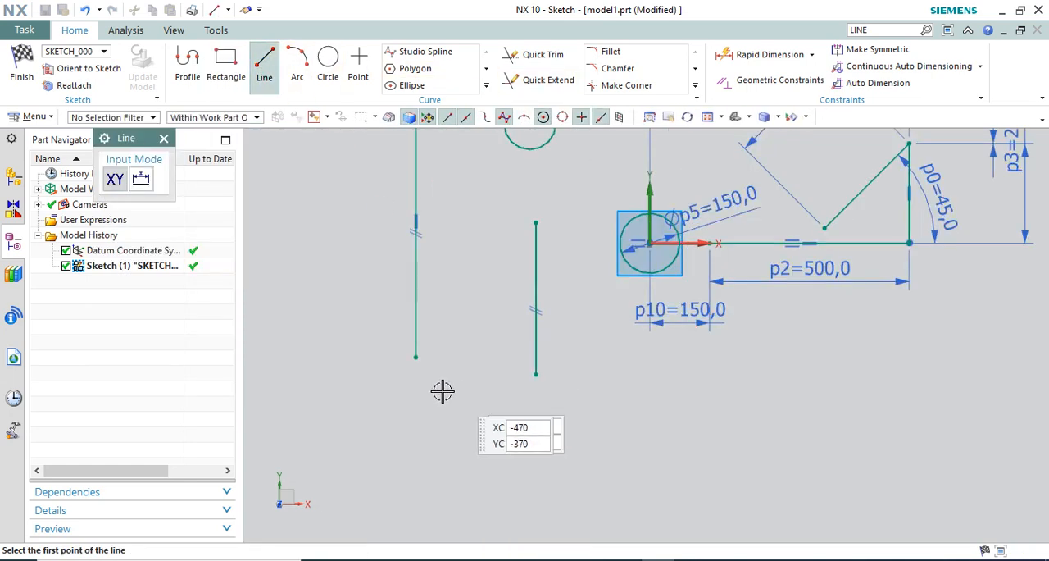
click(443, 391)
key(Escape)
scroll(502, 377, down, 3)
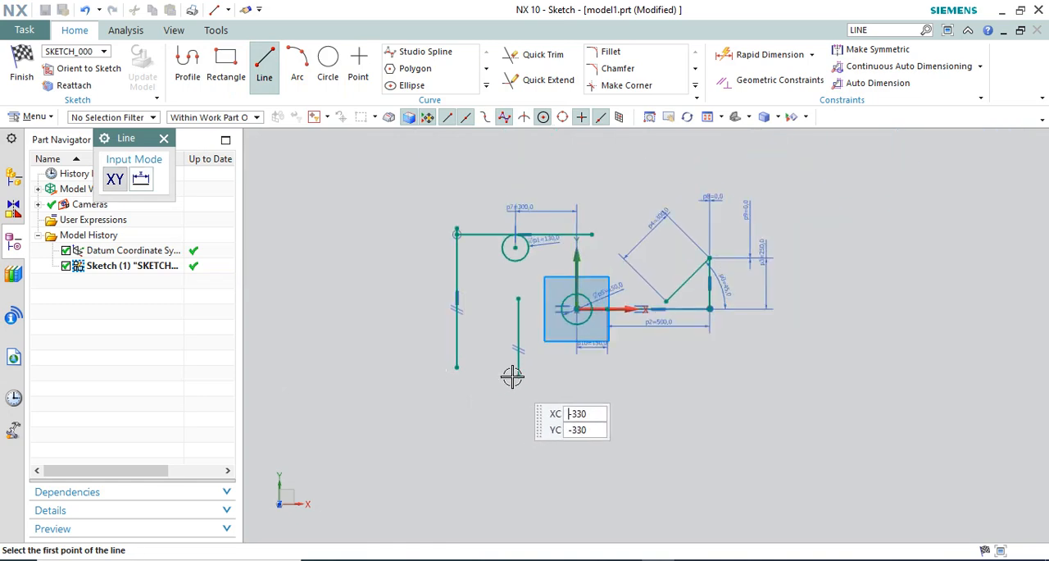
key(Escape)
Delete the 45° angular dimension between the slanted line and the 500 mm horizontal line
scroll(635, 304, up, 3)
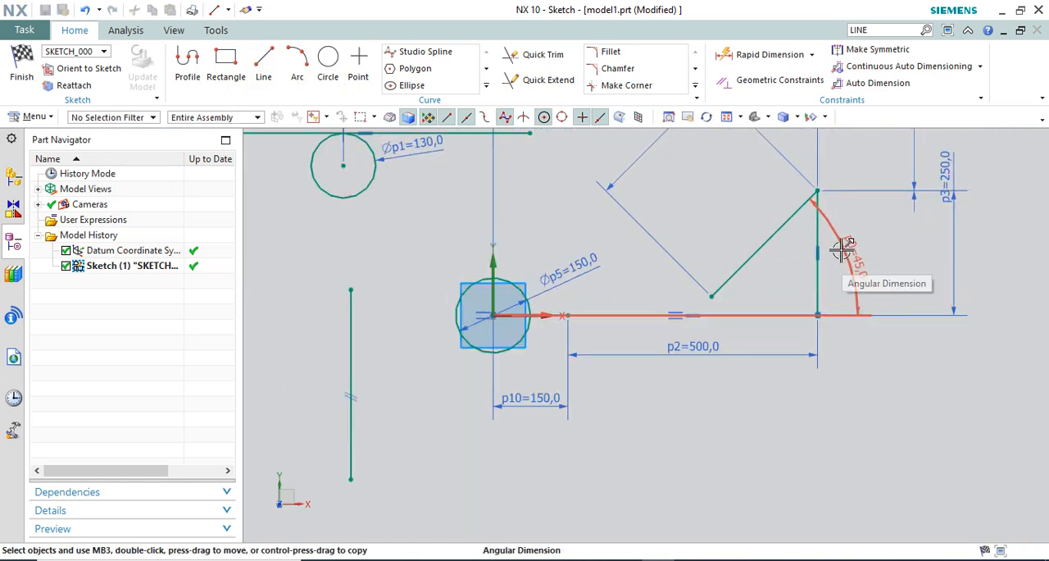
scroll(785, 281, down, 2)
scroll(782, 279, up, 3)
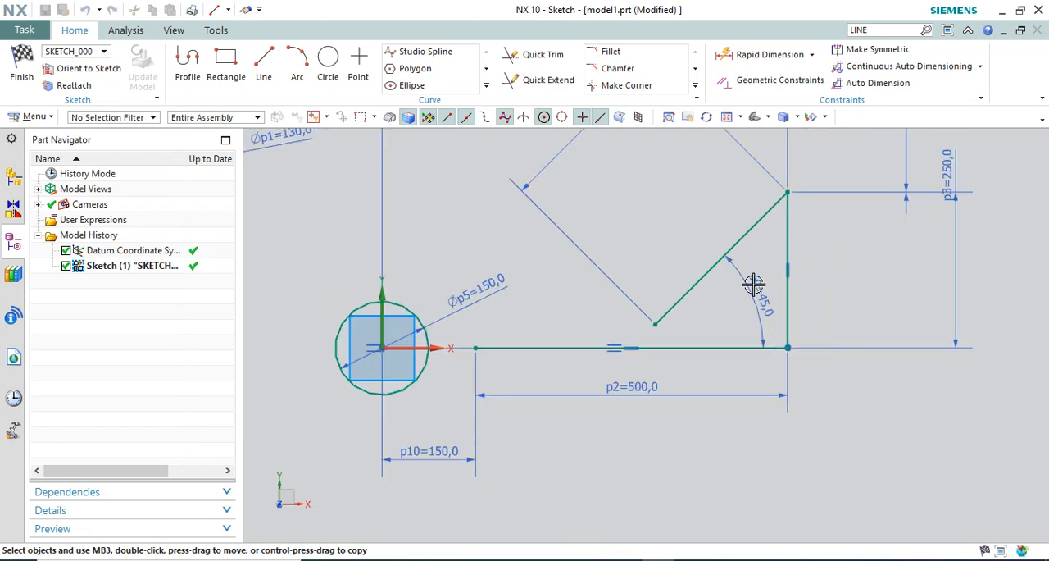
scroll(753, 284, up, 2)
right_click(769, 297)
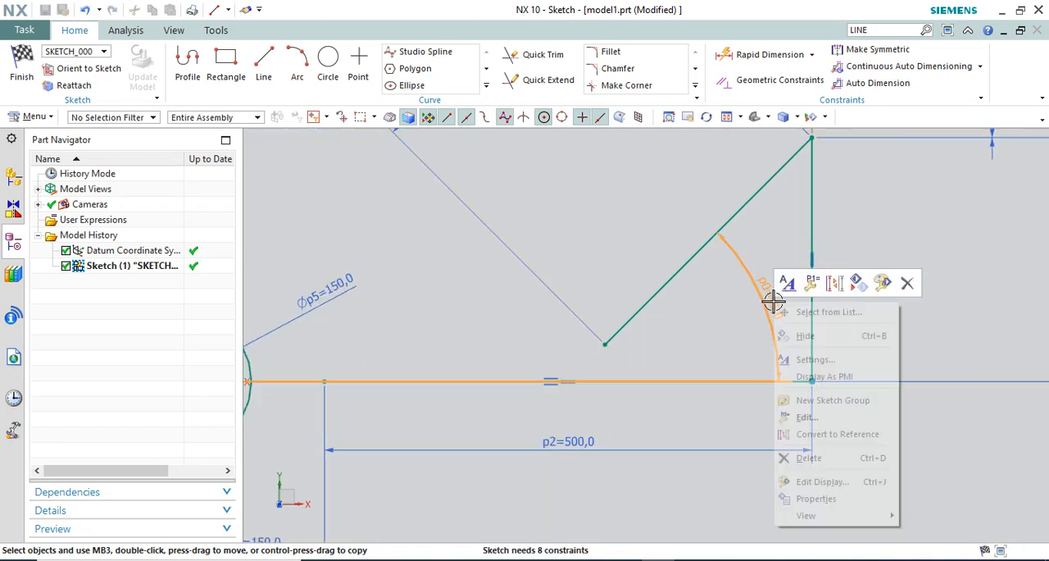
click(906, 284)
Apply a Perpendicular constraint between the 300 mm slanted line and the 250 mm vertical line
scroll(754, 312, down, 3)
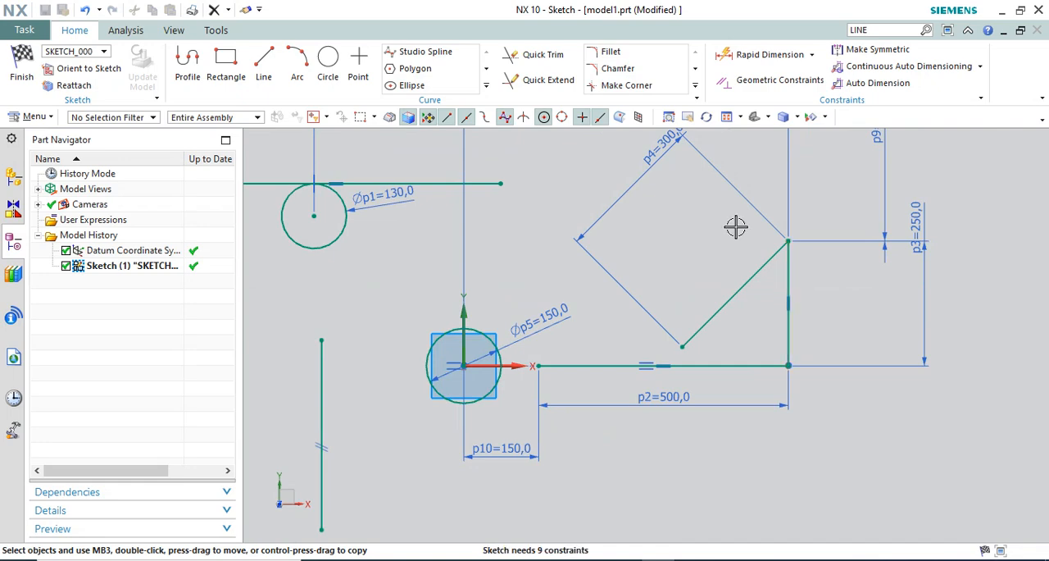
click(740, 82)
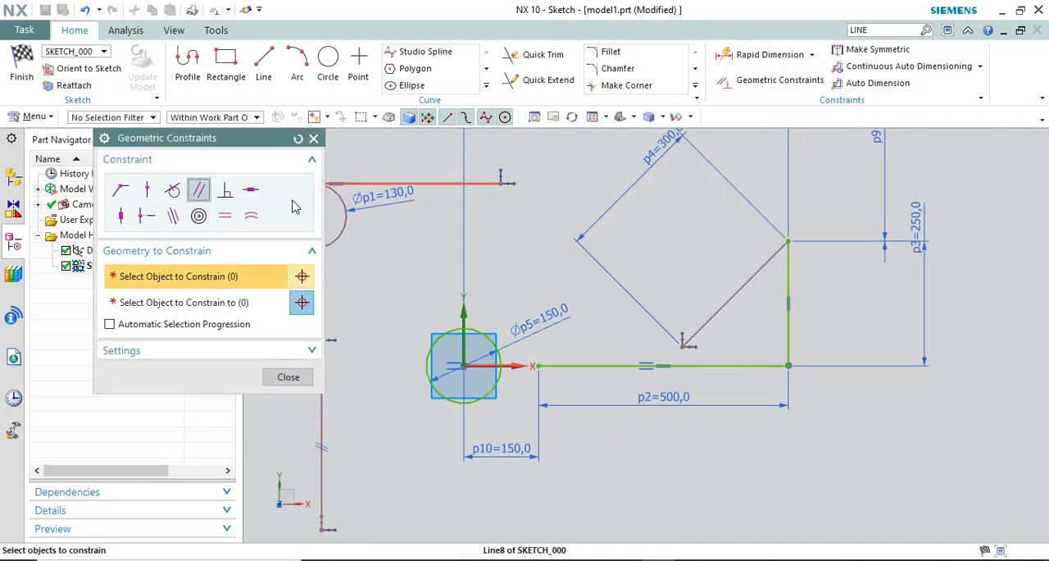
scroll(708, 248, up, 2)
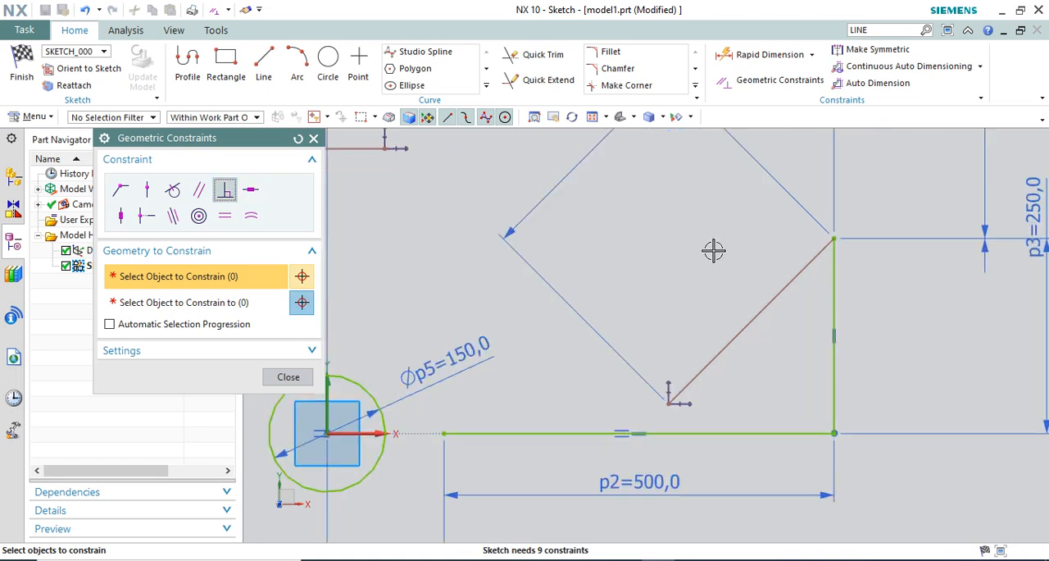
click(787, 287)
click(205, 302)
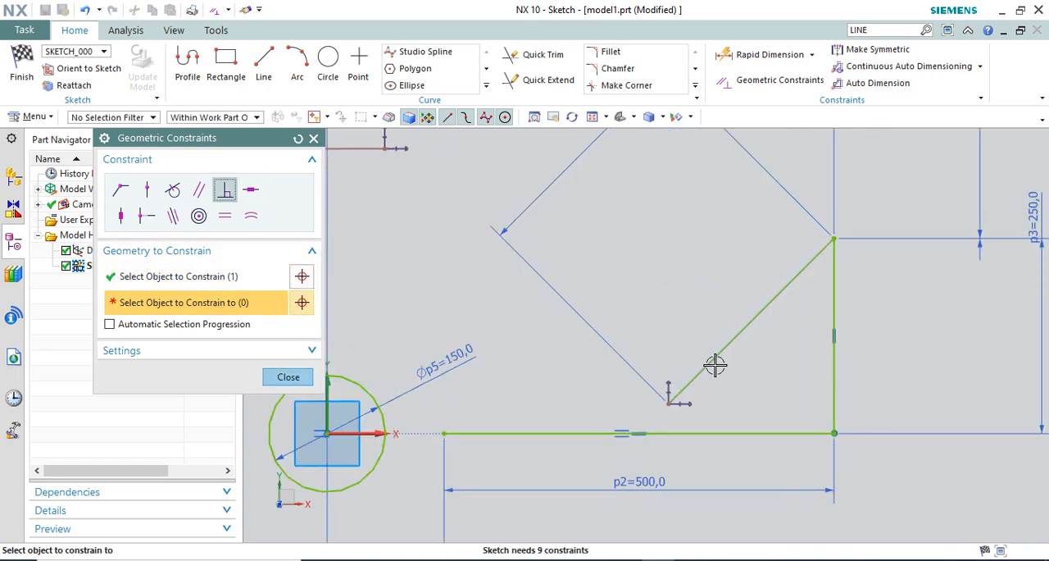
click(834, 263)
scroll(792, 334, down, 3)
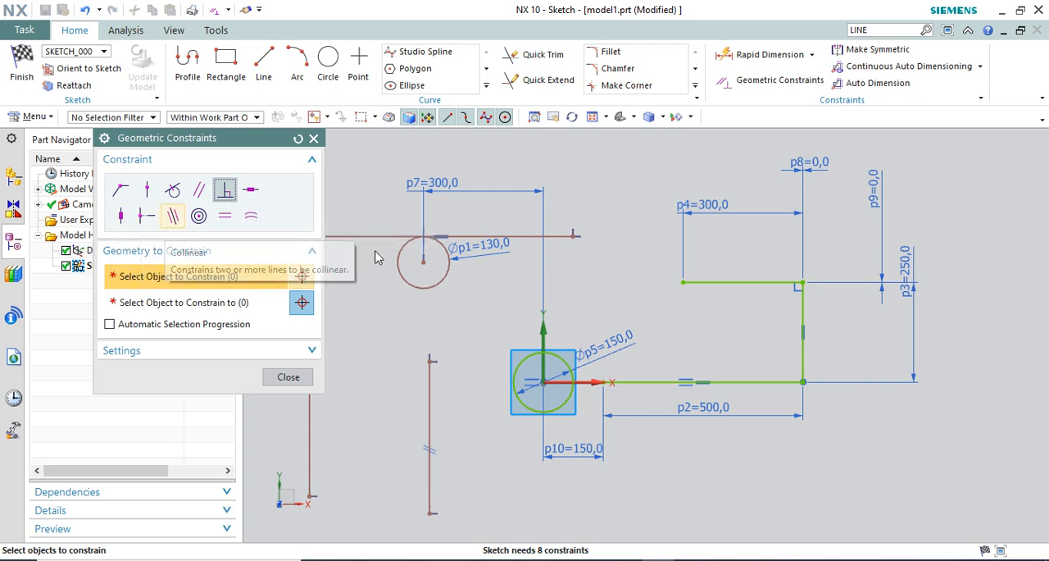
key(Escape)
Draw a vertical line about 180 mm long above the horizontal line tangent to the 130 mm circle
scroll(727, 292, down, 5)
scroll(566, 275, up, 4)
scroll(567, 274, down, 3)
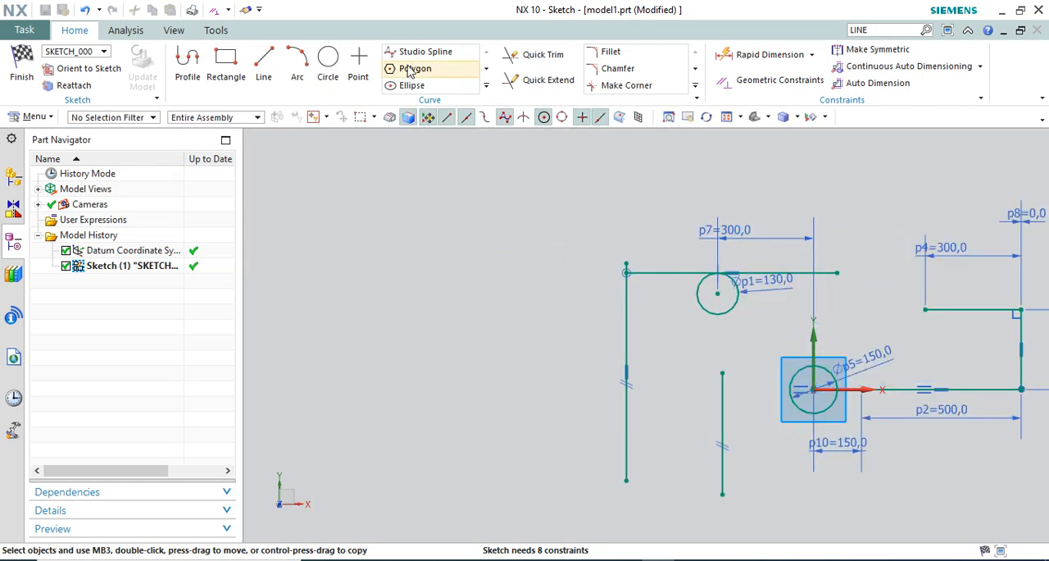
click(264, 63)
scroll(656, 358, up, 3)
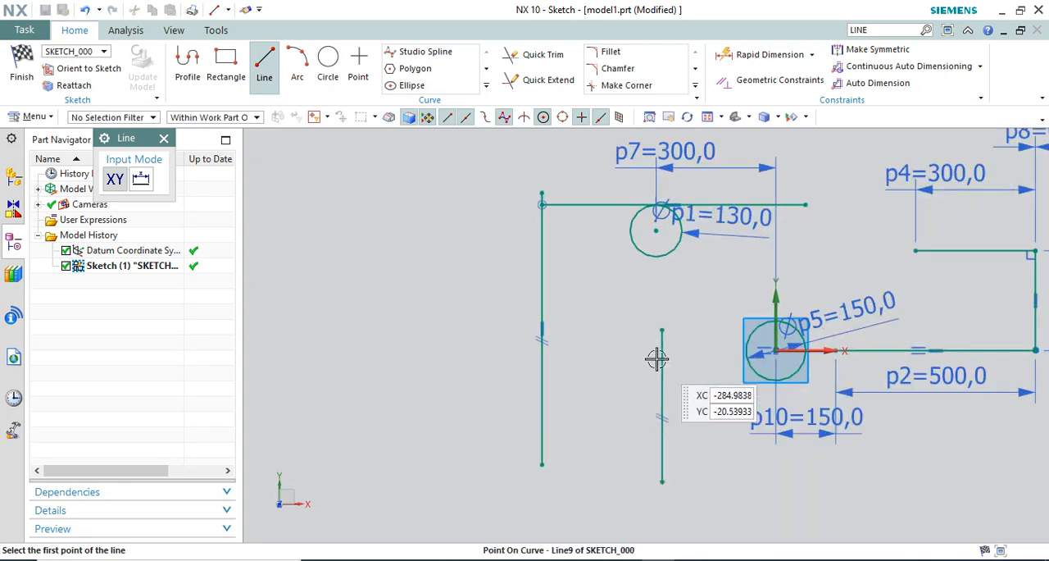
scroll(576, 361, down, 2)
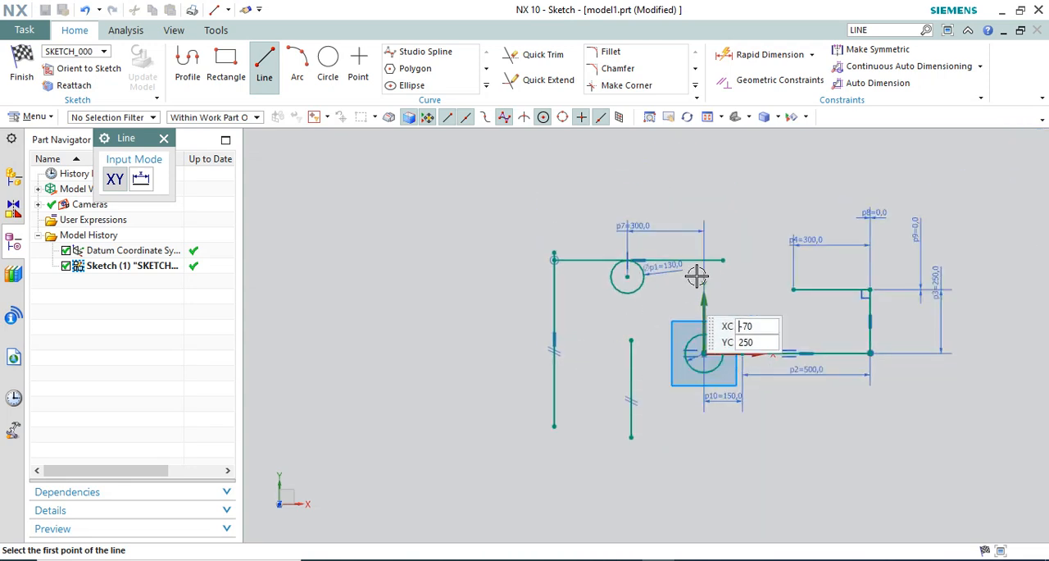
click(780, 161)
key(Escape)
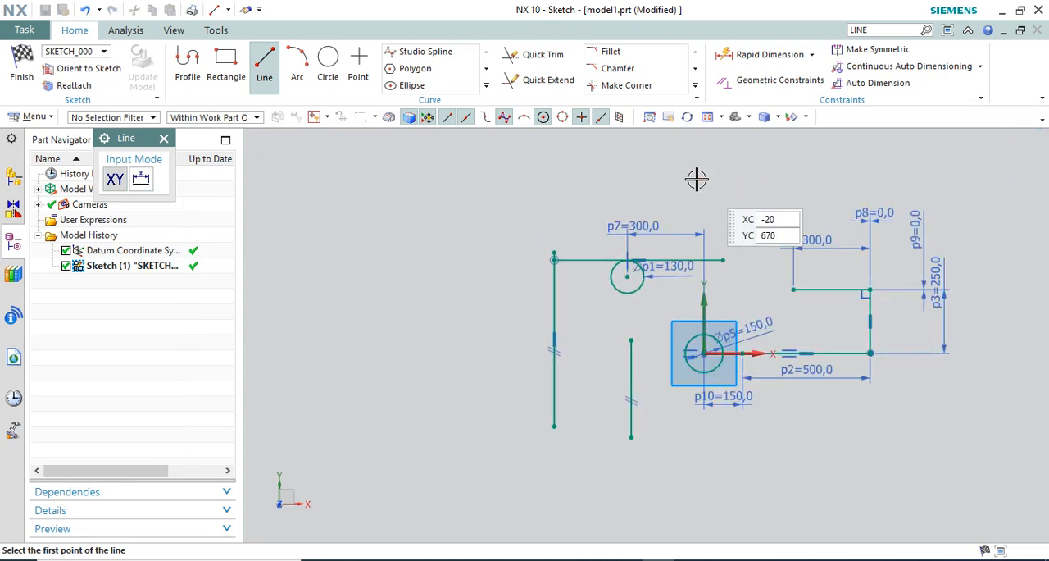
scroll(706, 194, up, 1)
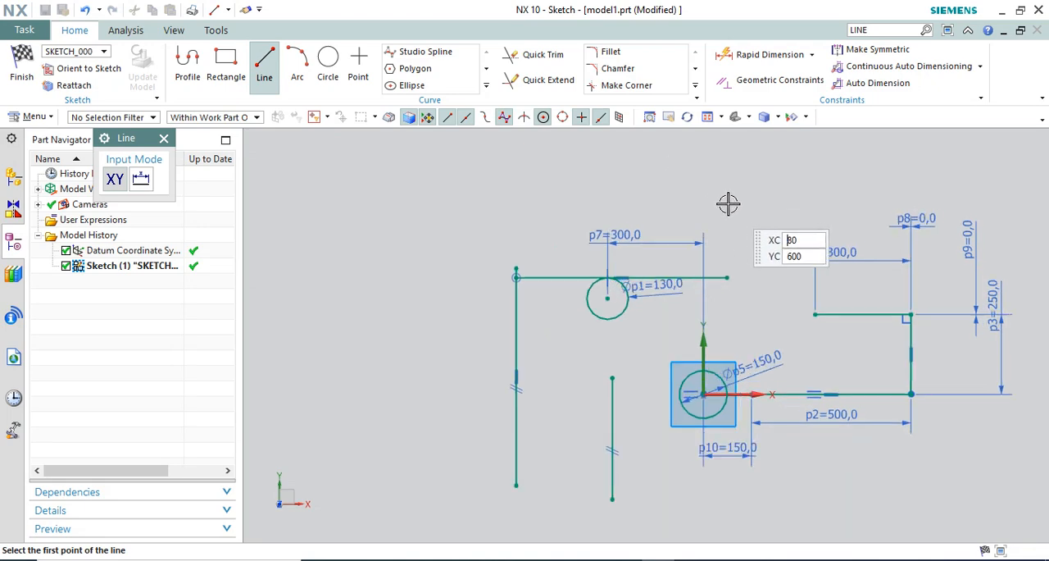
click(627, 149)
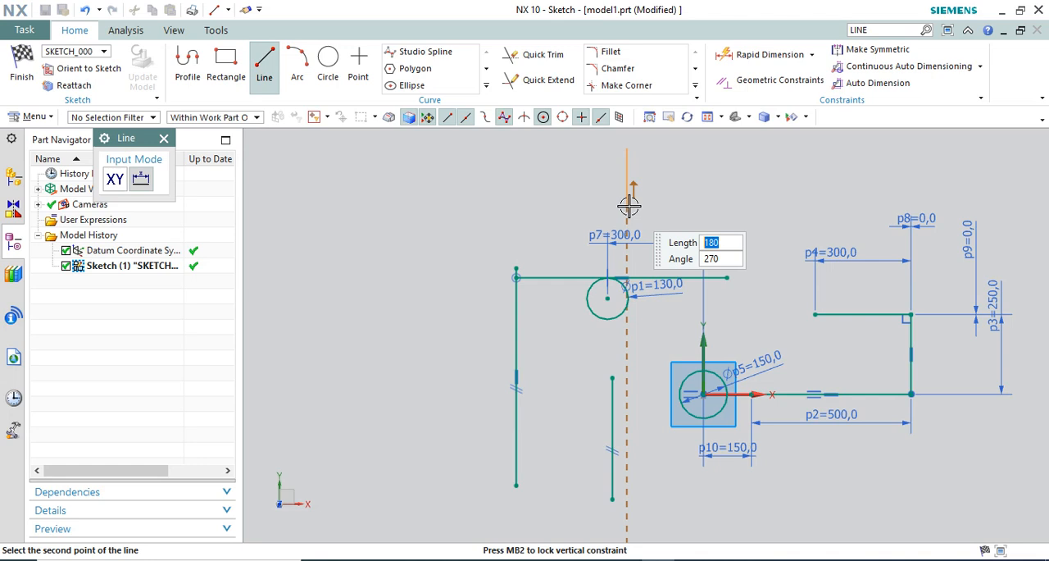
click(627, 206)
key(Escape)
Apply a Midpoint constraint aligning the new vertical line's lower endpoint with the midpoint of the horizontal line below it
click(745, 85)
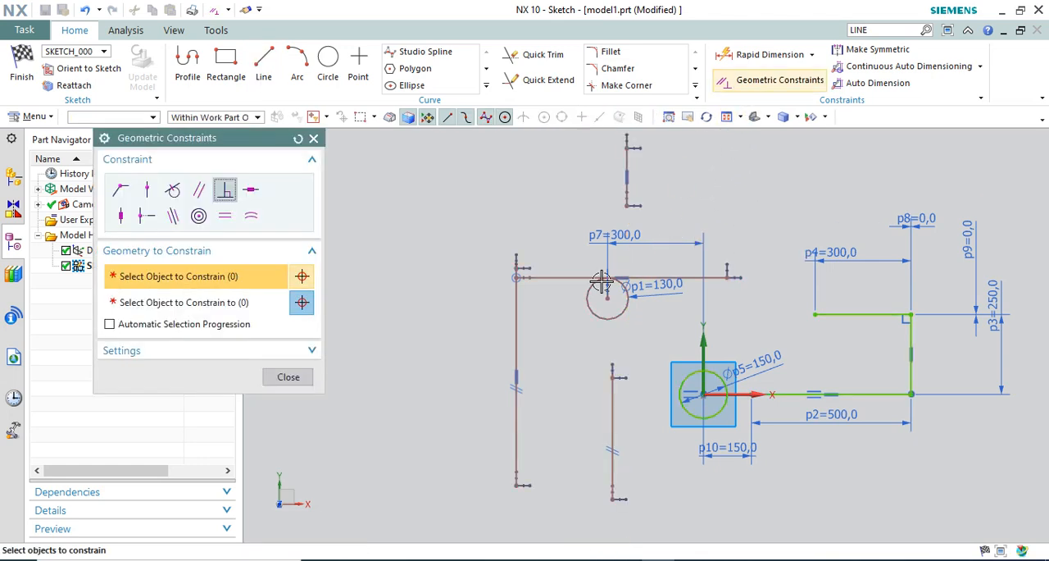
scroll(588, 287, up, 2)
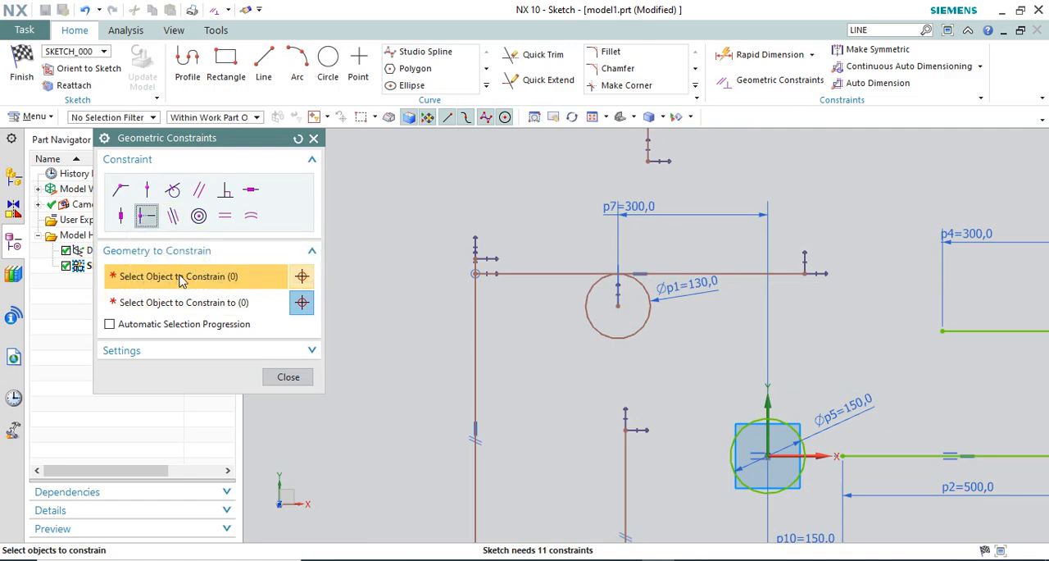
click(648, 161)
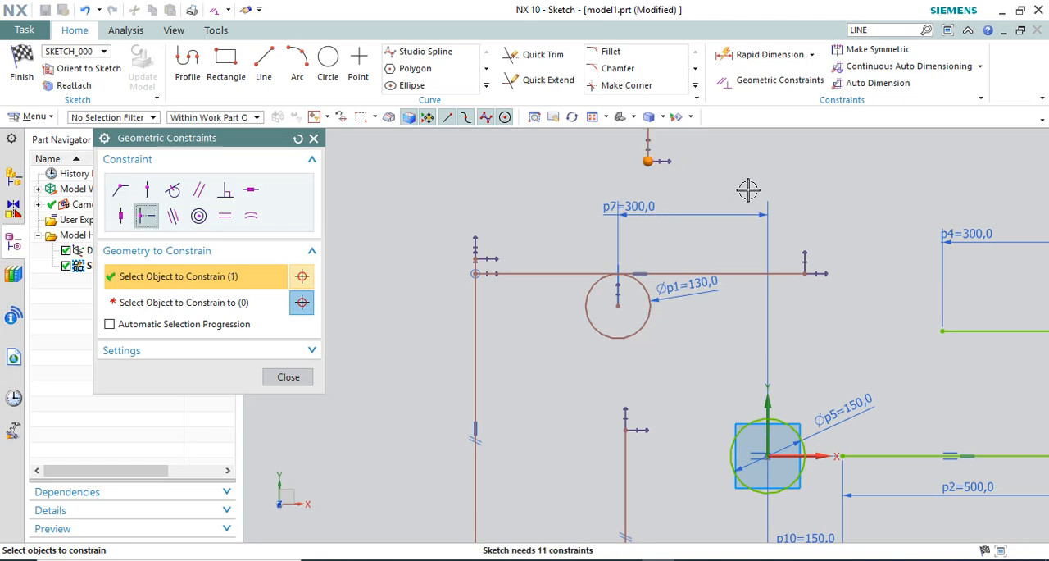
middle_click(565, 276)
click(567, 275)
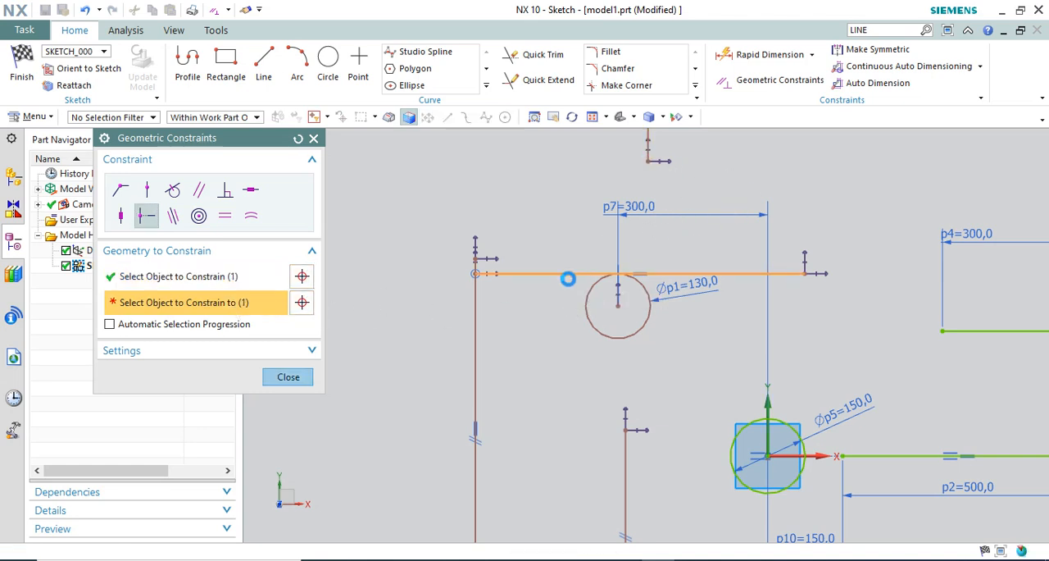
scroll(551, 358, down, 2)
scroll(620, 234, up, 3)
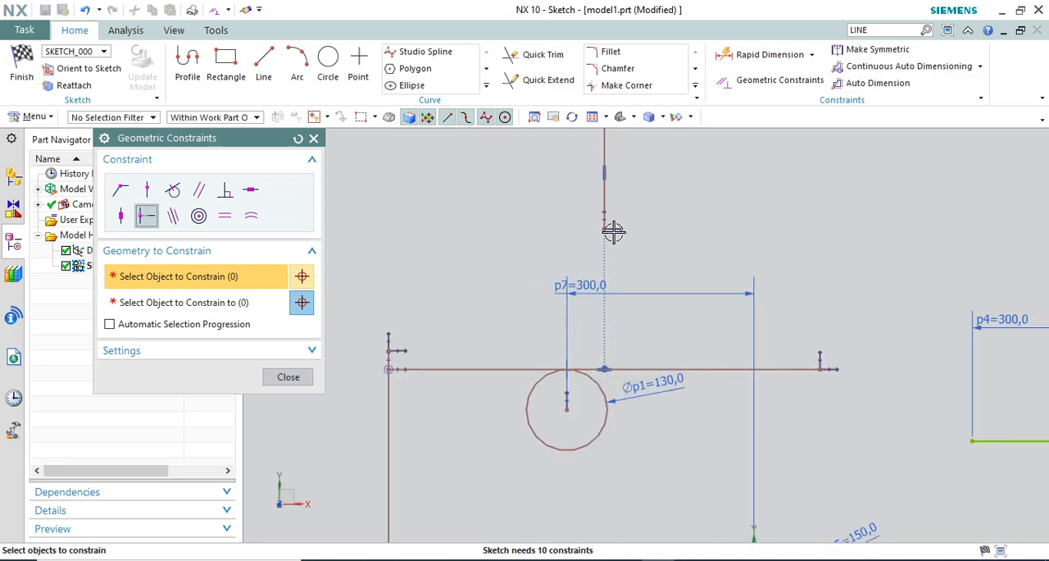
click(288, 377)
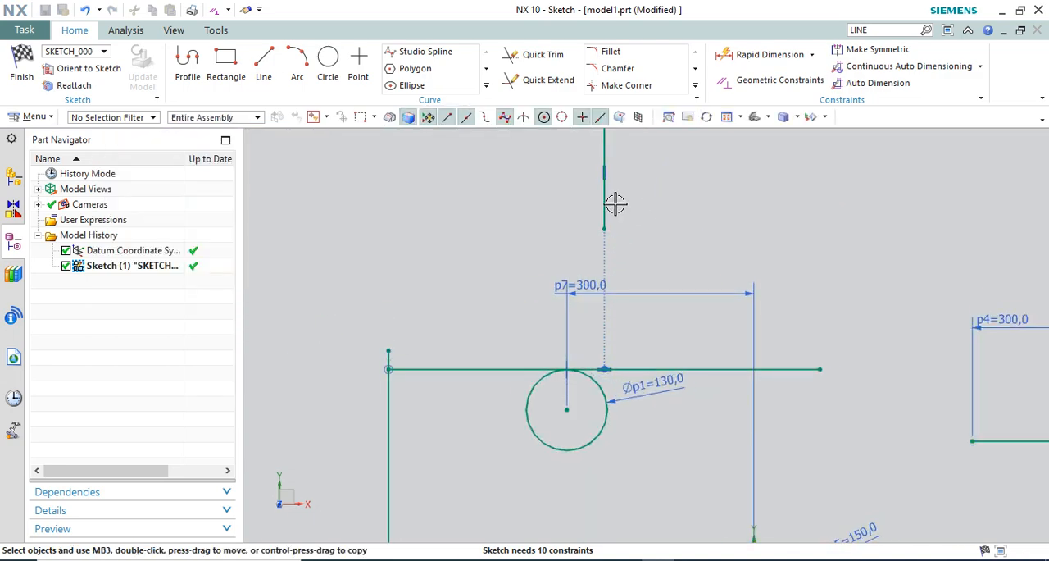
Reposition the short vertical line to test its midpoint alignment, shortening the horizontal line so it ends before the circle
drag(661, 217, 678, 224)
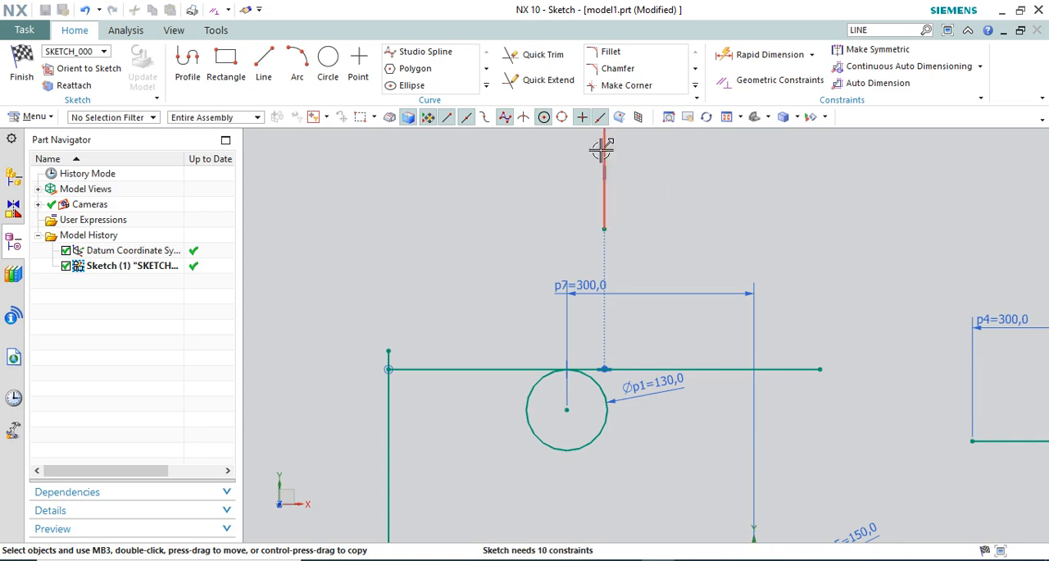
scroll(631, 217, down, 3)
scroll(738, 297, up, 2)
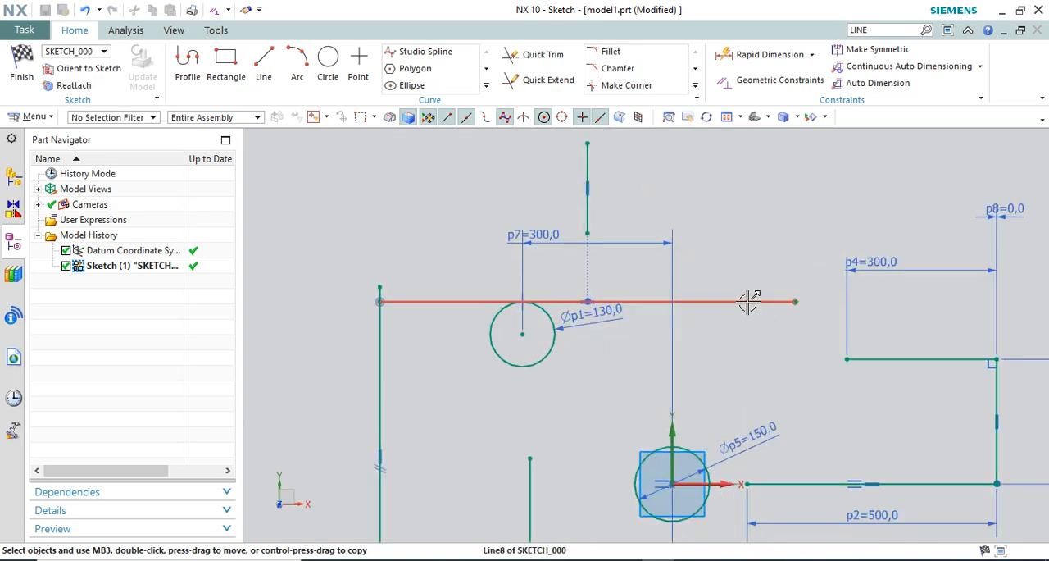
drag(599, 173, 607, 167)
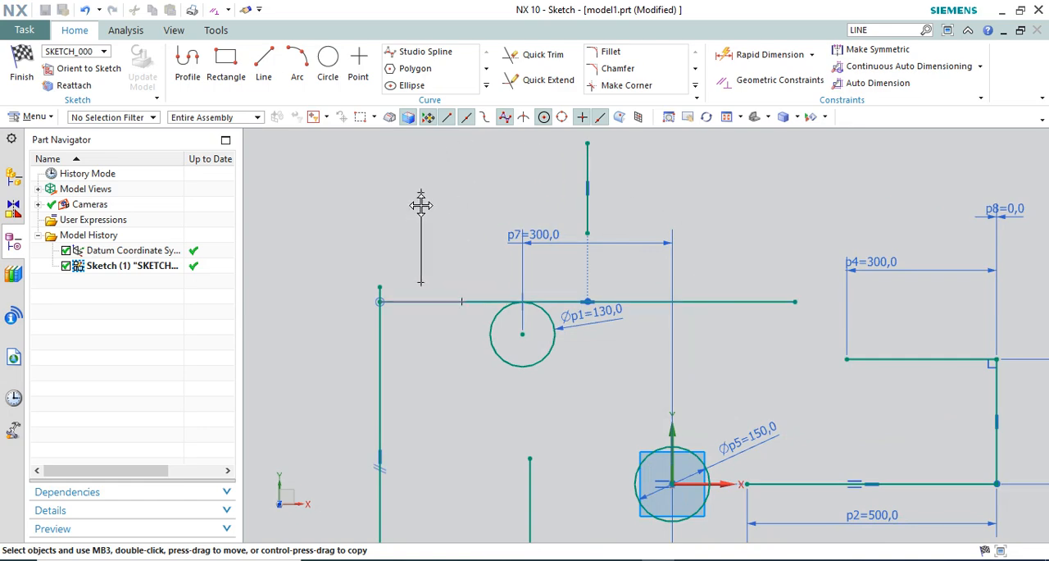
drag(420, 205, 418, 209)
scroll(398, 255, up, 2)
scroll(539, 342, up, 2)
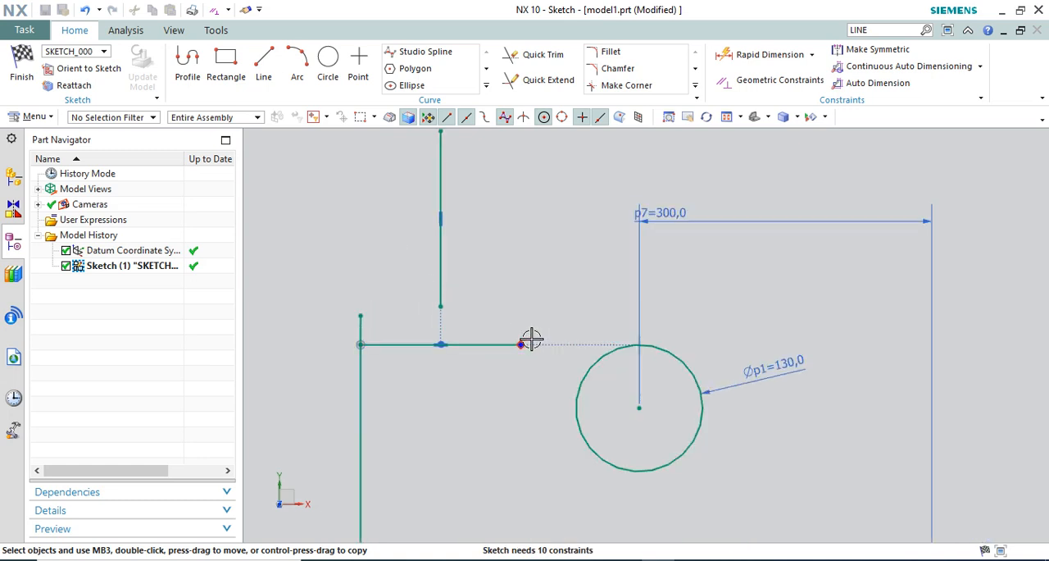
scroll(468, 264, down, 2)
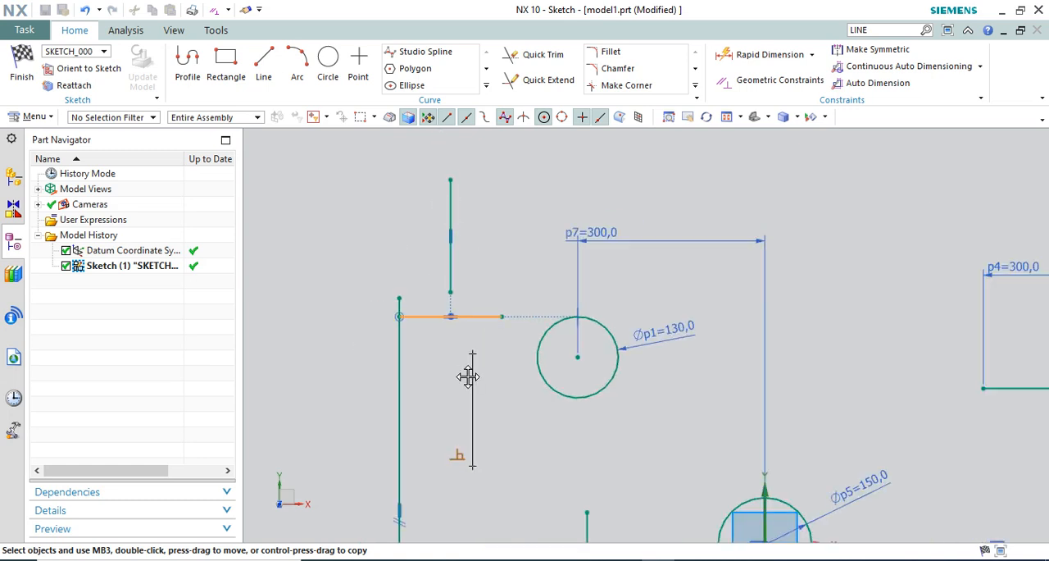
Move the short vertical line below the horizontal line, to the side of the long vertical line away from the circle
drag(468, 376, 305, 351)
scroll(602, 256, down, 4)
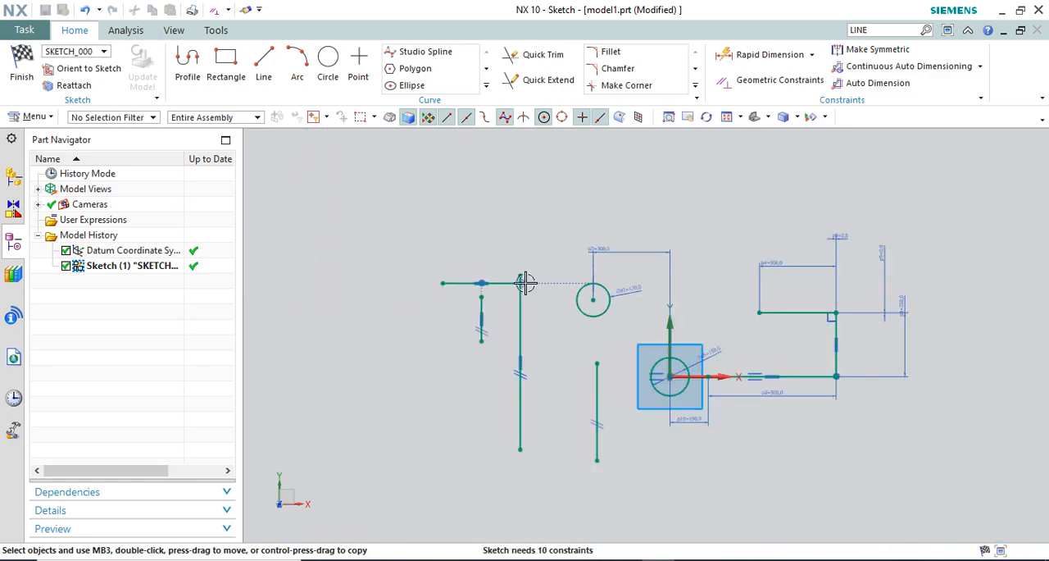
scroll(451, 312, up, 4)
drag(374, 323, 374, 323)
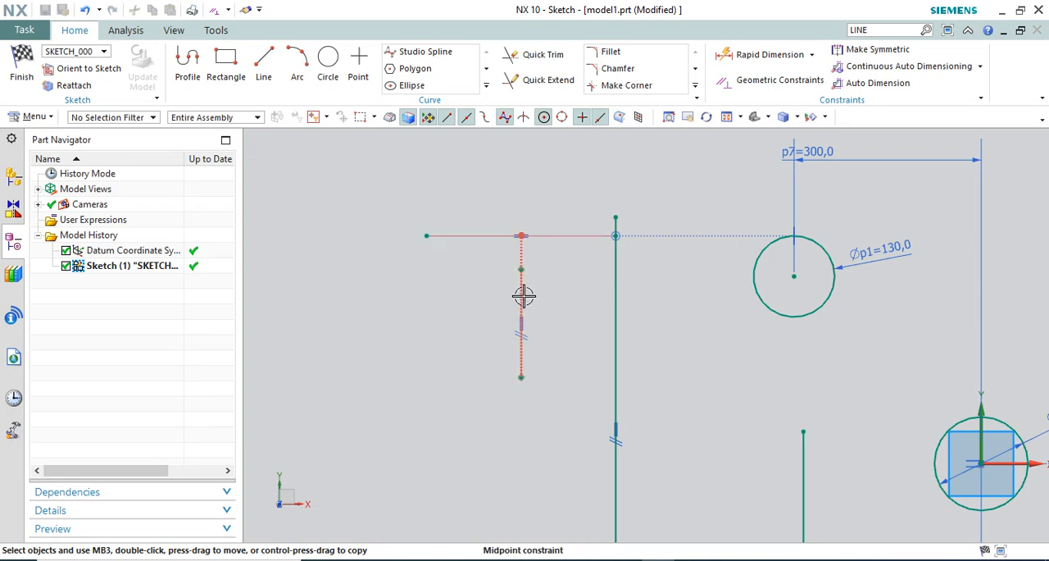
drag(523, 295, 413, 317)
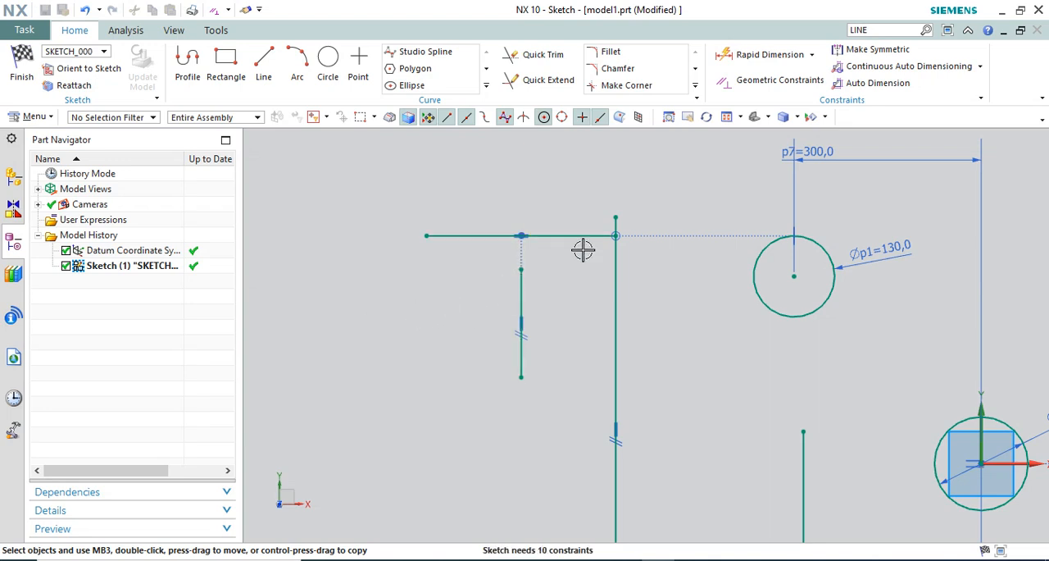
scroll(531, 284, up, 2)
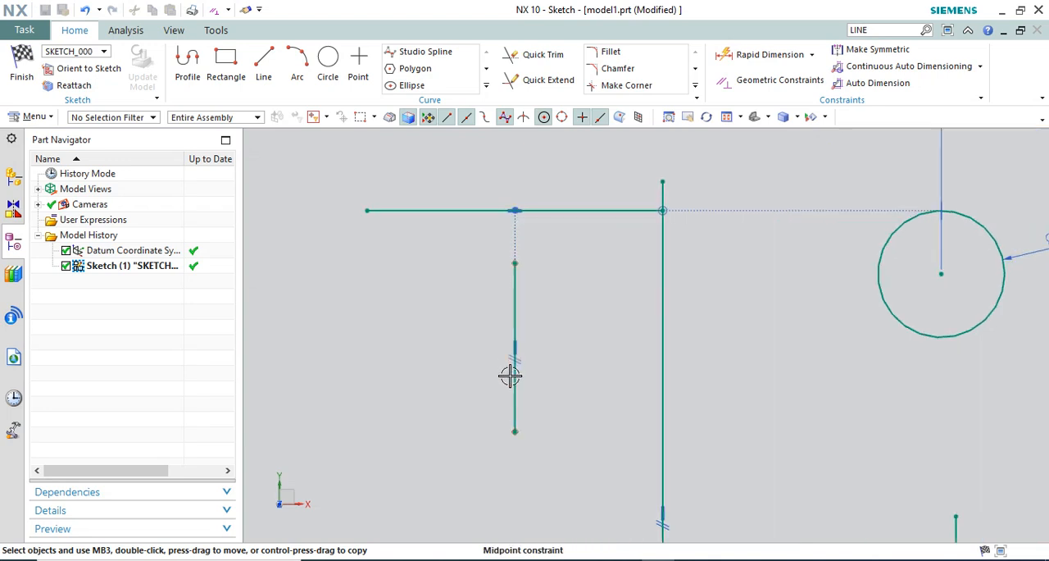
click(726, 80)
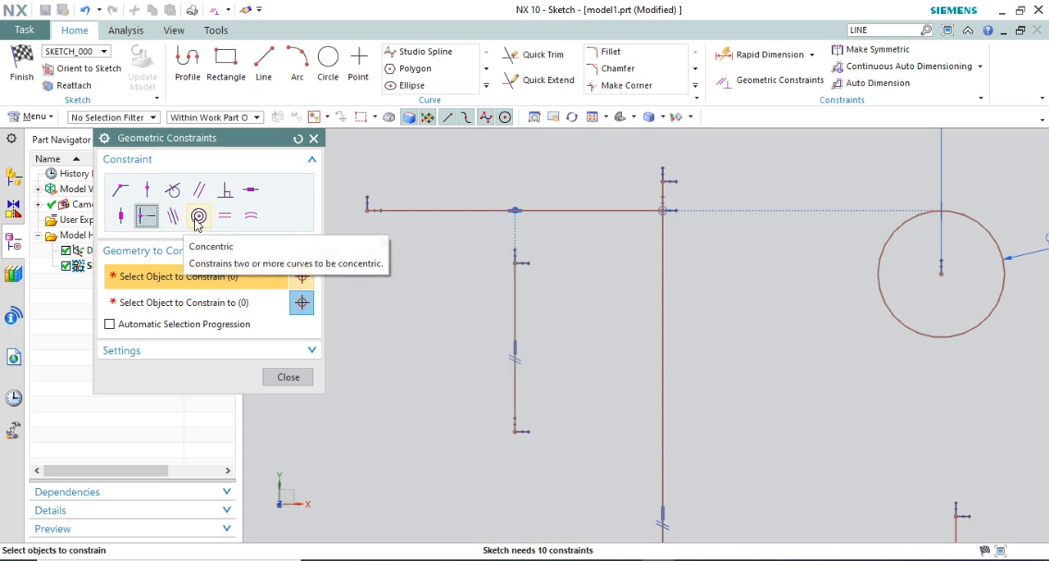
key(Escape)
scroll(561, 249, down, 3)
scroll(622, 279, down, 2)
click(722, 309)
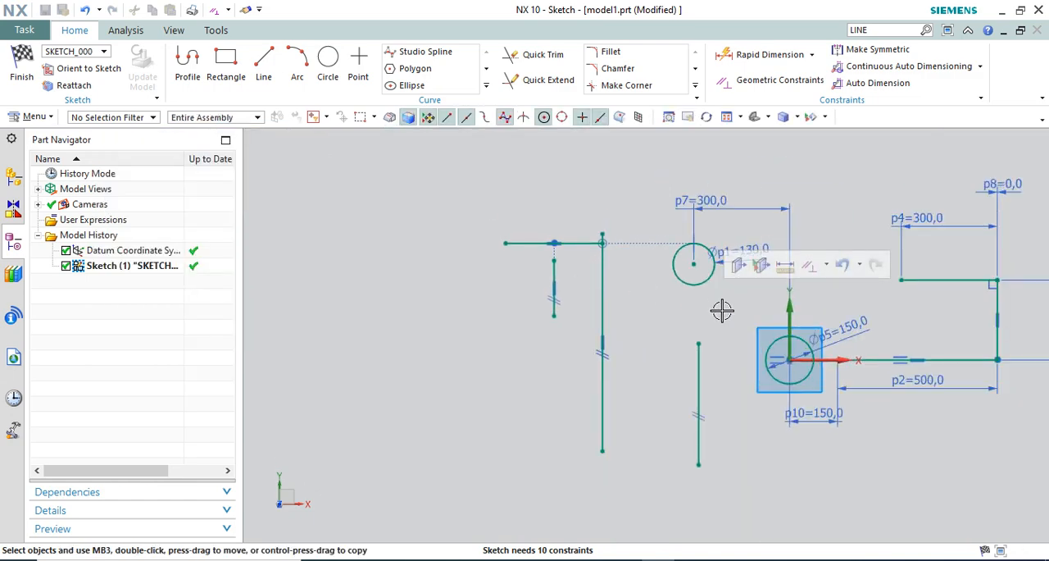
Set the diameter of the 130 mm circle to 250 mm
scroll(731, 309, up, 4)
scroll(495, 273, down, 1)
scroll(611, 214, down, 2)
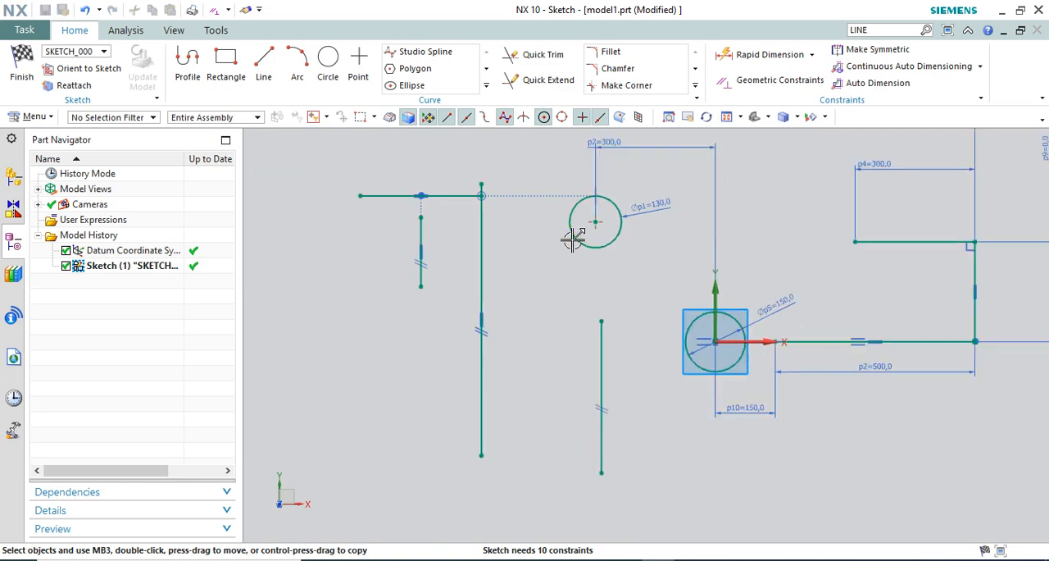
scroll(695, 421, up, 4)
scroll(625, 229, down, 2)
scroll(625, 229, down, 2)
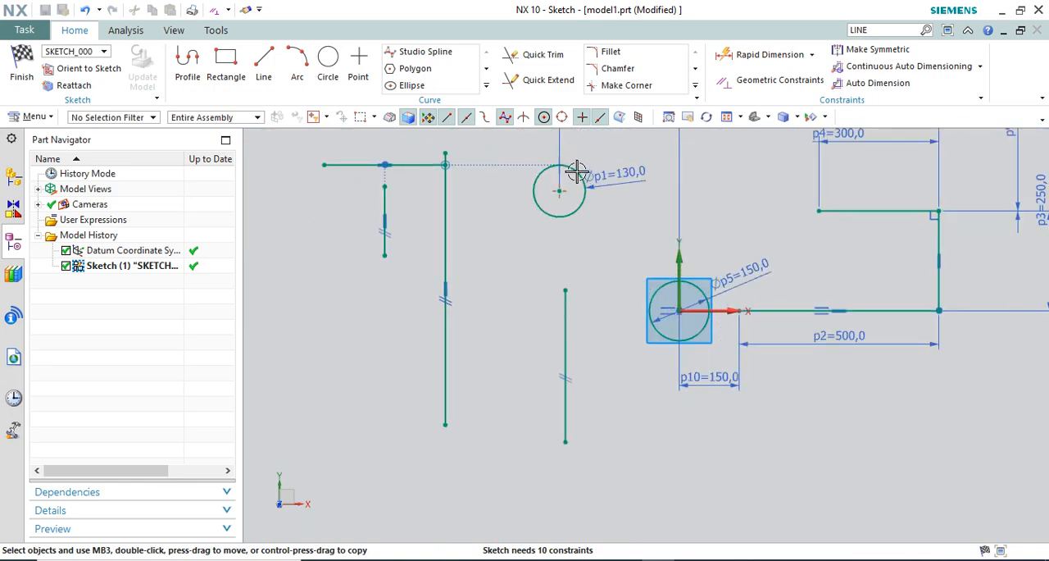
scroll(578, 169, up, 3)
double_click(672, 170)
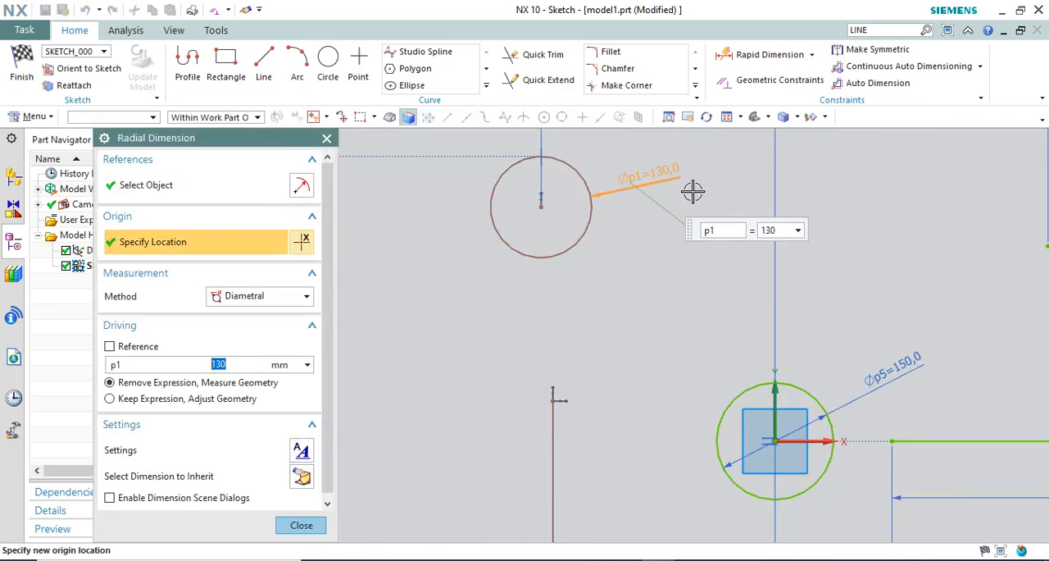
text(250)
key(Return)
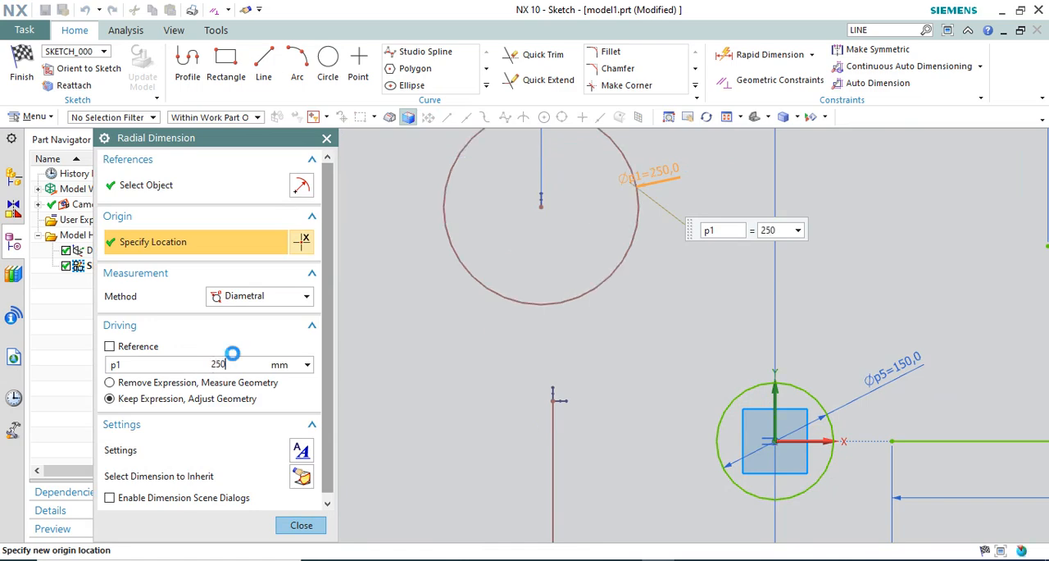
middle_click(291, 371)
scroll(468, 310, down, 4)
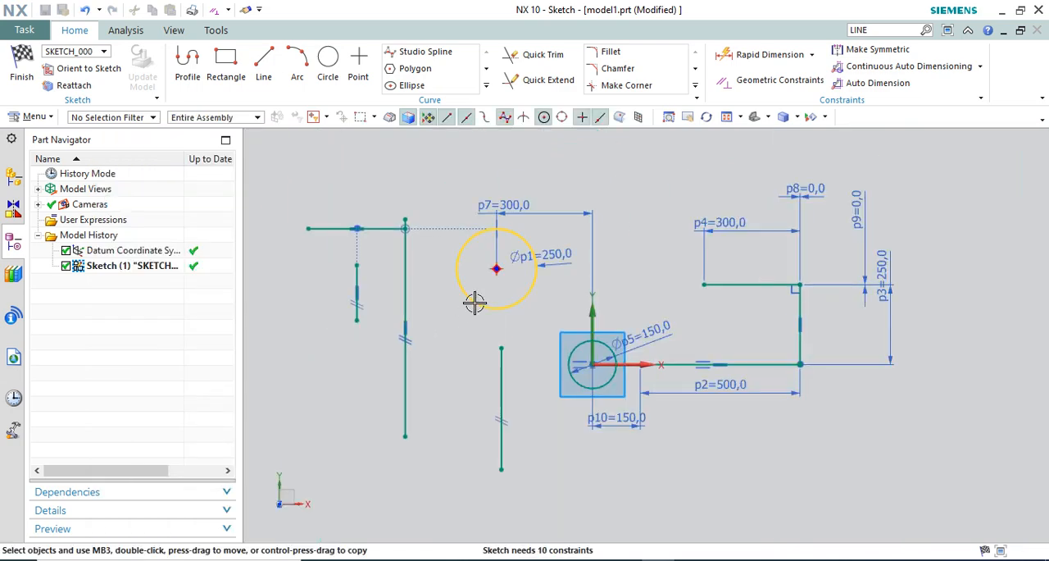
Apply a Concentric constraint between the 250 mm circle and the 150 mm circle at the sketch origin
click(767, 80)
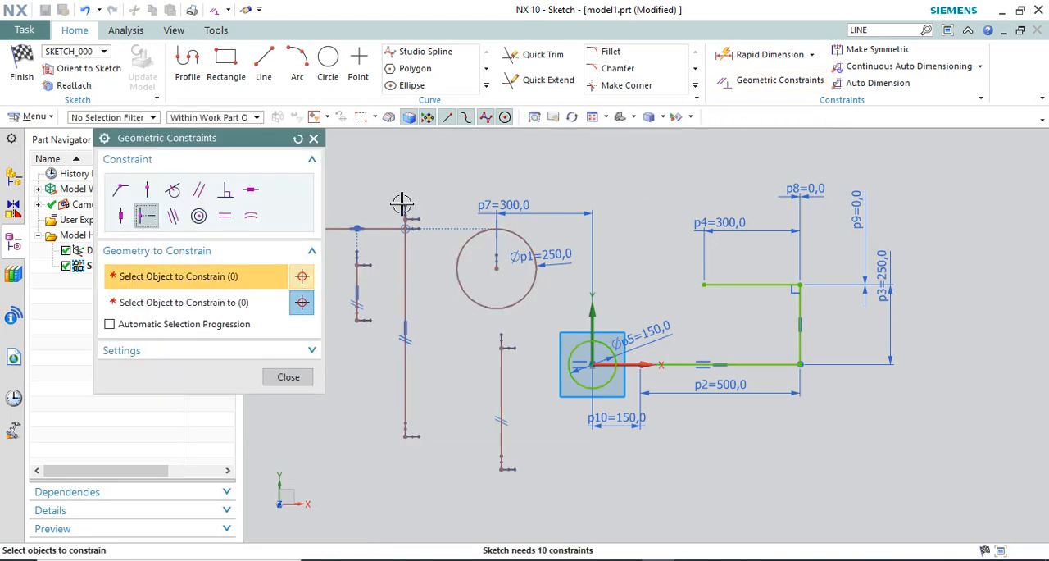
click(199, 216)
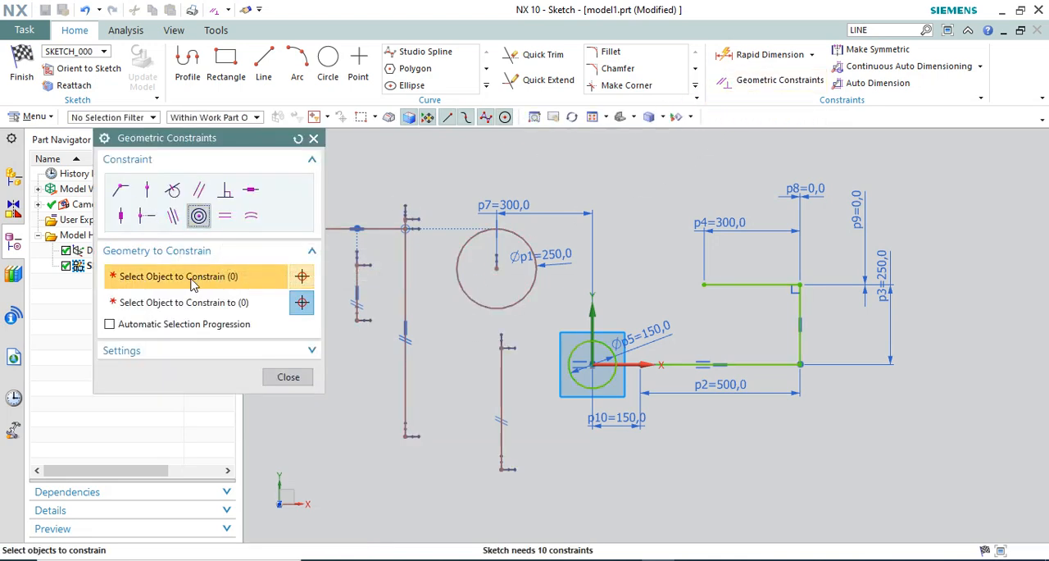
scroll(430, 281, up, 4)
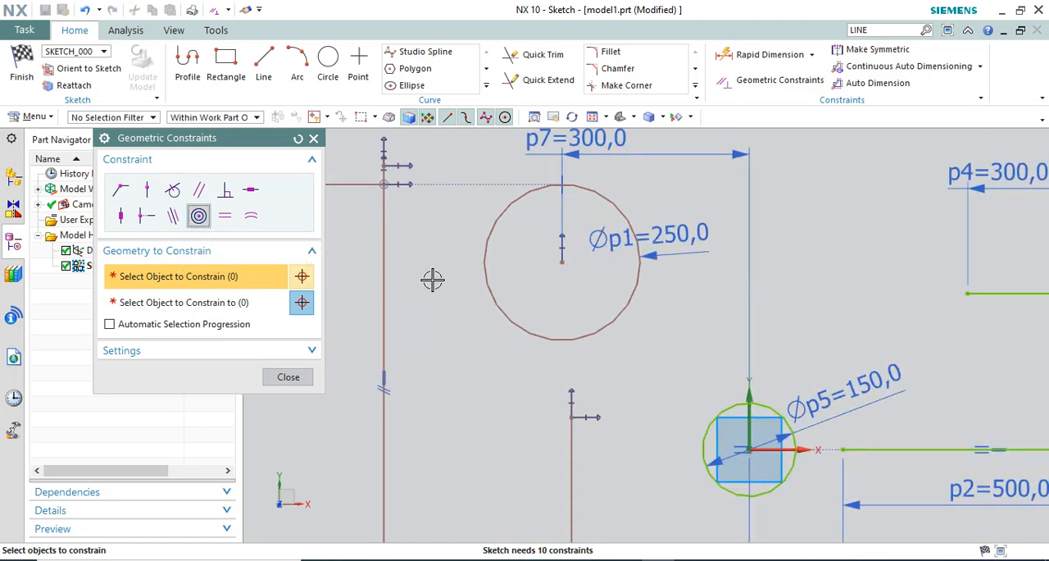
click(654, 324)
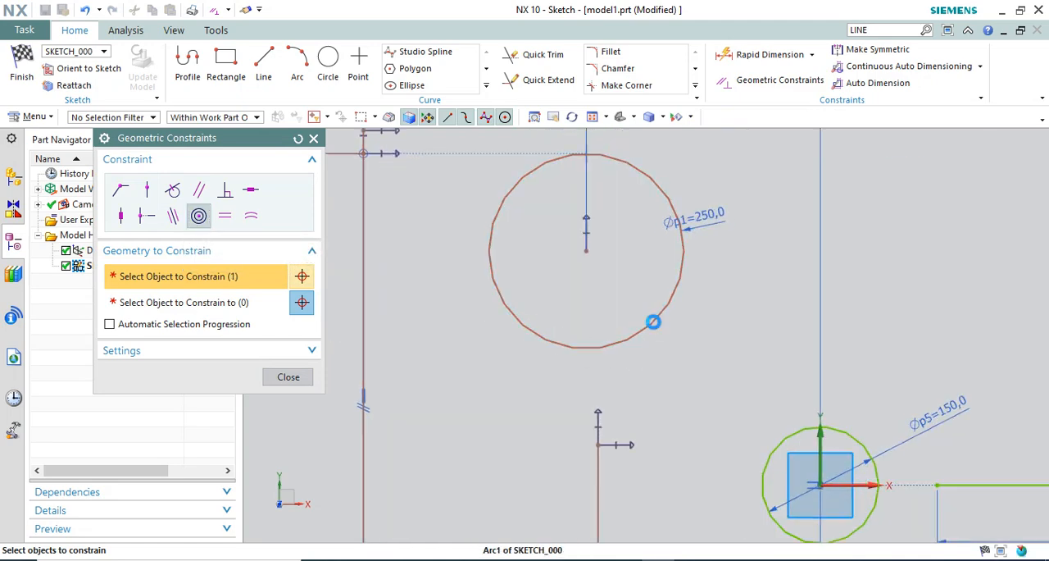
click(237, 303)
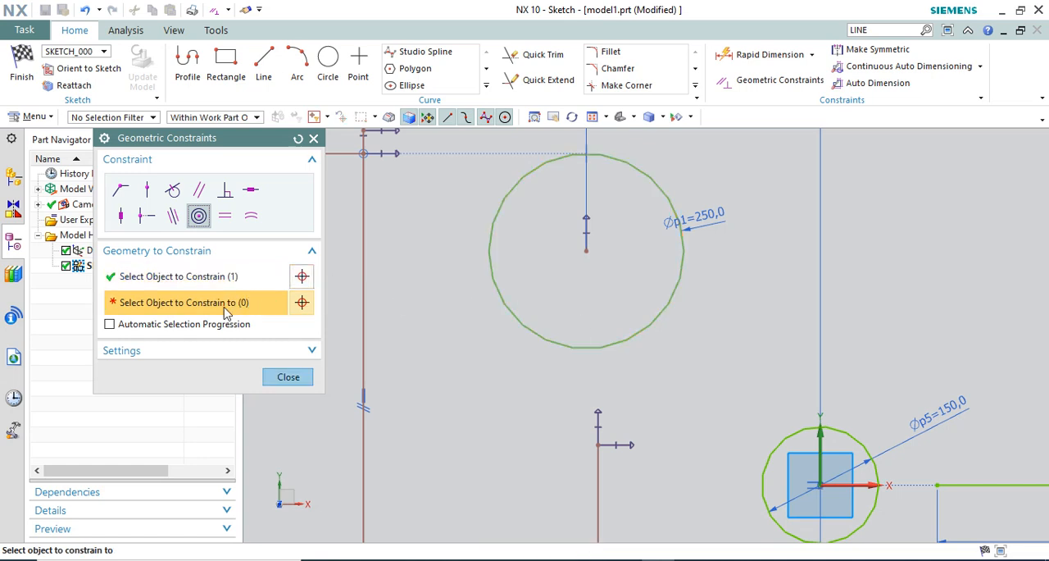
scroll(541, 251, down, 1)
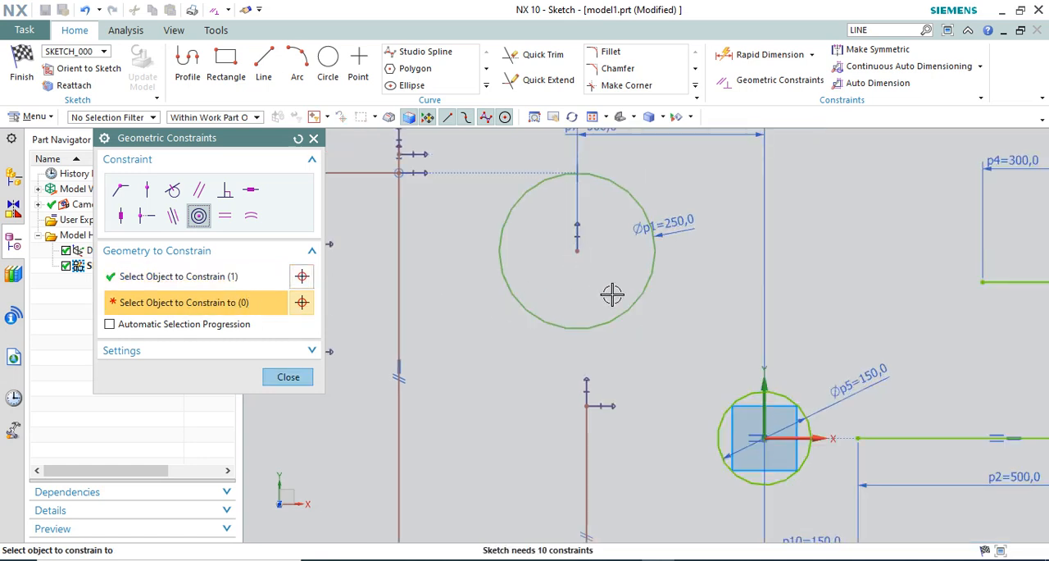
scroll(613, 295, down, 1)
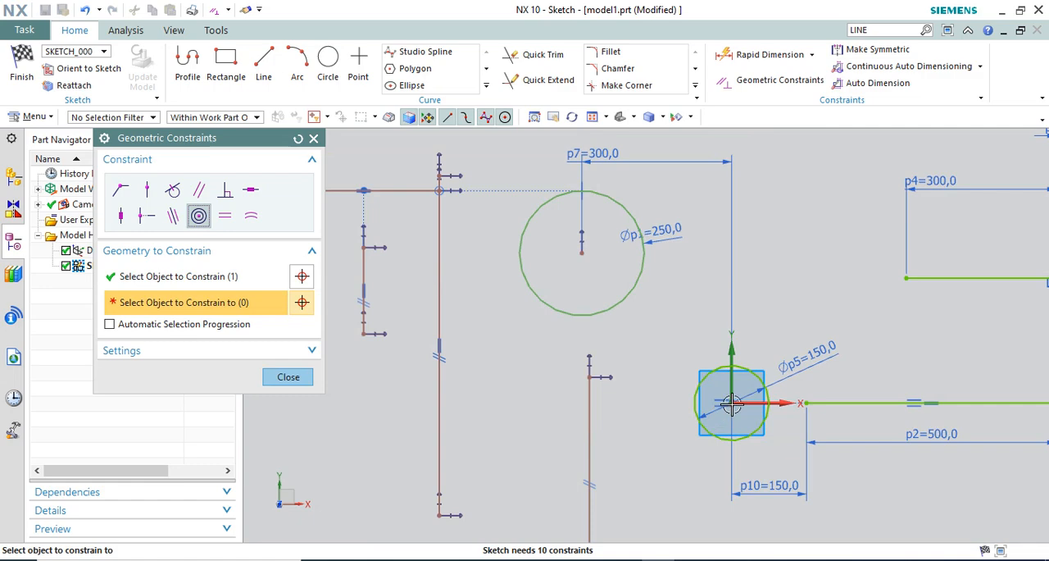
click(756, 381)
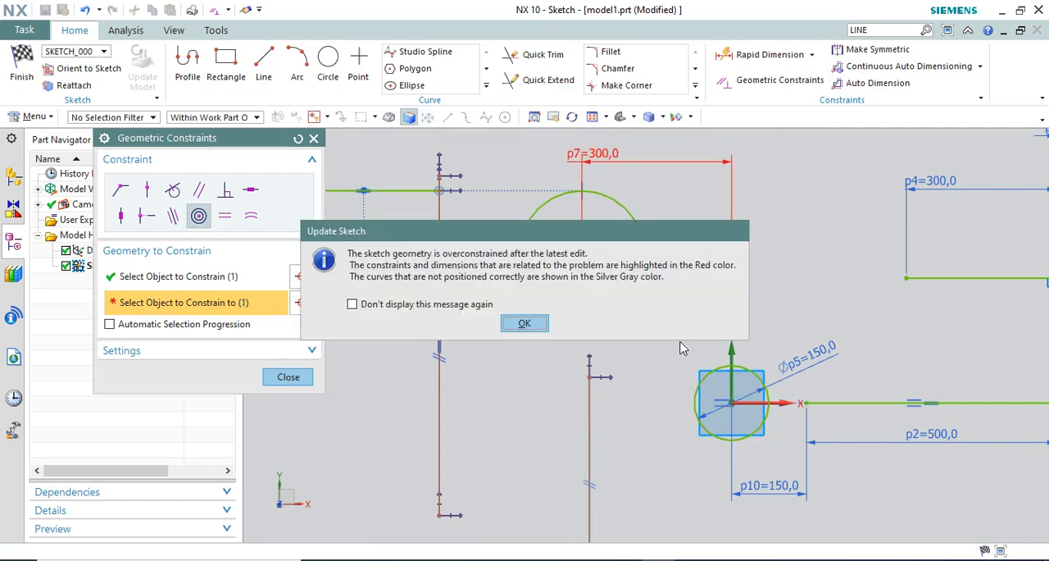
click(524, 323)
scroll(549, 277, down, 1)
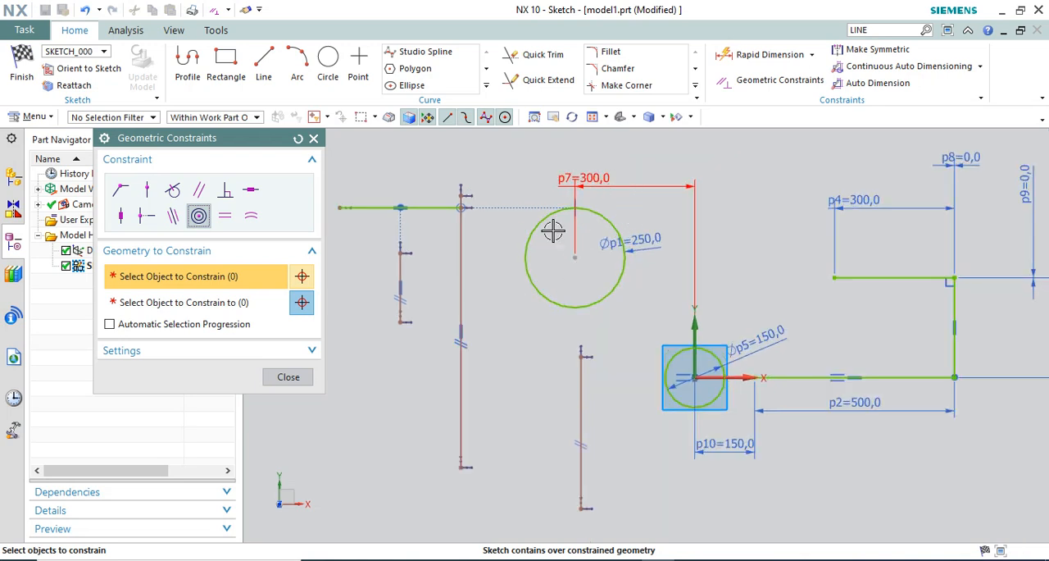
click(283, 371)
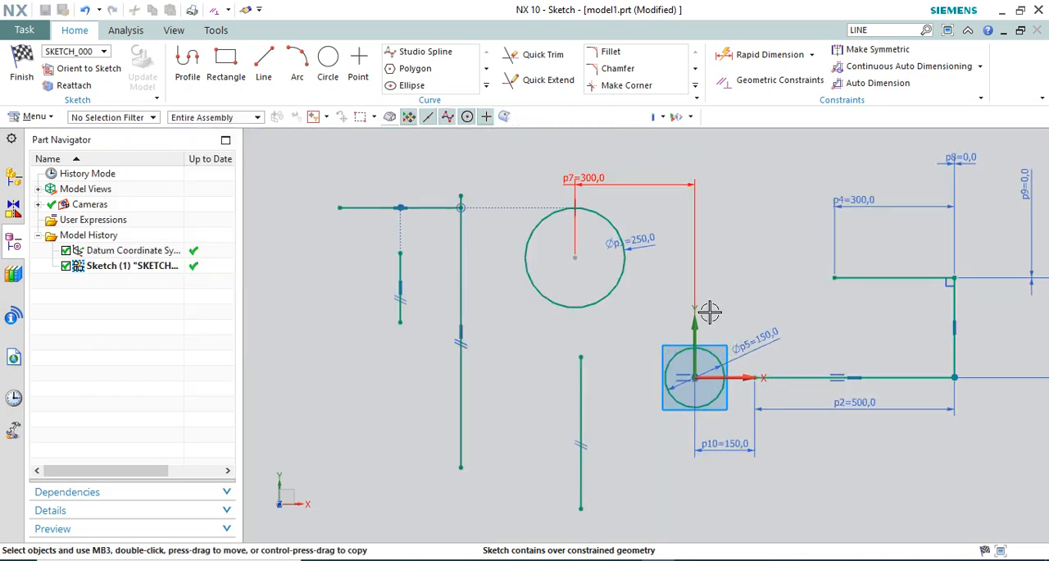
Delete the overconstraining 300 mm linear dimension between the 250 mm circle's centre and the vertical axis
right_click(616, 174)
click(751, 167)
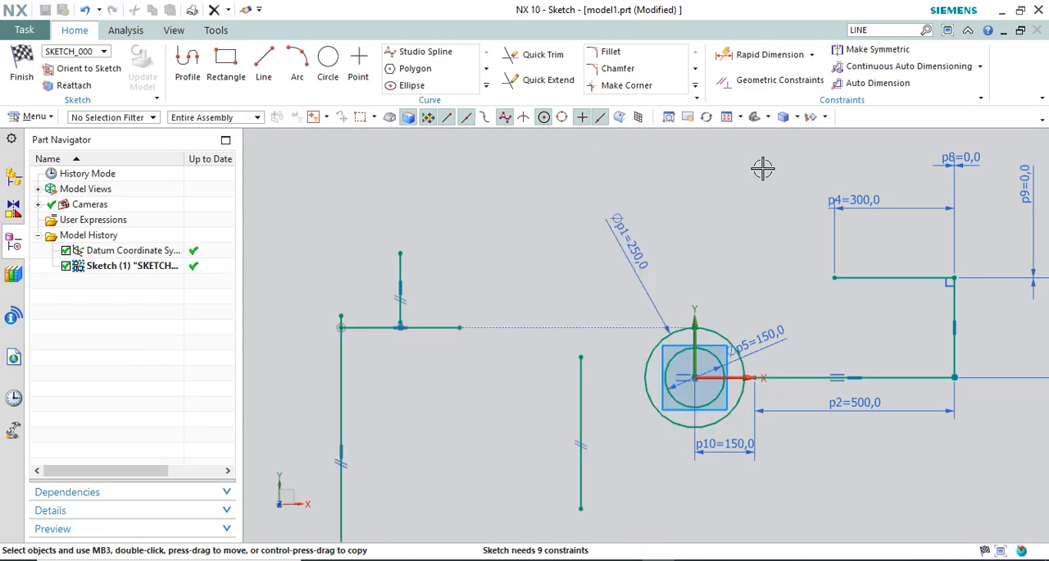
scroll(597, 270, up, 5)
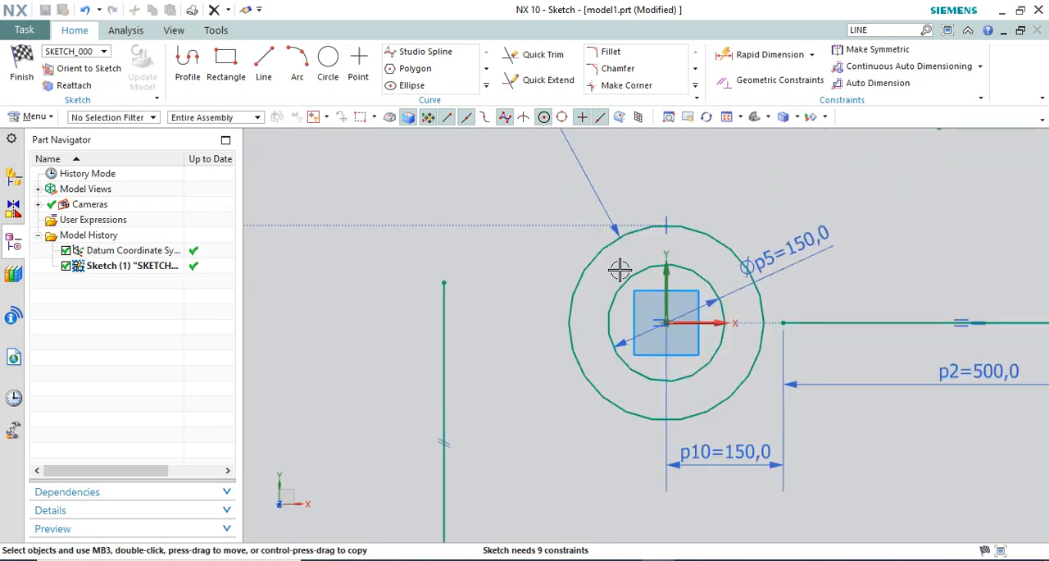
scroll(652, 317, down, 3)
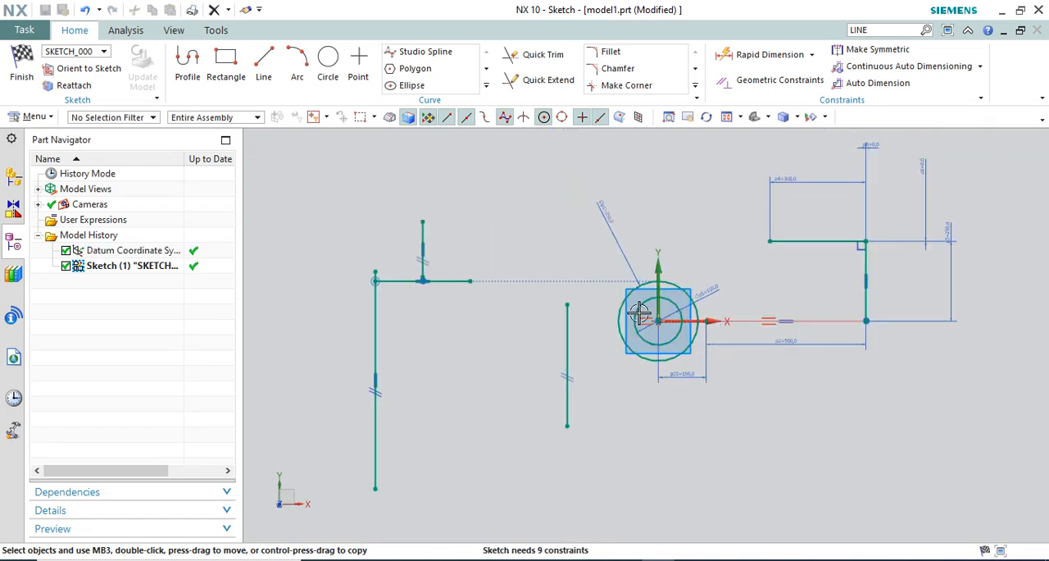
scroll(634, 316, down, 3)
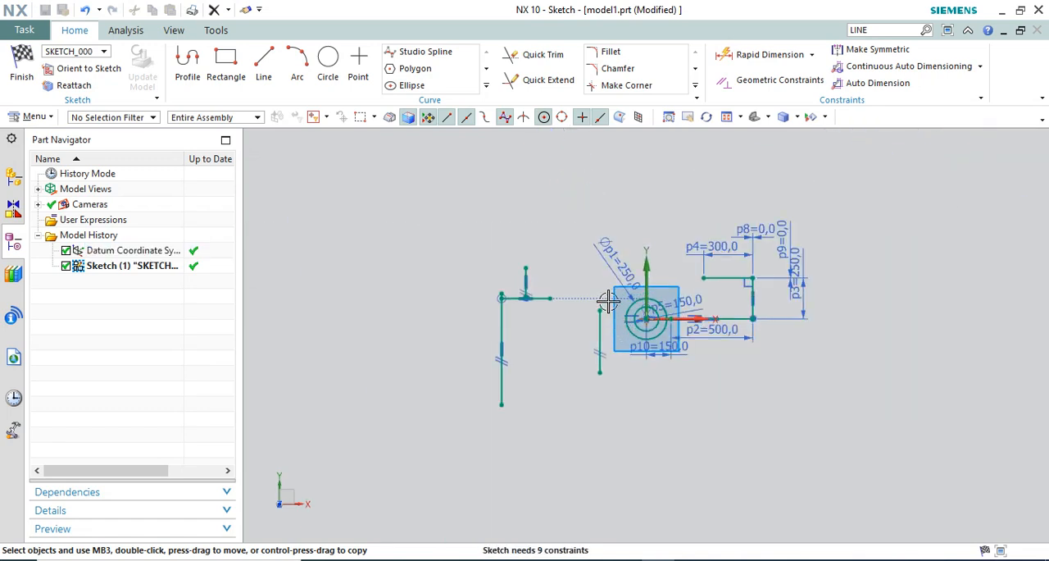
Apply an Equal Length constraint making the vertical line nearest the circles match the long vertical line farther from them
click(787, 79)
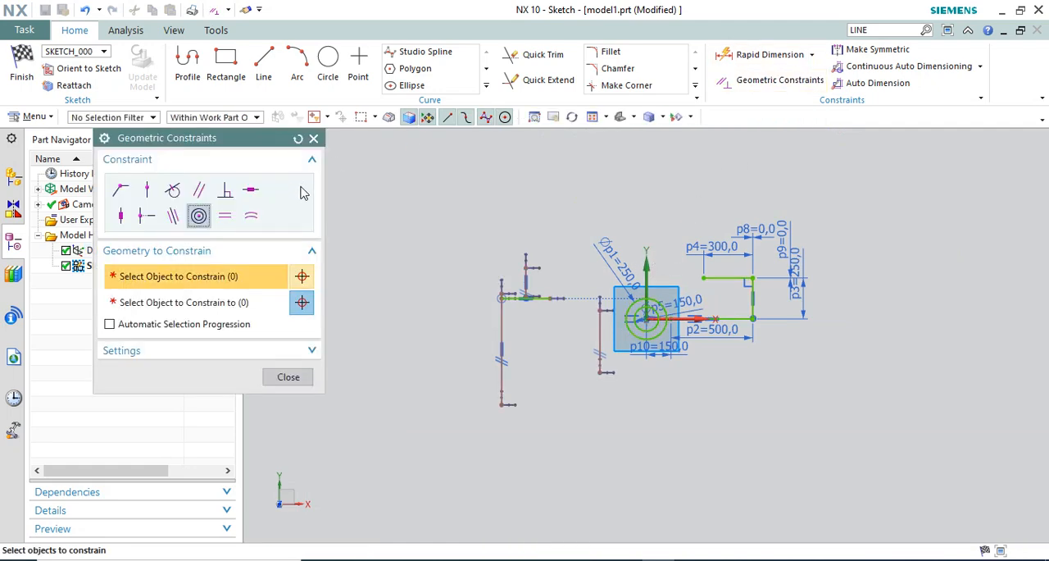
click(225, 217)
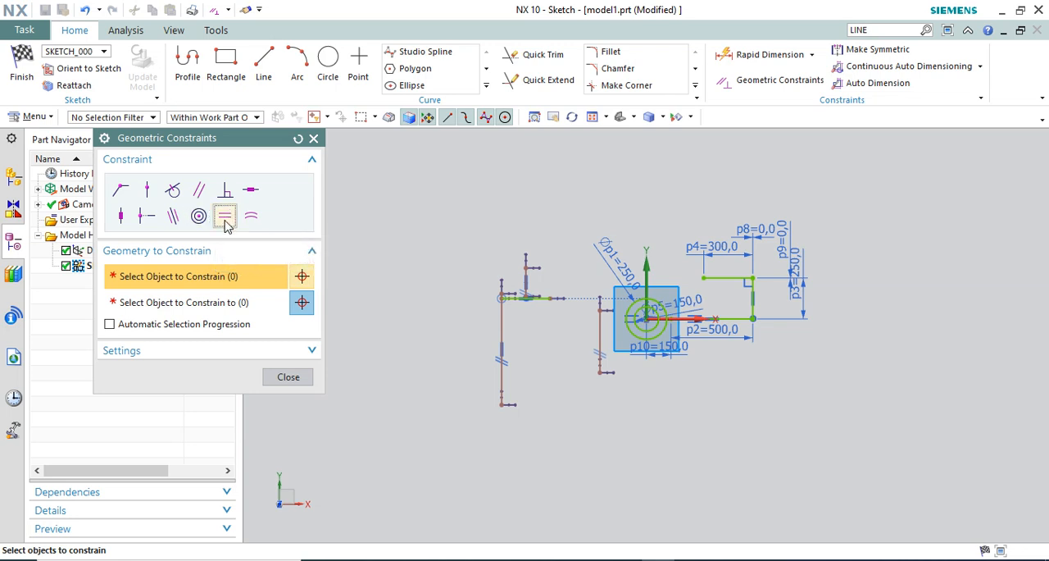
scroll(405, 337, up, 2)
scroll(692, 414, up, 2)
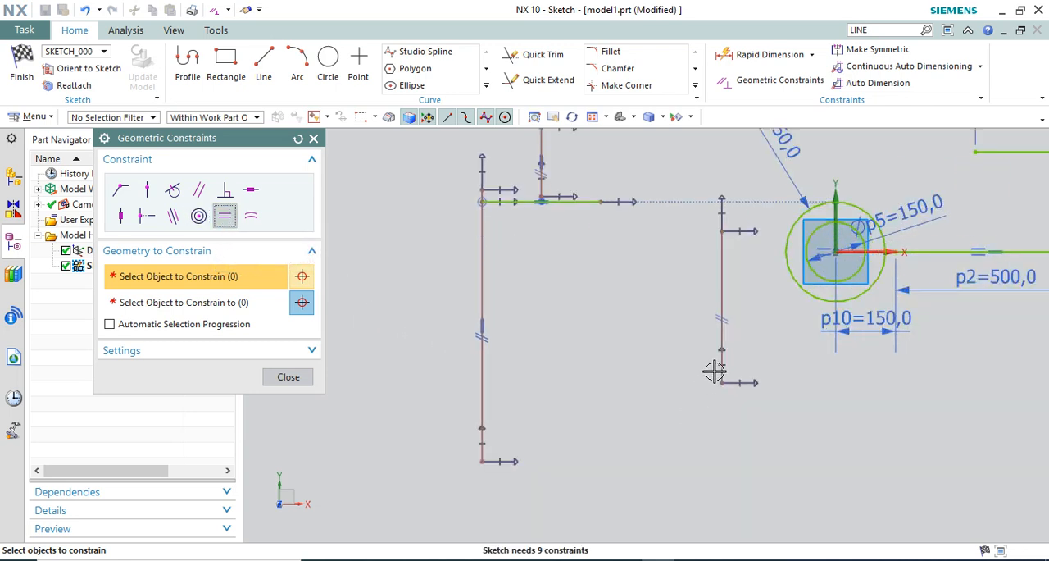
click(710, 330)
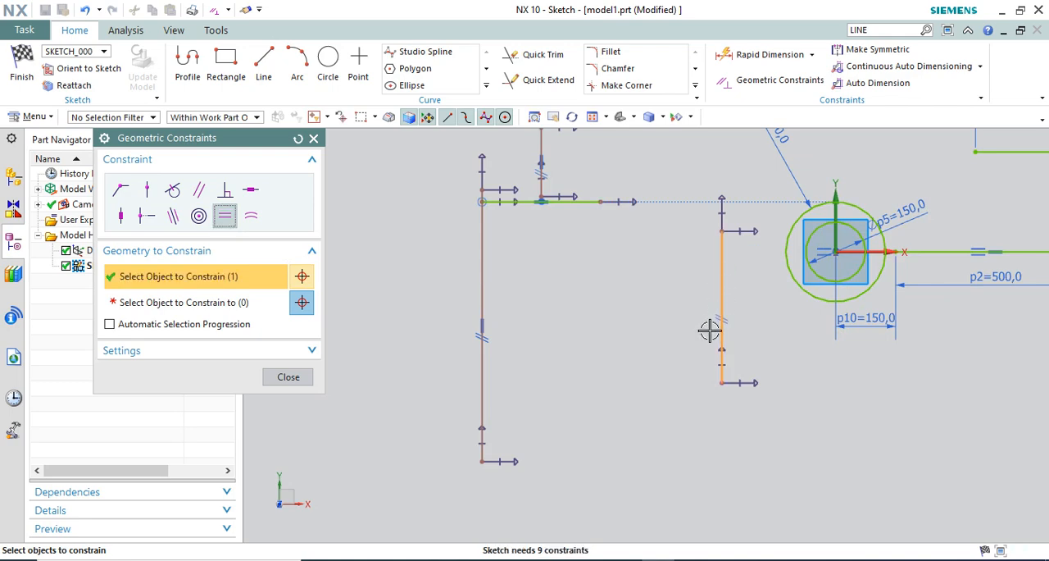
click(195, 302)
click(483, 260)
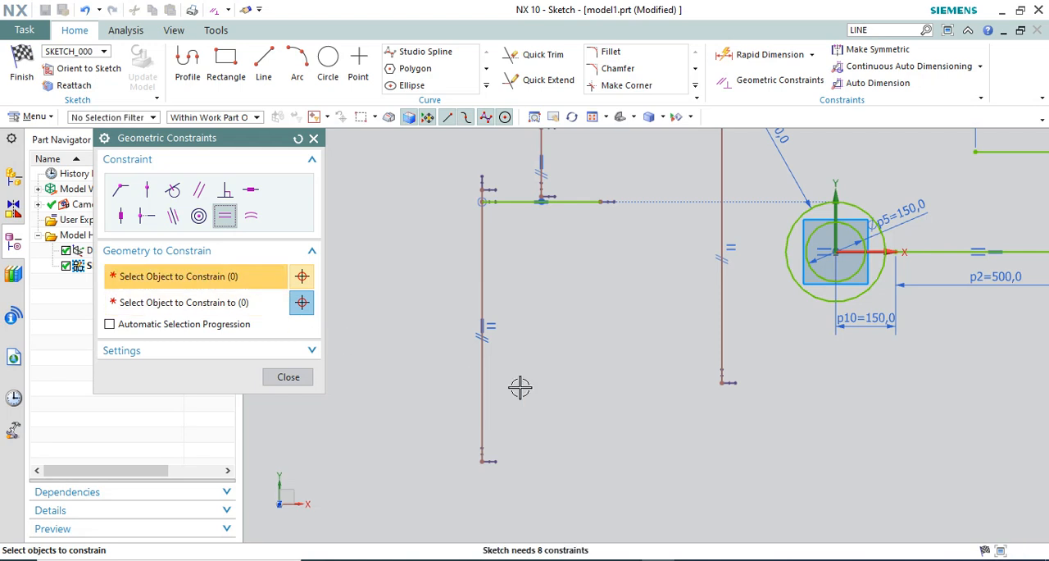
scroll(520, 382, down, 2)
click(288, 378)
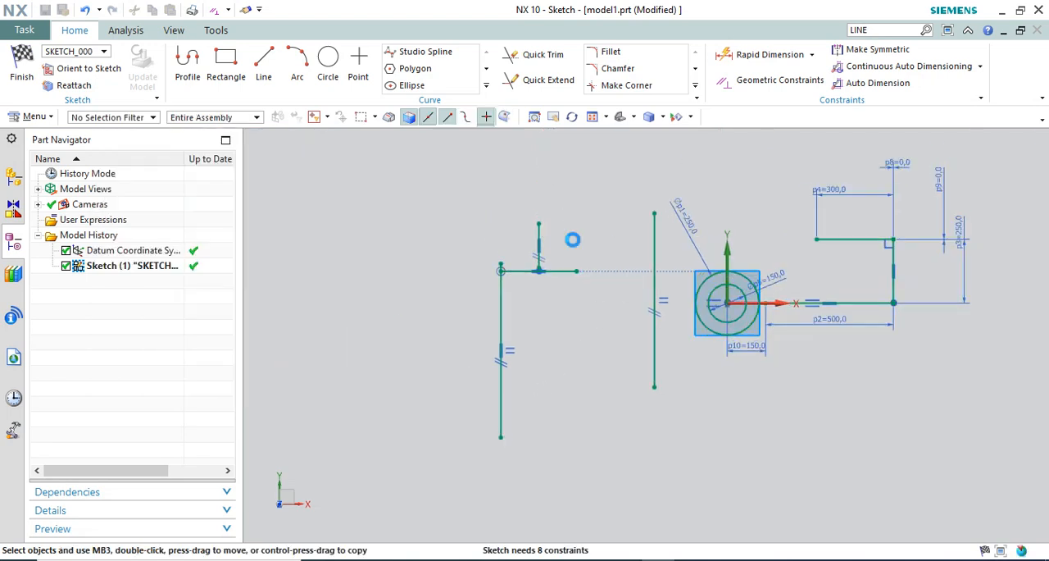
Add a Rapid Dimension to the vertical line farthest from the circles and set its length to 500 mm
click(763, 55)
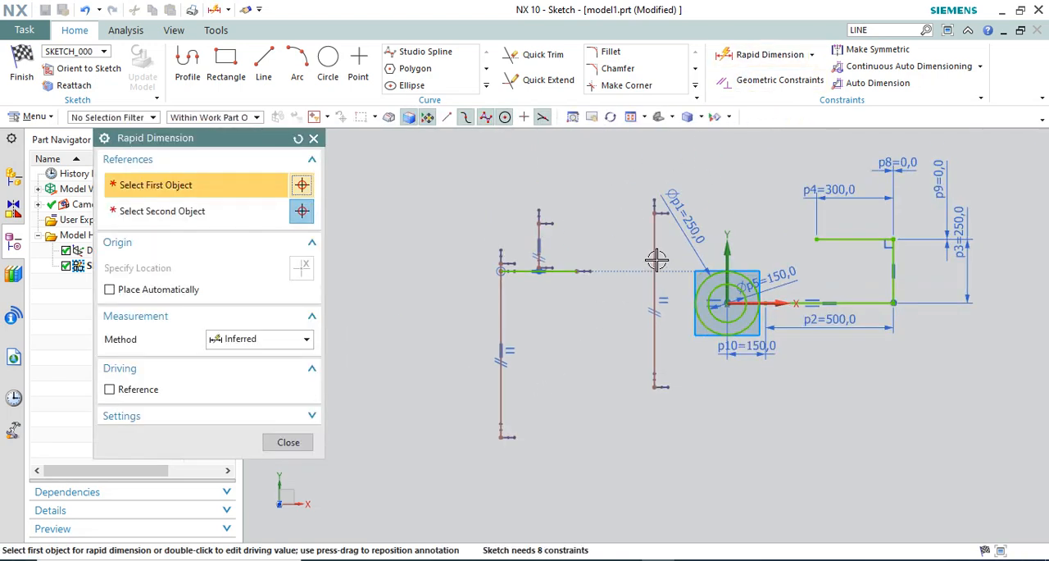
click(500, 297)
click(389, 275)
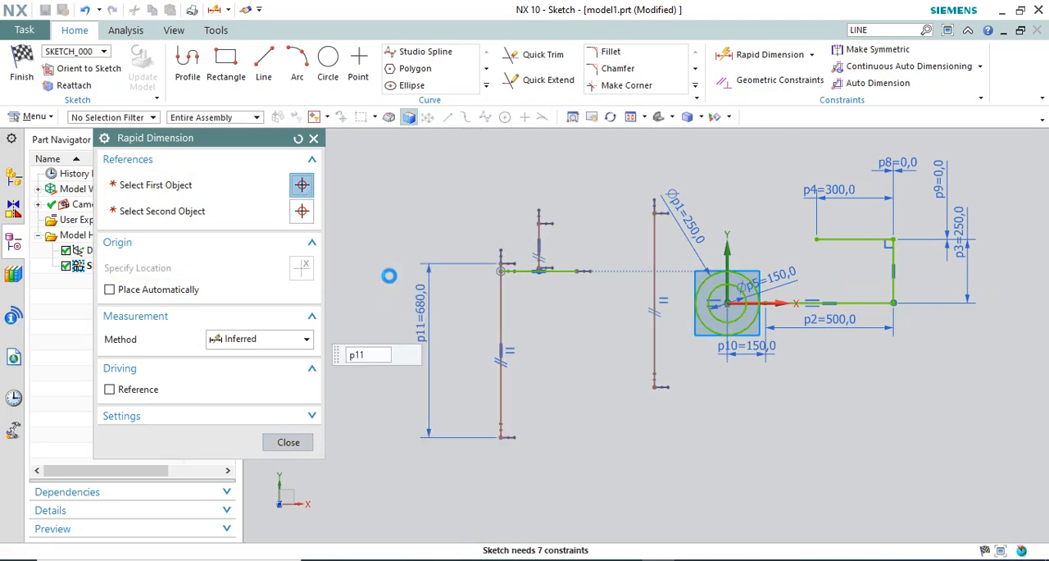
key(Return)
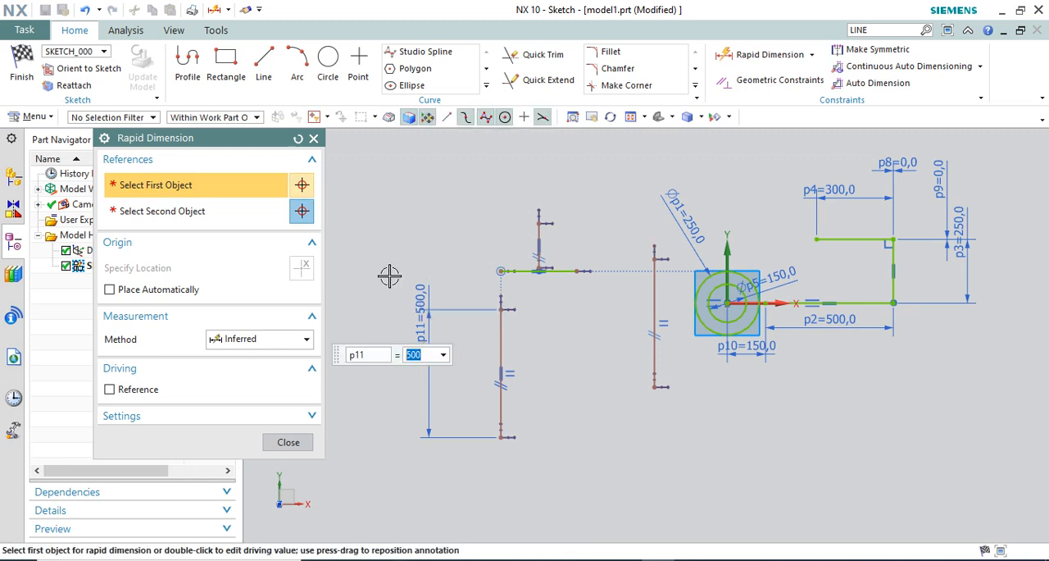
click(289, 442)
Sketch a free circle in the open area between the lower ends of the two equal vertical lines
scroll(569, 398, up, 2)
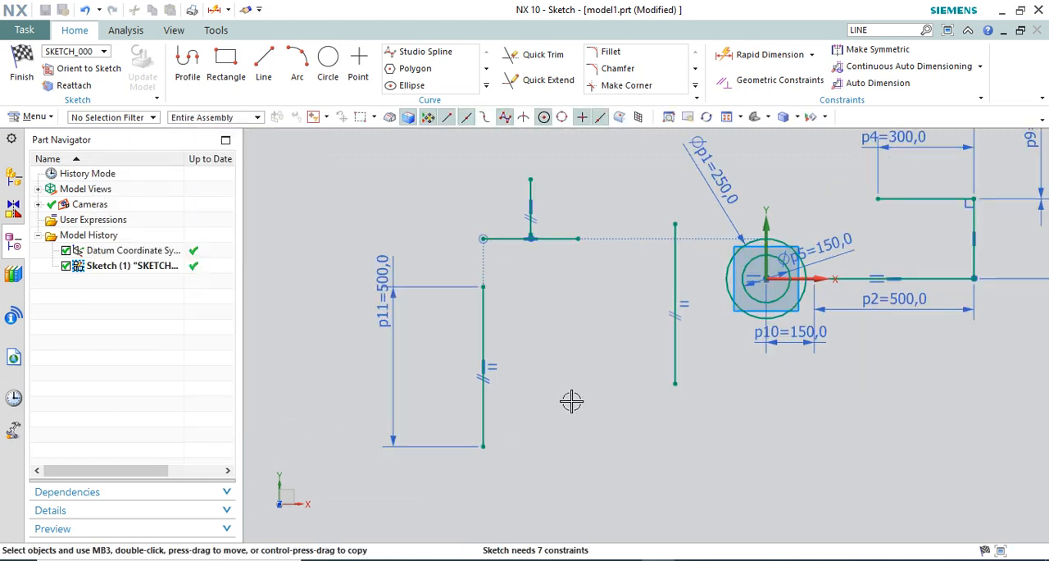
click(775, 82)
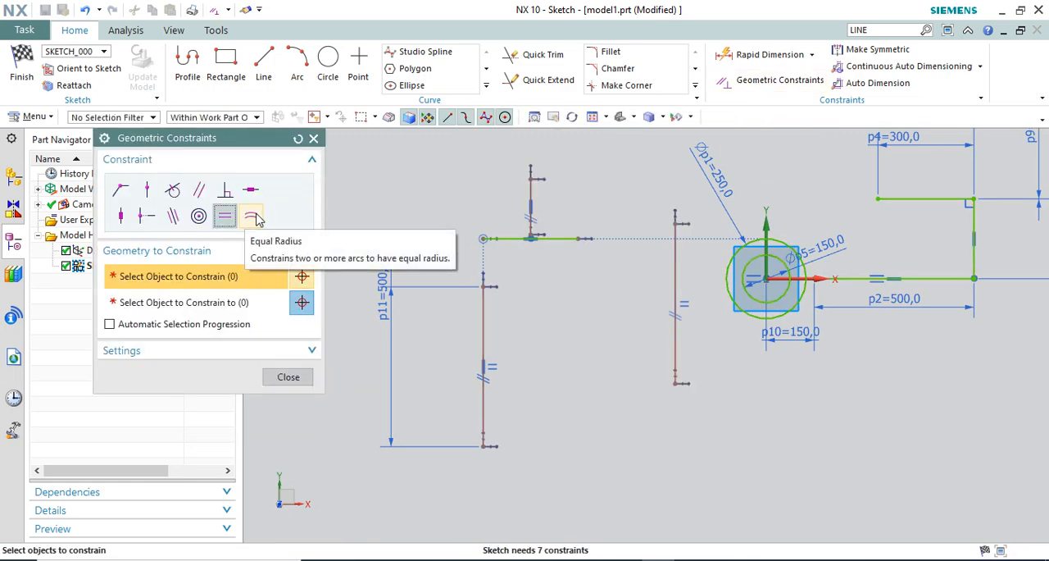
key(Escape)
click(325, 68)
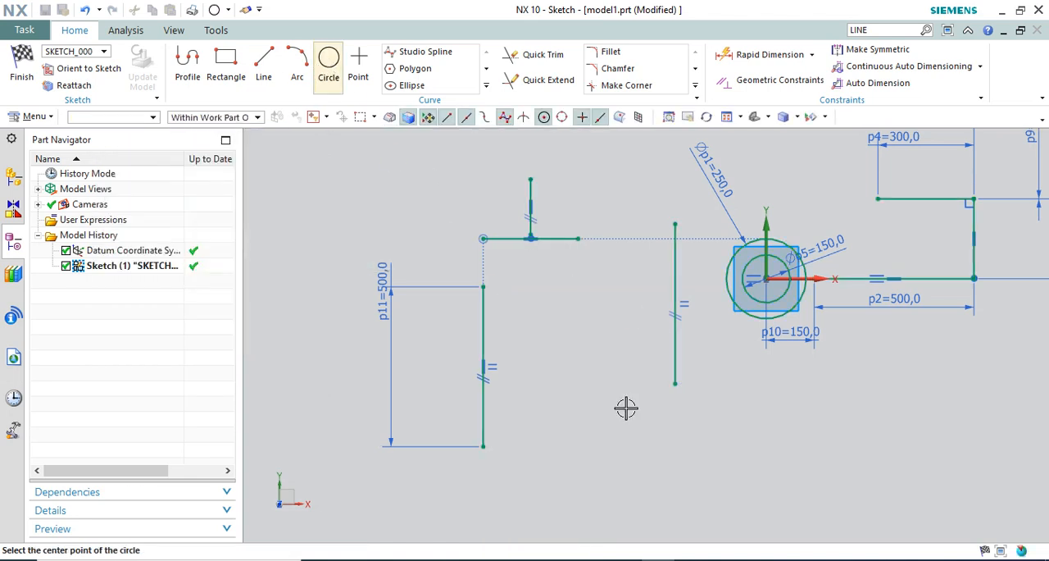
click(597, 432)
click(627, 431)
key(Escape)
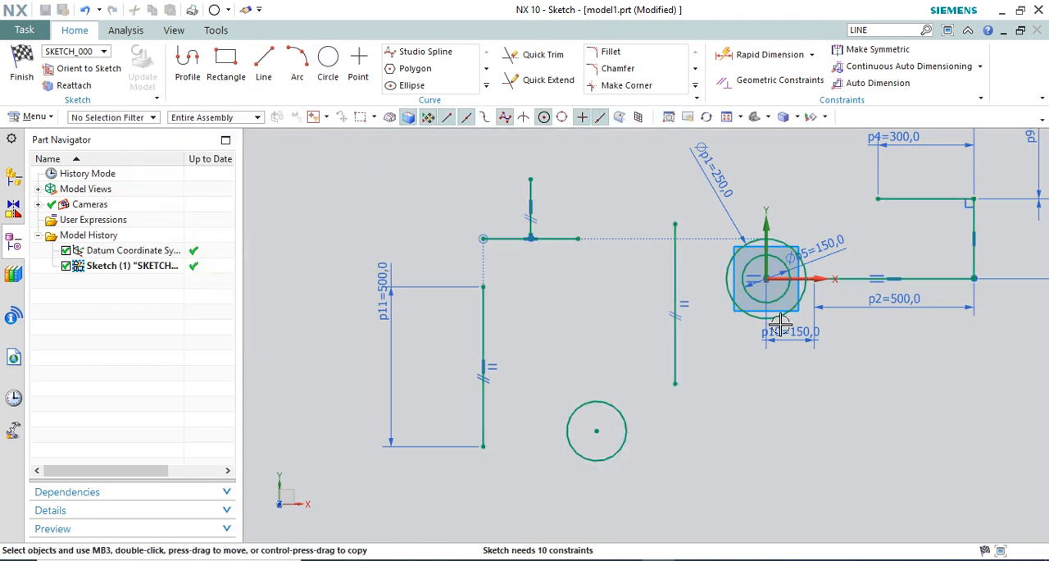
Apply an Equal Radius constraint making the new free circle match the 250 mm circle
scroll(824, 279, up, 2)
scroll(832, 269, down, 2)
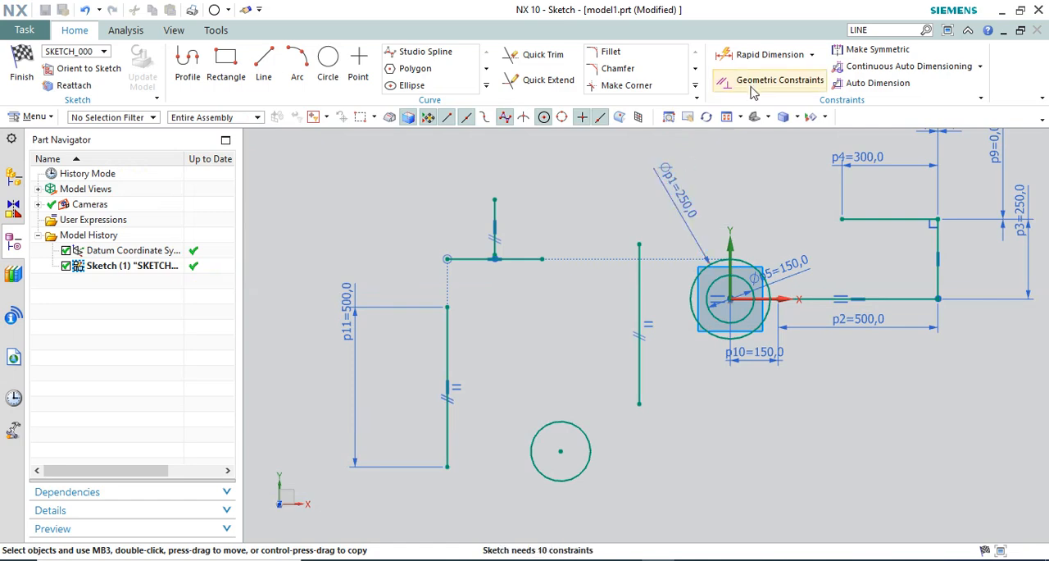
click(779, 79)
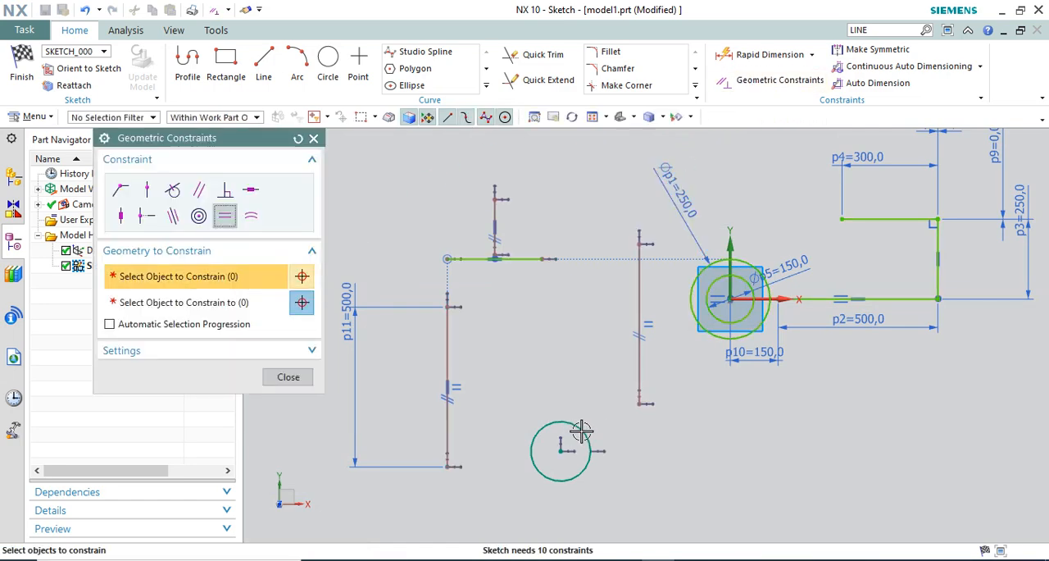
click(250, 215)
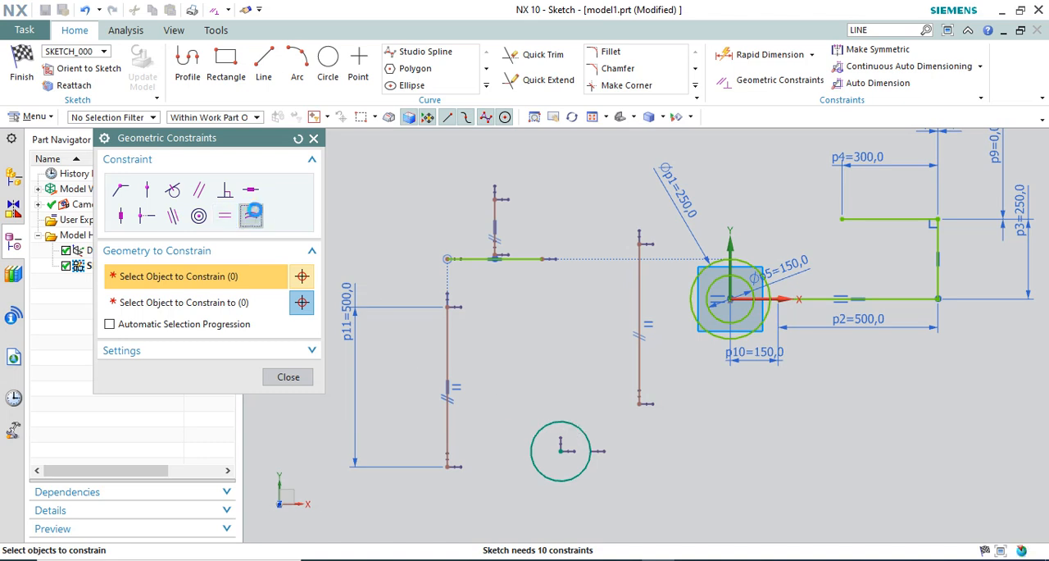
click(569, 422)
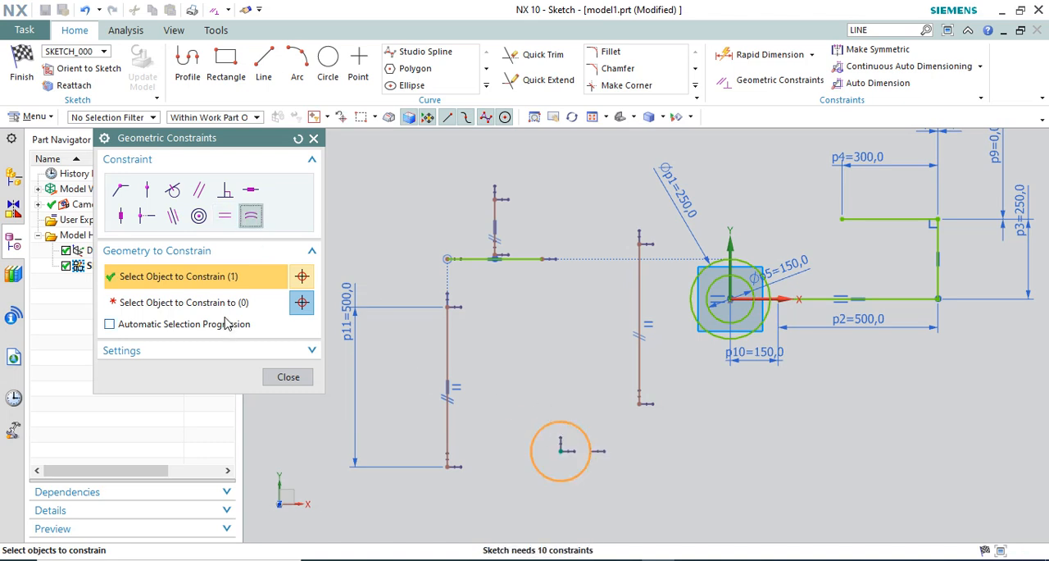
click(227, 309)
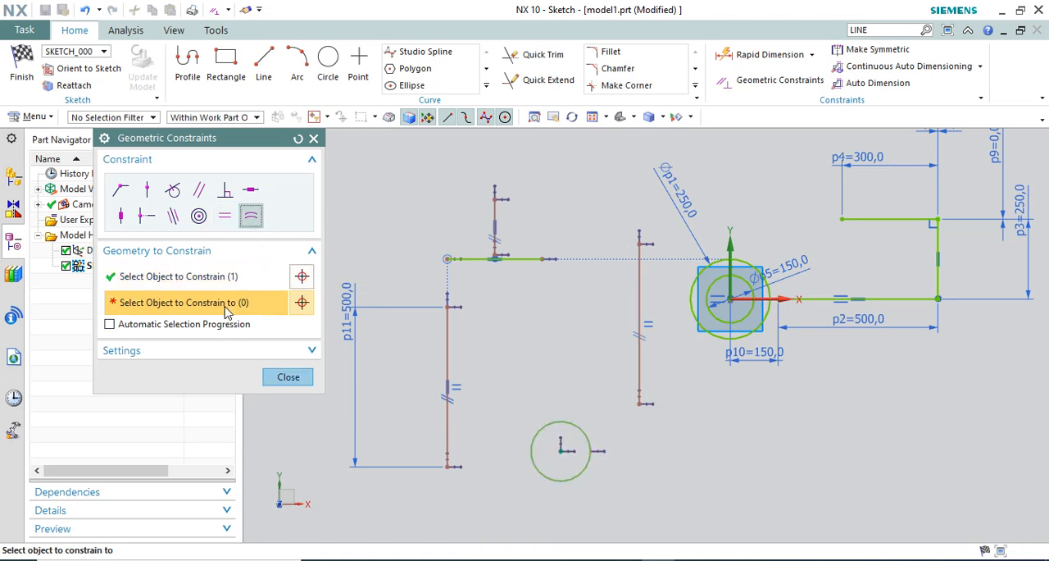
click(693, 305)
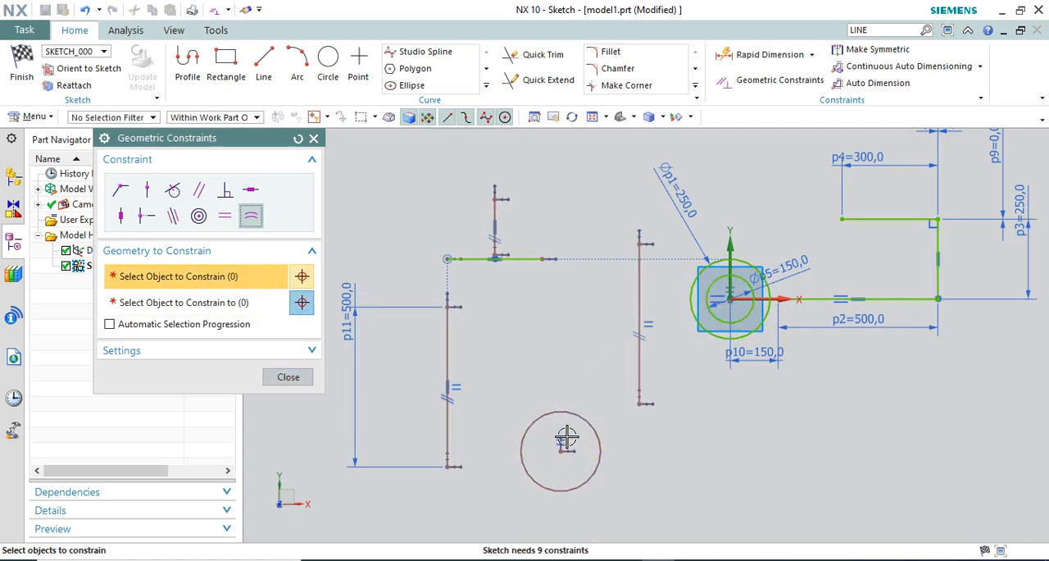
scroll(615, 344, down, 1)
click(288, 376)
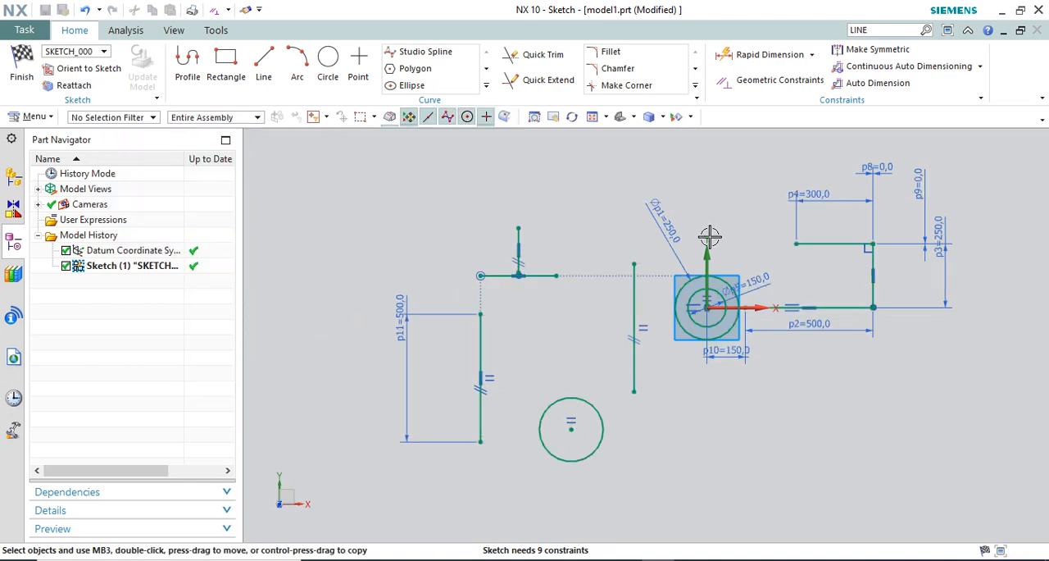
Set the diameter of the larger circle at the origin to 350 mm
double_click(665, 220)
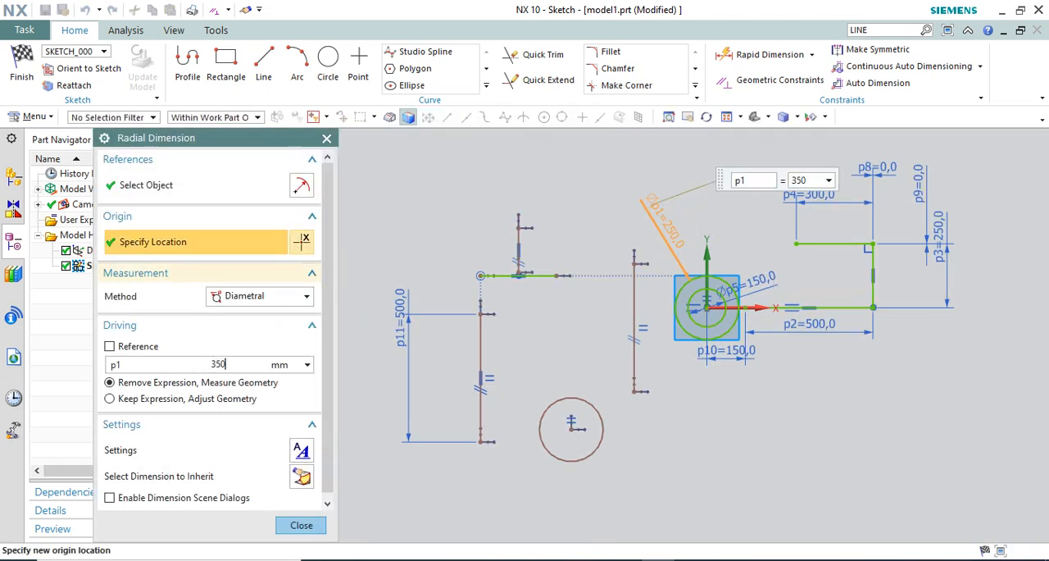
text(350)
key(Return)
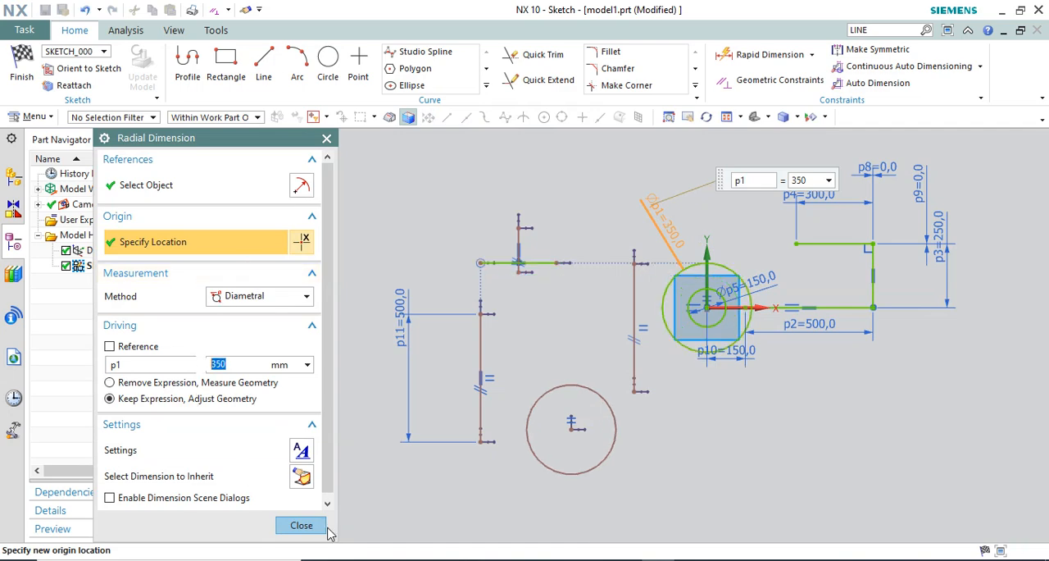
click(301, 524)
scroll(506, 336, down, 3)
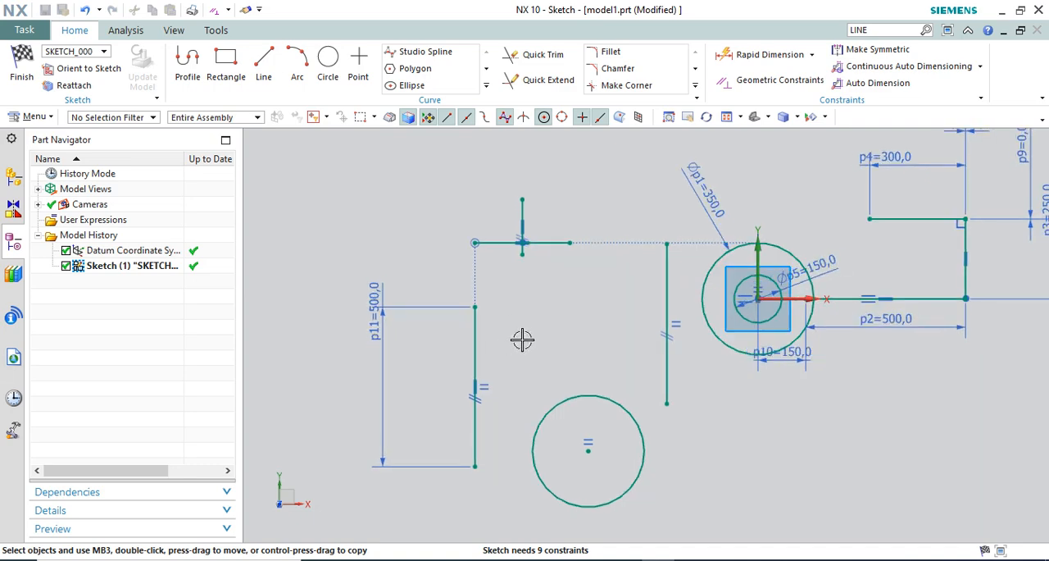
Finish the sketch, reopen it for direct editing in the modeling environment and finish it again
right_click(580, 195)
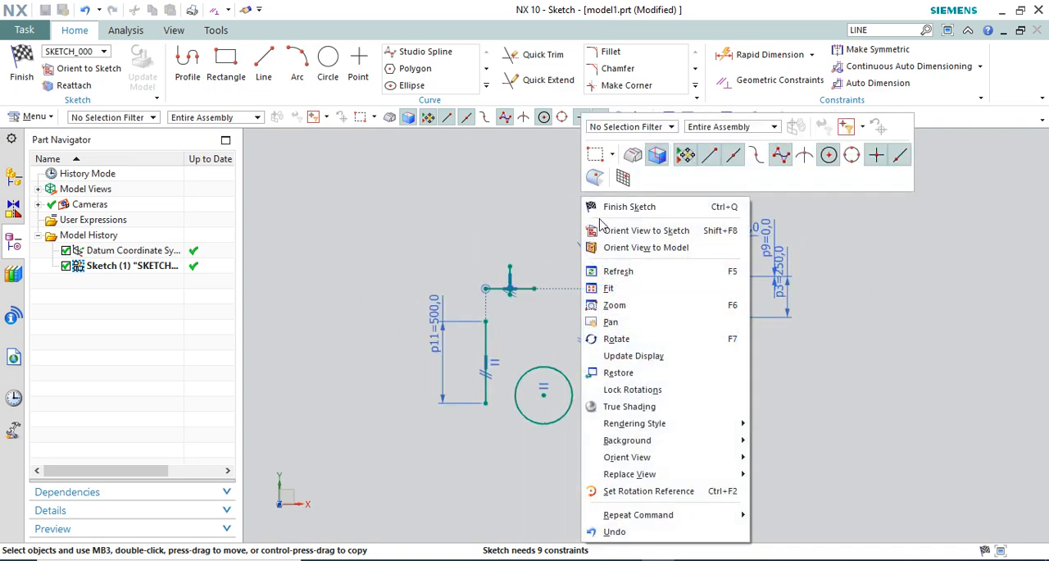
click(628, 208)
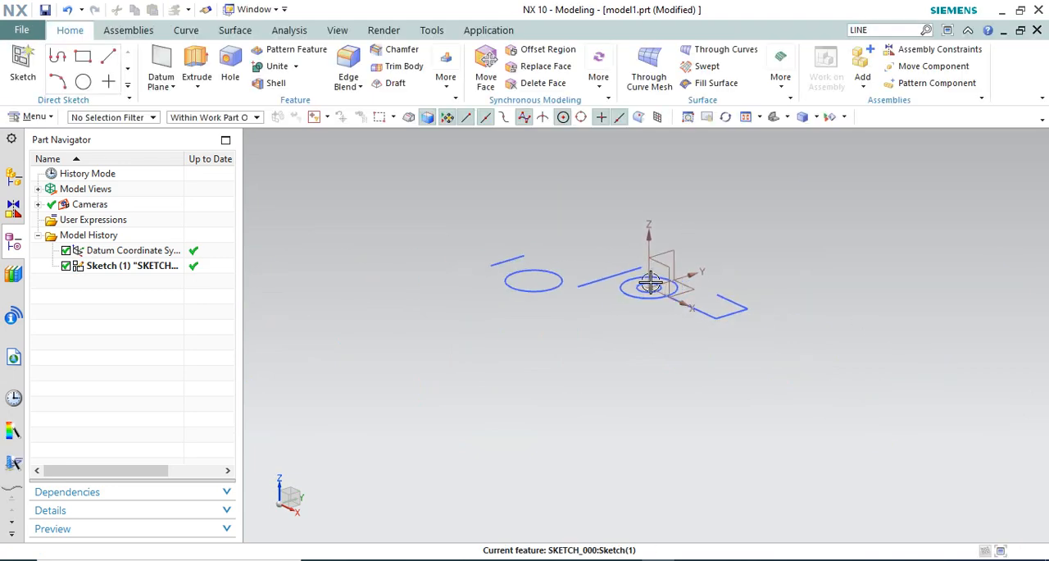
double_click(571, 270)
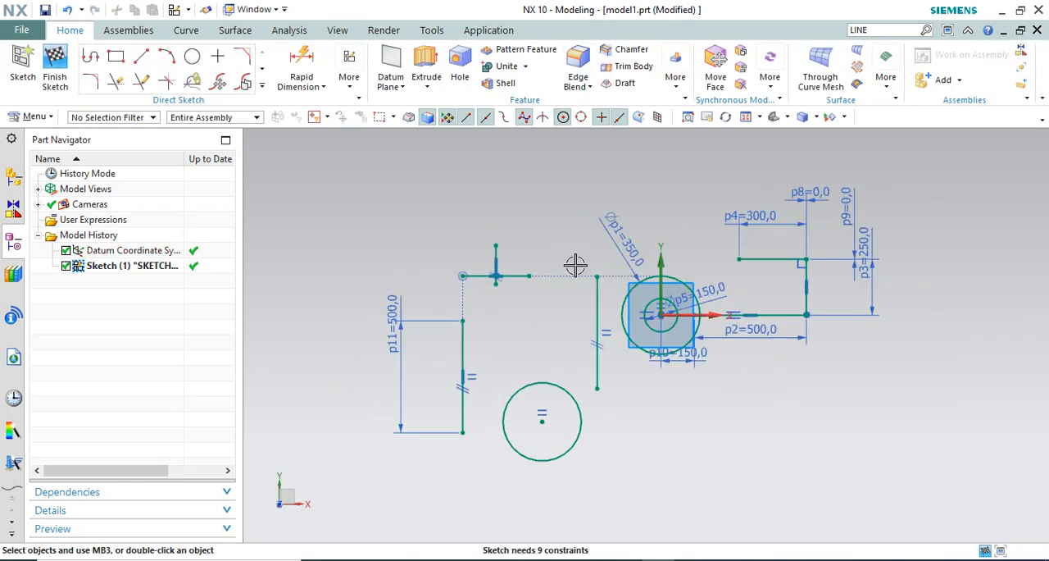
scroll(688, 214, down, 1)
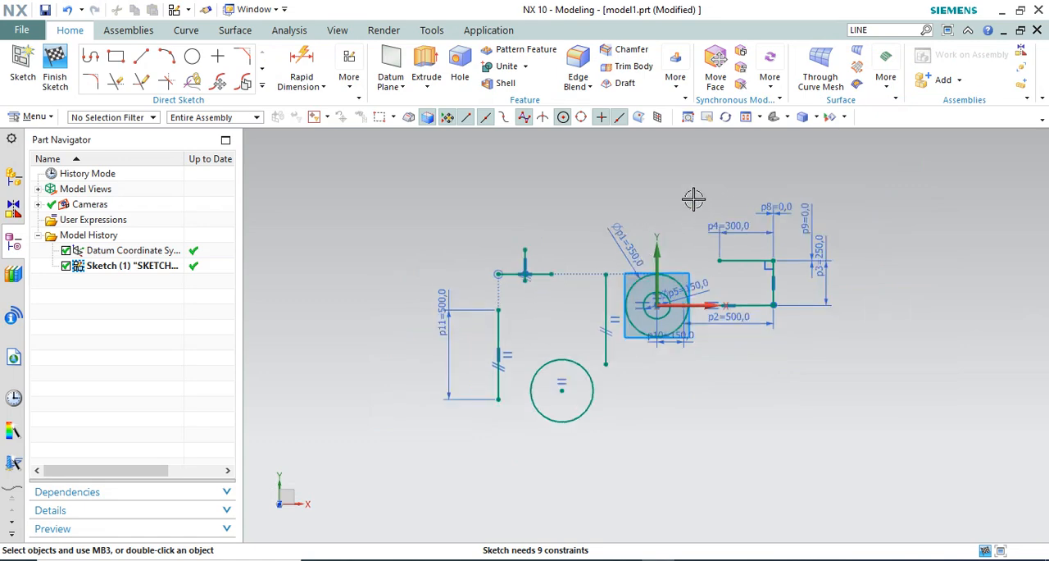
click(56, 77)
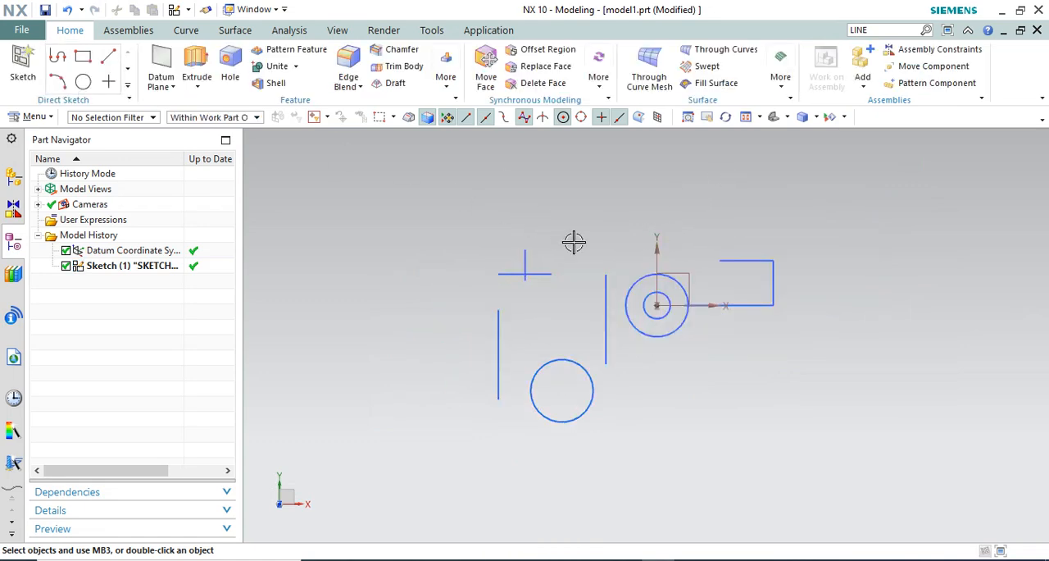
click(128, 87)
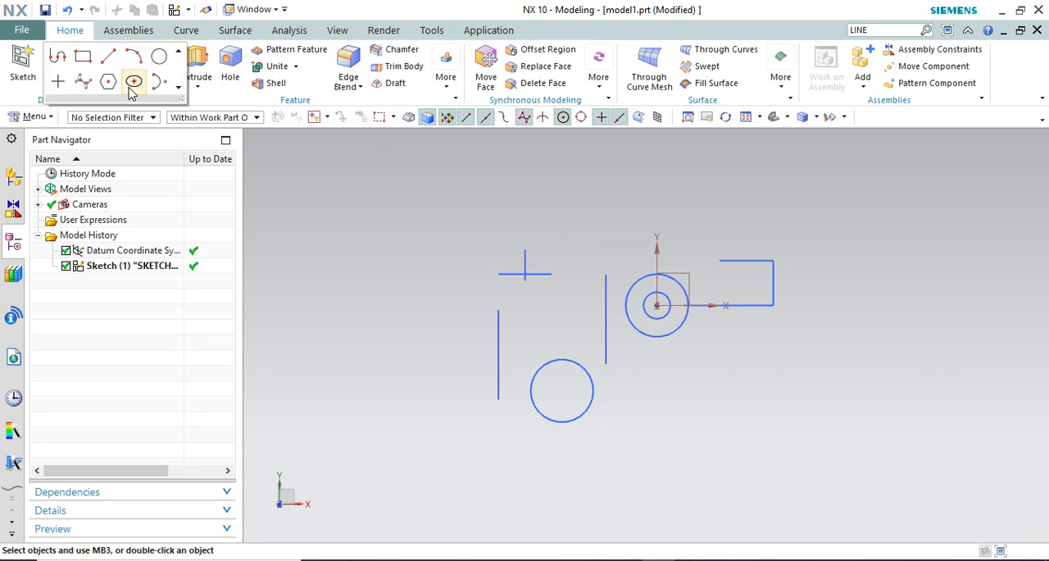
click(25, 65)
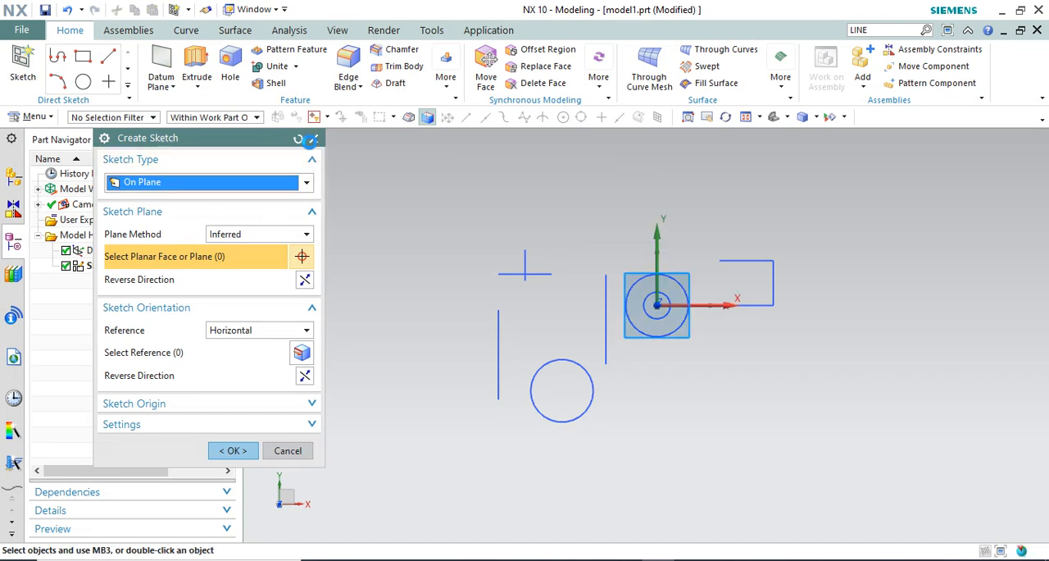
click(312, 140)
Reopen Sketch (1) for editing and switch it to the Sketch Task environment
double_click(132, 266)
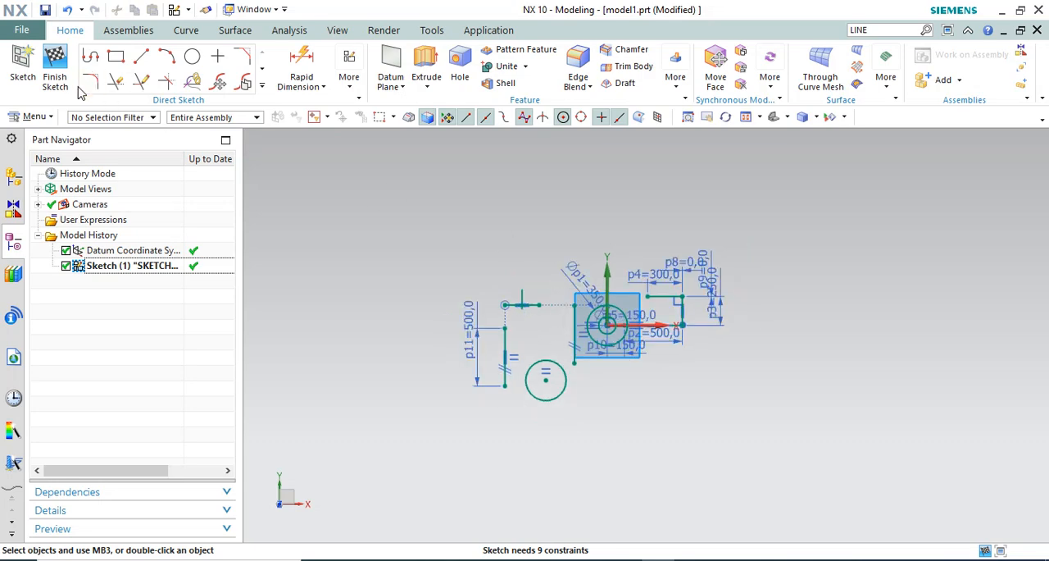
click(349, 72)
click(538, 123)
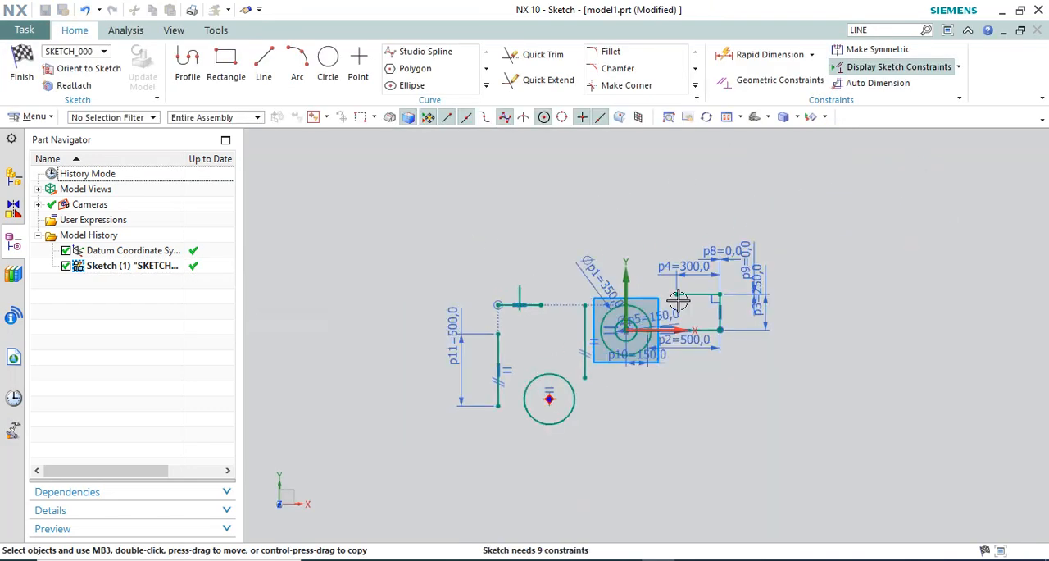
Move the 150 mm horizontal offset dimension further below the concentric circles
scroll(685, 302, up, 2)
scroll(689, 306, down, 1)
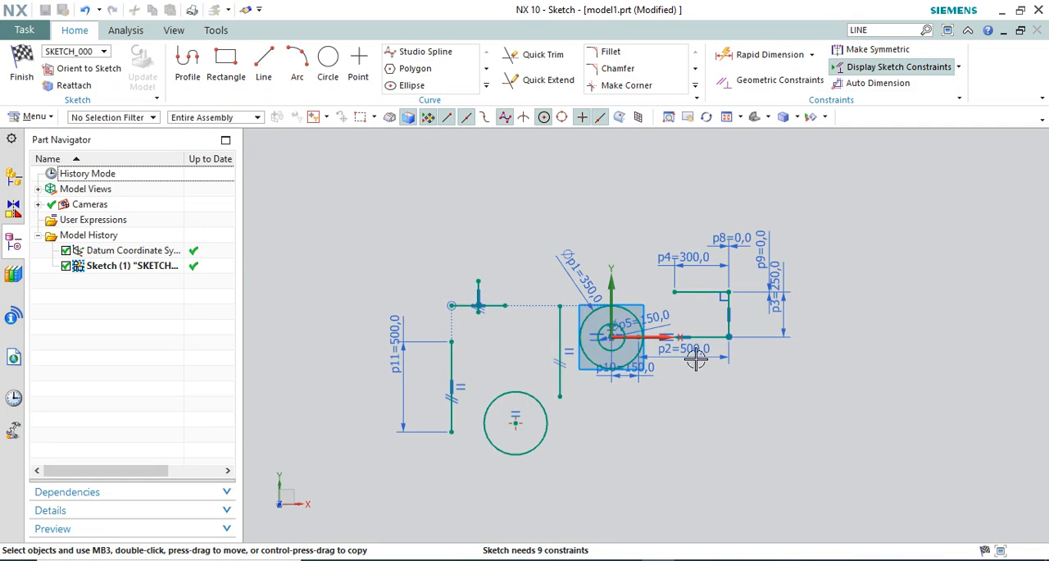
scroll(695, 359, up, 3)
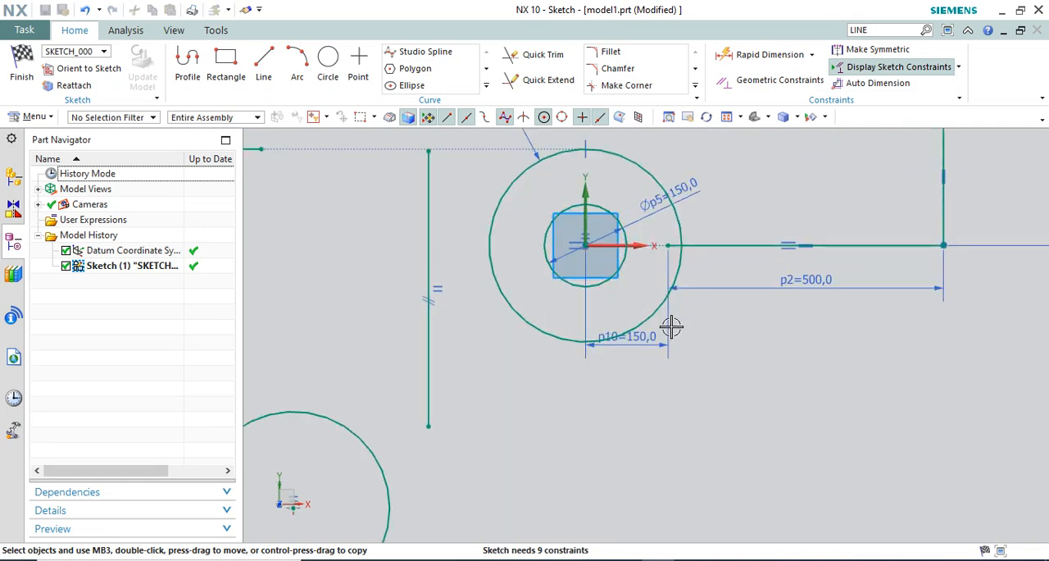
drag(645, 333, 645, 427)
scroll(620, 381, down, 2)
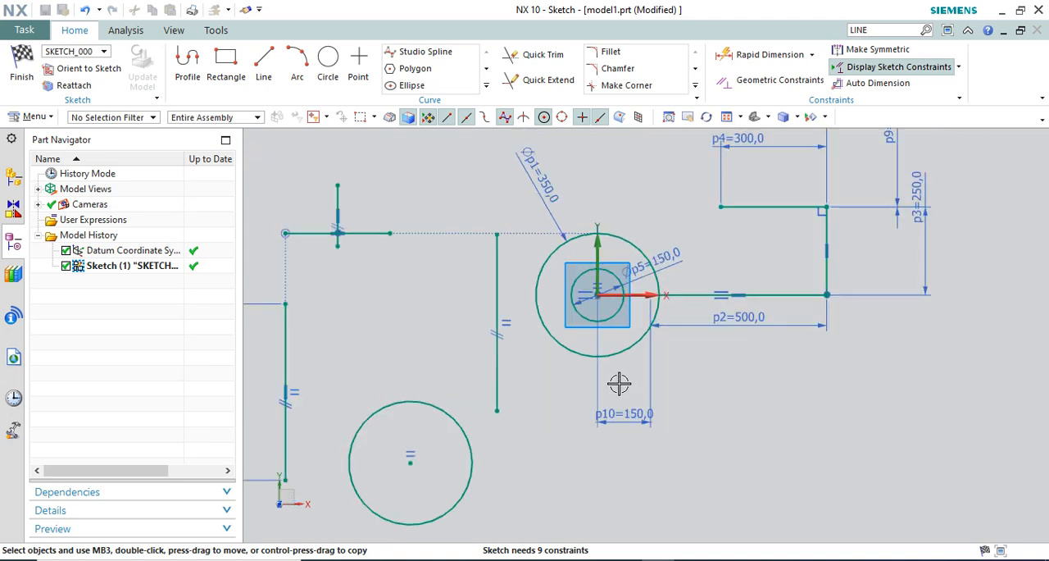
scroll(619, 382, down, 1)
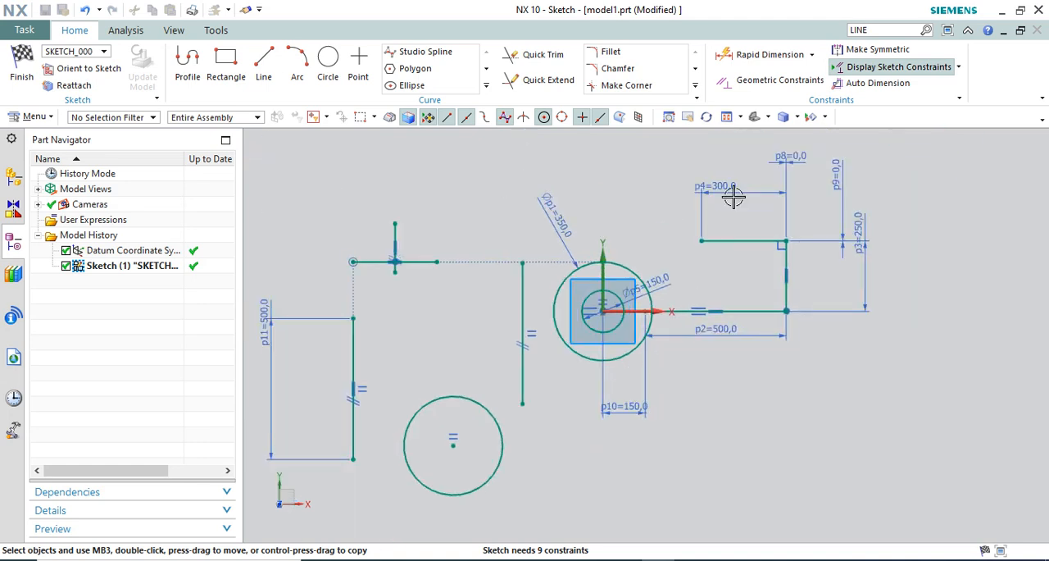
scroll(823, 149, down, 2)
Start Geometric Constraints and examine the degree-of-freedom arrows on the lines and circle that are not fully constrained
click(774, 81)
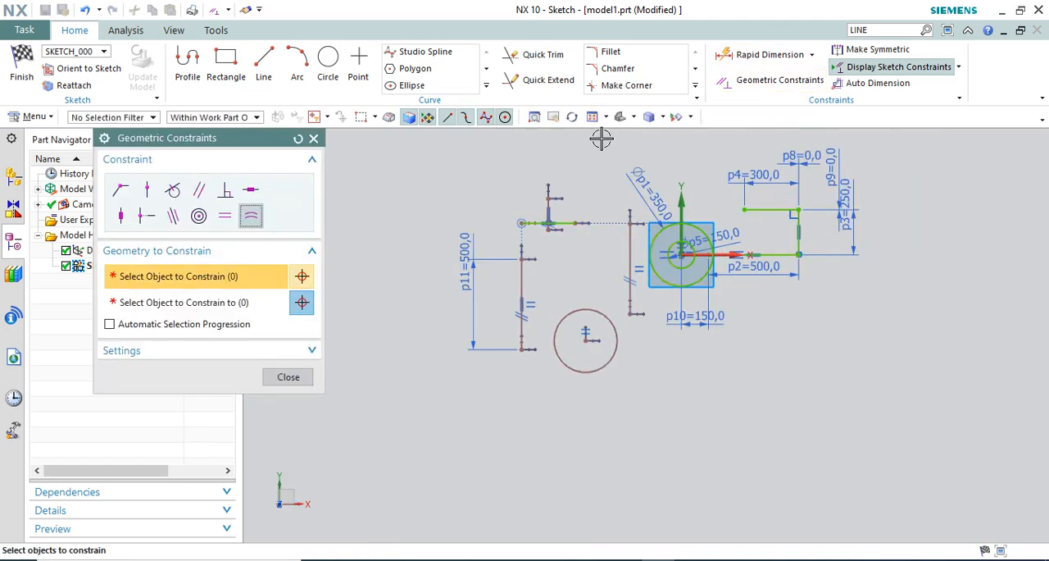
scroll(533, 223, up, 2)
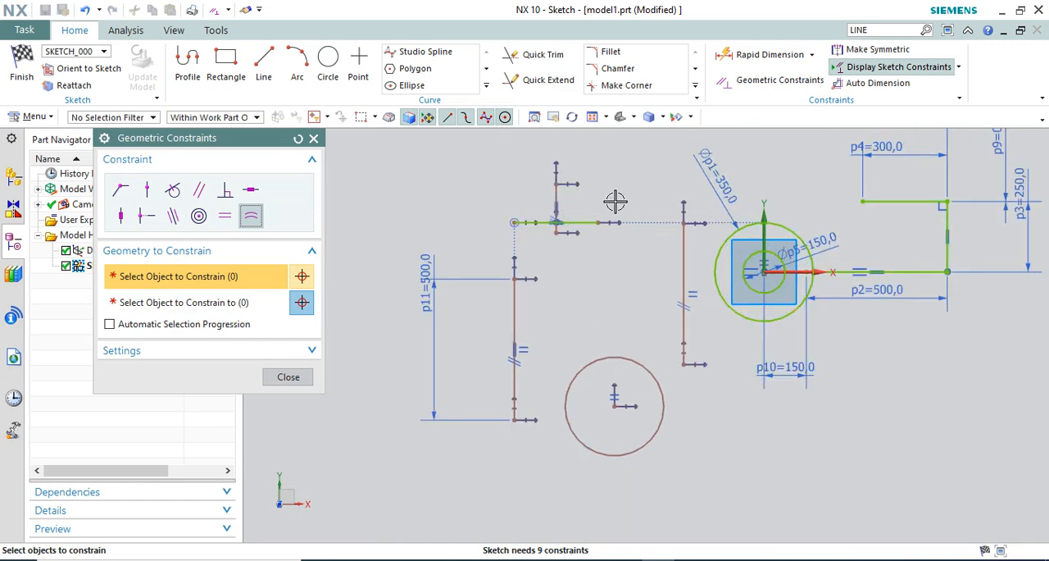
scroll(558, 270, down, 1)
scroll(534, 254, up, 3)
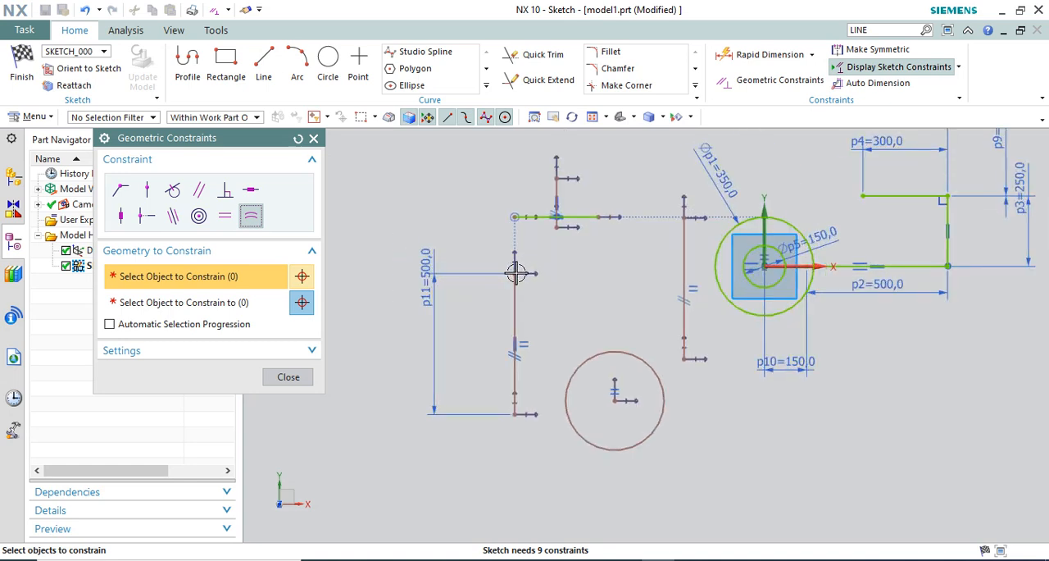
scroll(516, 274, down, 3)
scroll(515, 275, up, 3)
scroll(515, 275, down, 1)
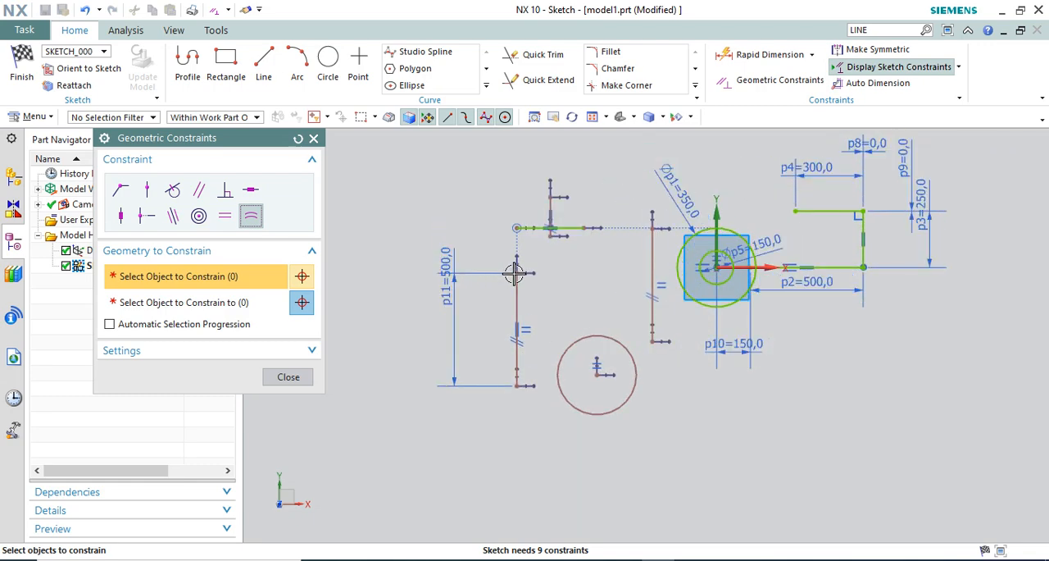
scroll(562, 263, up, 2)
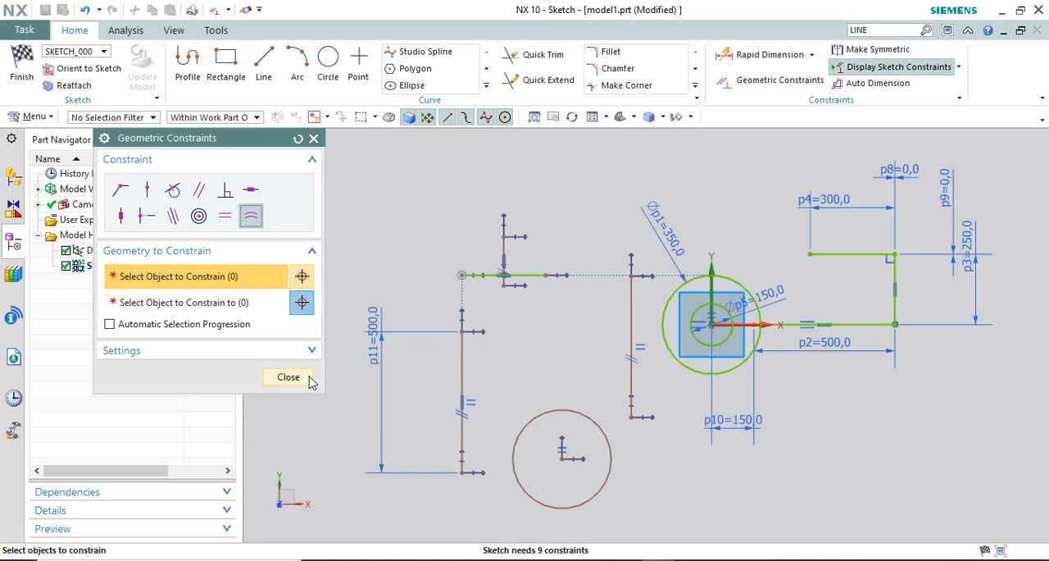
scroll(711, 259, down, 1)
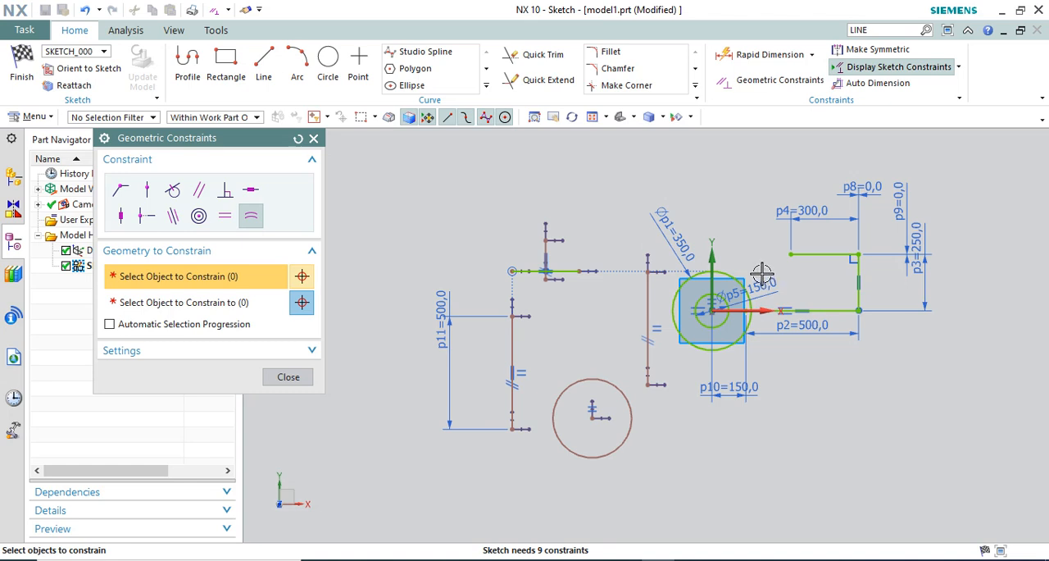
scroll(542, 271, up, 4)
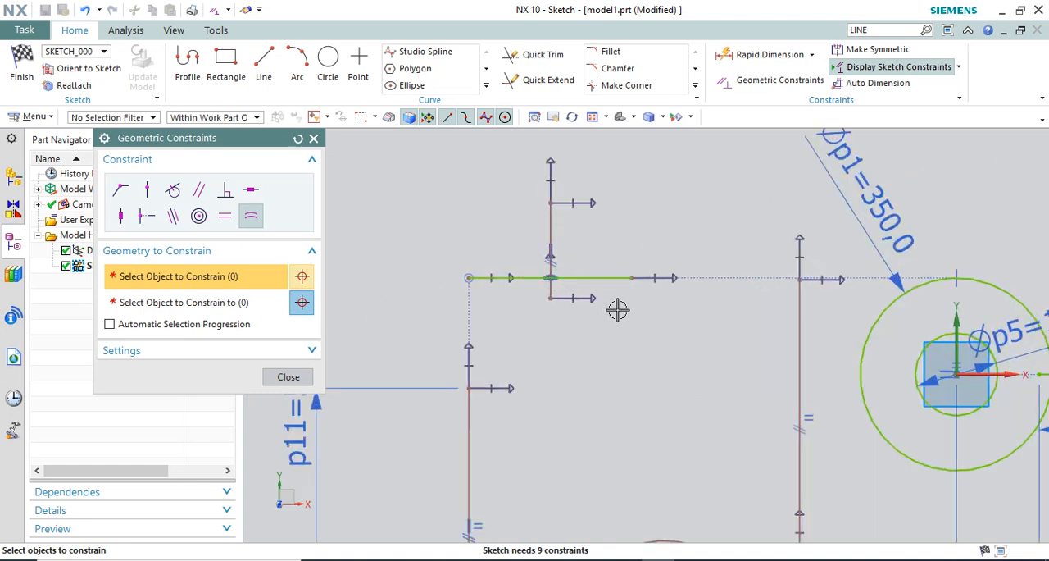
scroll(625, 274, down, 5)
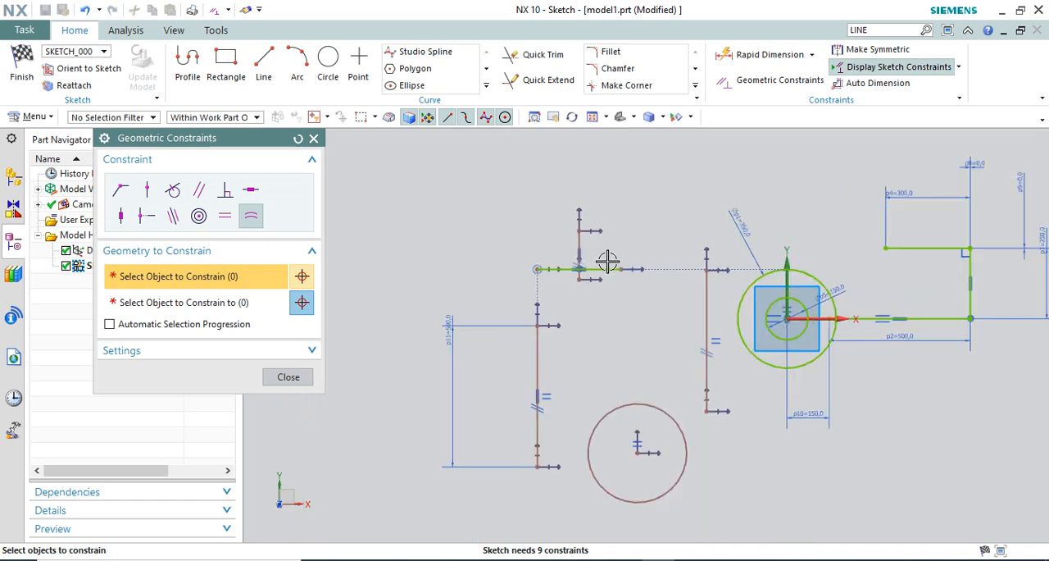
scroll(672, 279, up, 3)
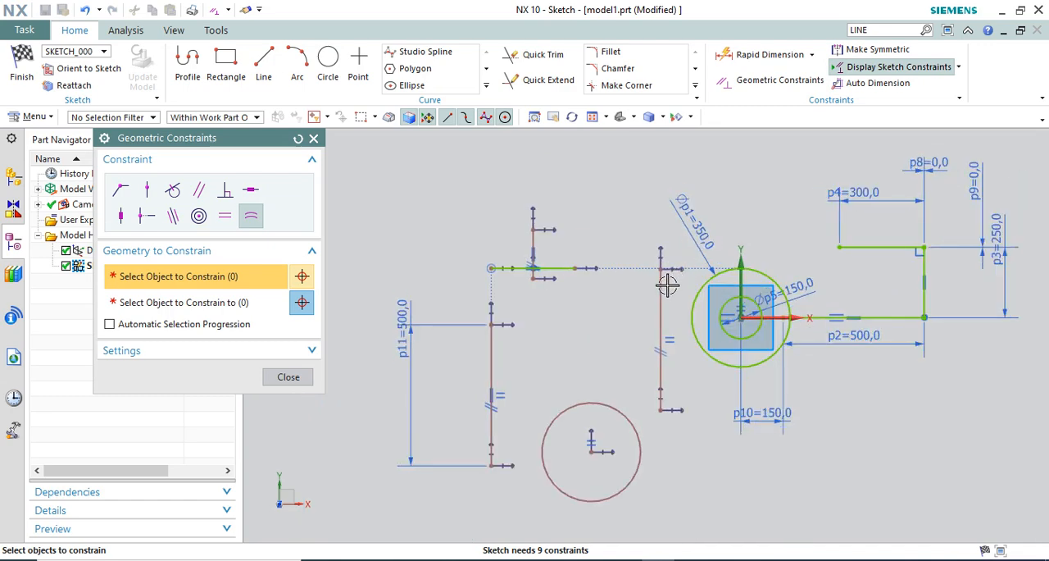
scroll(616, 300, down, 1)
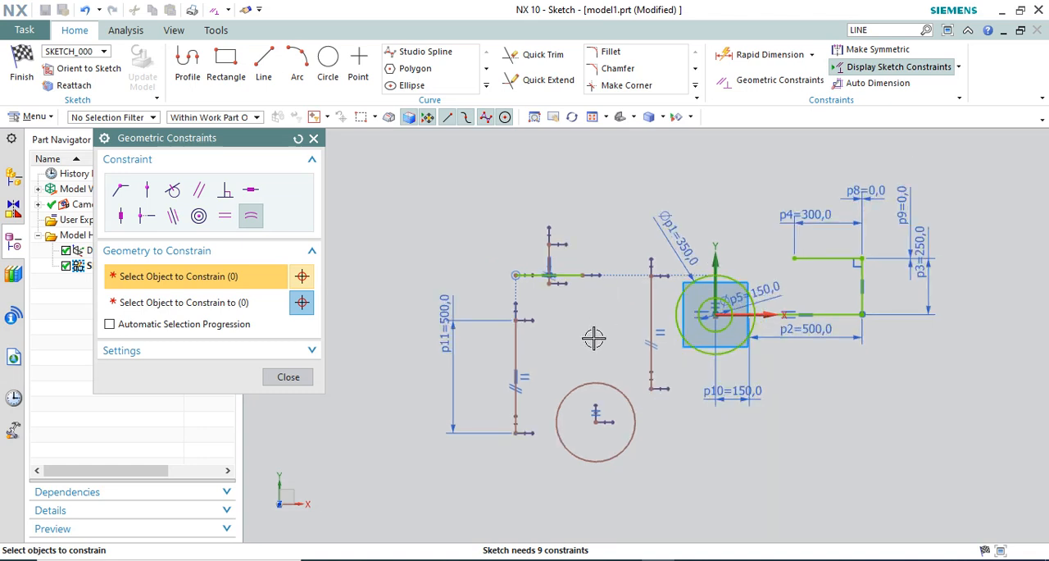
click(304, 375)
Stretch the horizontal line crossed by the short vertical line to about 495 mm long and add a Rapid Dimension to its length
drag(582, 275, 627, 275)
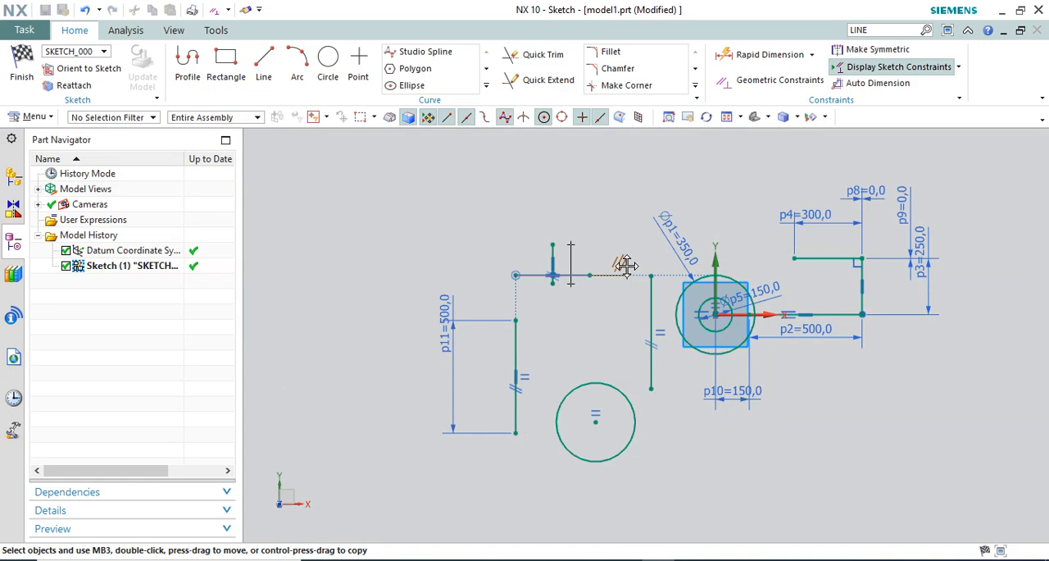
click(758, 55)
click(599, 276)
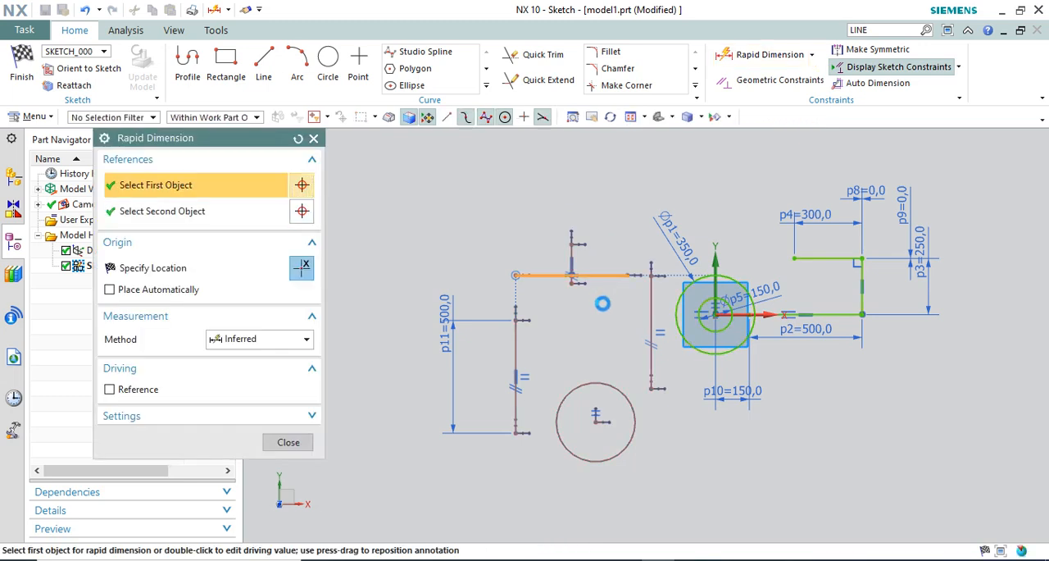
click(590, 210)
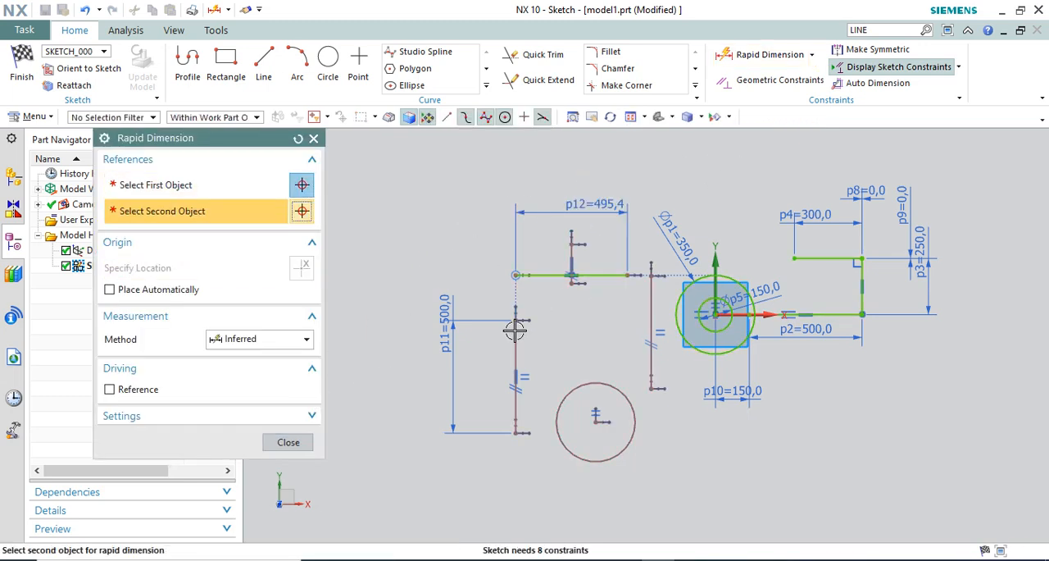
click(288, 442)
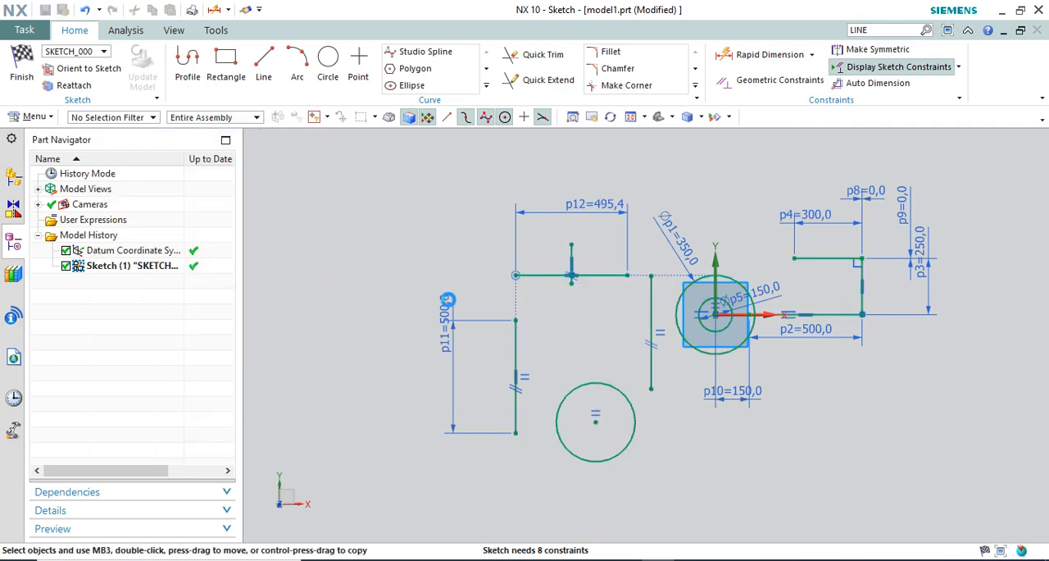
Apply a Coincident constraint joining the upper endpoint of the 500 mm vertical line to the left end of the horizontal line
click(754, 81)
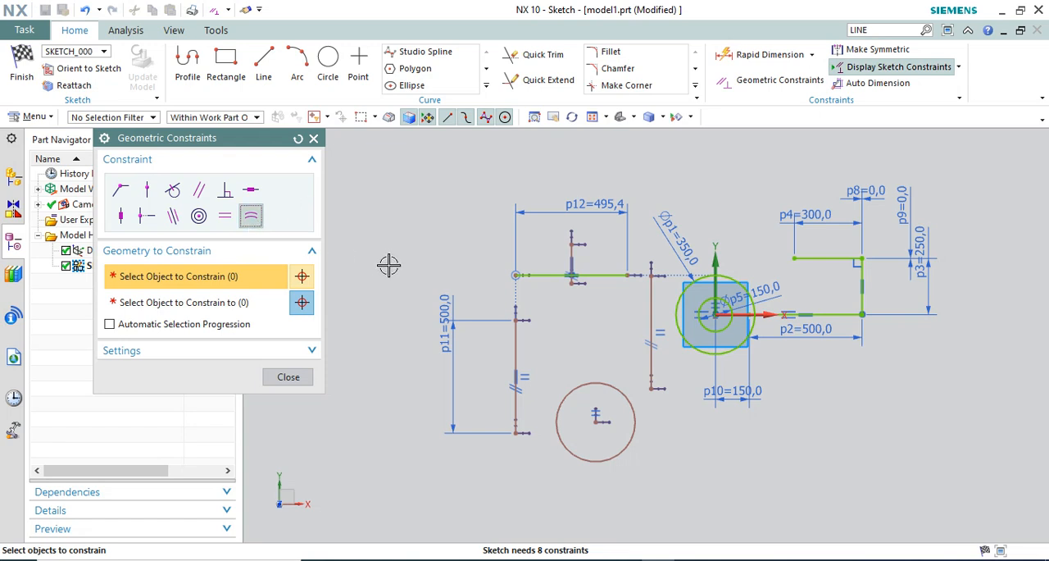
click(120, 189)
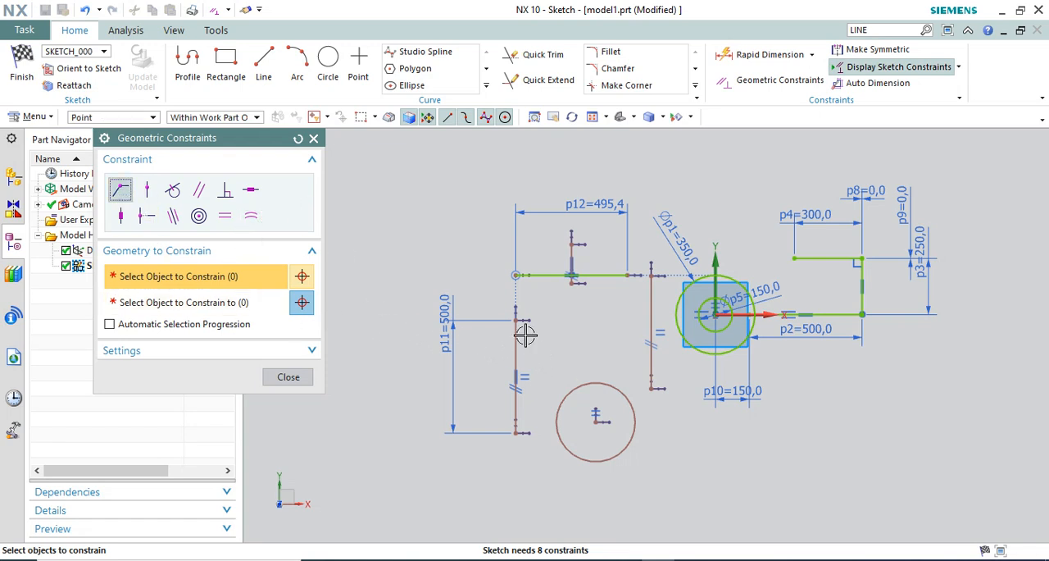
scroll(519, 312, up, 5)
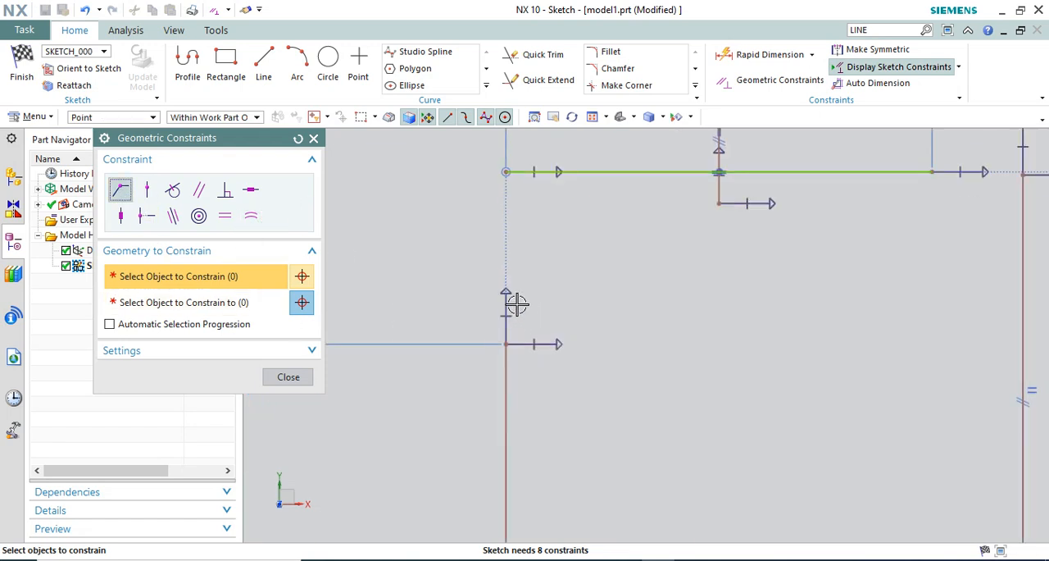
click(507, 345)
scroll(546, 336, down, 2)
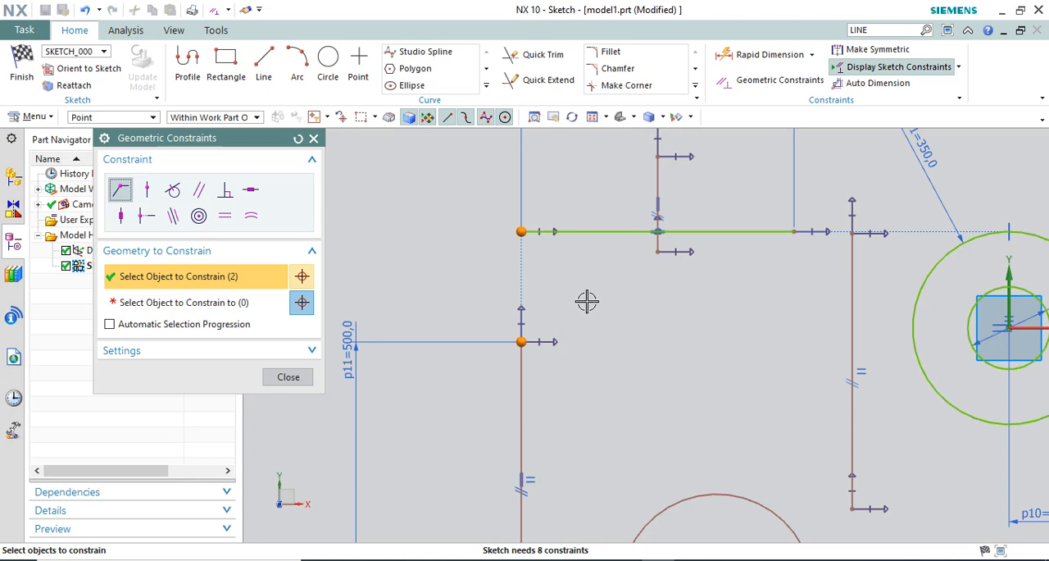
shift+click(533, 236)
click(270, 302)
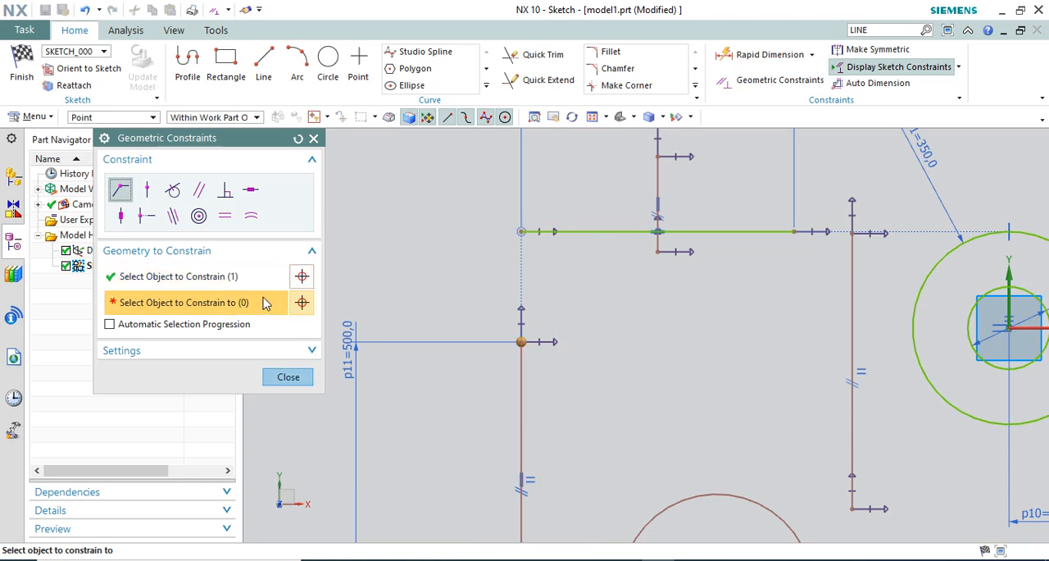
click(528, 232)
scroll(421, 339, down, 2)
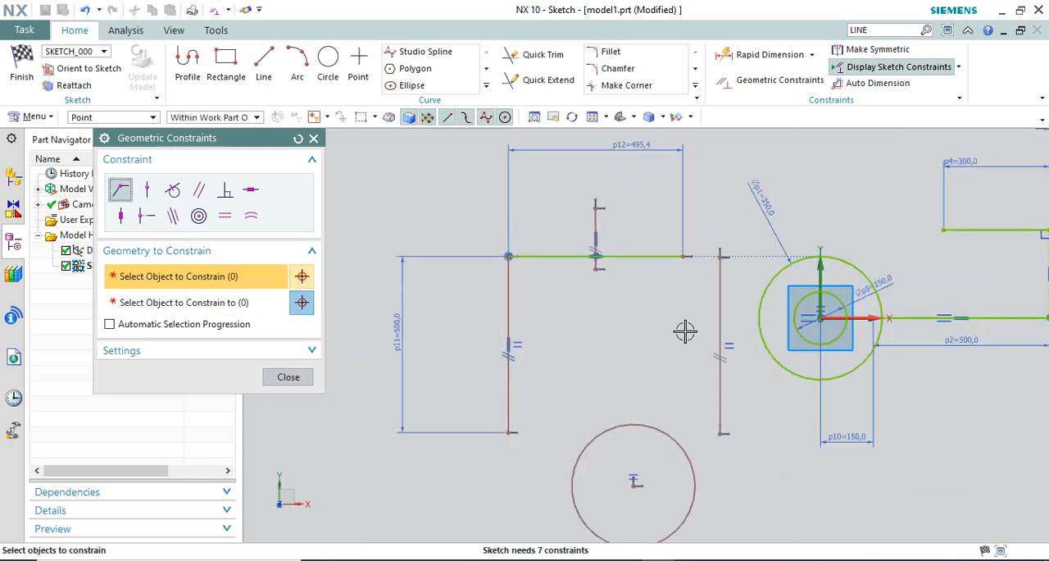
Make the other long vertical line's upper endpoint coincident with the right end of the horizontal line
scroll(733, 262, up, 2)
click(726, 233)
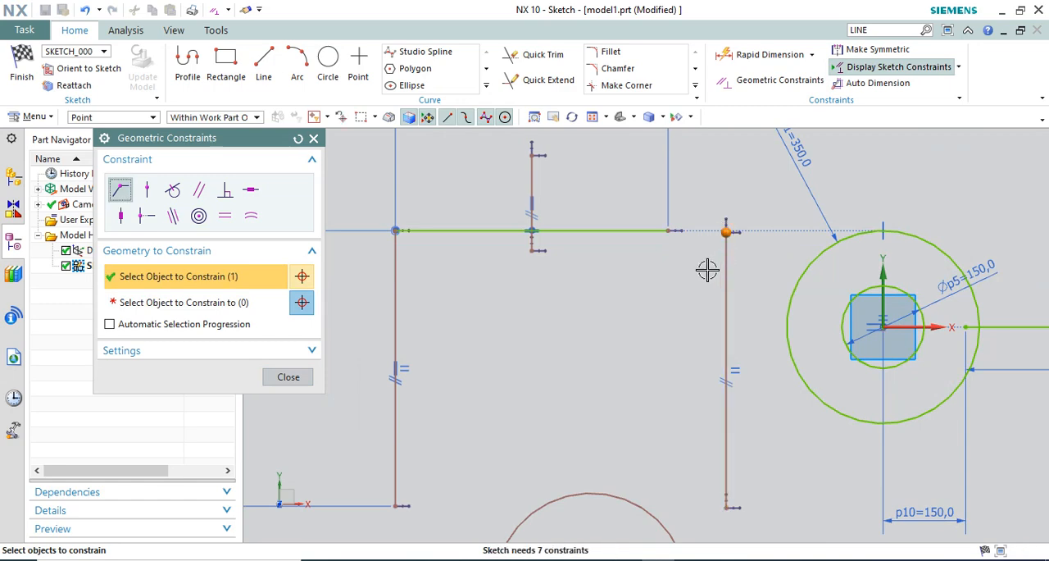
middle_click(664, 228)
click(671, 230)
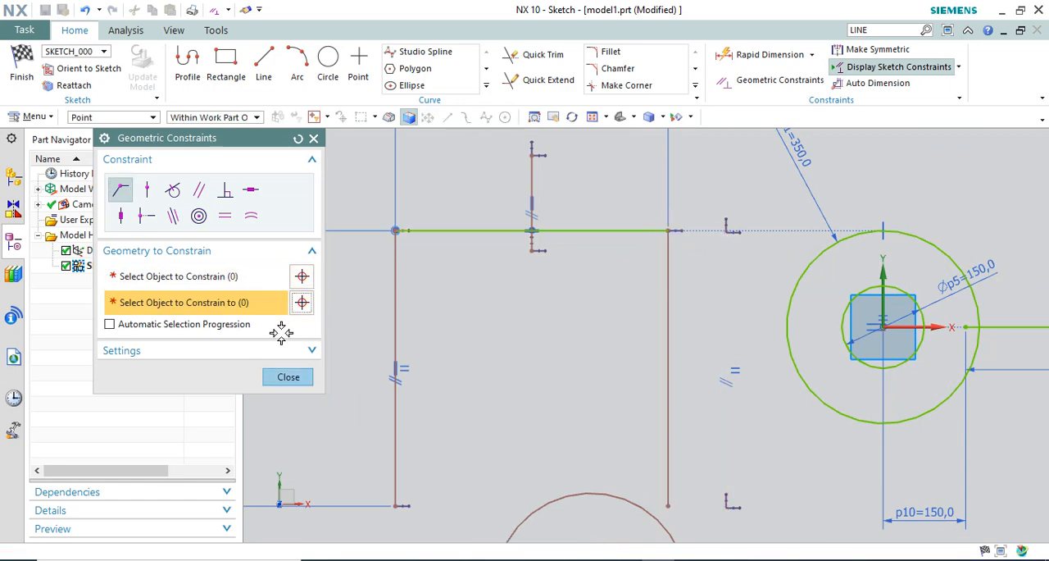
scroll(568, 284, down, 2)
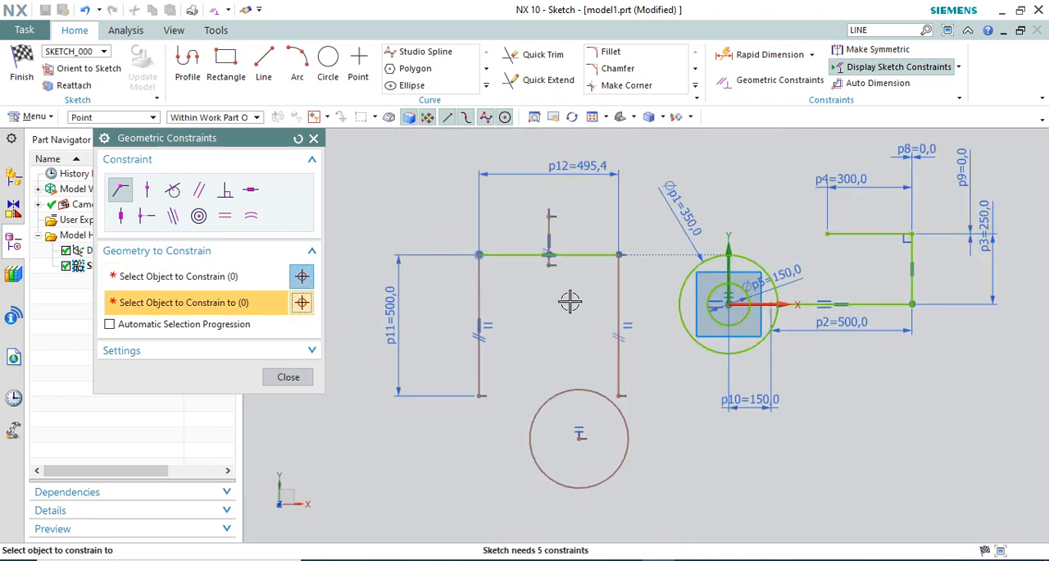
Try to add a diameter dimension to the separate circle below the connected lines
click(767, 54)
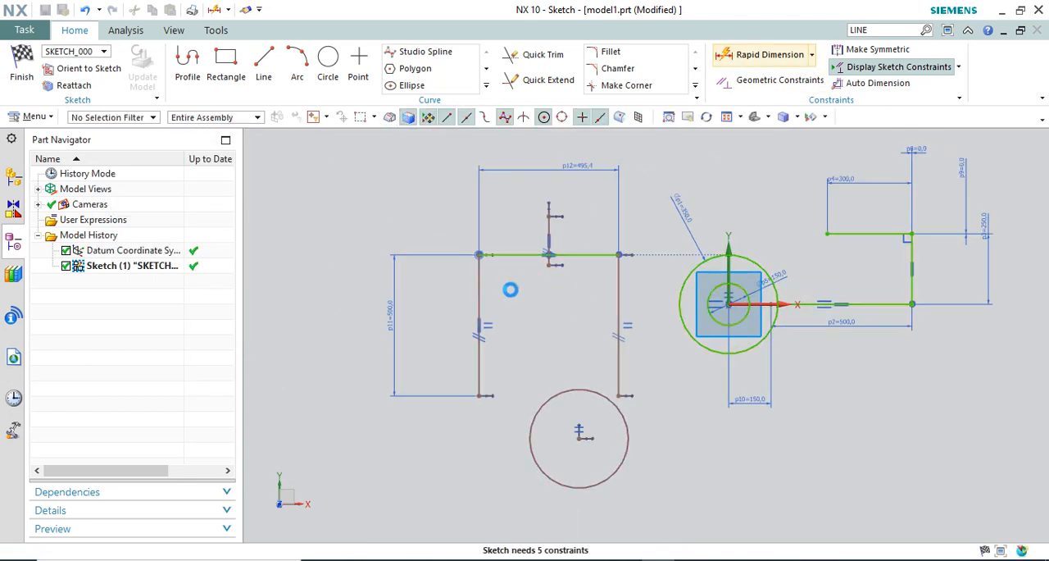
click(611, 403)
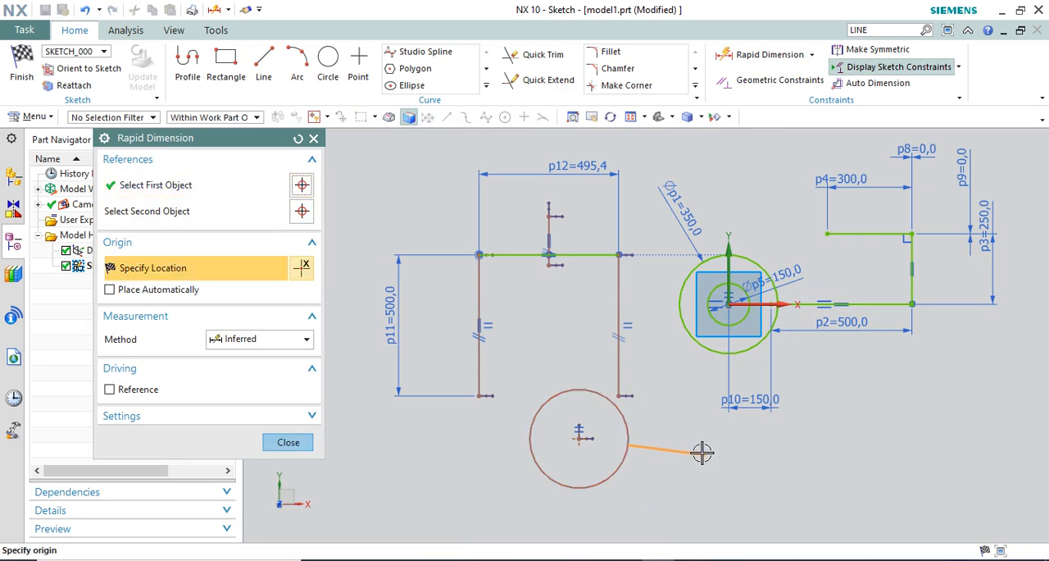
click(701, 452)
key(Return)
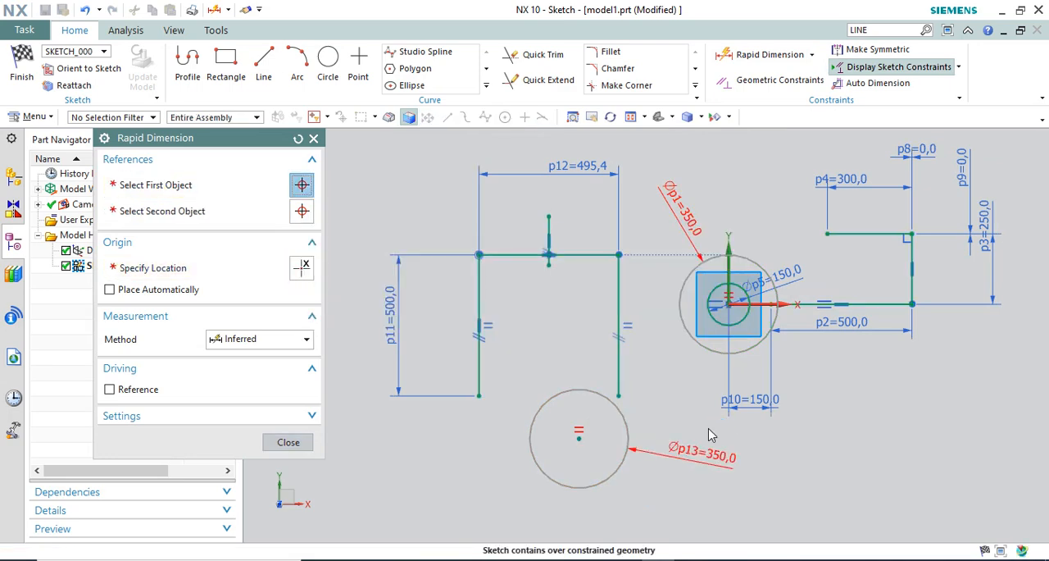
key(Escape)
key(ctrl+z)
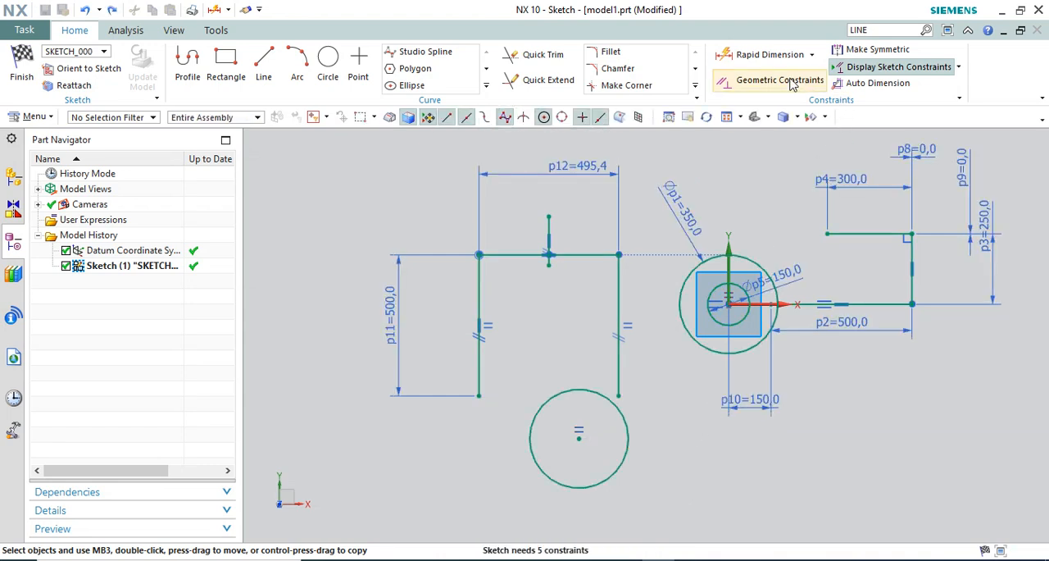
Add a horizontal Rapid Dimension between the separate circle's center and the sketch origin and set it to 500 mm
click(578, 437)
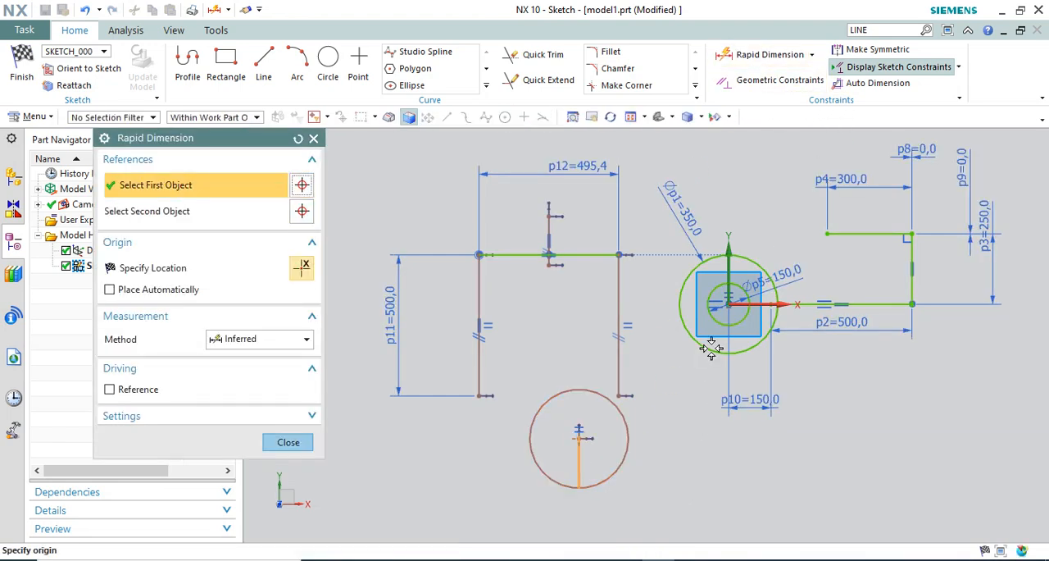
scroll(718, 309, down, 2)
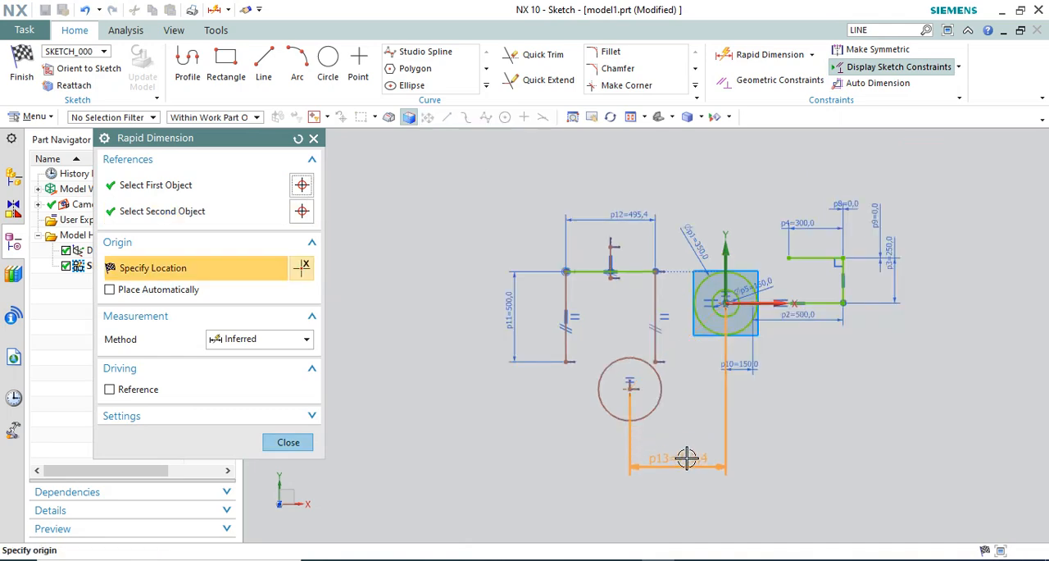
click(668, 459)
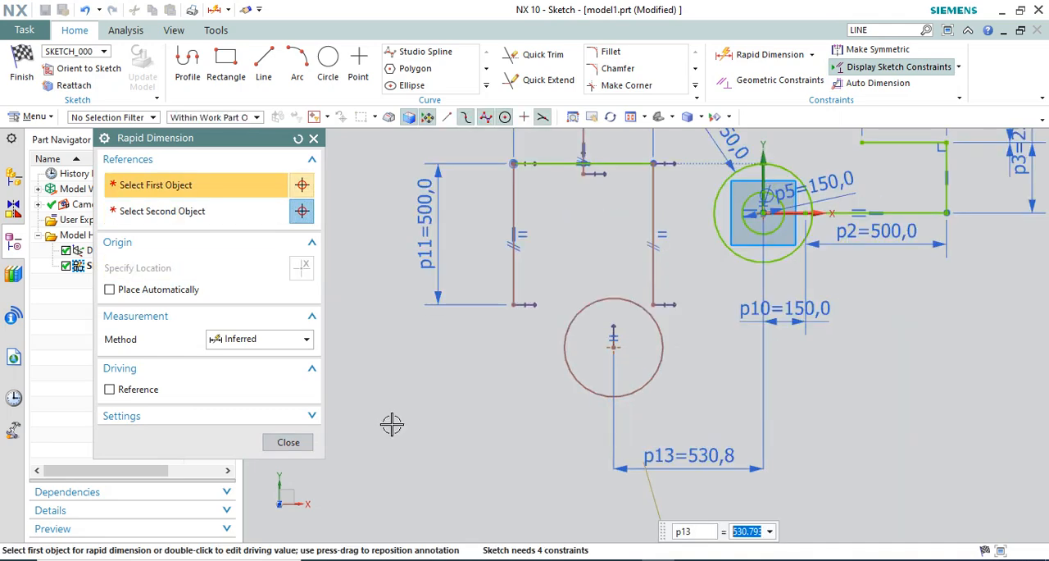
text(500)
key(Return)
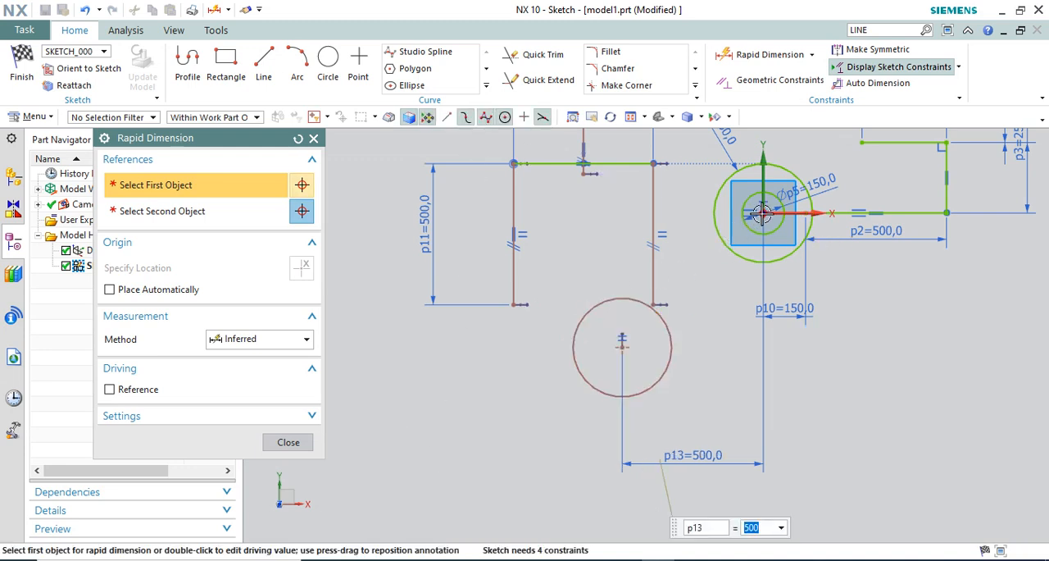
Add a vertical dimension between the separate circle's center and the sketch origin and set it to 40 mm
click(727, 244)
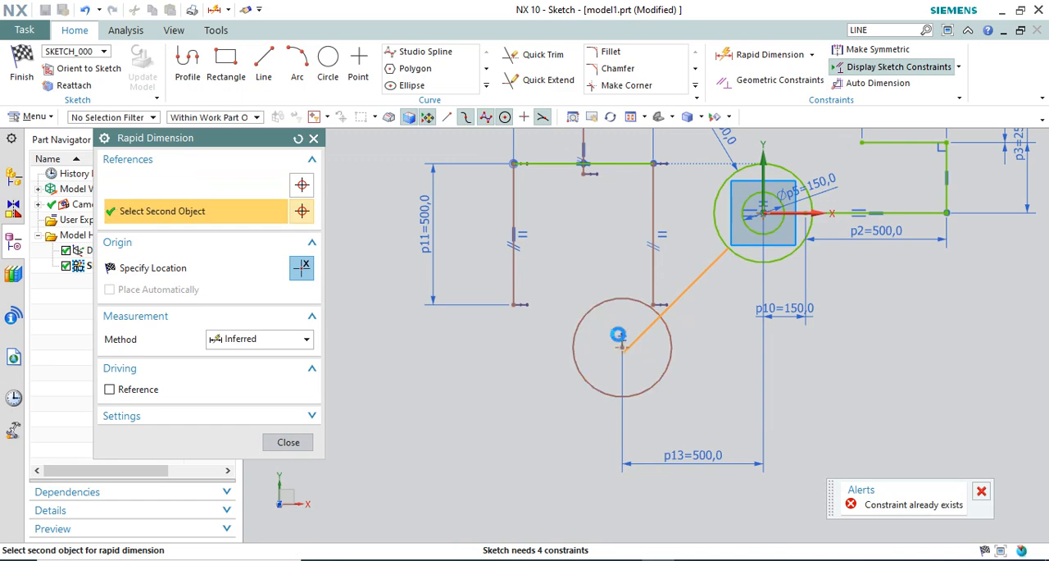
click(621, 346)
click(568, 252)
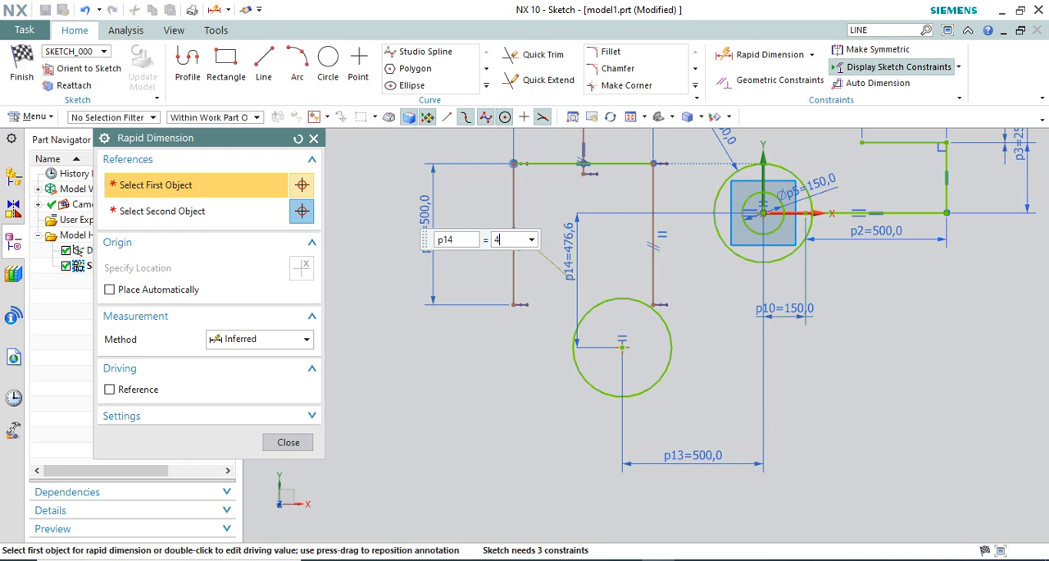
text(40)
key(Return)
Try to add a length dimension to the long vertical line that crosses the separate circle
scroll(635, 326, down, 1)
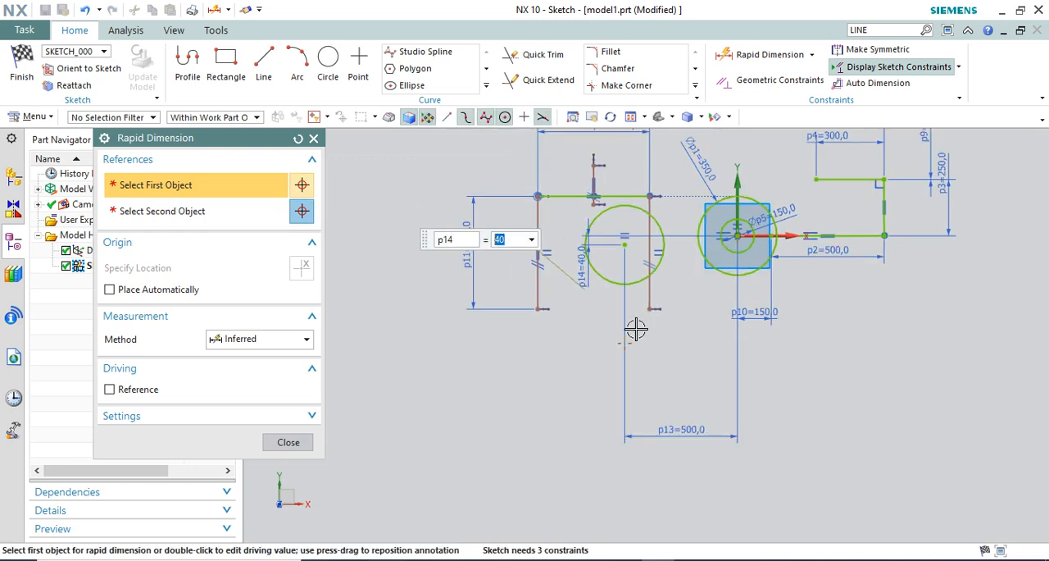
scroll(619, 230, up, 2)
click(664, 191)
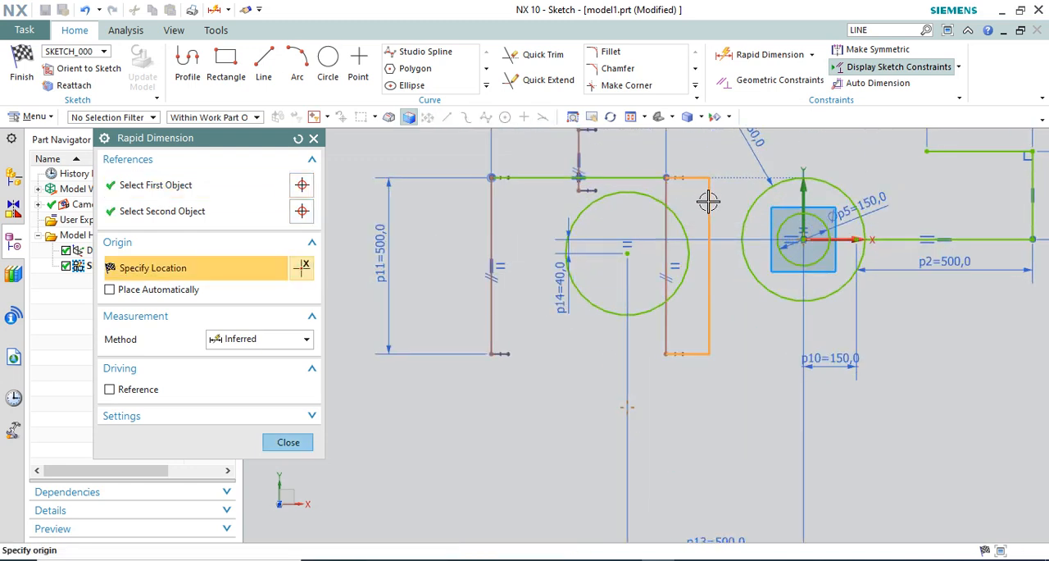
click(711, 200)
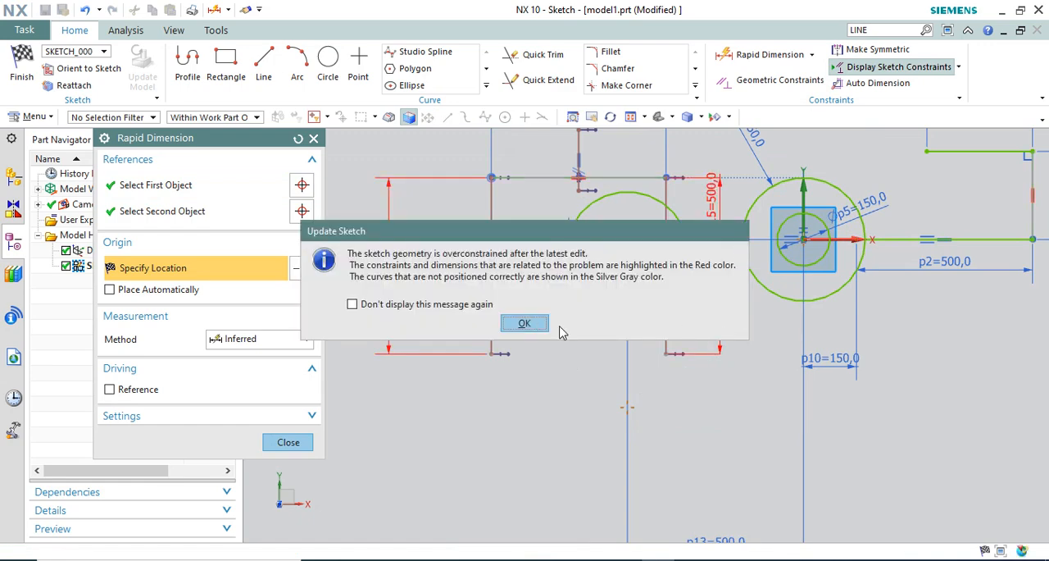
click(527, 325)
key(Escape)
key(ctrl+z)
scroll(627, 366, down, 2)
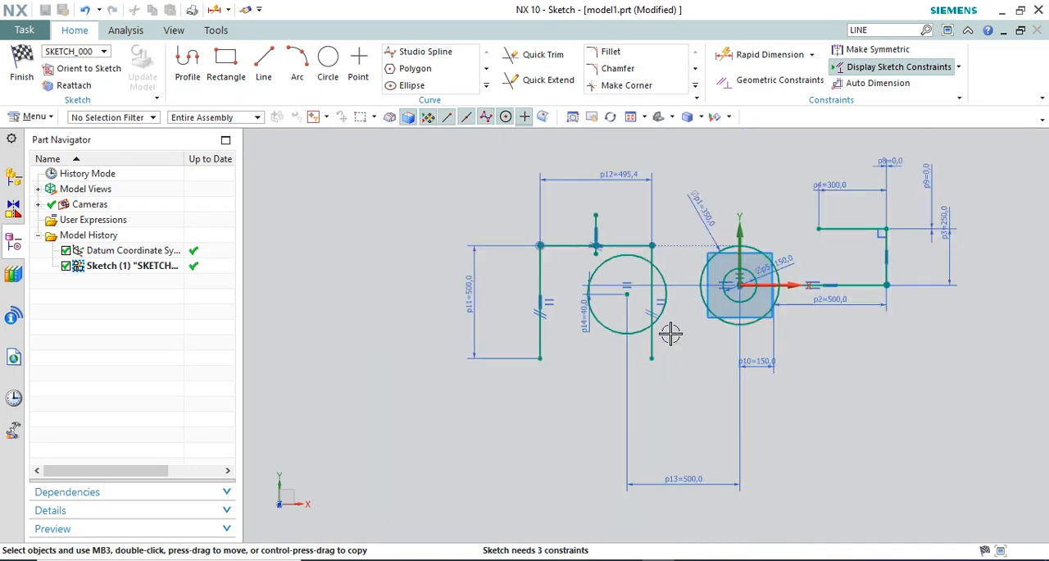
Apply a Vertical constraint to the long line that crosses the separate circle
scroll(660, 272, up, 2)
click(734, 54)
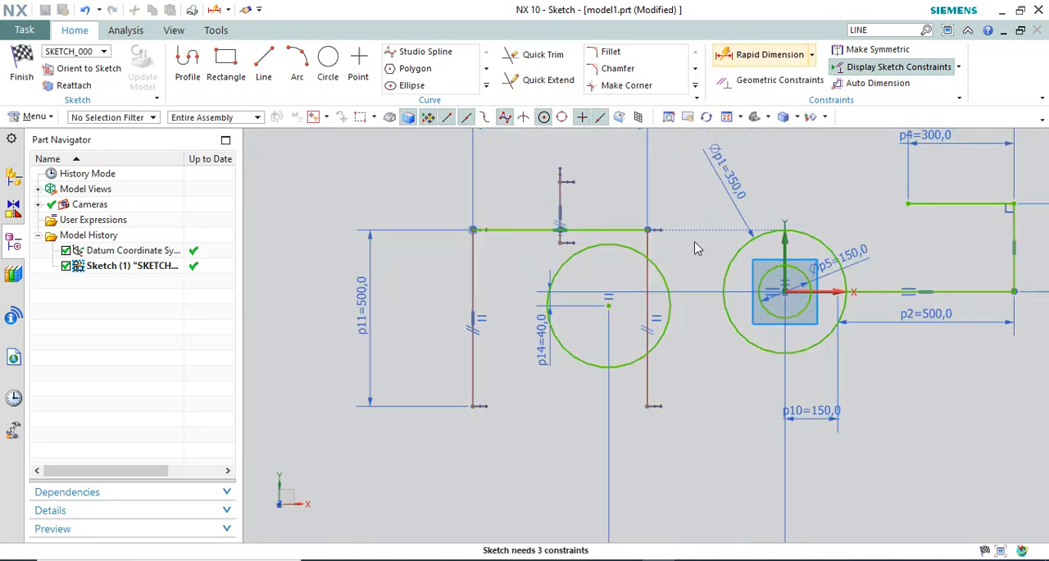
scroll(684, 267, down, 1)
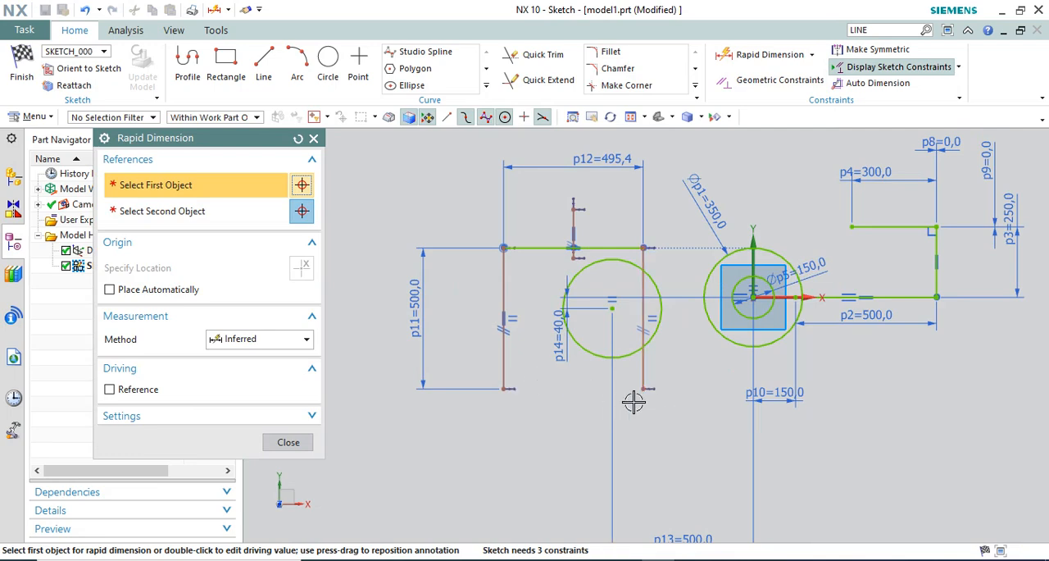
key(Escape)
right_click(647, 375)
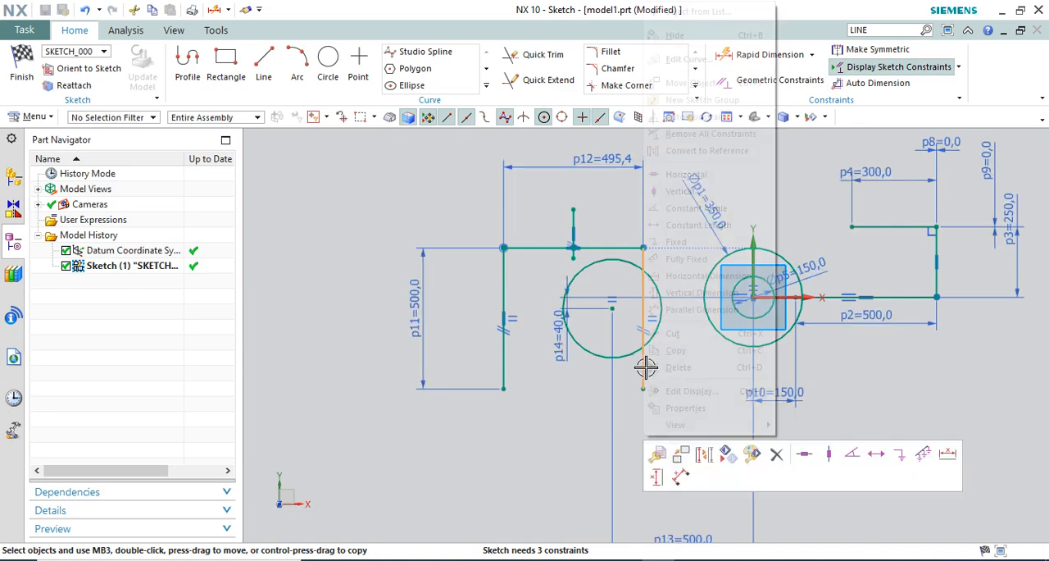
click(679, 190)
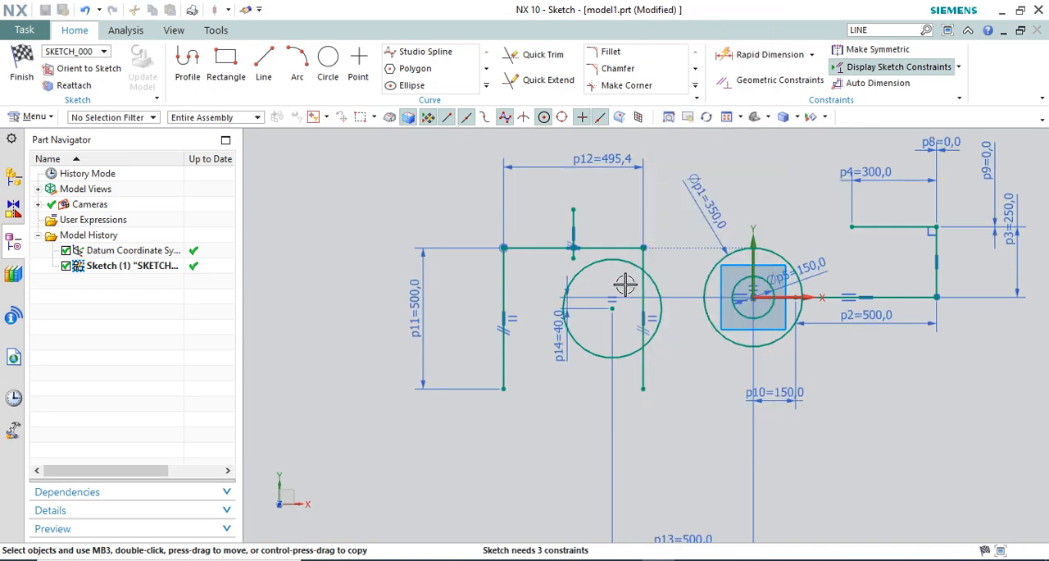
Add a horizontal Rapid Dimension from the origin to the lower endpoint of the line crossing the separate circle and enter 50 mm
scroll(622, 286, up, 1)
click(750, 55)
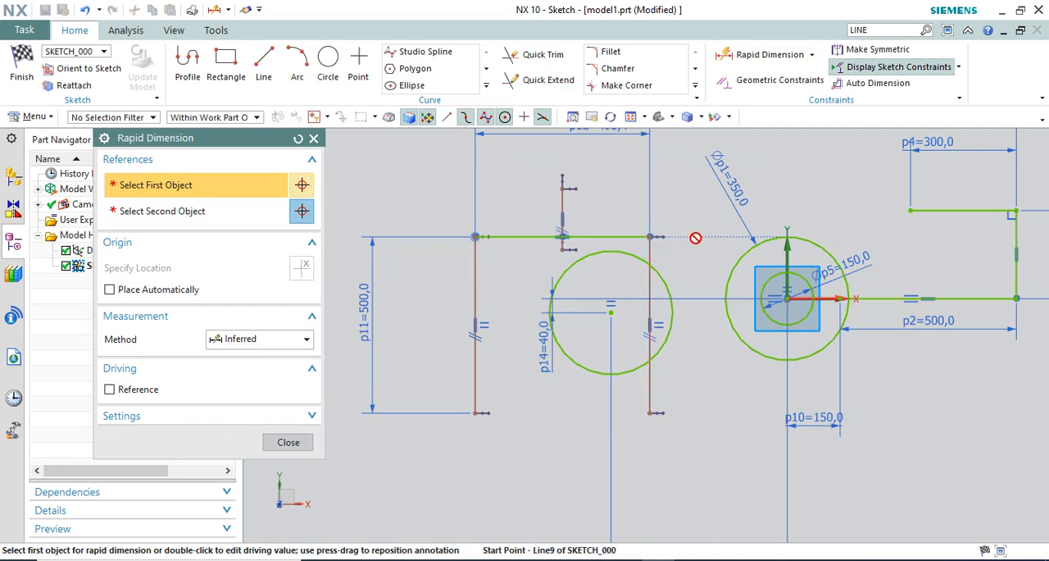
scroll(644, 283, down, 3)
scroll(550, 300, up, 3)
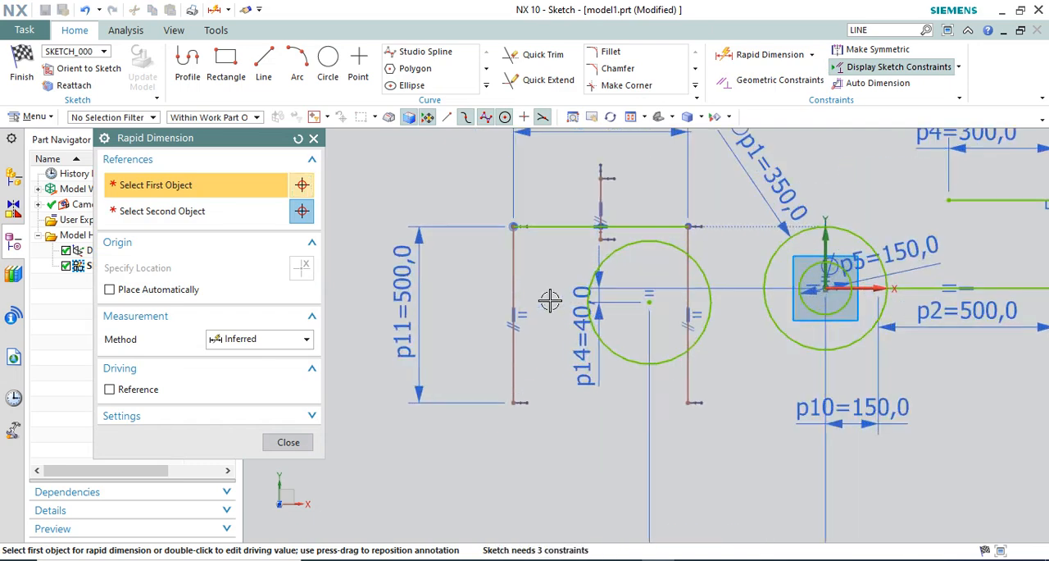
scroll(525, 312, down, 2)
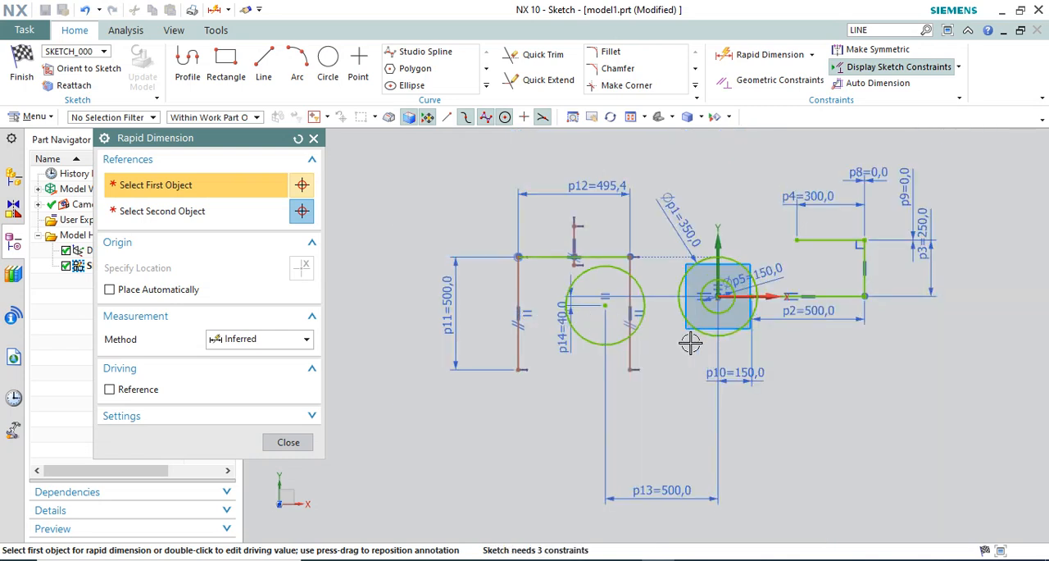
click(722, 297)
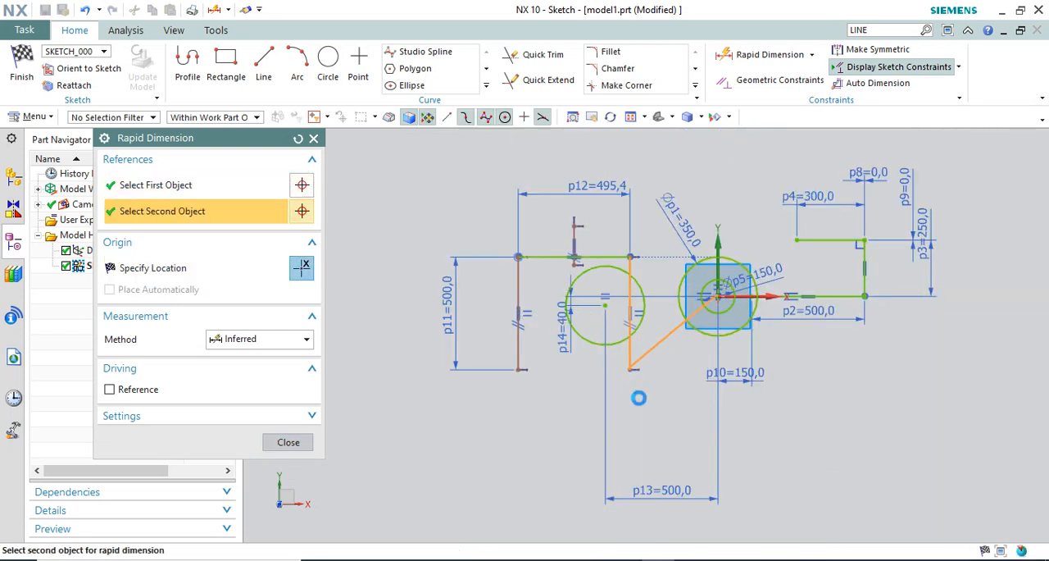
click(631, 369)
click(641, 409)
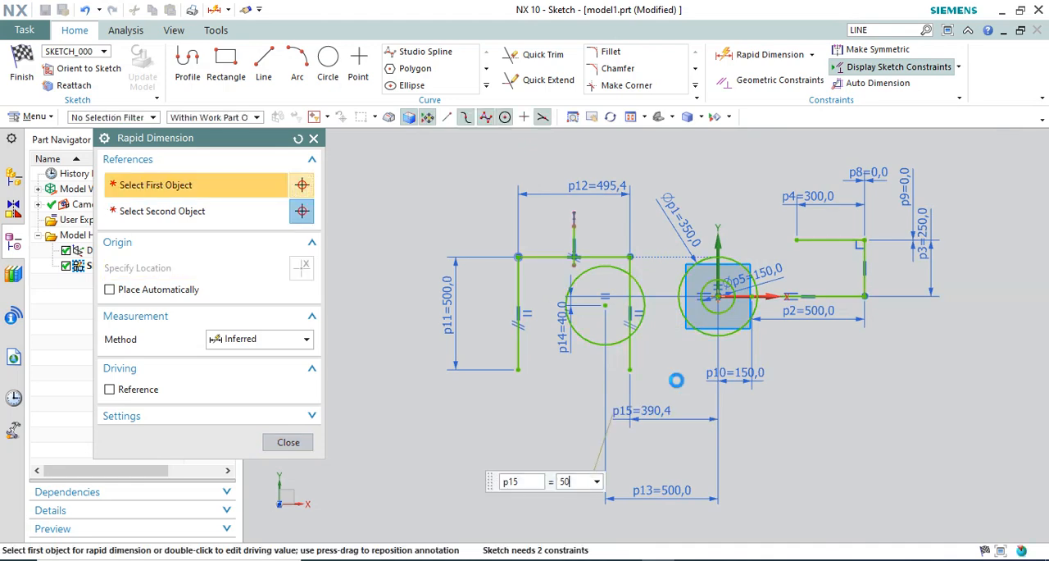
text(50)
key(Return)
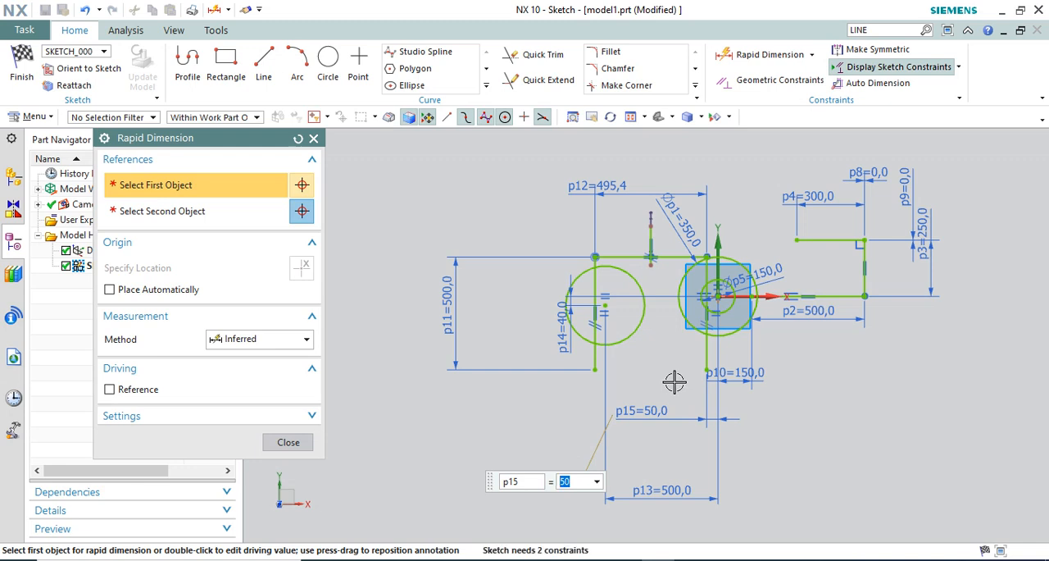
Set the horizontal distance between that line's lower endpoint and the origin to 400 mm and finish dimensioning
text(400)
key(Return)
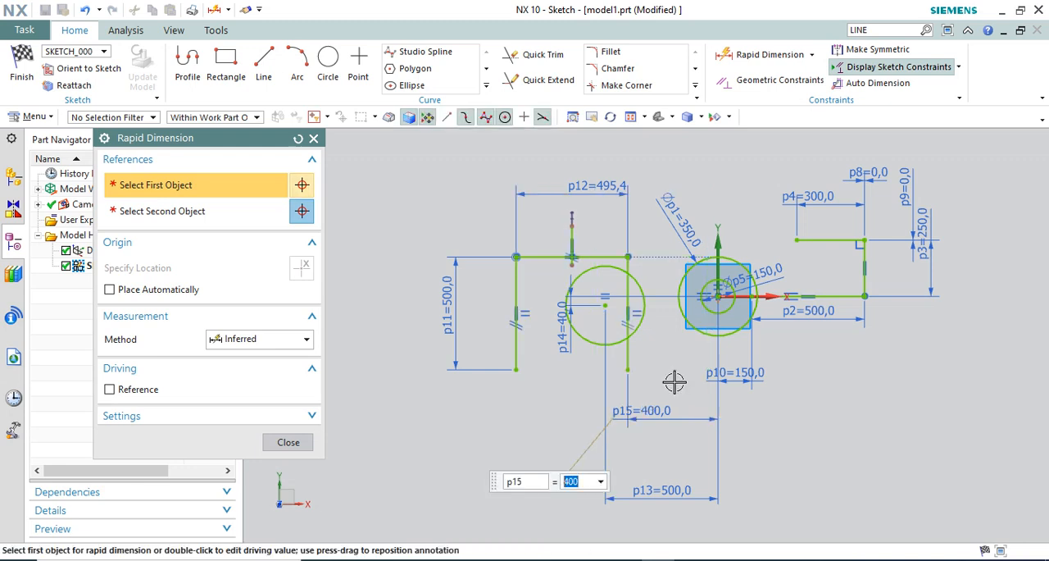
click(286, 443)
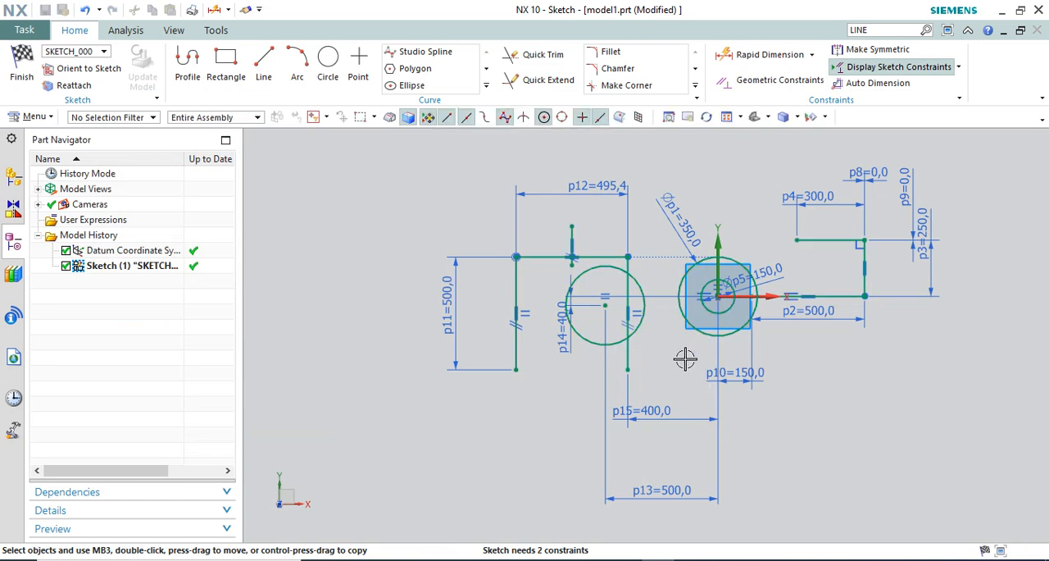
Examine the remaining degree-of-freedom arrows on the sketch geometry with Geometric Constraints
click(743, 85)
scroll(709, 242, up, 2)
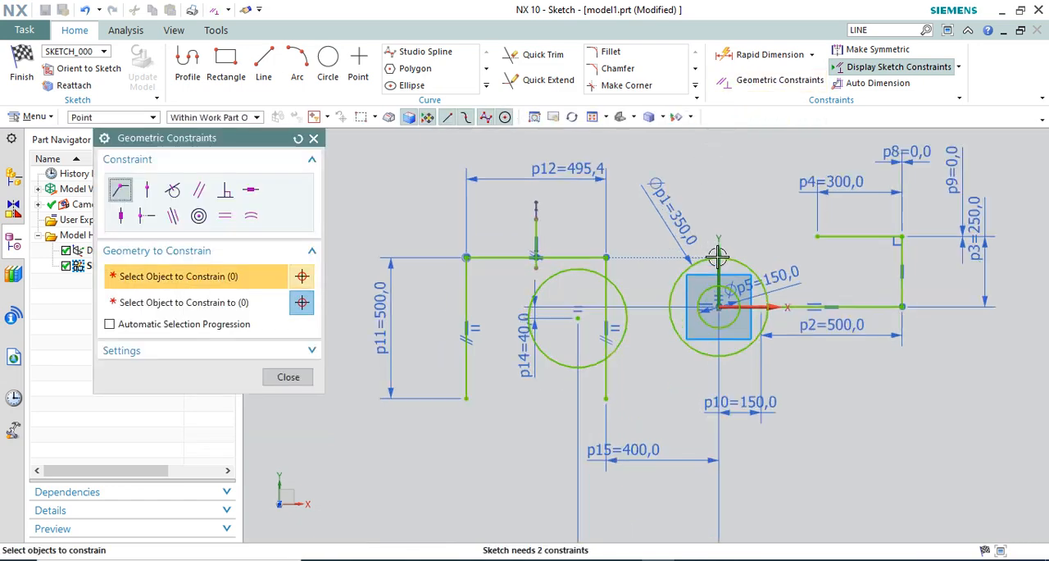
scroll(596, 278, down, 2)
key(Escape)
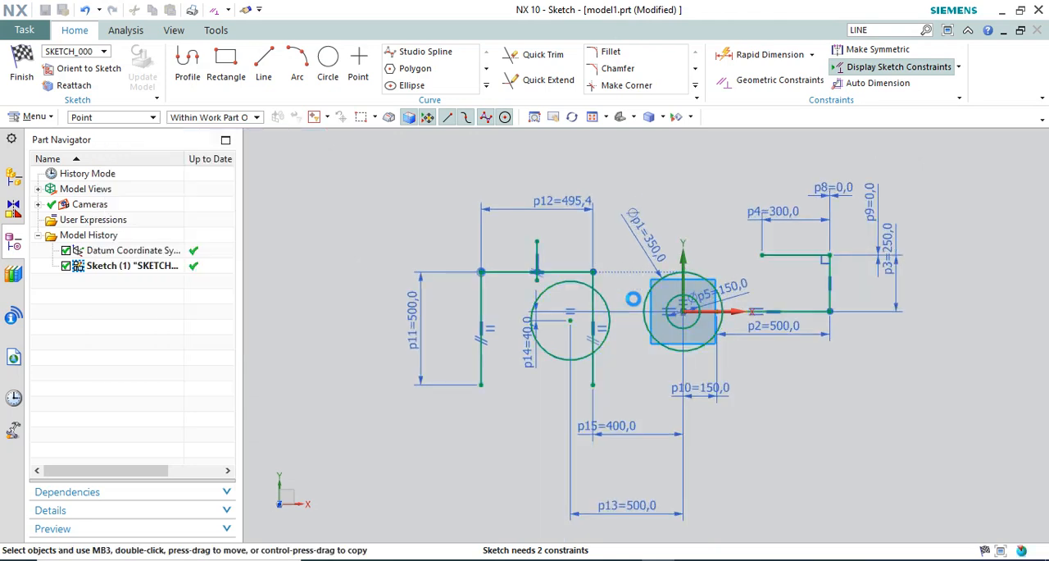
scroll(557, 282, up, 1)
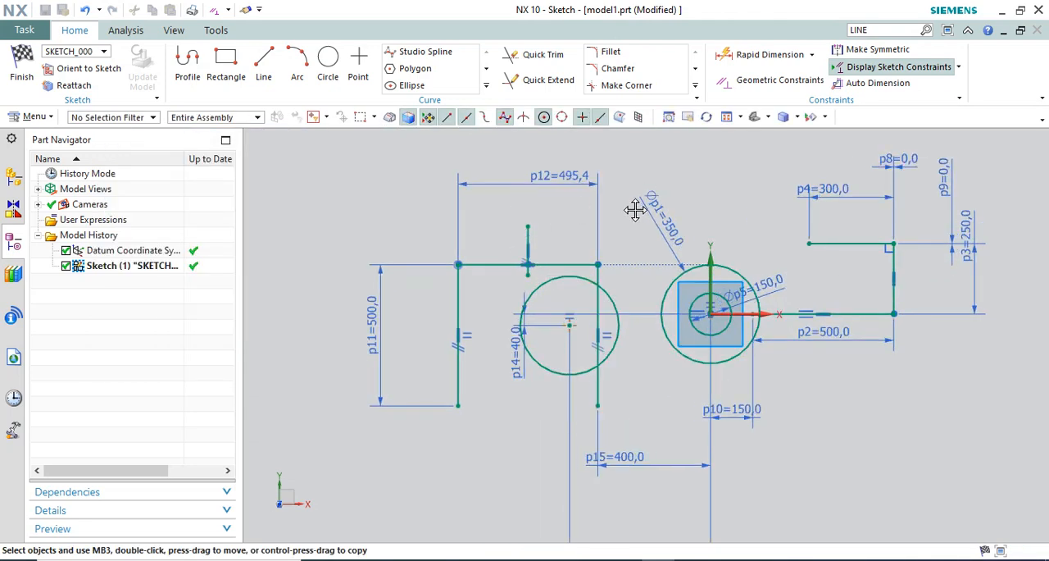
scroll(557, 242, up, 1)
scroll(648, 273, down, 1)
Add a Rapid Dimension for the length of the short vertical line that crosses the horizontal line, keeping its drawn length
key(d)
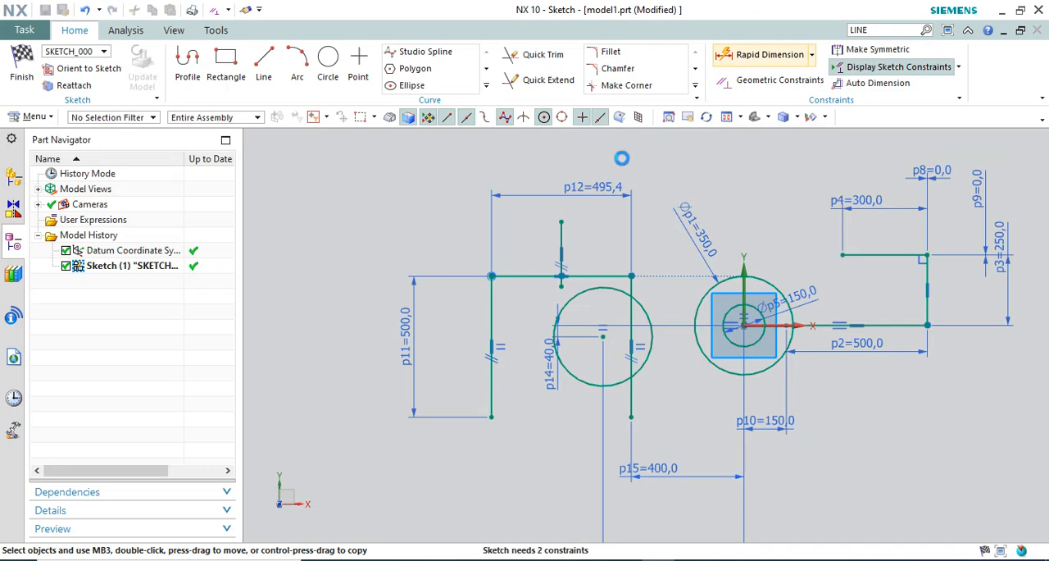
scroll(601, 207, up, 2)
click(561, 226)
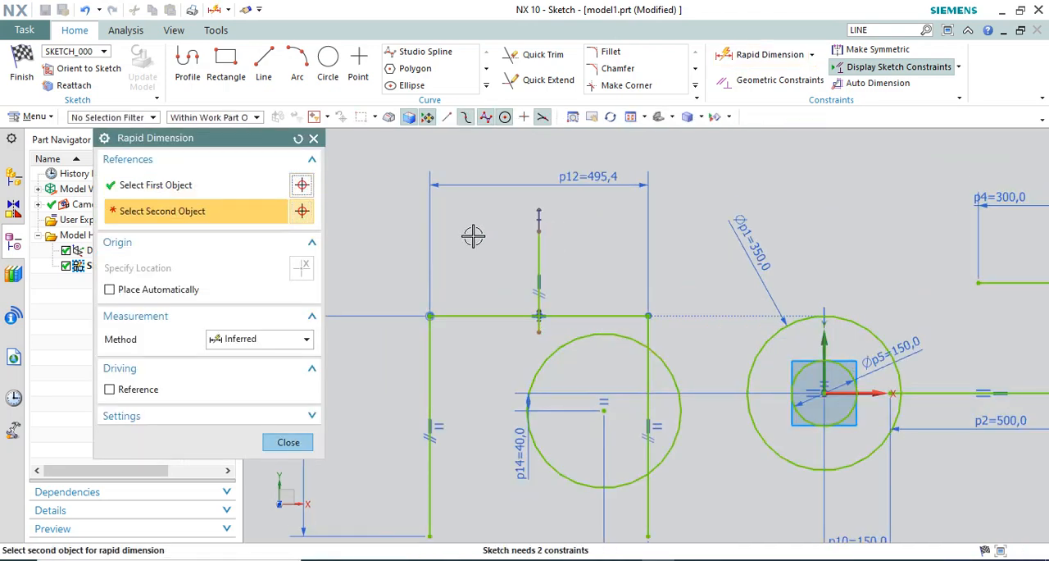
click(538, 232)
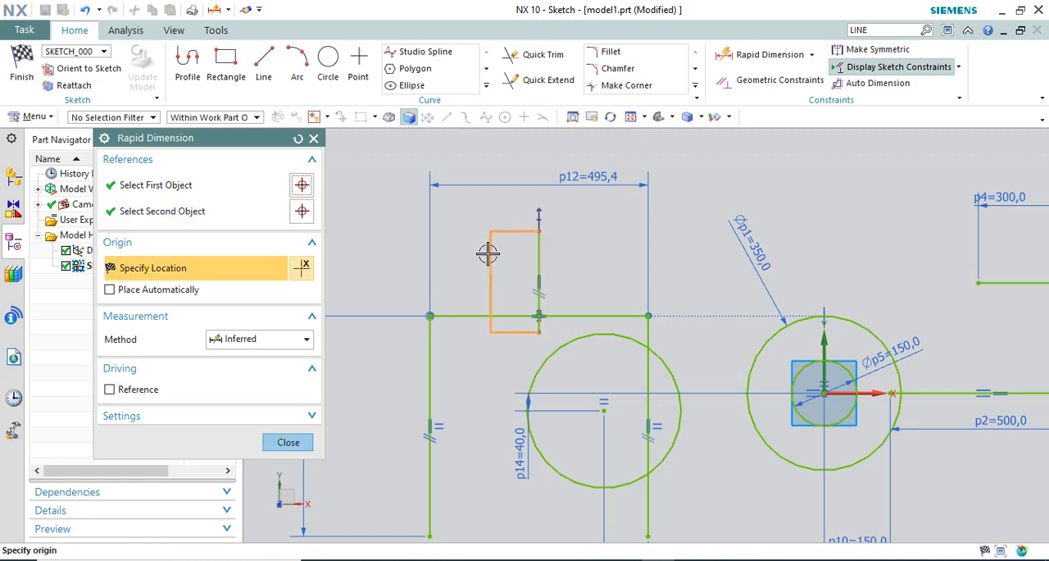
click(432, 251)
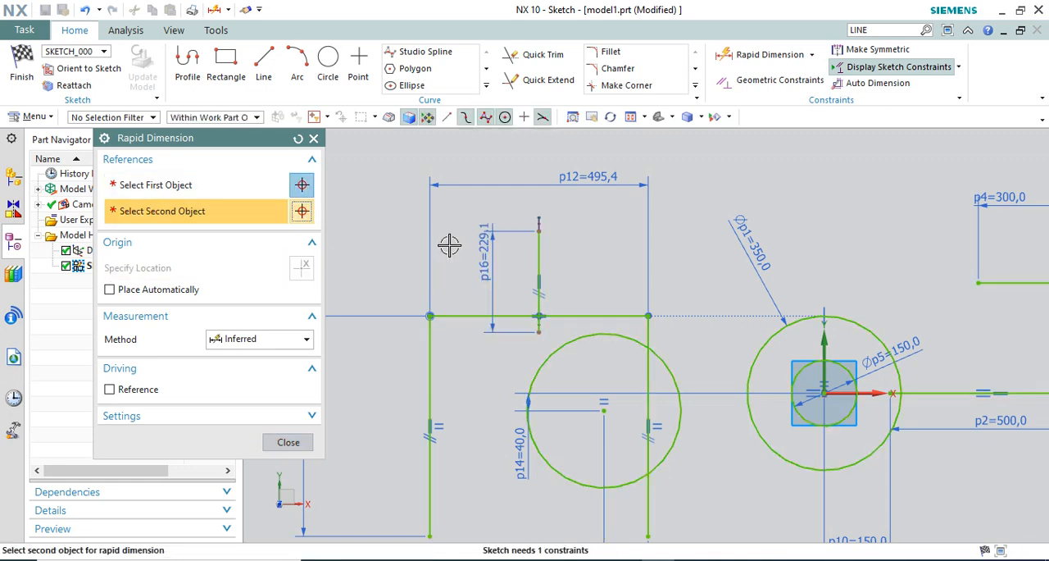
click(288, 442)
scroll(644, 267, down, 2)
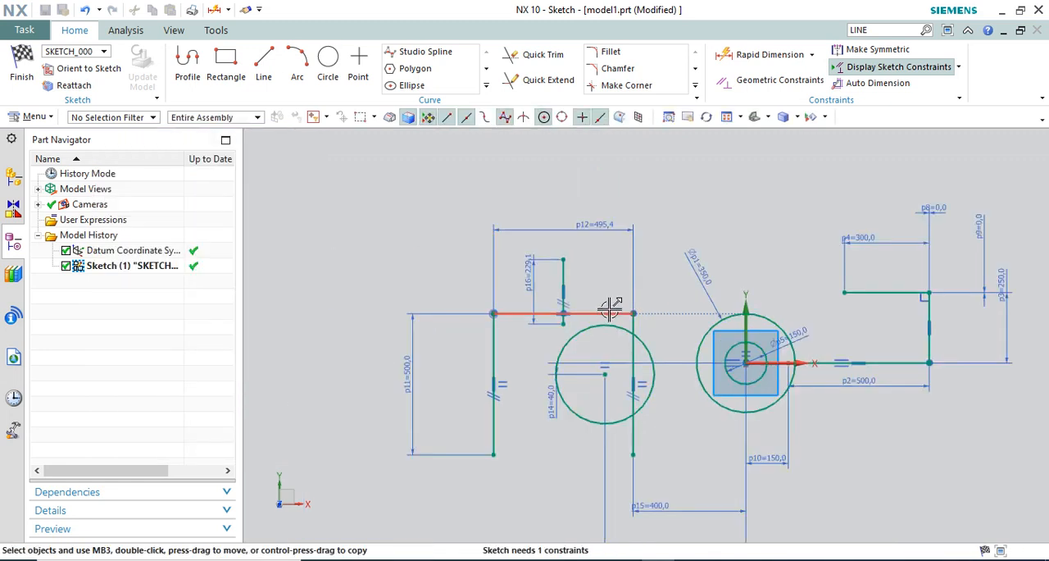
Check with Geometric Constraints which degree of freedom the short vertical line still has
click(773, 80)
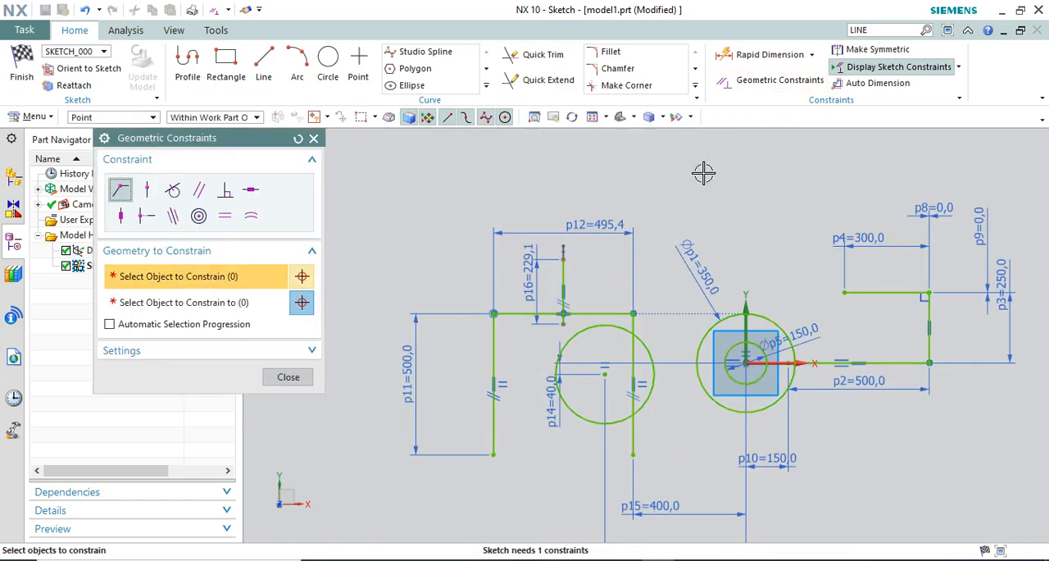
scroll(695, 176, down, 2)
scroll(661, 257, up, 1)
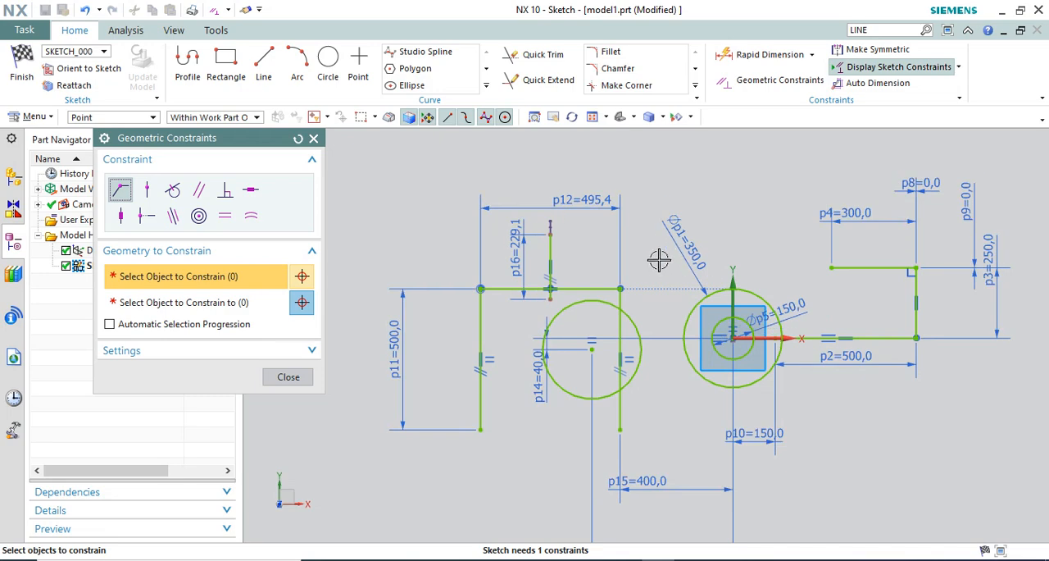
key(Escape)
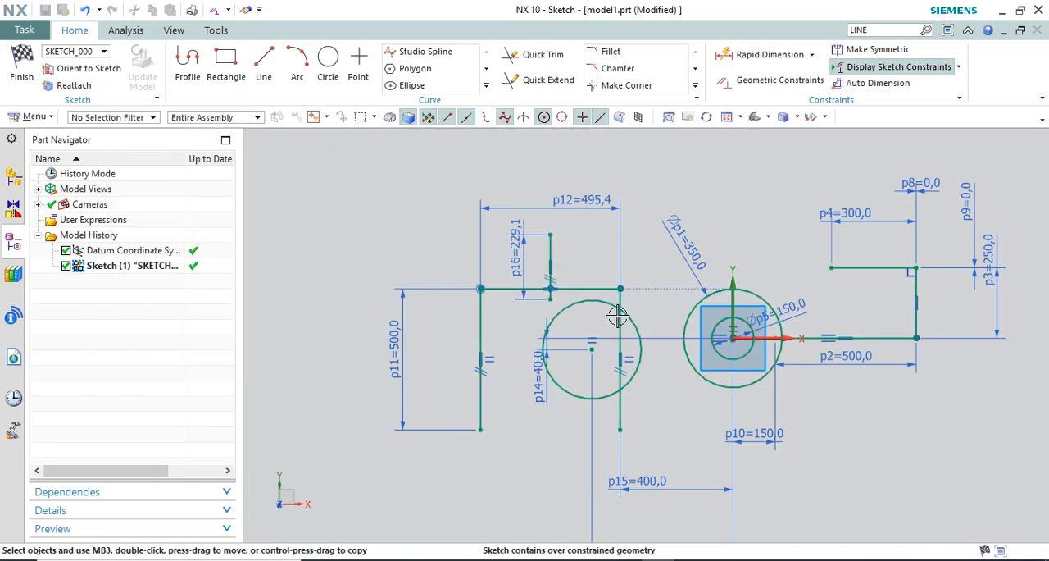
scroll(618, 315, down, 2)
drag(484, 236, 707, 475)
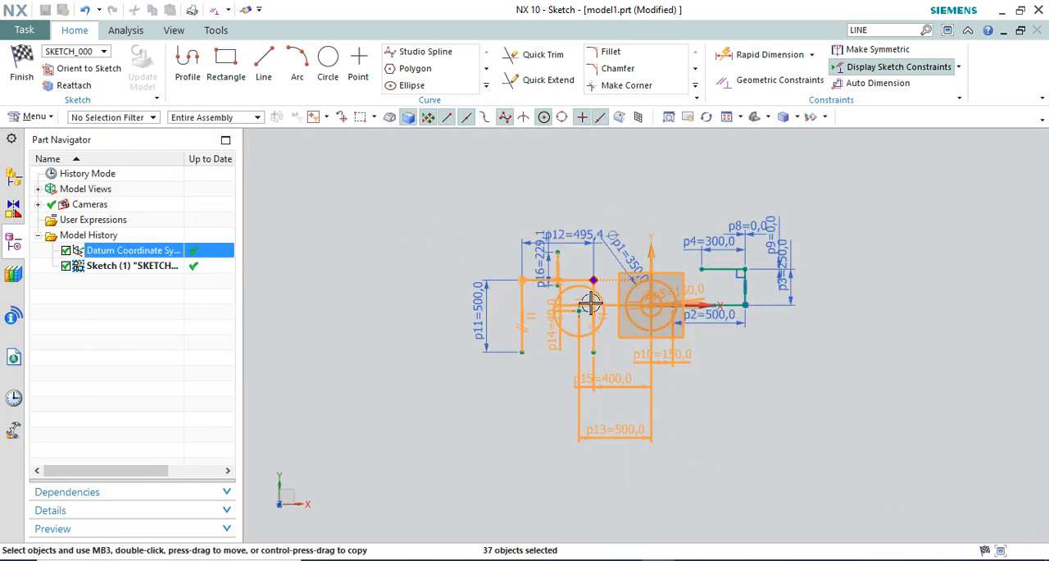
drag(595, 303, 724, 247)
drag(686, 304, 643, 338)
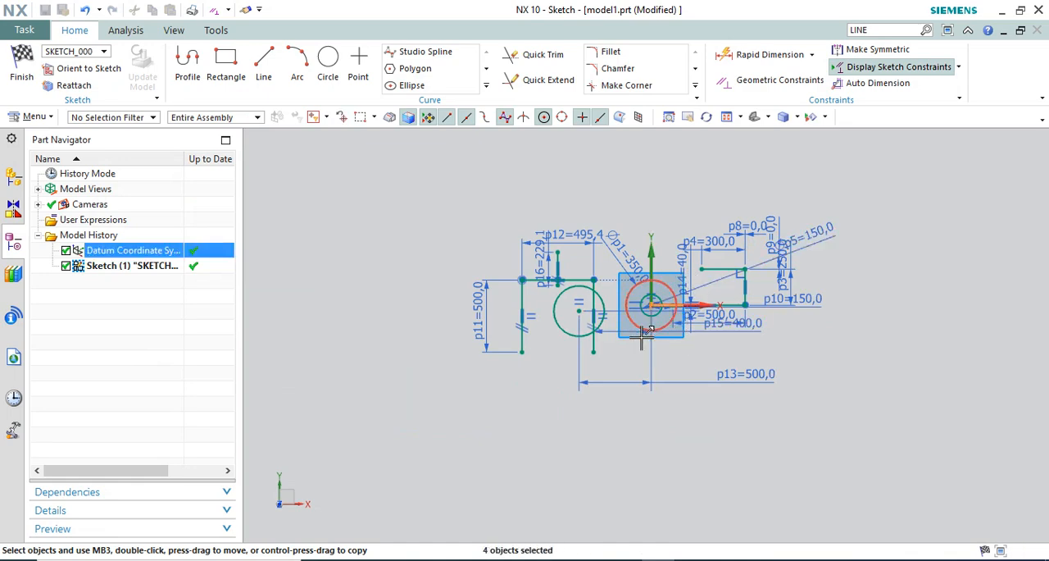
key(ctrl+z)
scroll(603, 360, up, 2)
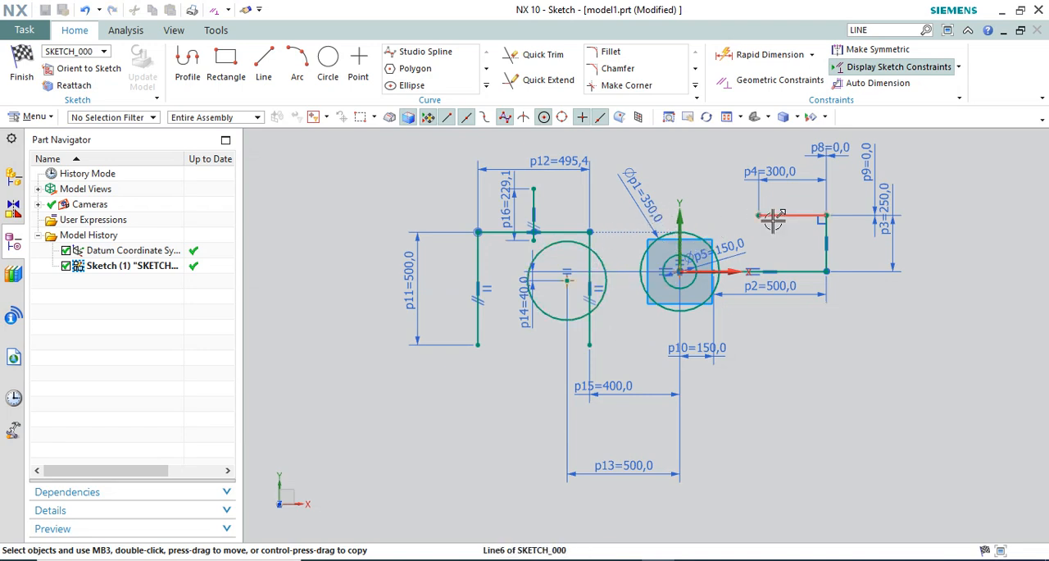
Recheck the whole sketch's degree-of-freedom arrows with Geometric Constraints to locate the missing constraint
click(749, 84)
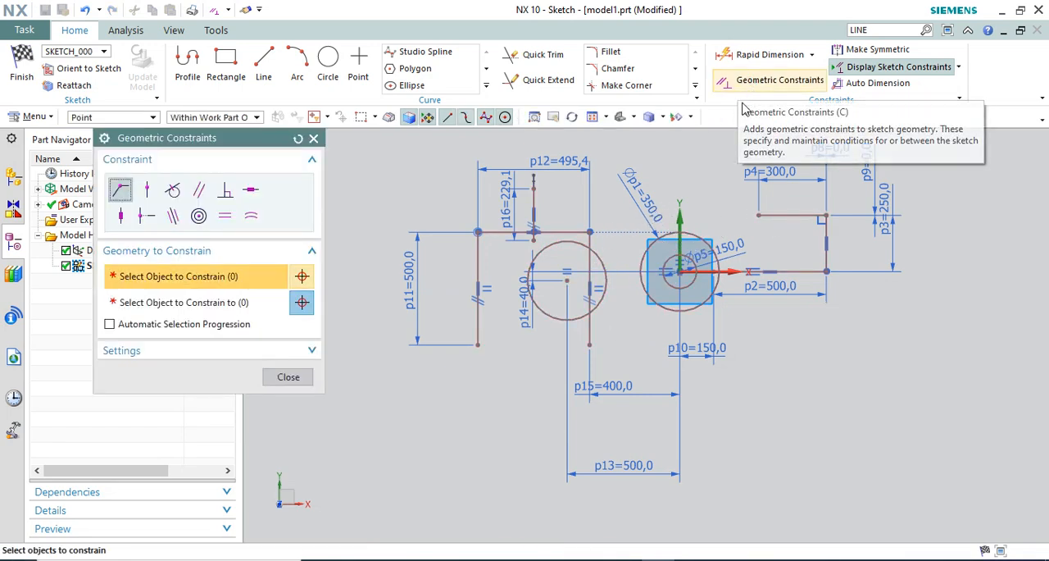
key(Escape)
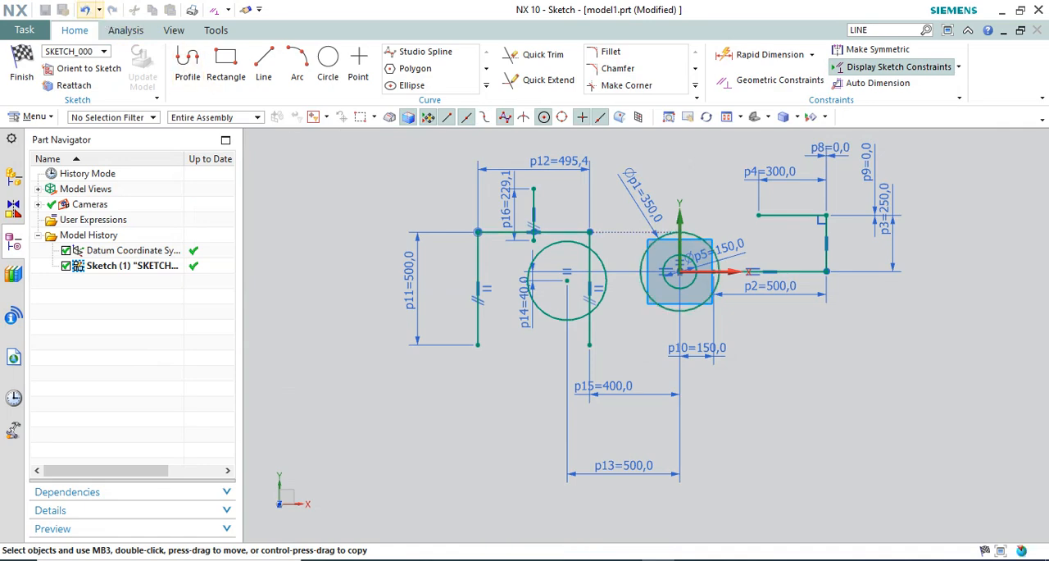
click(751, 84)
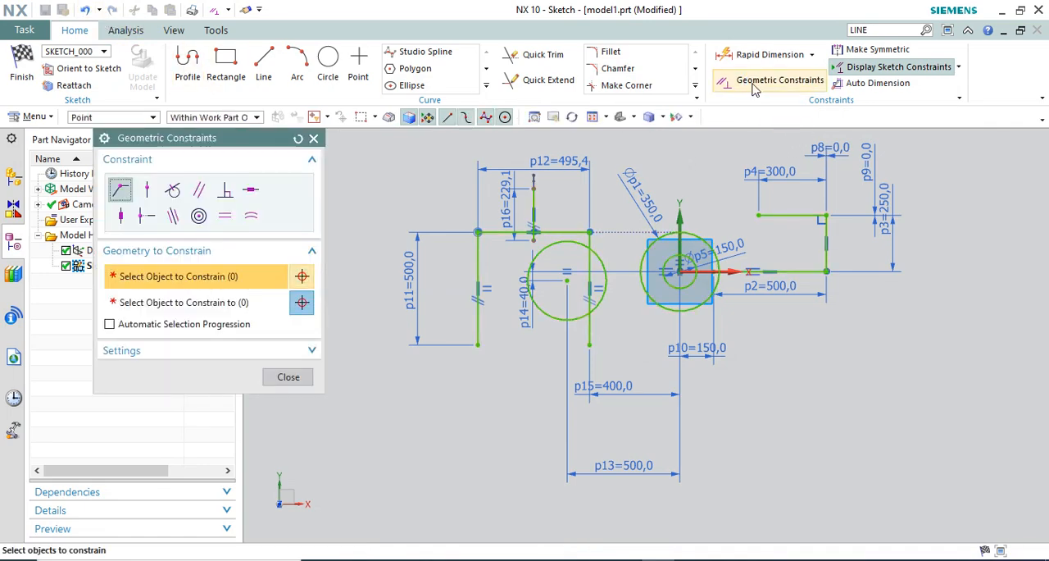
scroll(639, 213, up, 3)
scroll(637, 257, down, 3)
scroll(710, 247, up, 1)
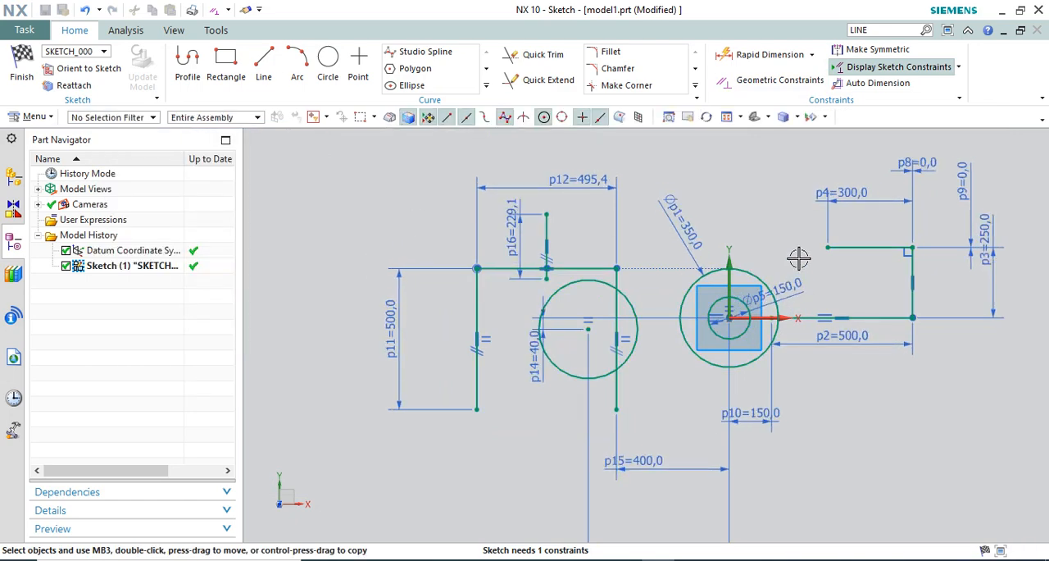
scroll(799, 258, up, 2)
scroll(636, 262, down, 2)
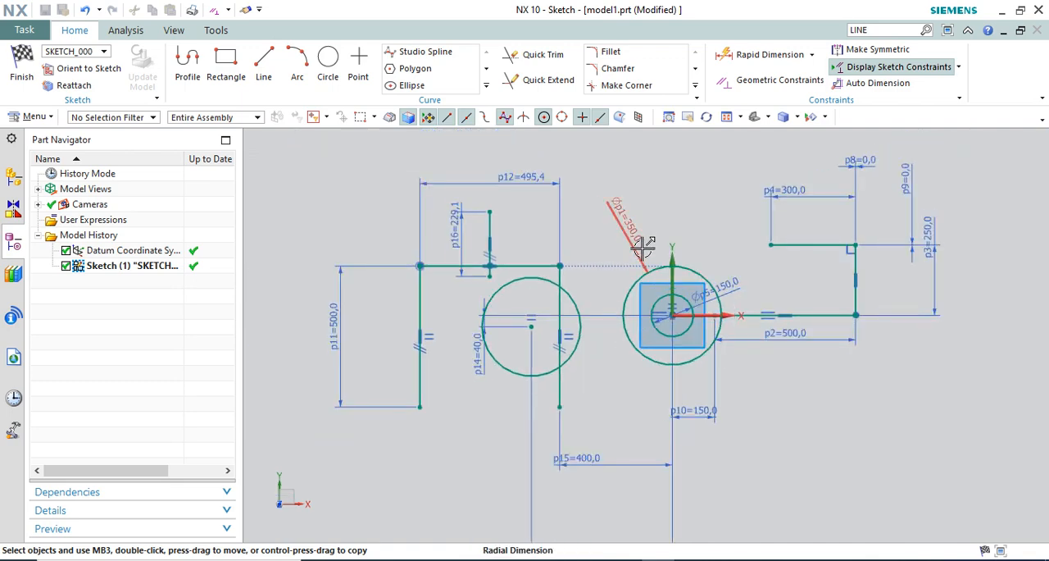
Move the 400 mm and lower 500 mm horizontal dimensions up, closer to the sketch geometry
scroll(643, 248, down, 1)
mouse_move(610, 424)
mouse_down()
mouse_move(618, 386)
mouse_move(619, 396)
mouse_up()
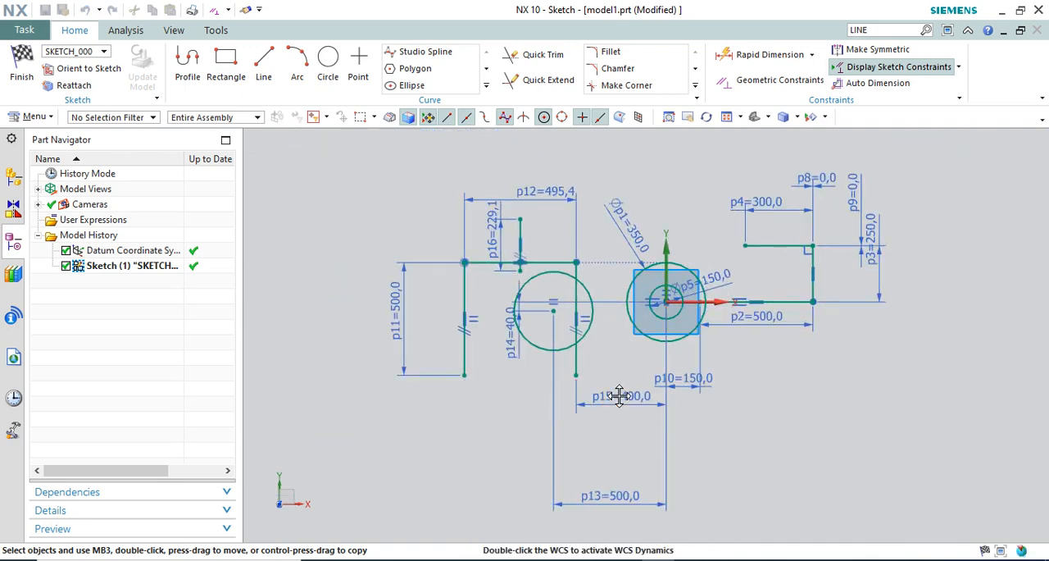
drag(611, 496, 614, 440)
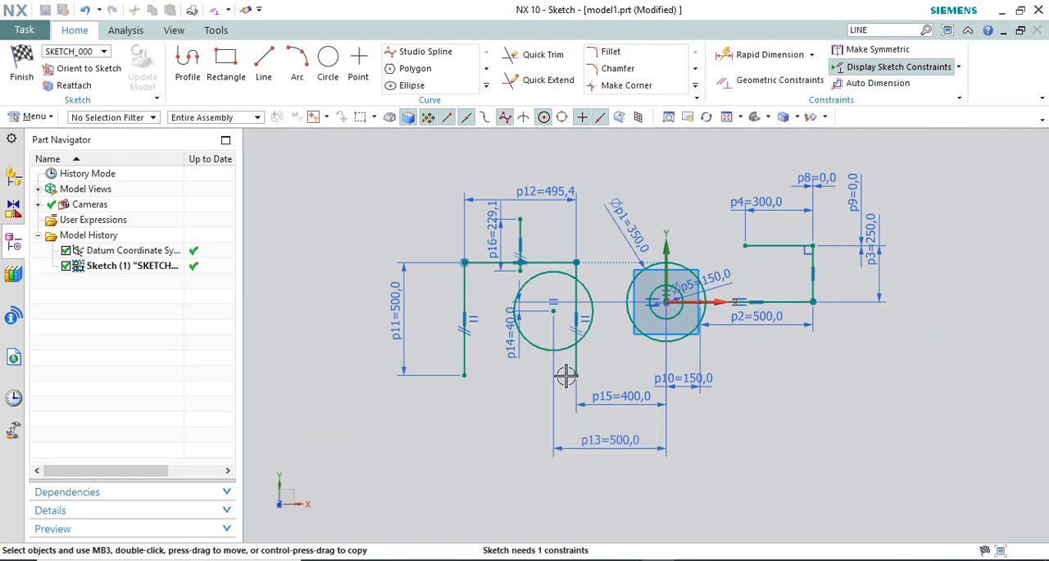
Examine the Tangent constraint between the long horizontal line and the large circle at the origin
scroll(564, 375, up, 1)
scroll(578, 393, down, 2)
scroll(611, 320, up, 2)
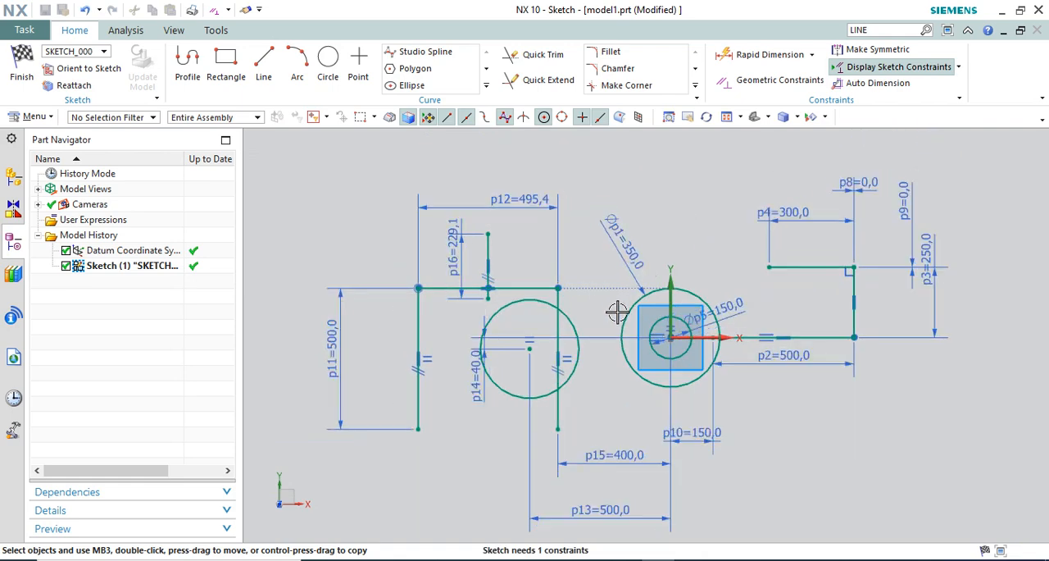
scroll(570, 234, down, 1)
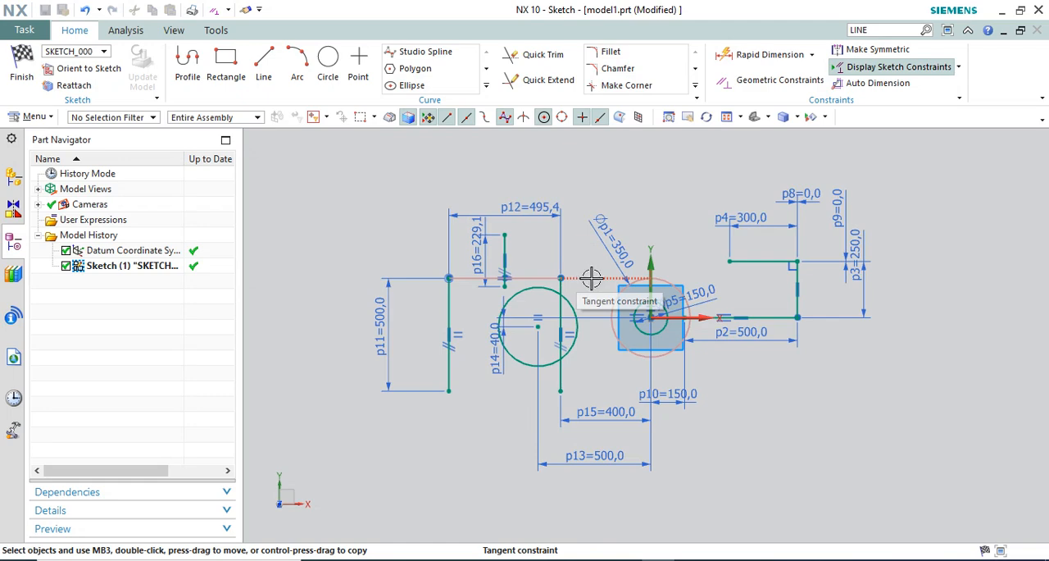
scroll(582, 277, up, 1)
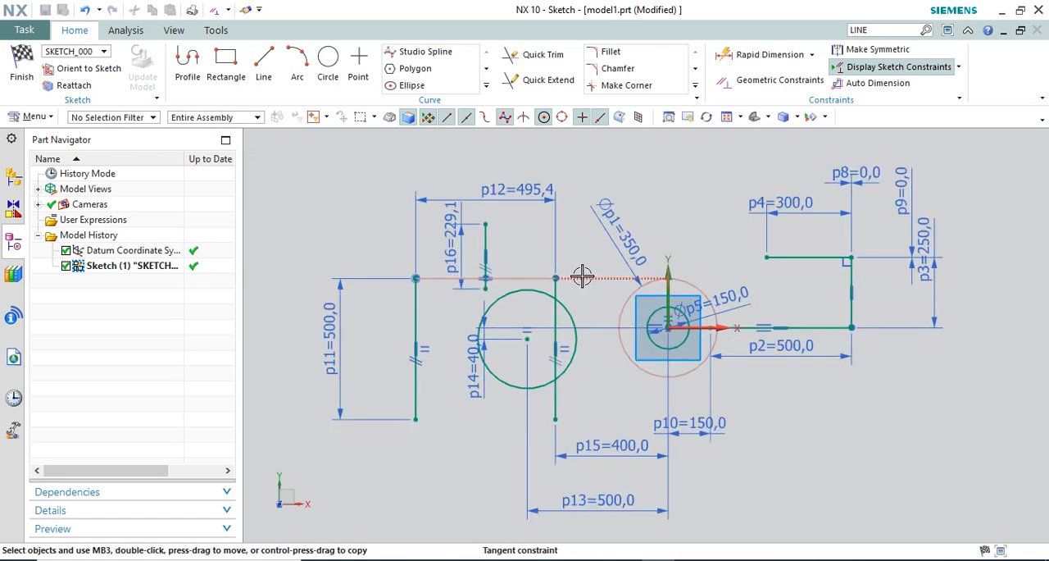
scroll(560, 218, down, 1)
scroll(585, 312, up, 1)
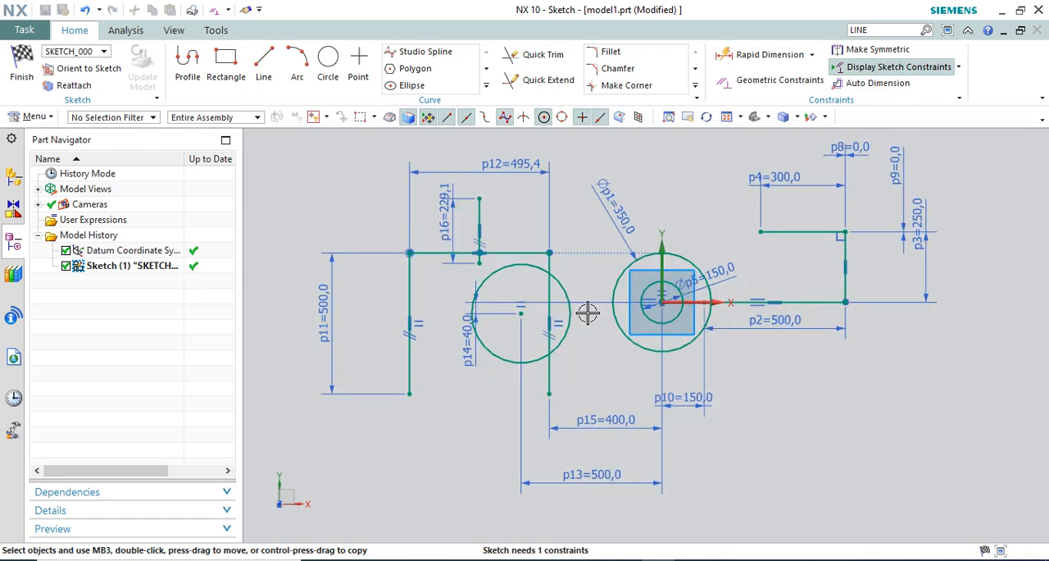